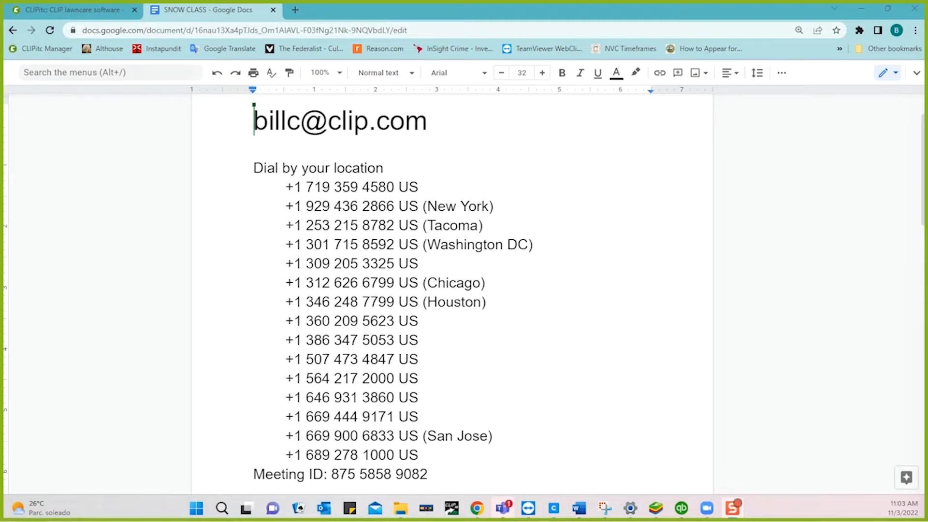
# Replace the period after the second customer name in the outline's Date scheduling item with a comma.
pyautogui.scroll(-7, 575, 440)
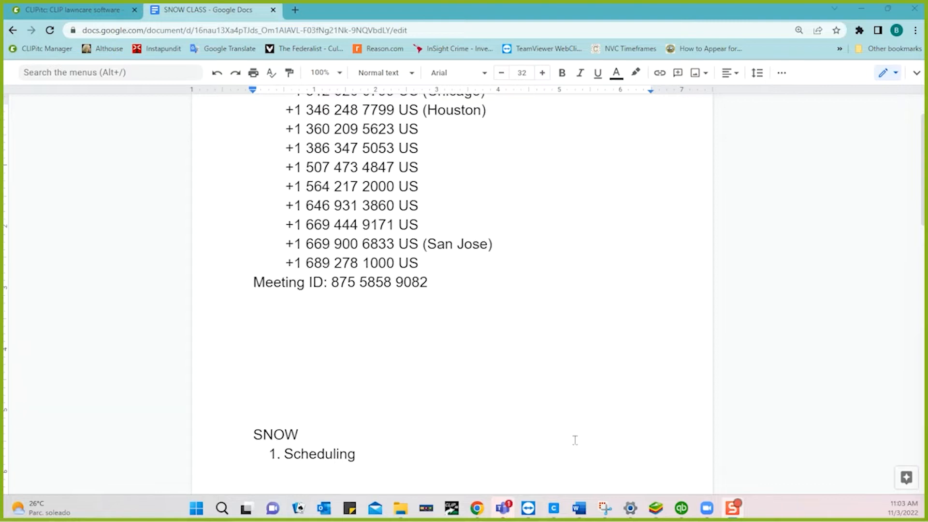
pyautogui.scroll(-3, 575, 440)
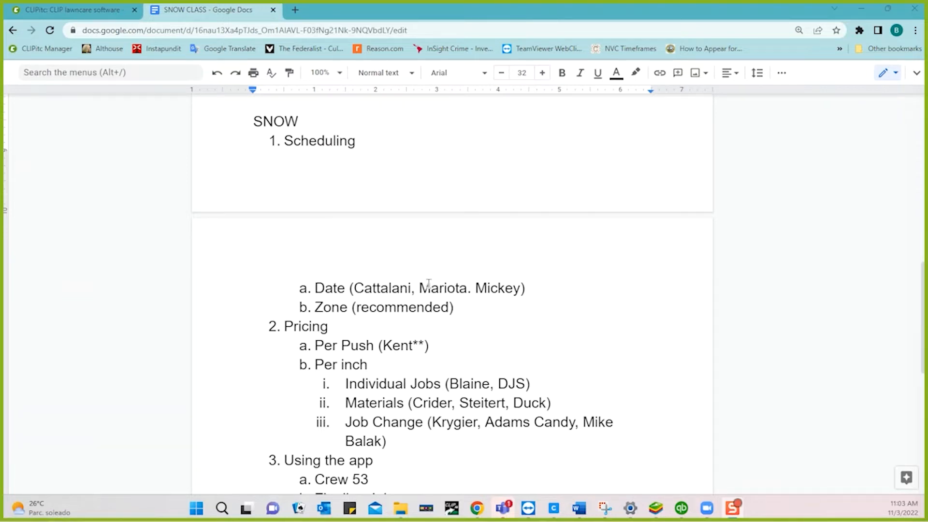
pyautogui.click(471, 290)
pyautogui.press('BackSpace')
pyautogui.write(',')
# Switch to CLIPitc, search the customer list for "cat" and open the matching customer's details.
pyautogui.click(66, 11)
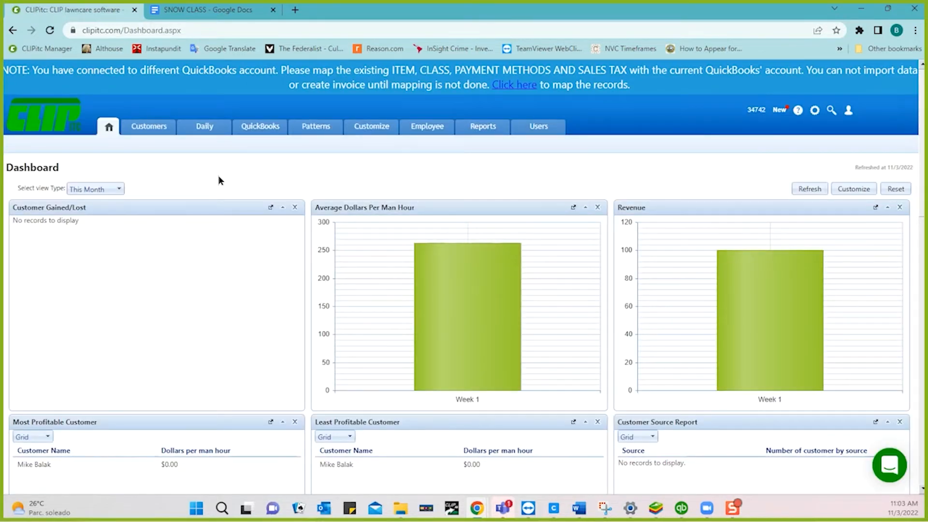
pyautogui.click(151, 132)
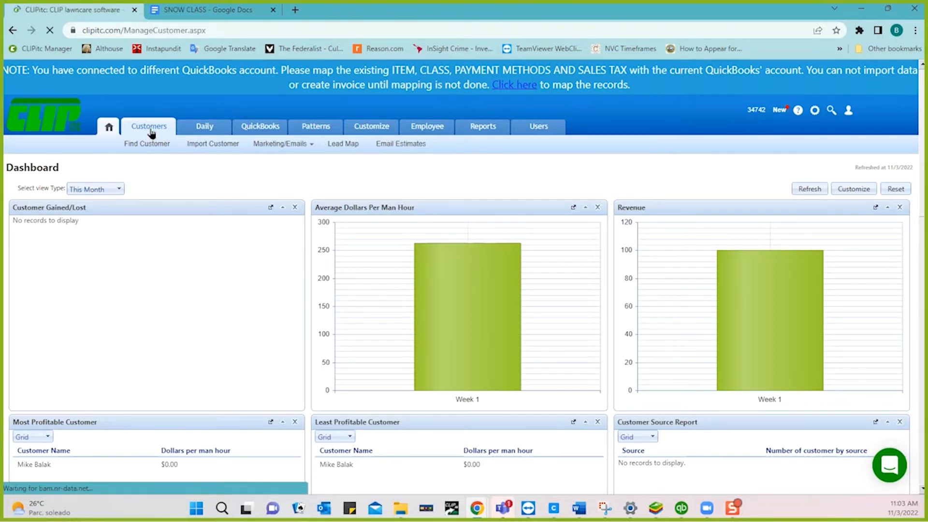
pyautogui.click(47, 226)
pyautogui.write('ca')
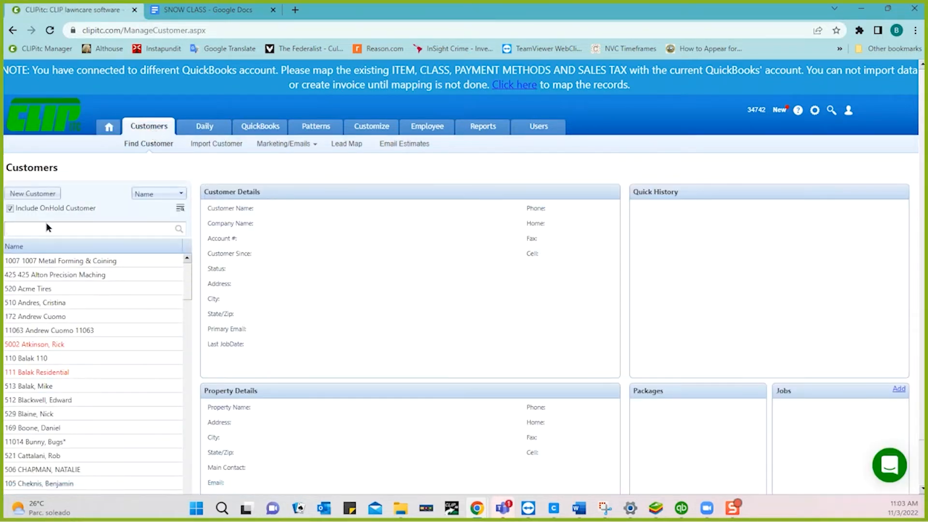
pyautogui.write('t')
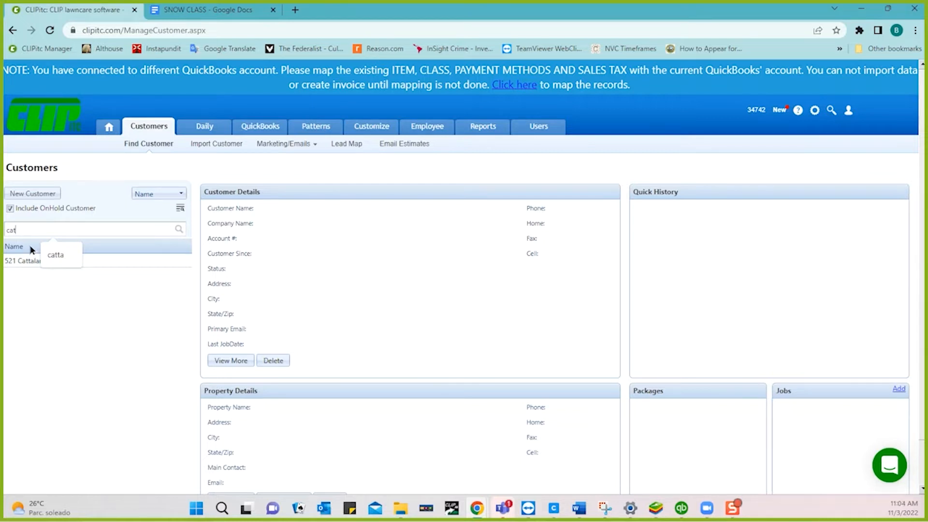
pyautogui.click(27, 263)
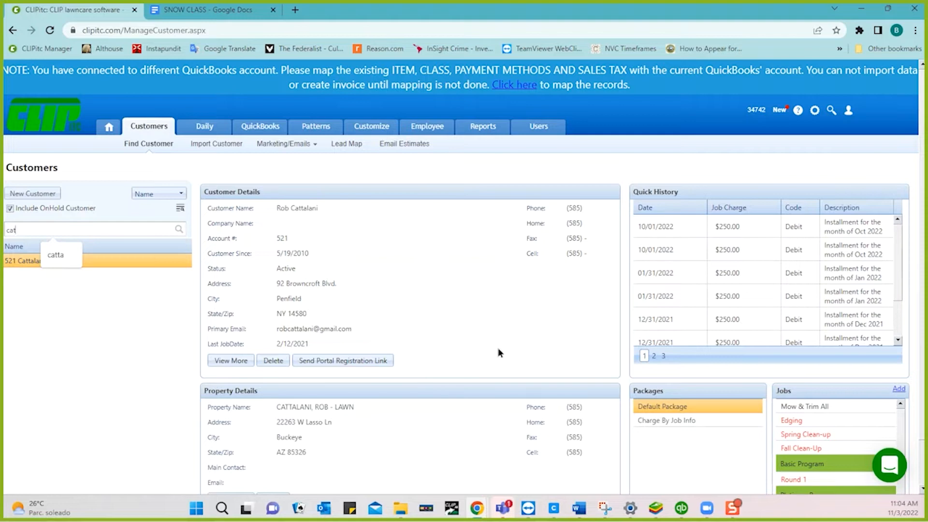
# Open the active Snow Plowing job in the customer's Charge By Job Info package.
pyautogui.click(665, 422)
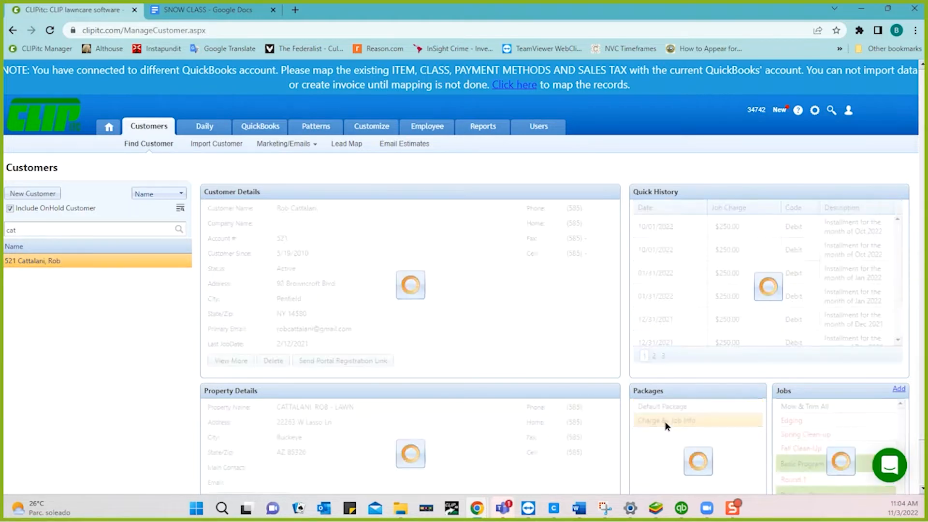
pyautogui.scroll(-1, 665, 421)
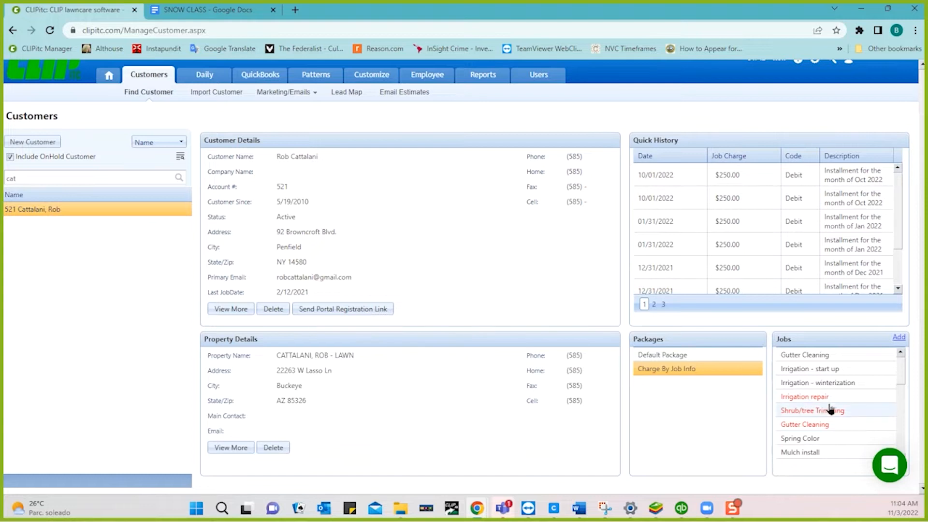
pyautogui.scroll(-1, 828, 408)
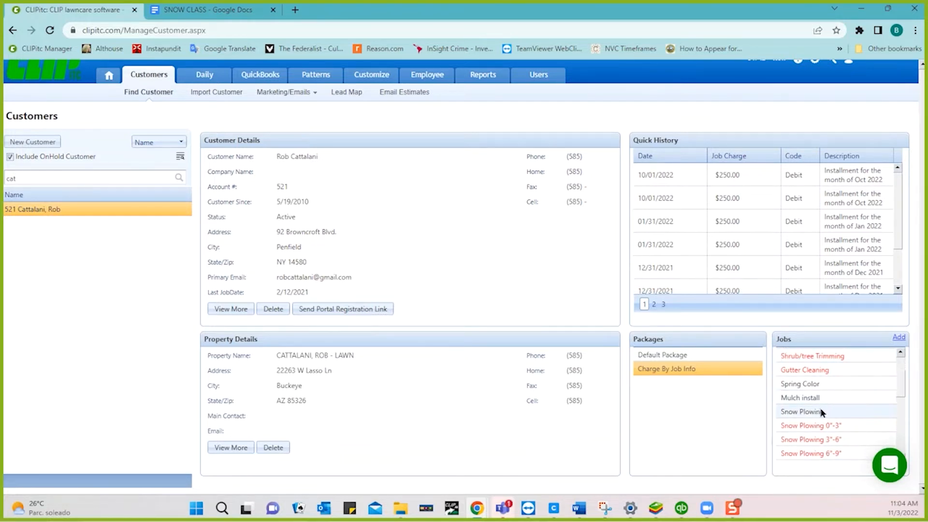
pyautogui.click(820, 412)
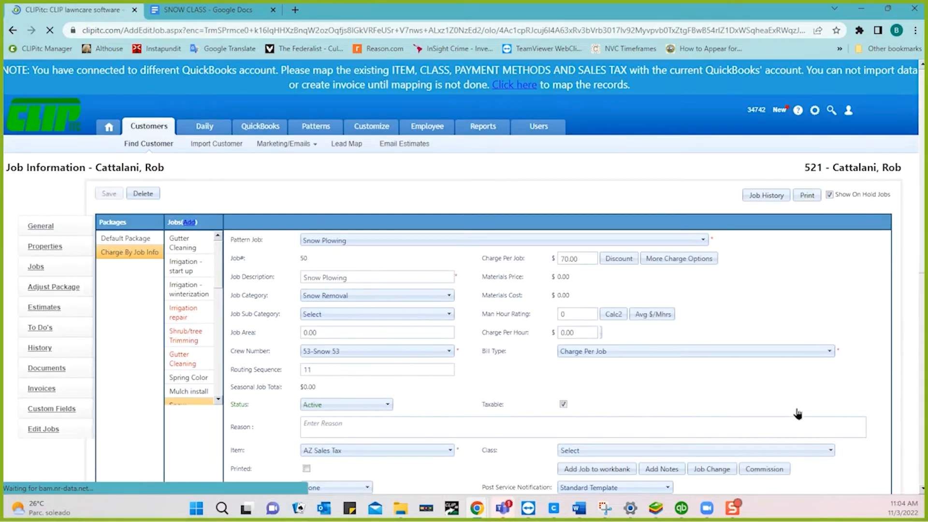
# Examine the Snow Plowing job's schedule settings and the available schedule types.
pyautogui.scroll(-2, 495, 394)
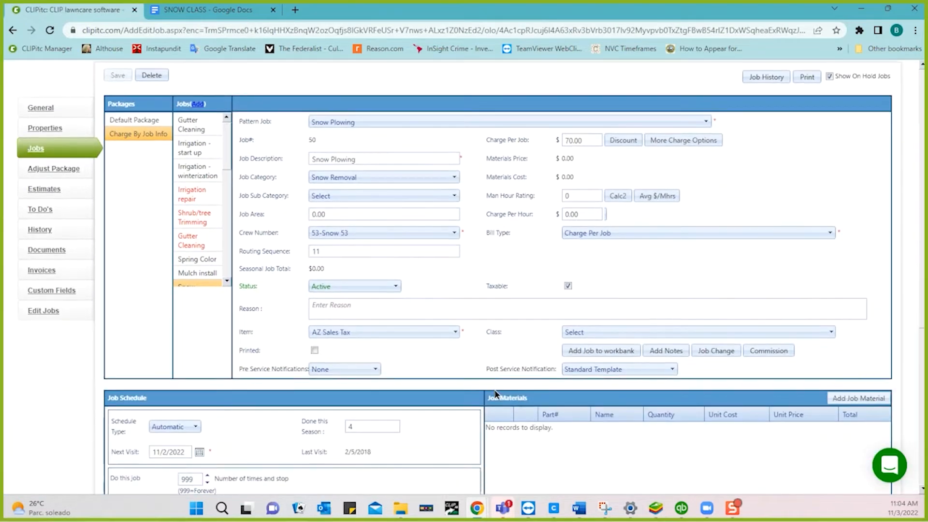
pyautogui.scroll(-5, 495, 393)
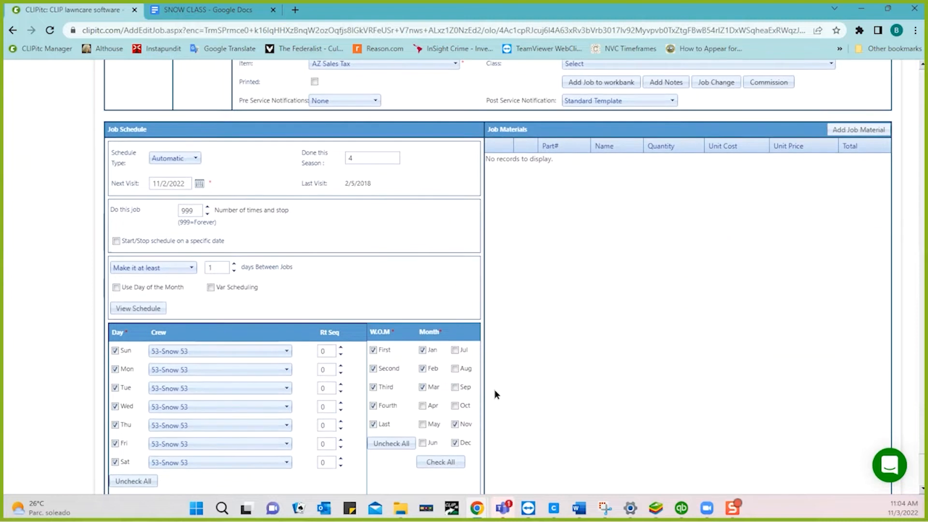
pyautogui.scroll(-1, 495, 393)
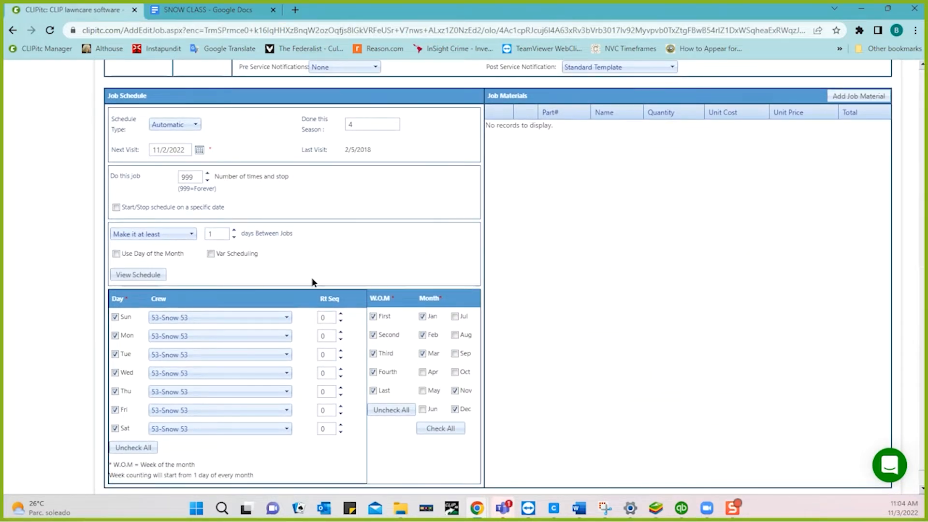
pyautogui.click(186, 125)
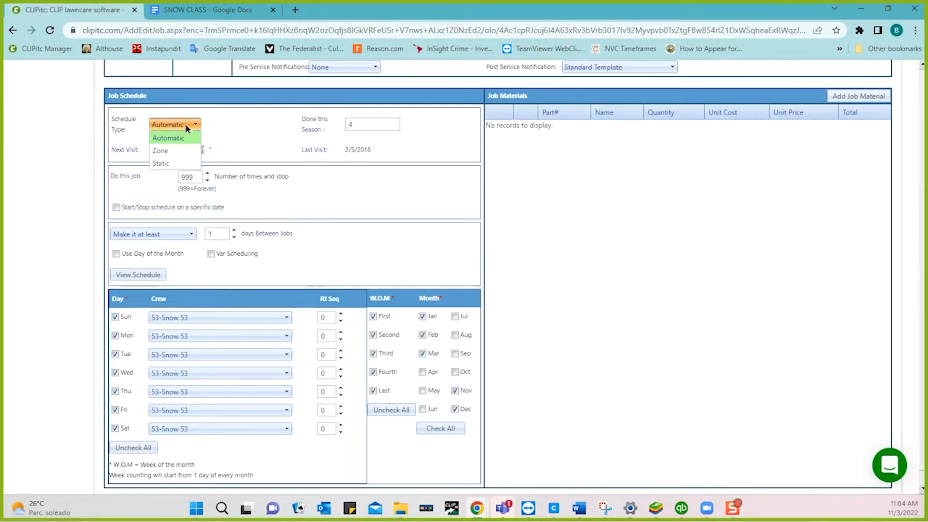
pyautogui.click(220, 127)
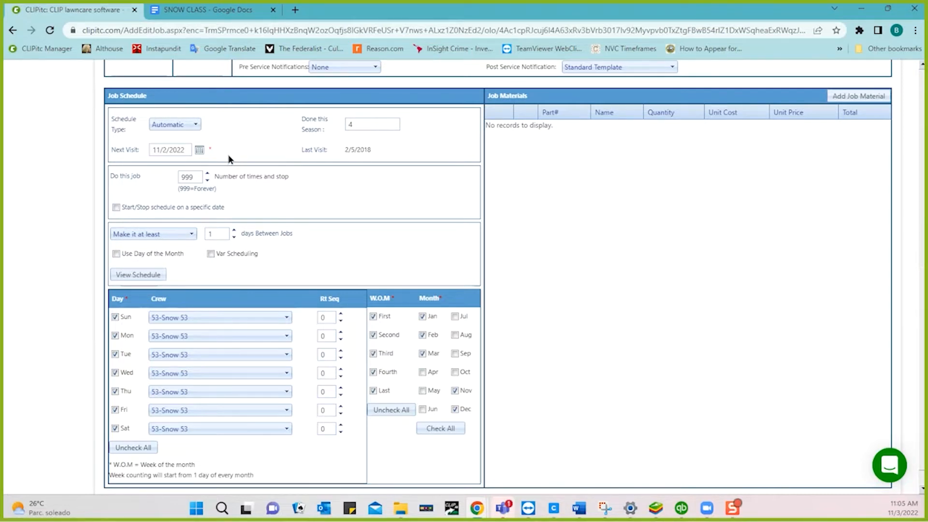
# Open the Daily work page in a new browser tab and switch to it.
pyautogui.scroll(4, 229, 158)
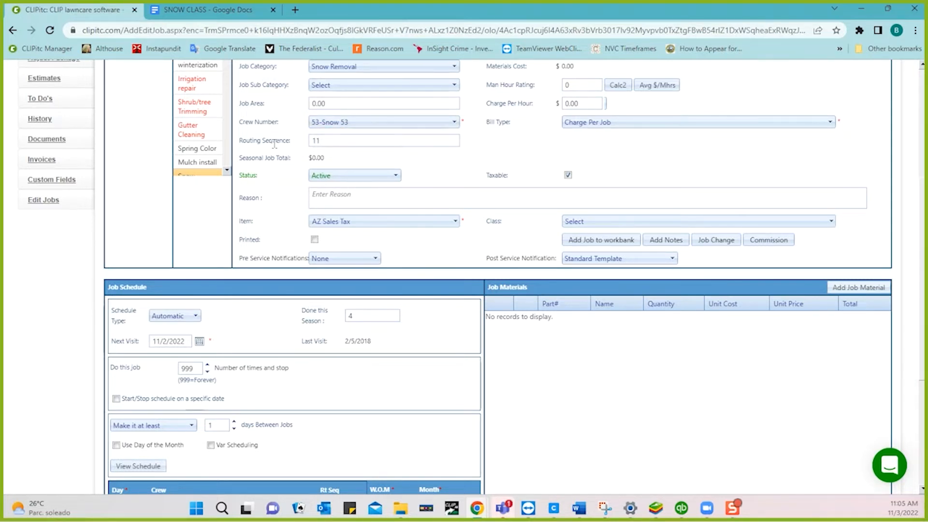
pyautogui.scroll(5, 274, 143)
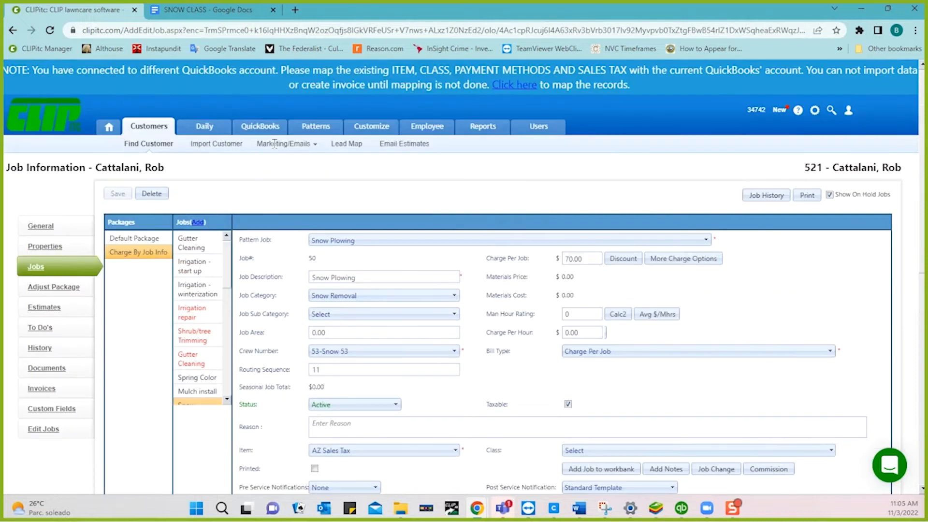
pyautogui.rightClick(203, 128)
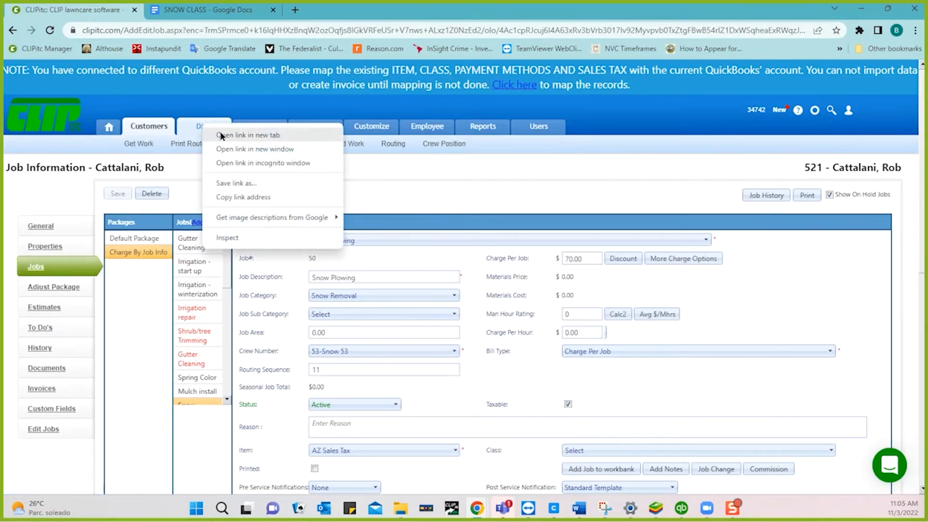
pyautogui.click(222, 133)
pyautogui.click(208, 10)
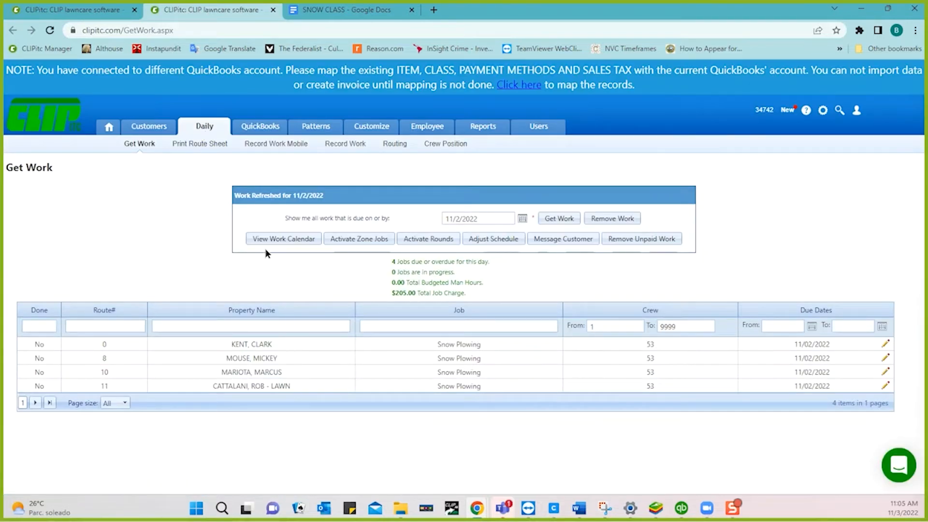
# Remove the currently loaded work and get all work due on or by 11/2/2022.
pyautogui.click(602, 220)
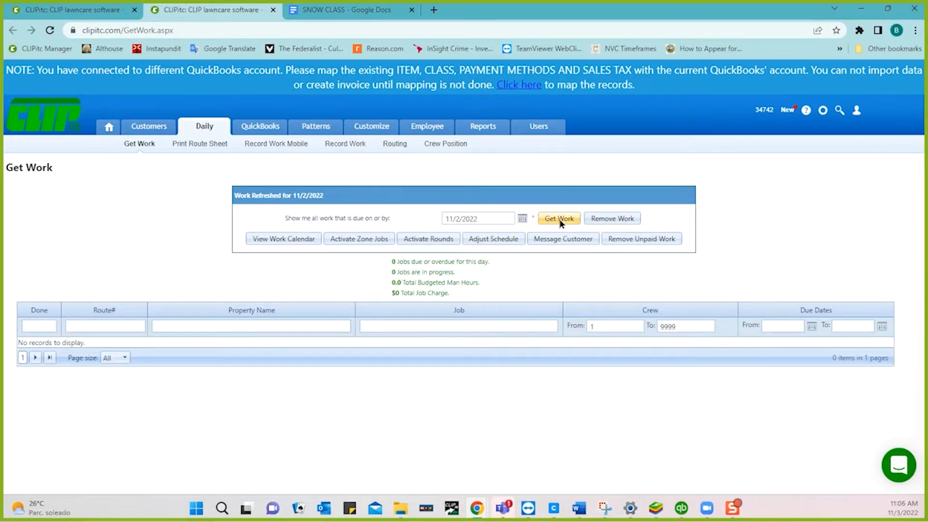
pyautogui.click(522, 220)
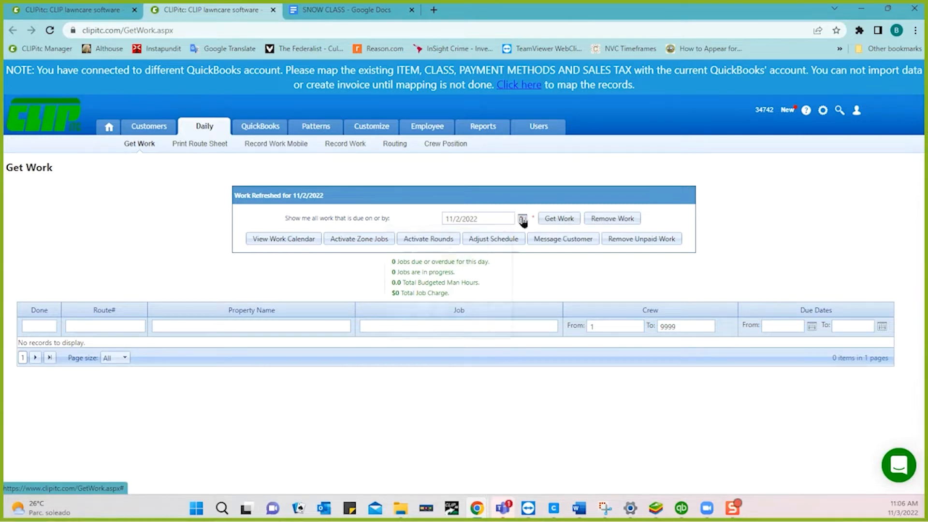
pyautogui.click(528, 263)
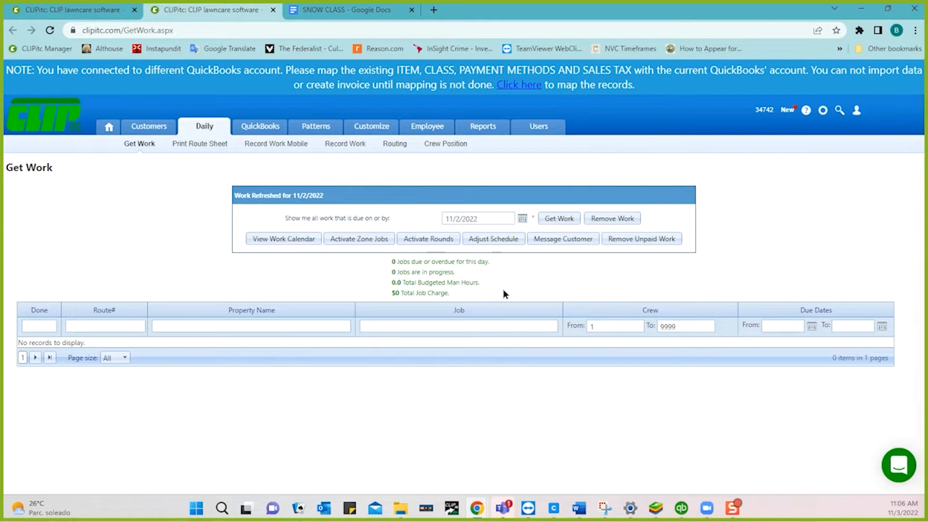
pyautogui.click(555, 221)
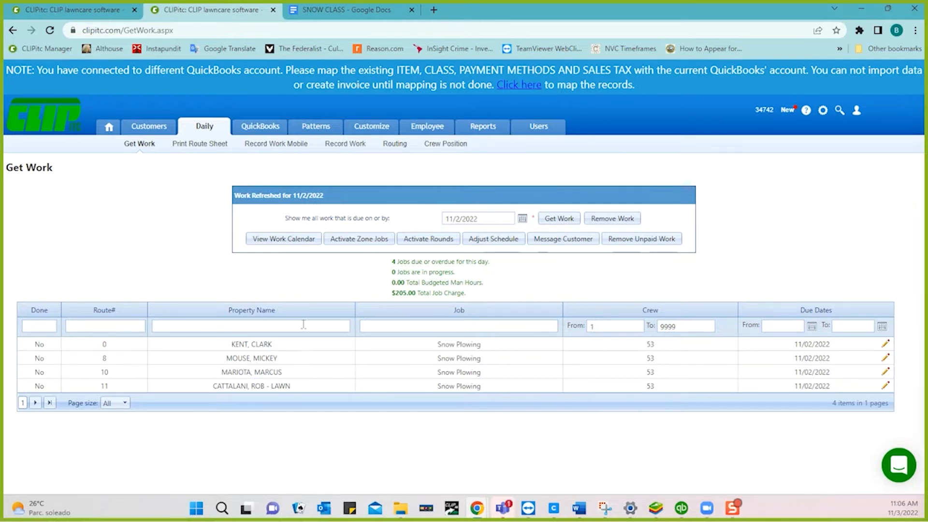
# Open the route sheet report options and set the From Date to 11/2/2022.
pyautogui.click(190, 146)
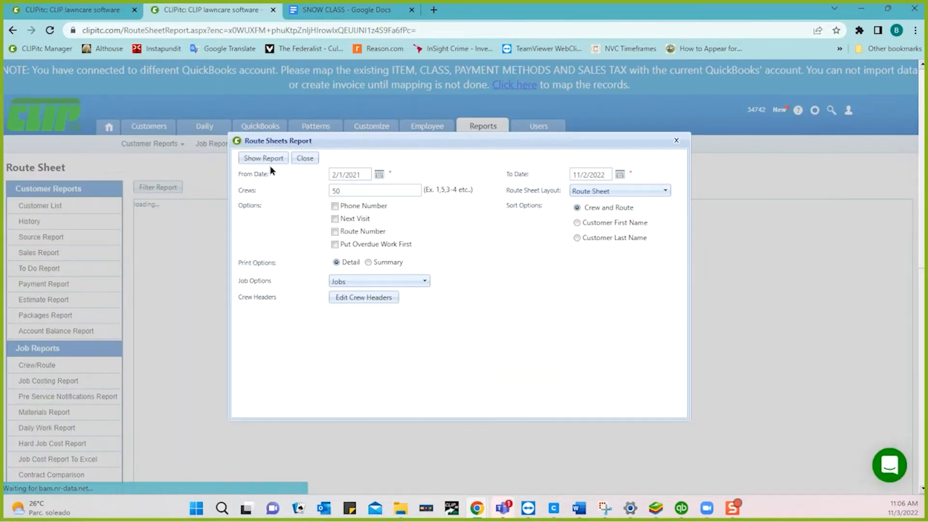
pyautogui.click(381, 176)
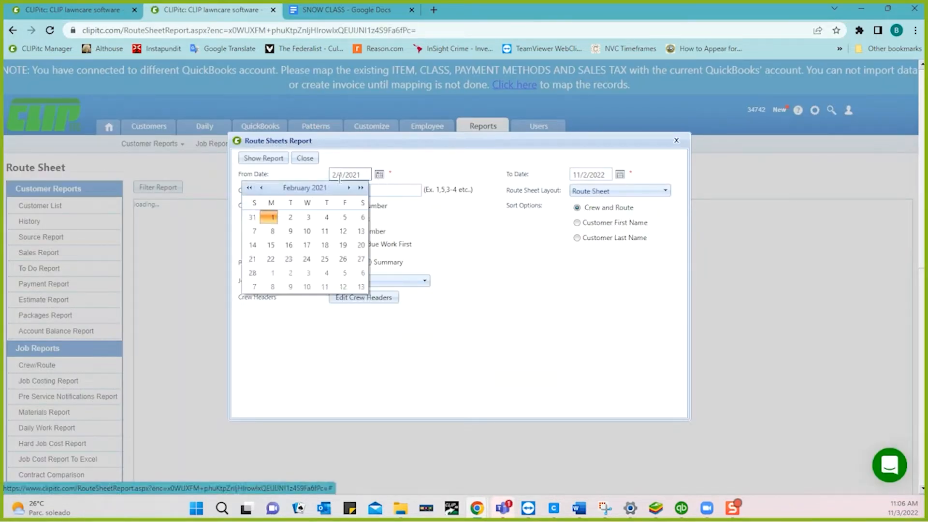
pyautogui.click(317, 189)
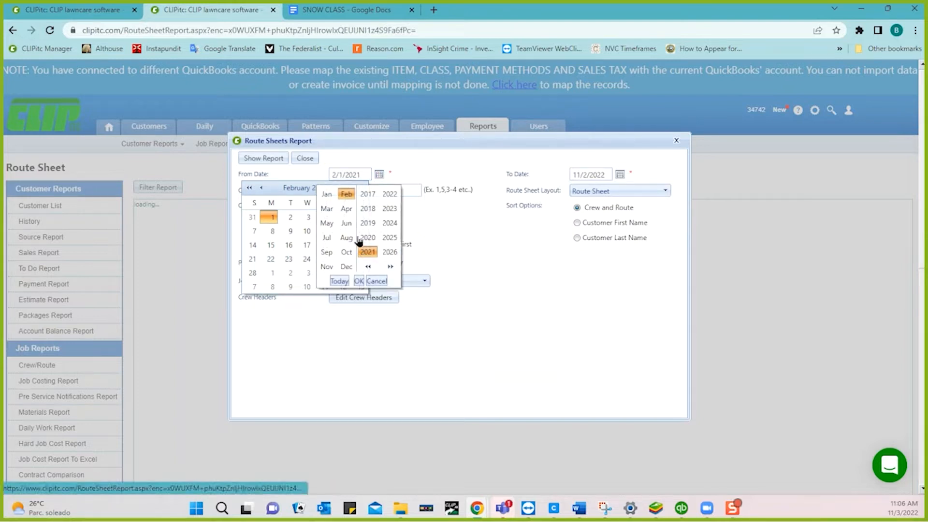
pyautogui.click(325, 267)
pyautogui.click(387, 195)
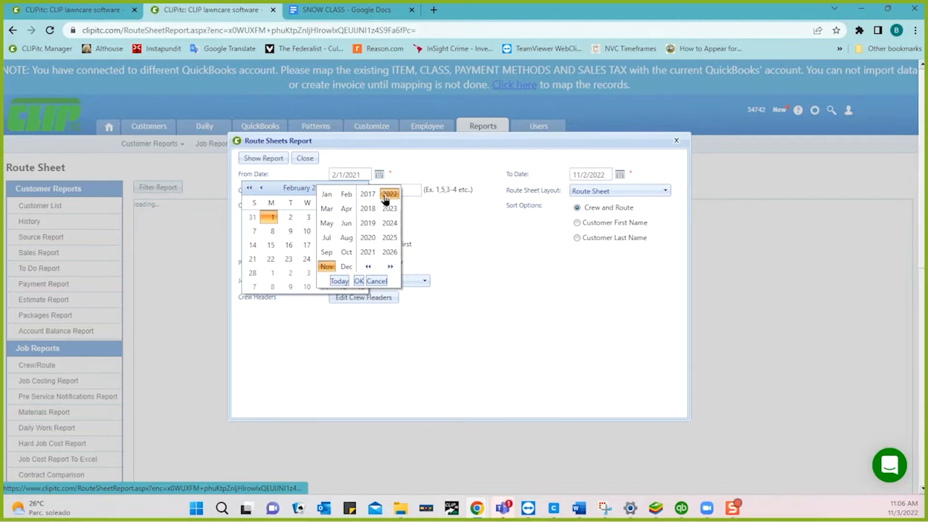
pyautogui.click(357, 283)
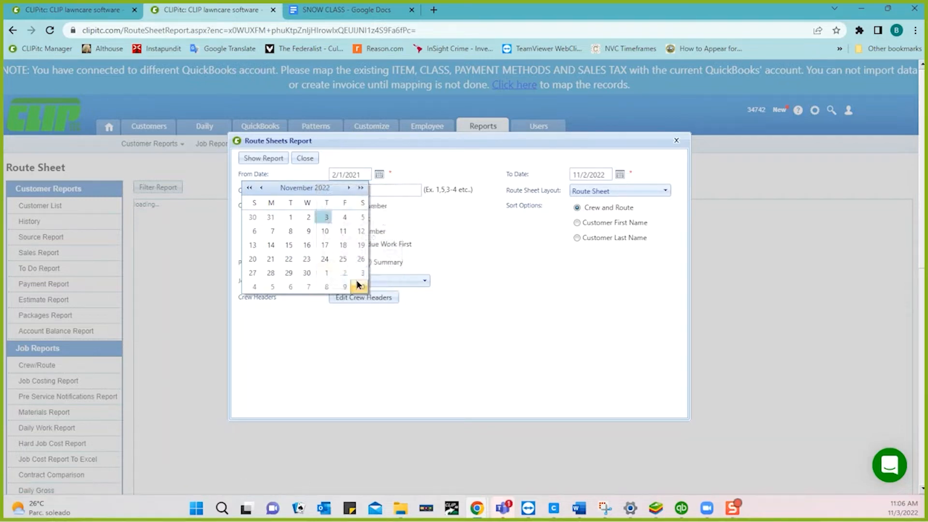
pyautogui.click(309, 218)
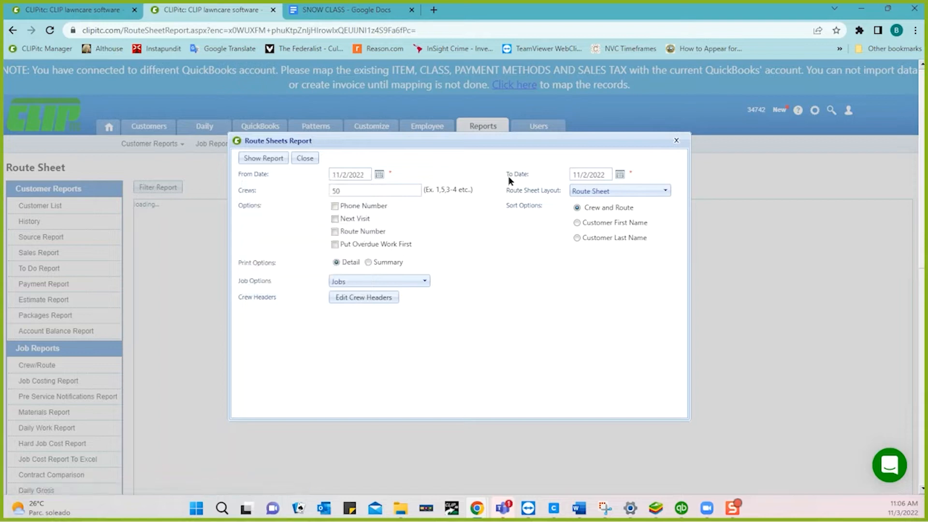
# Set the report's crew to 53, then generate the route sheet and review its pages.
pyautogui.click(407, 191)
pyautogui.press('BackSpace')
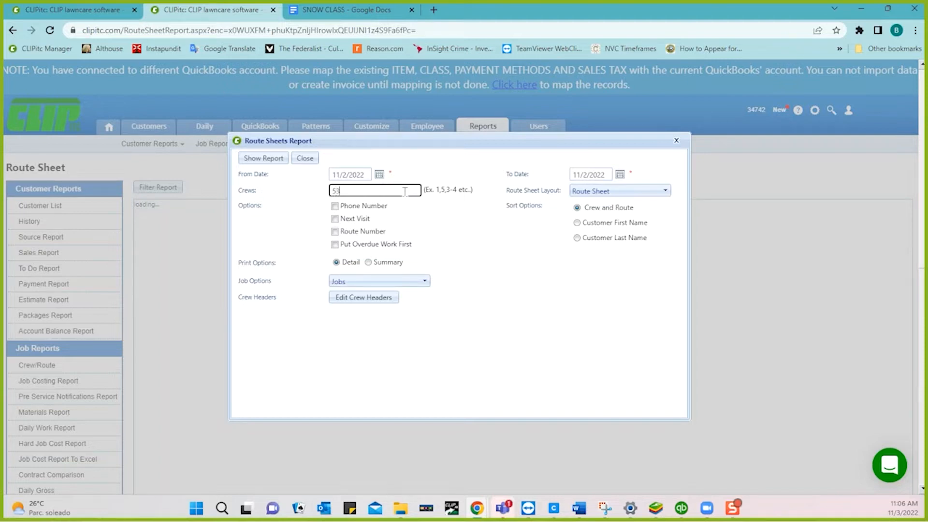
pyautogui.write('3')
pyautogui.click(263, 158)
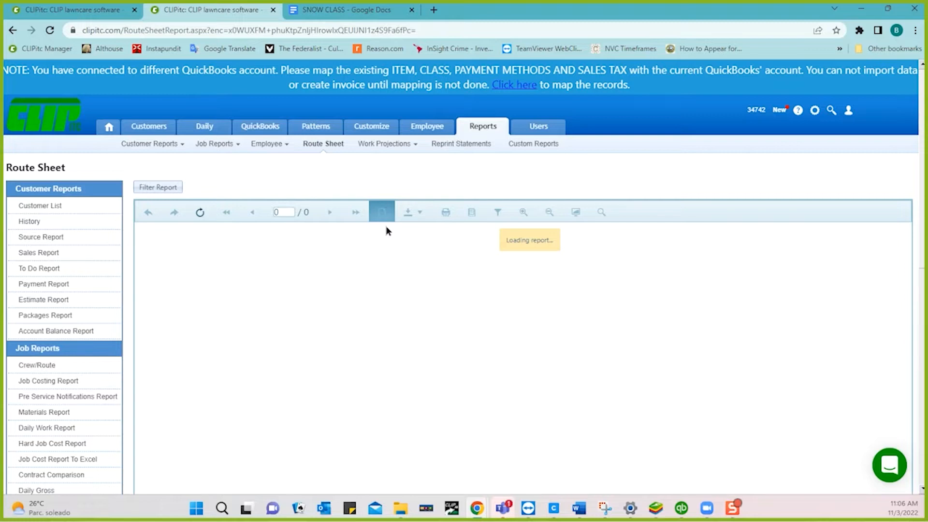
pyautogui.scroll(-2, 395, 325)
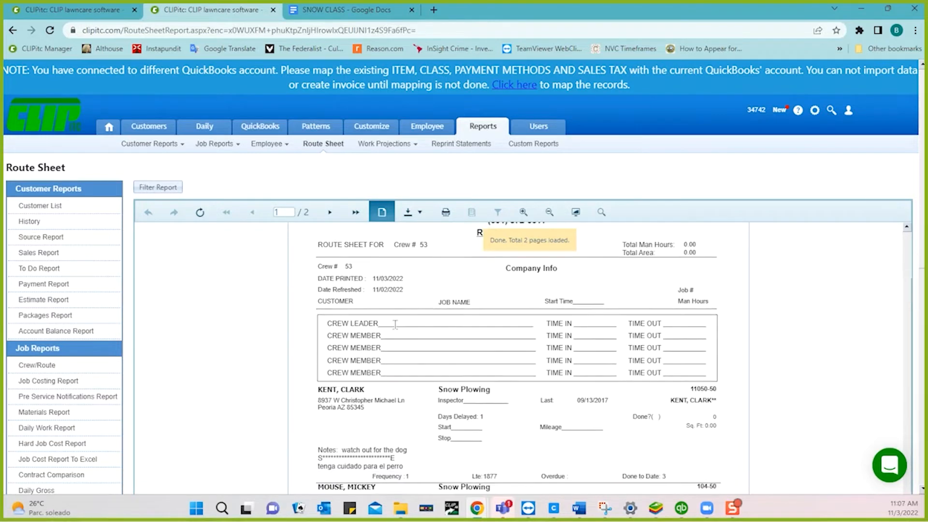
pyautogui.scroll(-6, 396, 325)
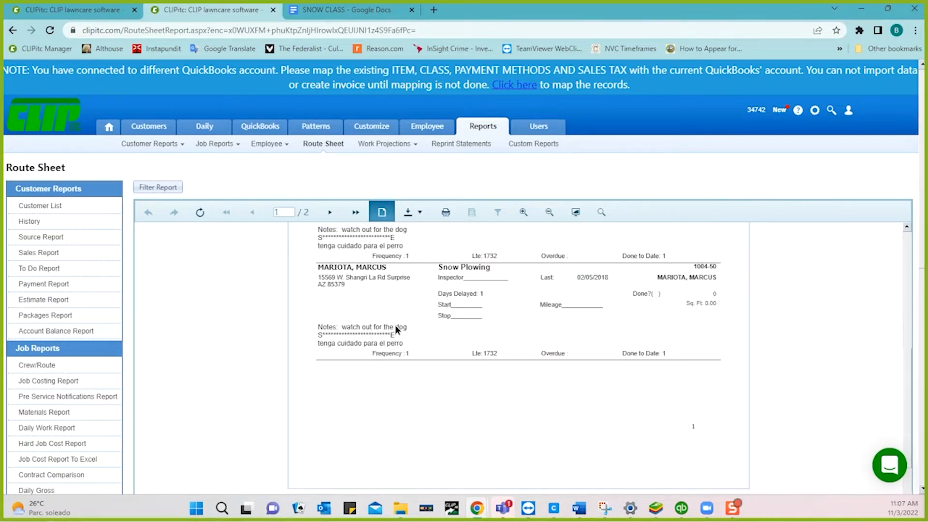
pyautogui.scroll(-6, 395, 325)
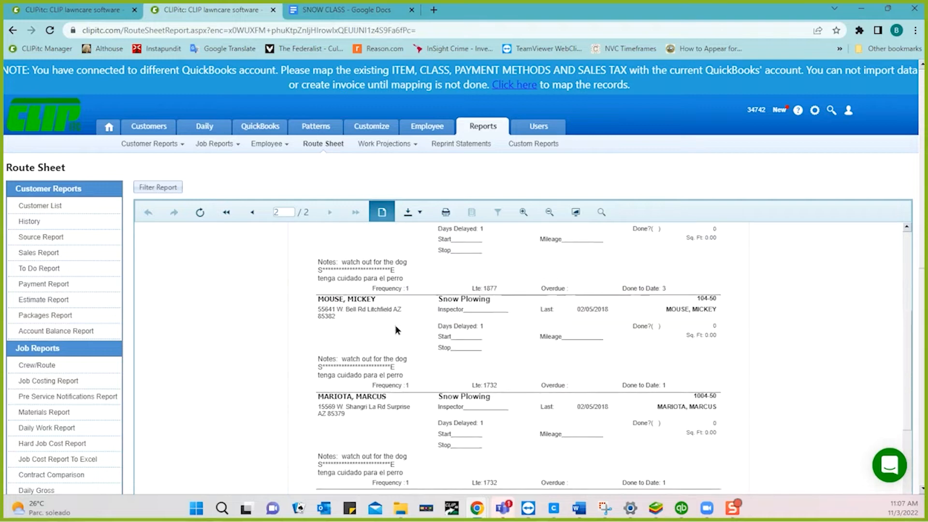
# Leave the route sheet report and open the page for recording the day's work.
pyautogui.scroll(10, 396, 325)
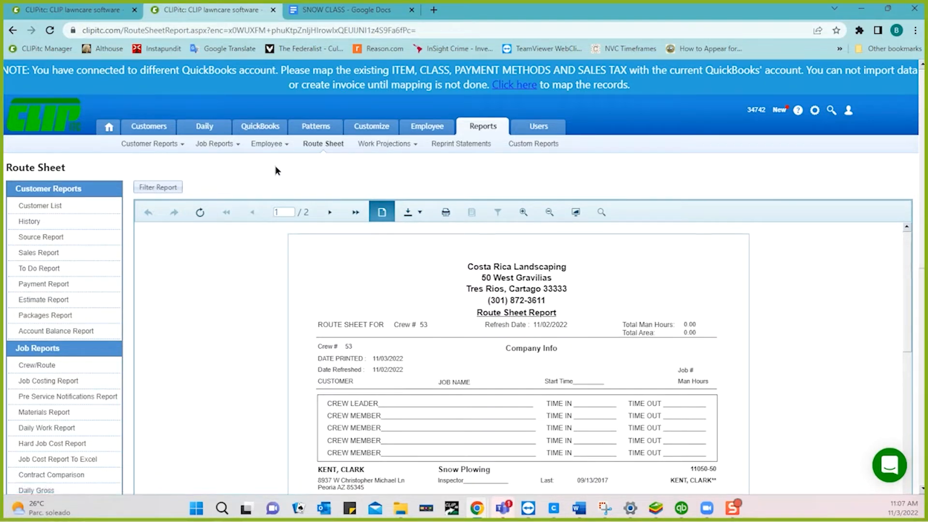
pyautogui.click(205, 129)
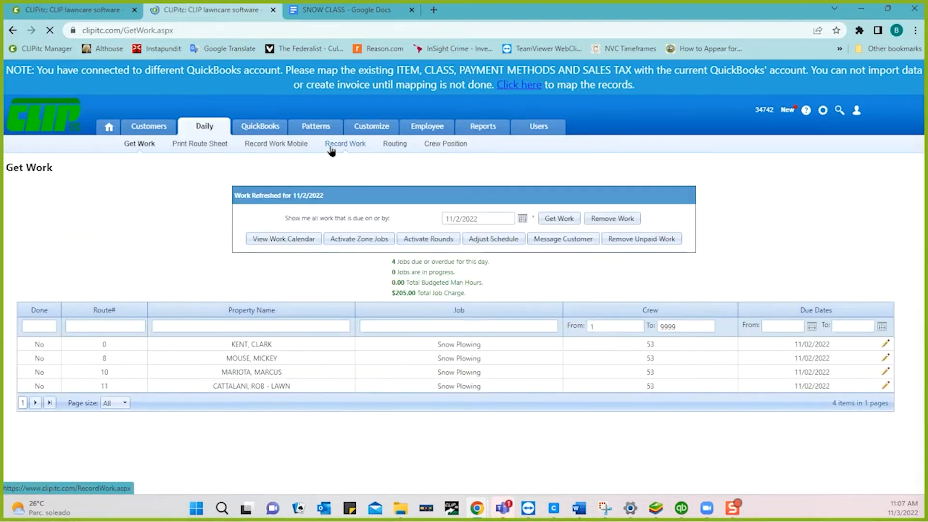
pyautogui.click(331, 147)
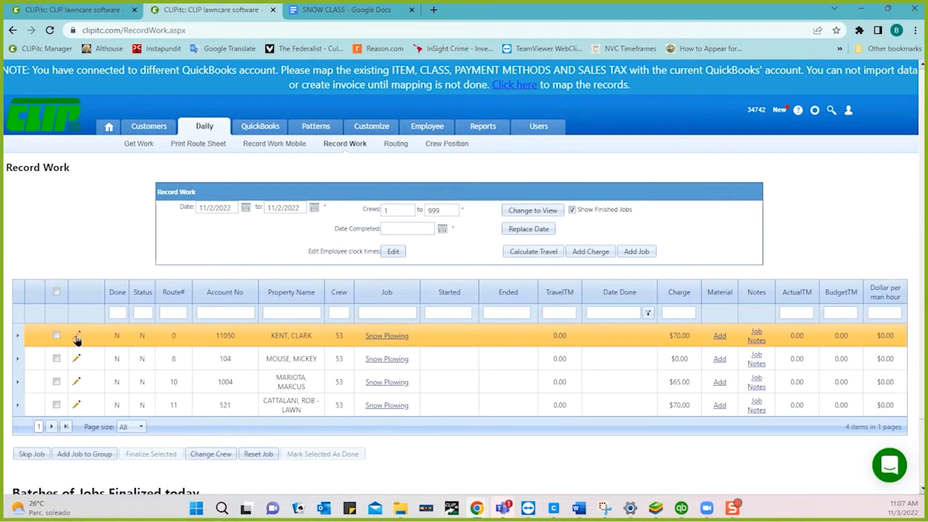
# Edit the Snow Plowing job with route number 0, marking it done with start time 8:02 AM and end time 8:32 AM.
pyautogui.click(78, 336)
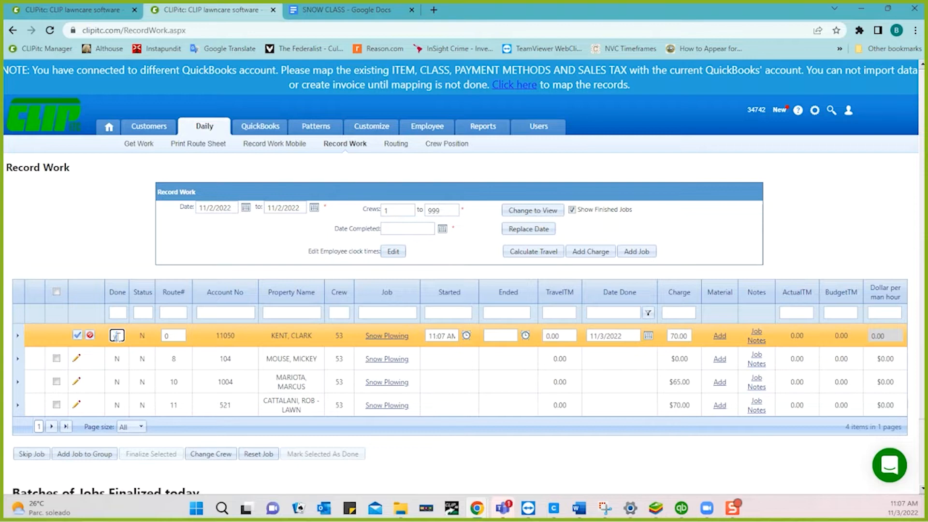
pyautogui.write('Y')
pyautogui.press('Tab')
pyautogui.press('Tab')
pyautogui.press('Tab')
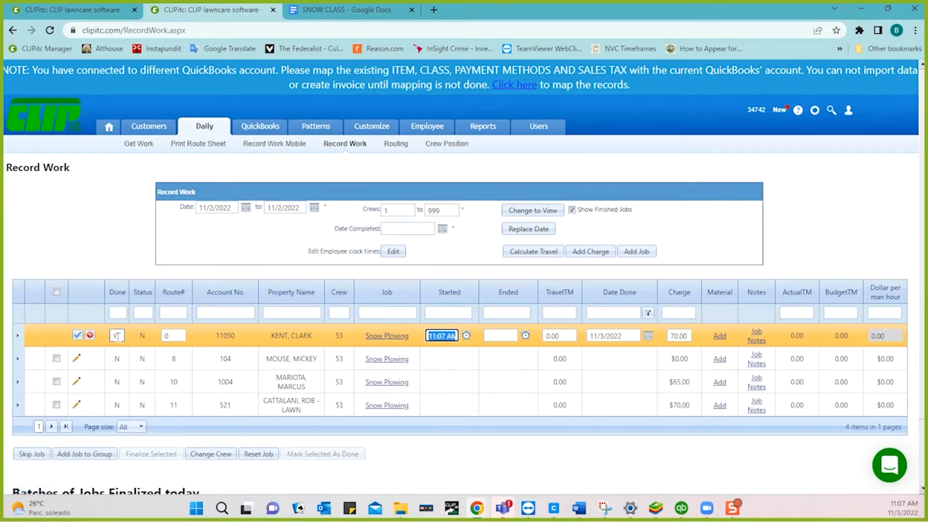
pyautogui.write('0802')
pyautogui.press('Tab')
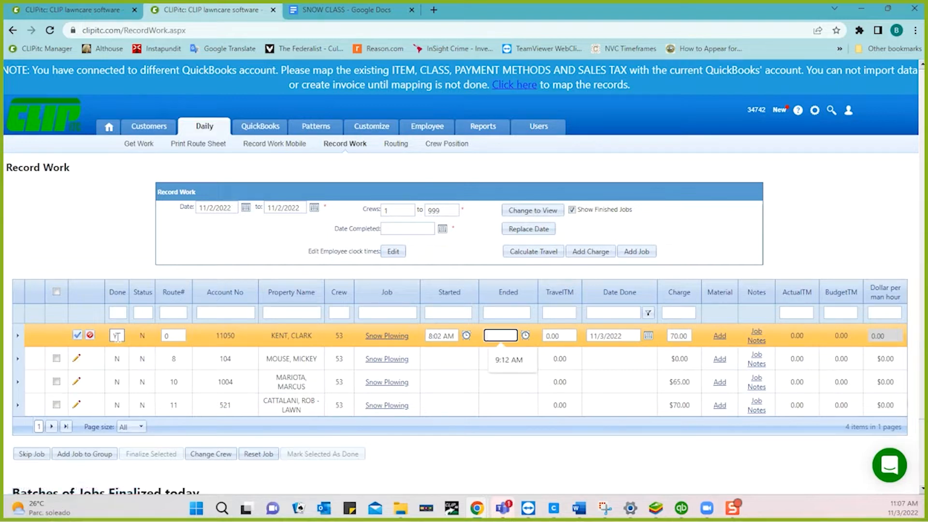
pyautogui.write('0832')
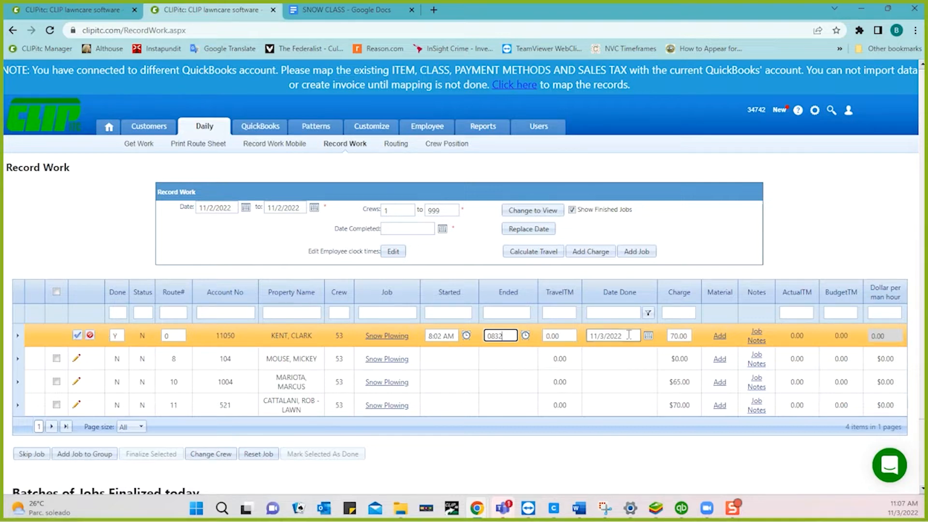
# Set the edited job's Date Done to 11/2/2022 and save the row.
pyautogui.click(649, 338)
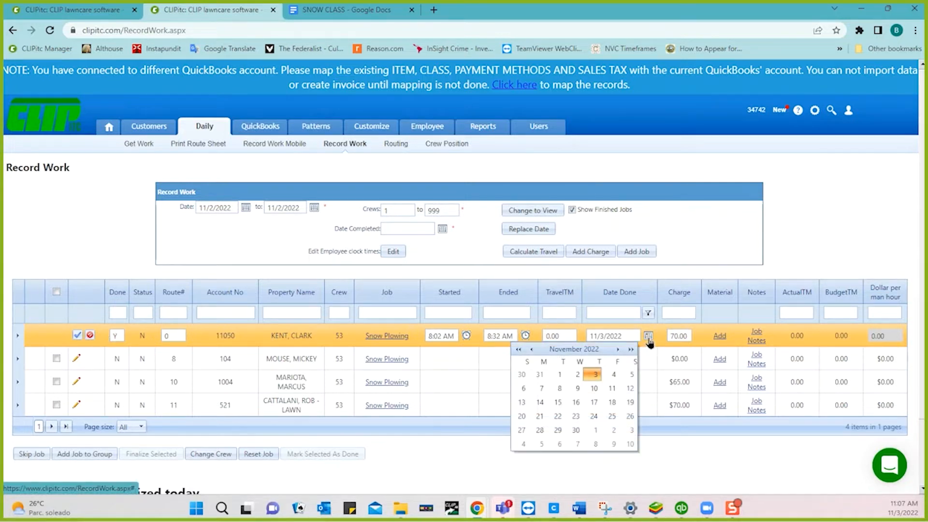
pyautogui.click(577, 375)
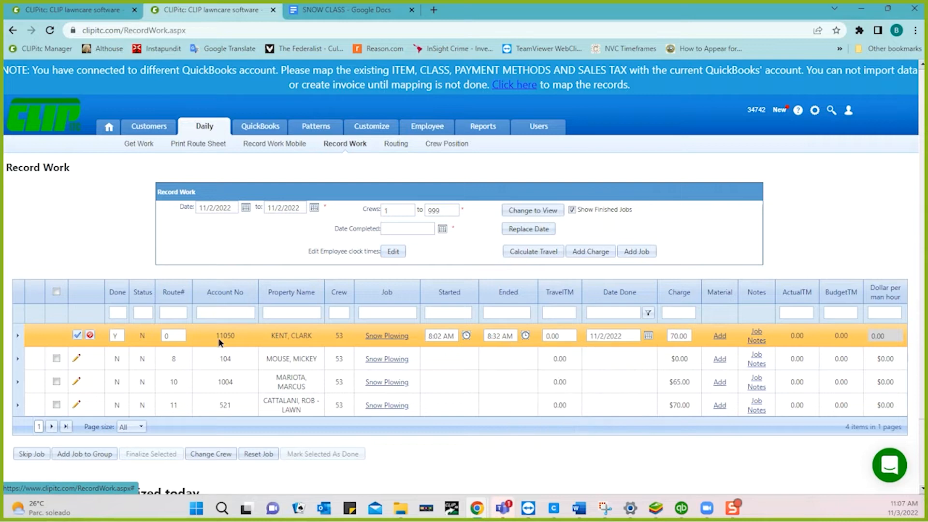
pyautogui.click(78, 335)
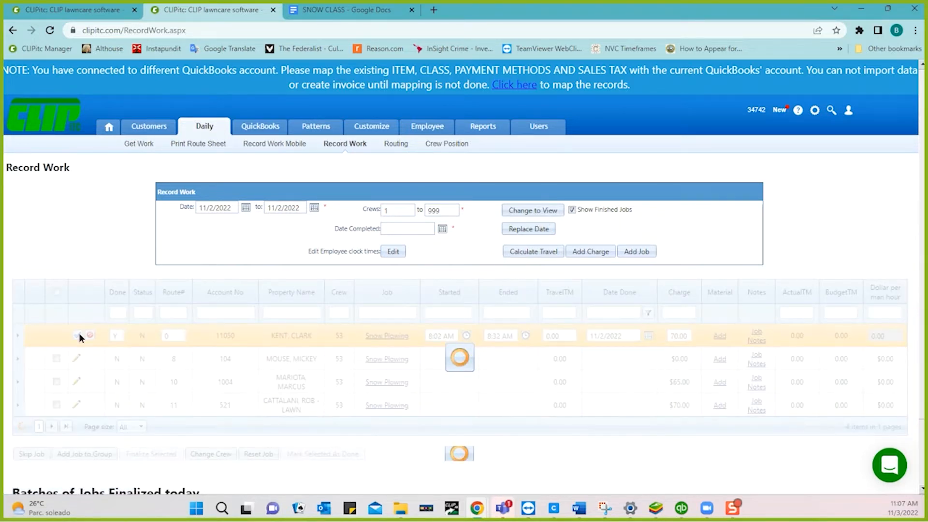
# Select the three unfinished Snow Plowing jobs and mark them as done.
pyautogui.click(57, 358)
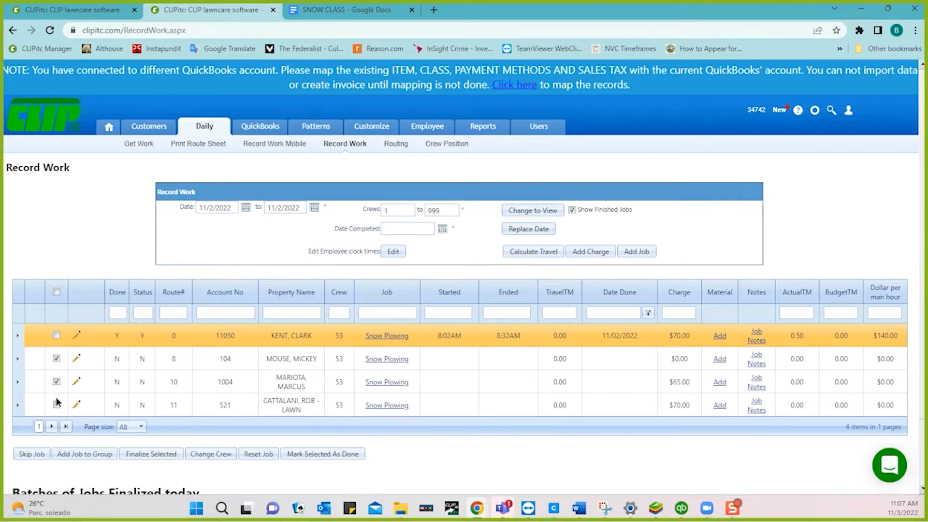
pyautogui.click(306, 451)
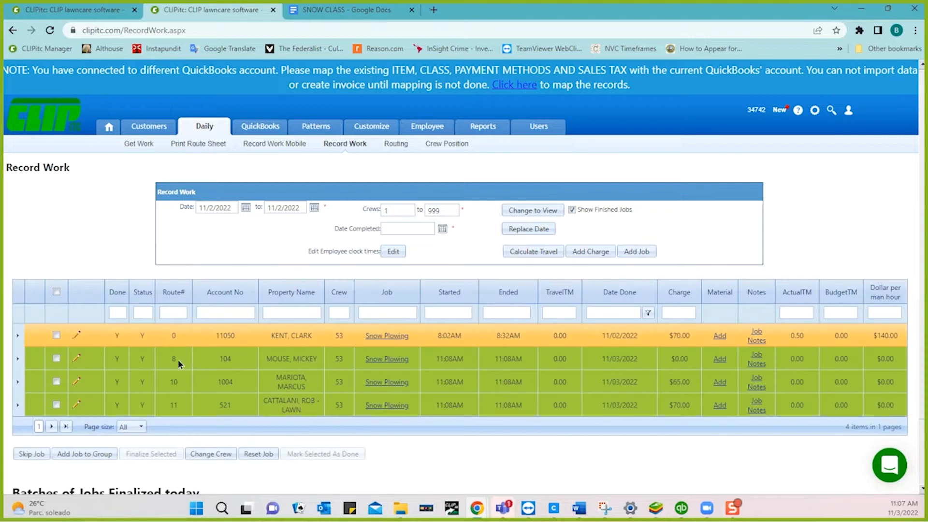
# Replace the completion date of all four jobs with 11/2/2022 and finalize them.
pyautogui.click(55, 290)
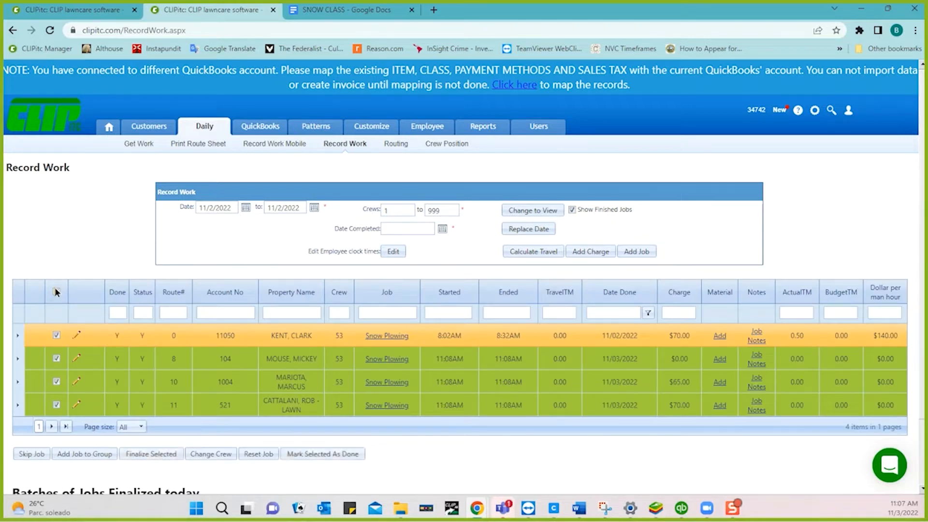
pyautogui.click(442, 230)
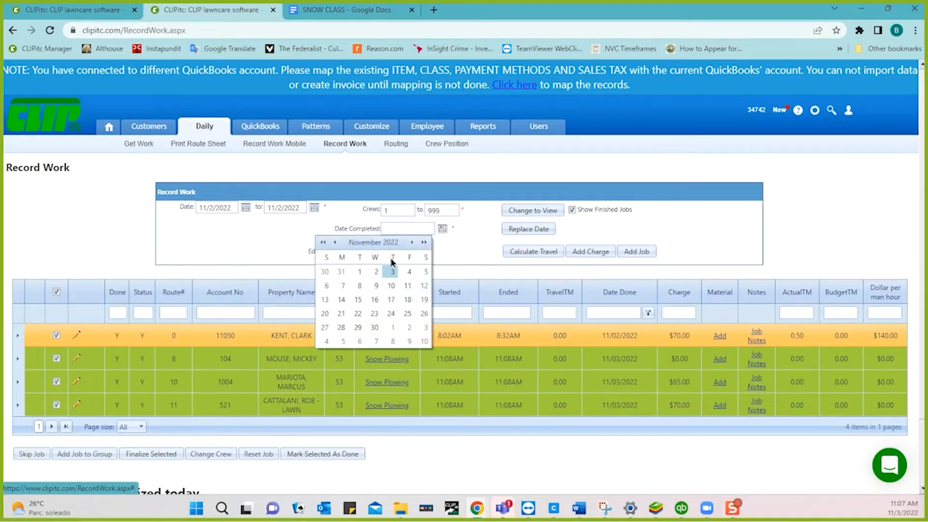
pyautogui.click(375, 273)
pyautogui.click(522, 229)
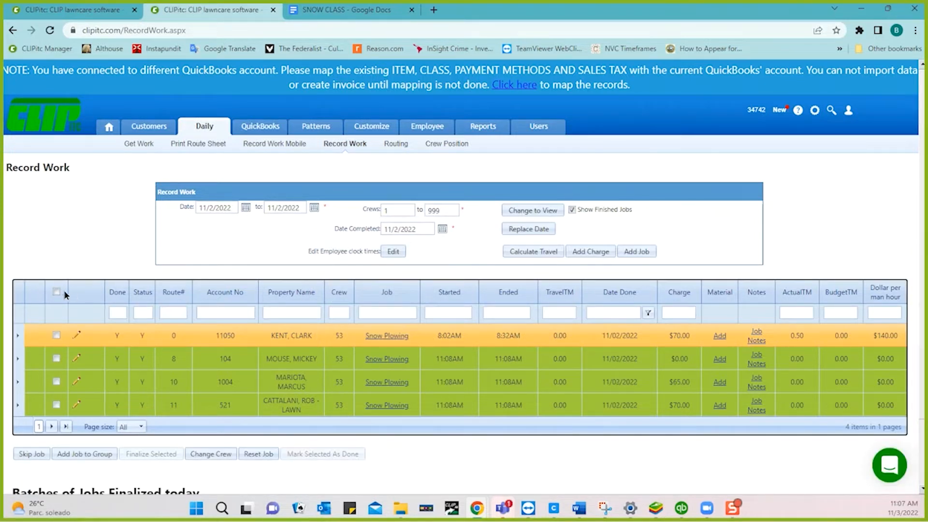
pyautogui.click(56, 291)
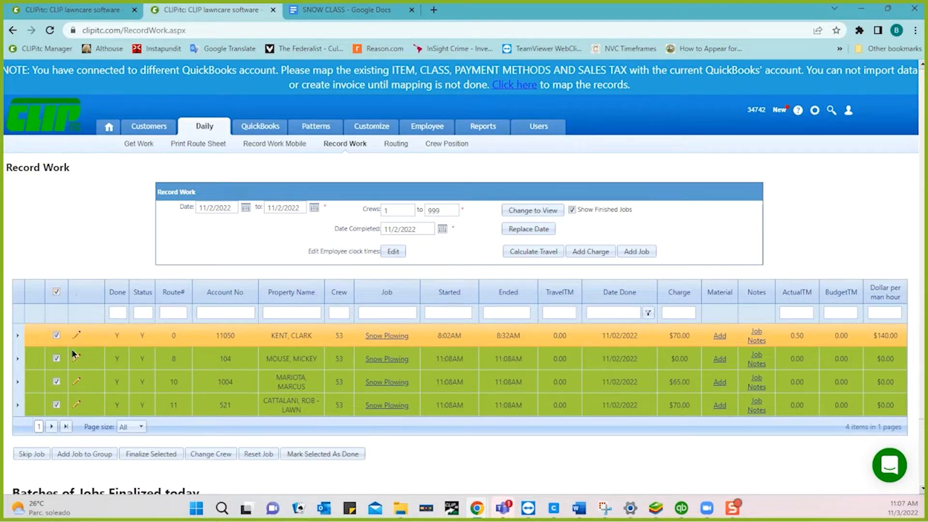
pyautogui.click(140, 457)
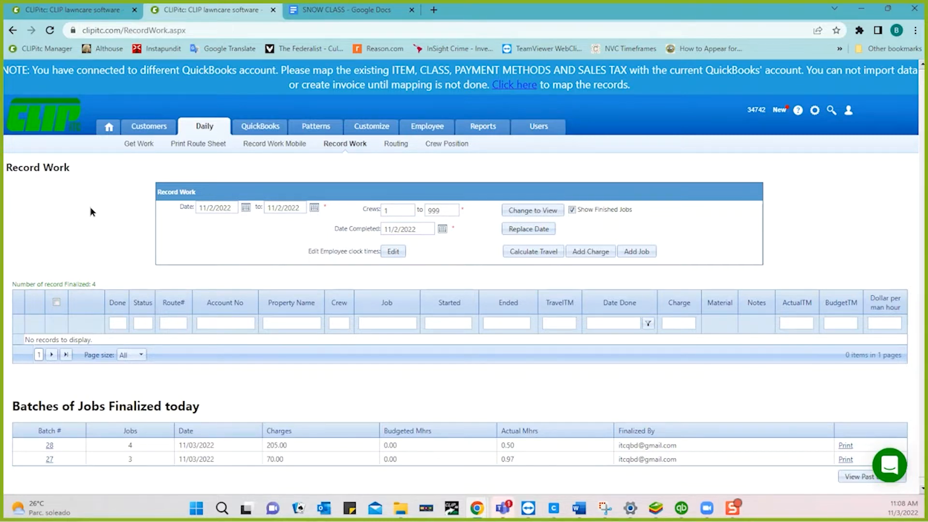
# Get all work due on or by 11/16/2022 and examine the job list down to crew 53's Snow Plowing jobs.
pyautogui.click(136, 145)
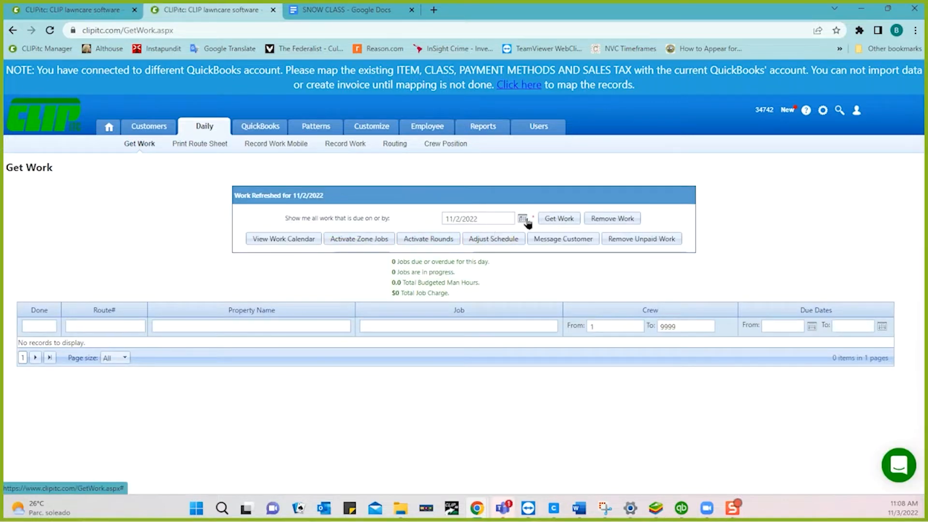
pyautogui.click(523, 220)
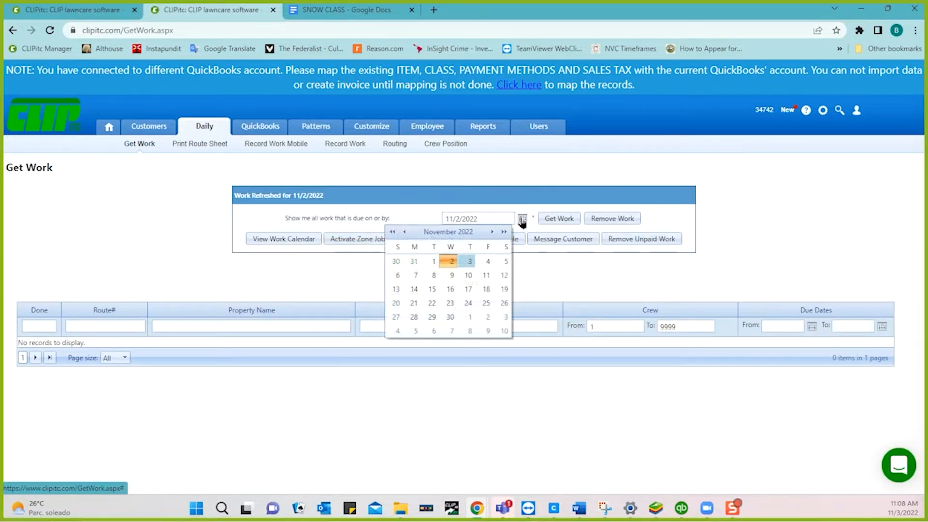
pyautogui.click(452, 289)
pyautogui.click(558, 220)
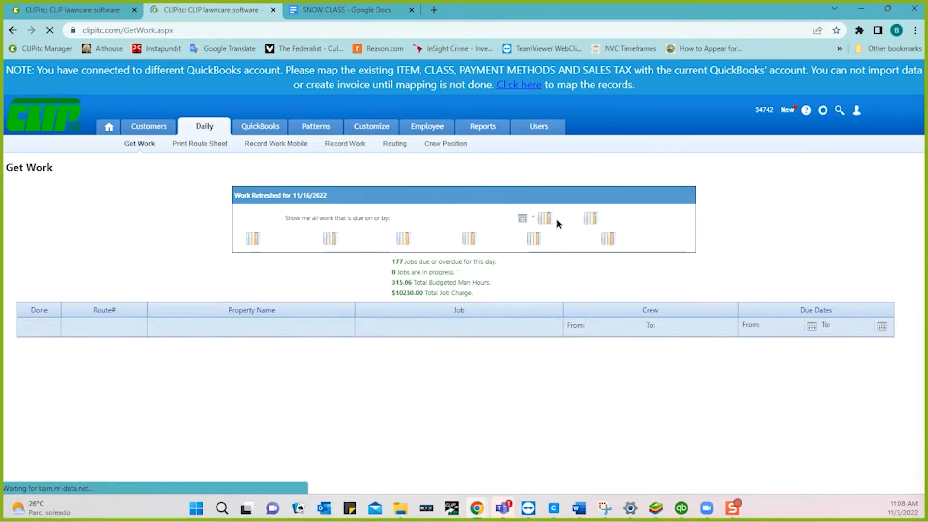
pyautogui.scroll(-10, 536, 378)
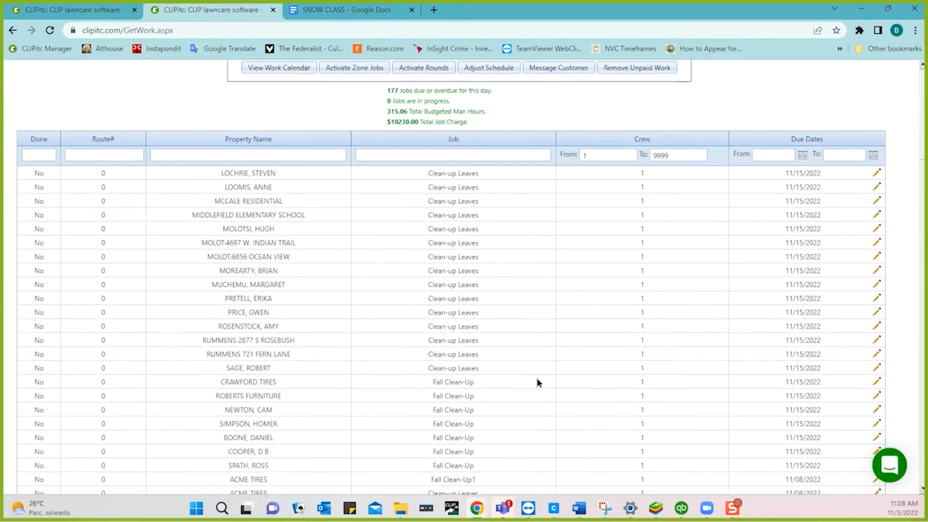
pyautogui.scroll(-15, 536, 378)
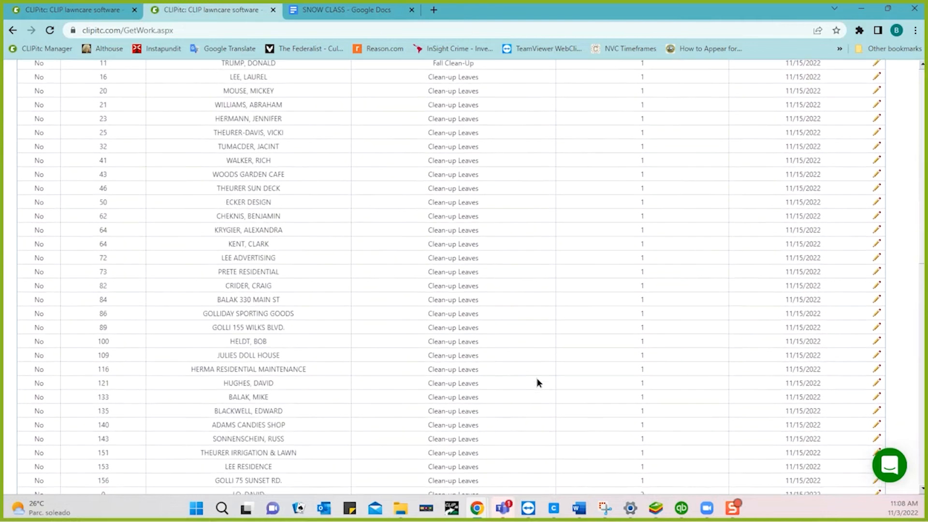
pyautogui.scroll(-12, 536, 378)
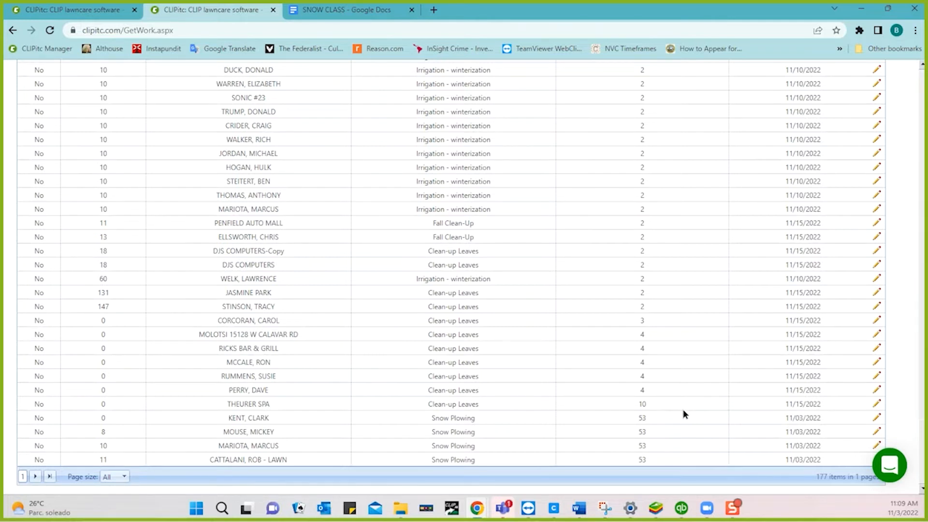
pyautogui.scroll(20, 684, 414)
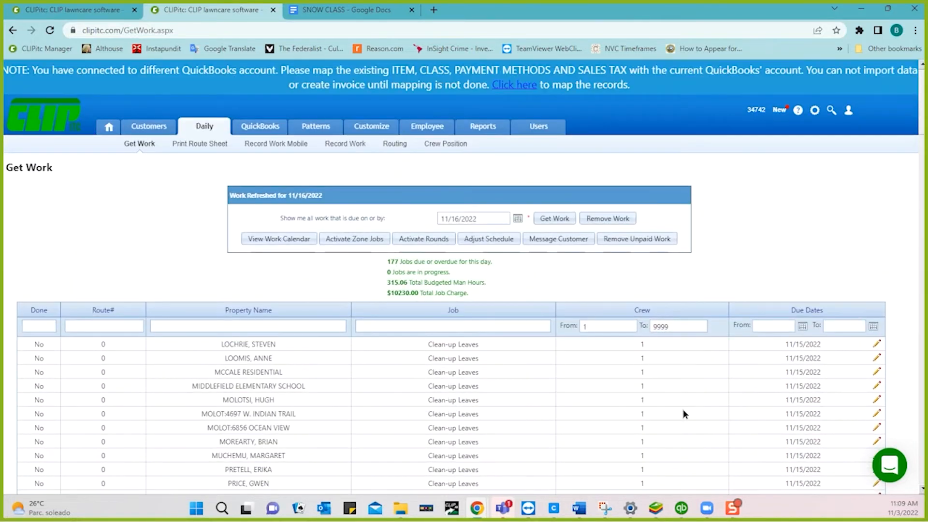
# Get all work due on or by 11/3/2022.
pyautogui.click(517, 219)
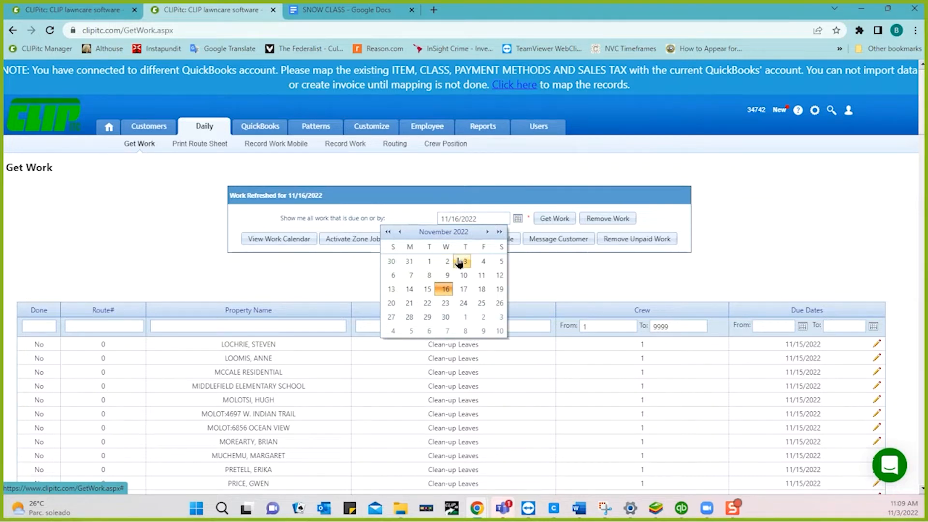
pyautogui.click(459, 262)
pyautogui.click(547, 219)
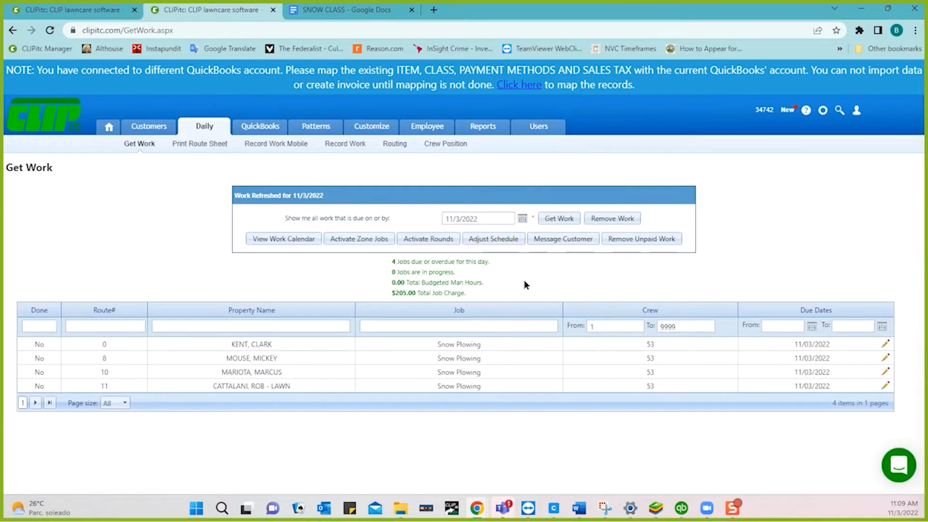
# Return to the customer's Snow Plowing job information and review its crew, pricing and schedule settings.
pyautogui.click(65, 7)
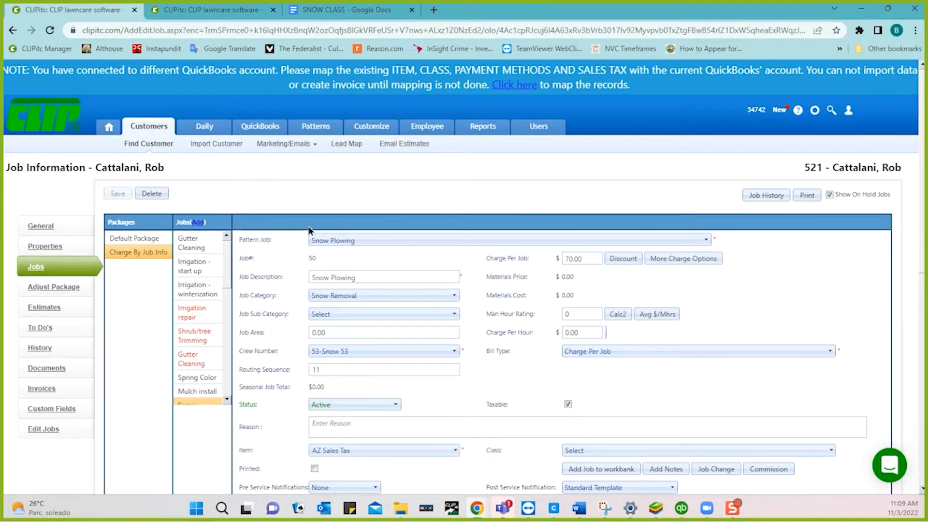
pyautogui.scroll(-3, 489, 379)
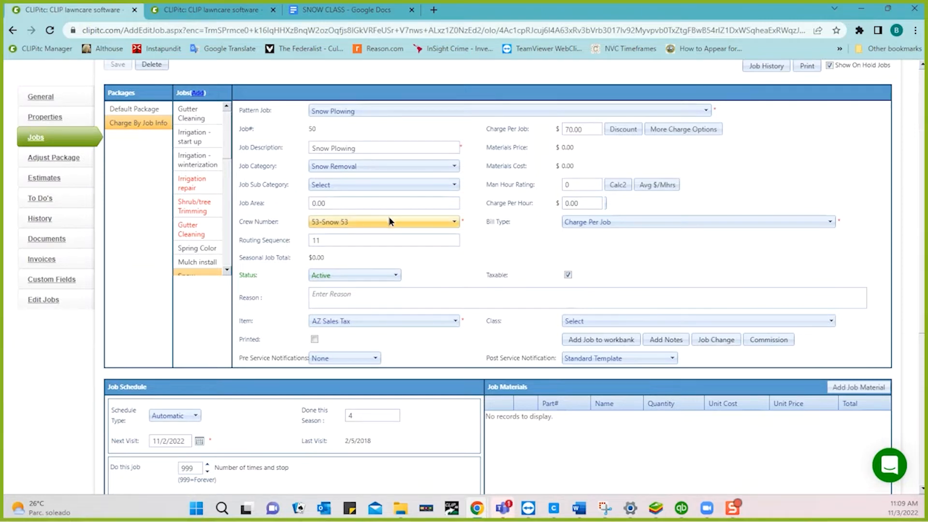
pyautogui.scroll(-2, 442, 420)
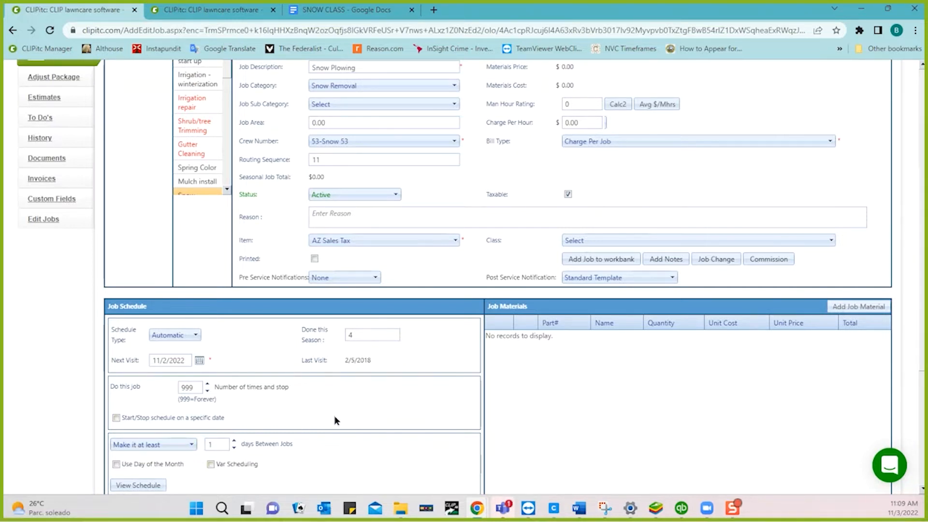
pyautogui.scroll(5, 335, 419)
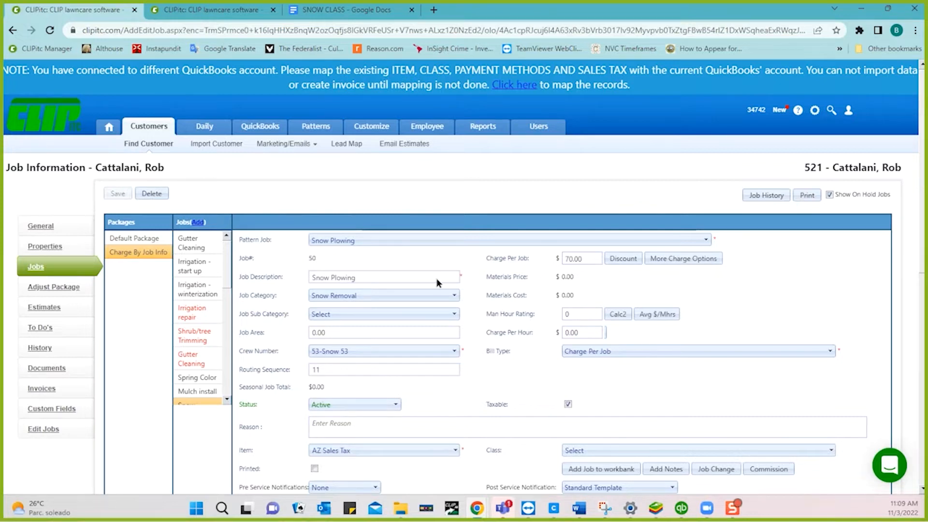
# Switch to the SNOW CLASS document in Google Docs and review the outline's scheduling, pricing and app topics.
pyautogui.click(324, 9)
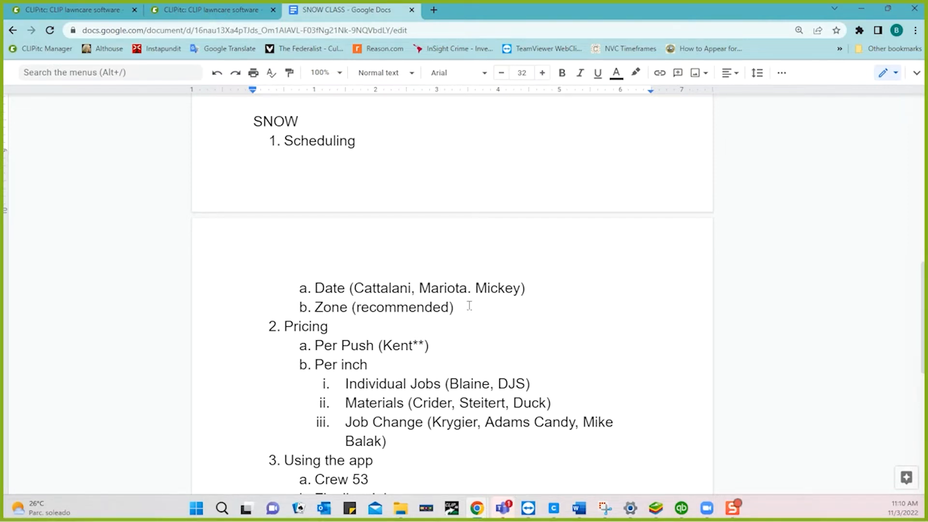
pyautogui.scroll(-1, 468, 306)
pyautogui.scroll(-3, 469, 305)
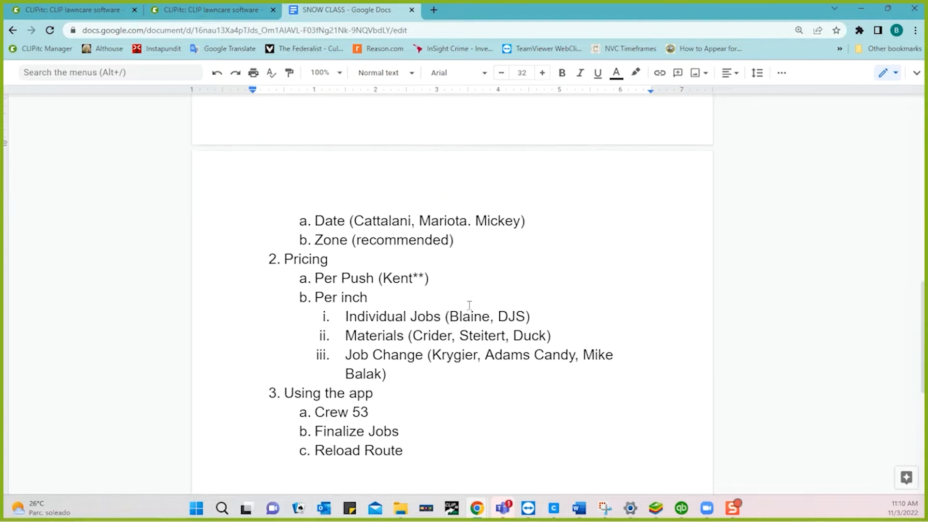
# Switch back to CLIPitc and log in again with the saved account email and password.
pyautogui.click(223, 11)
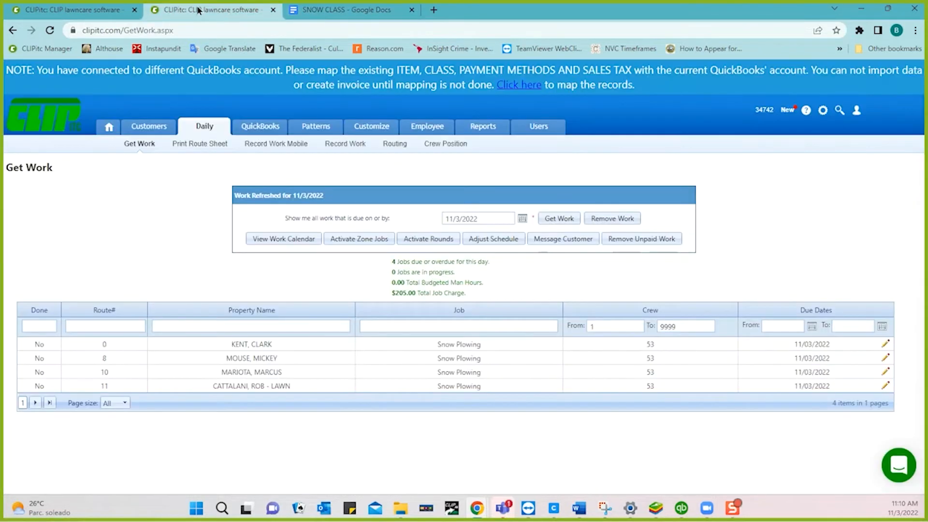
pyautogui.click(98, 14)
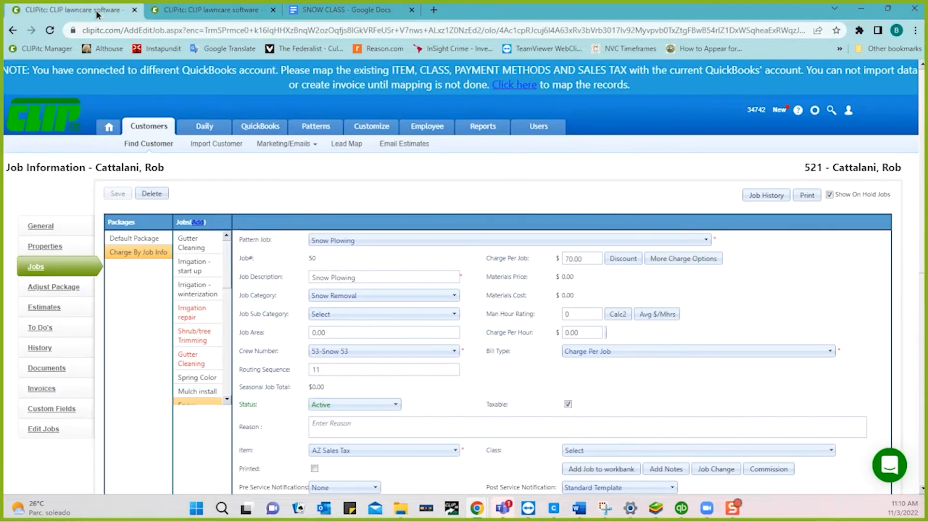
pyautogui.click(162, 146)
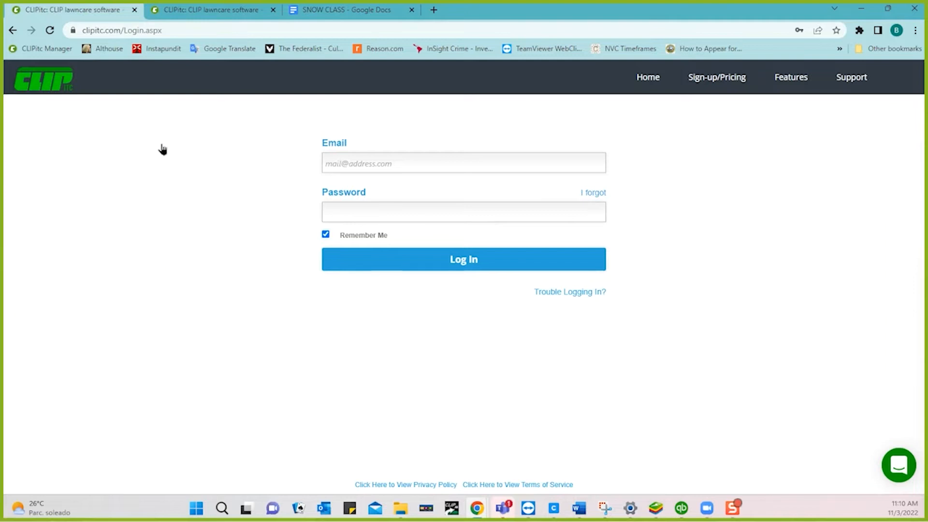
pyautogui.click(353, 163)
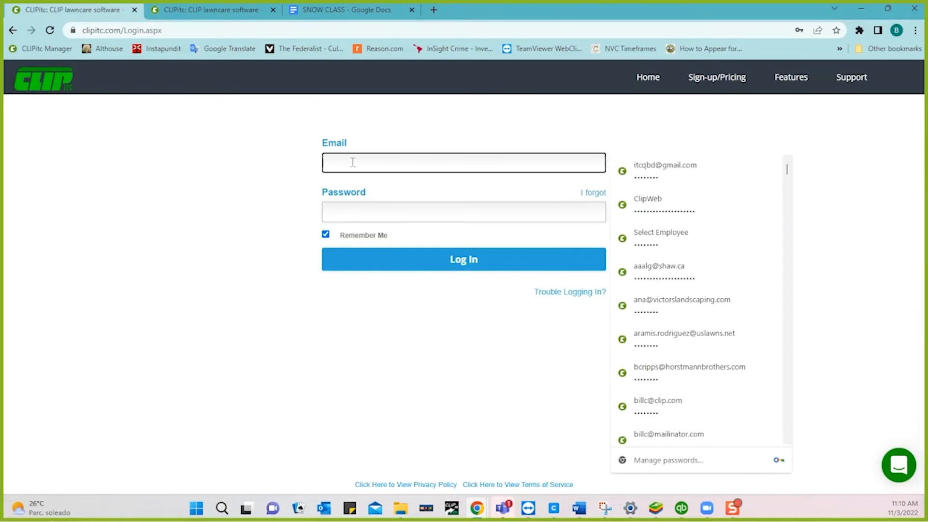
pyautogui.click(627, 173)
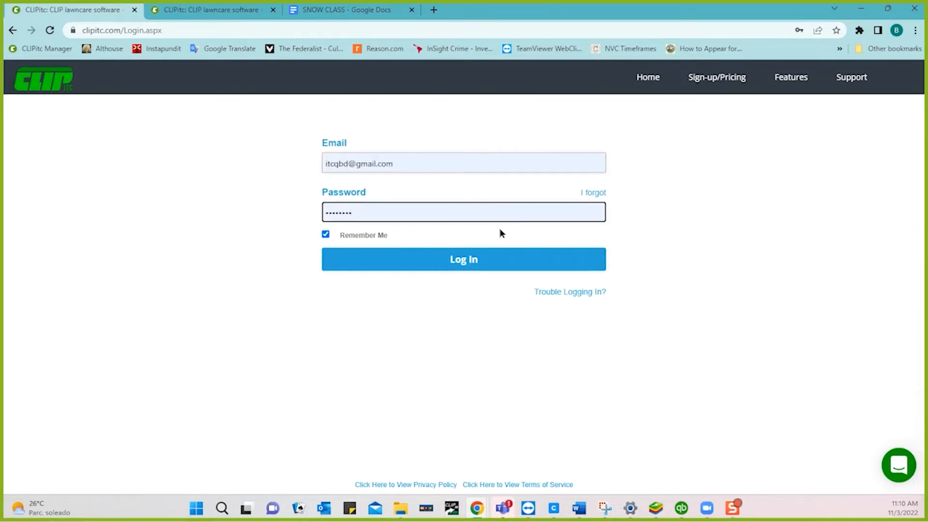
pyautogui.click(465, 261)
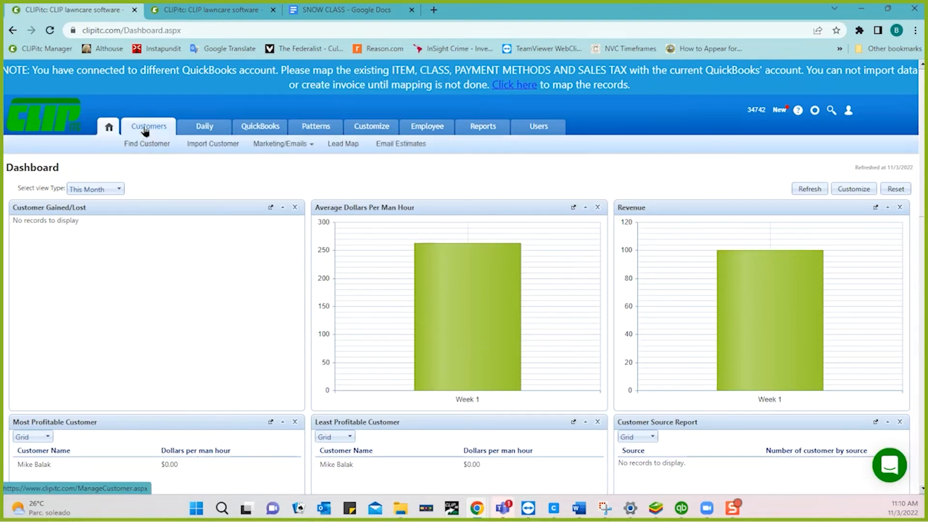
# Search the customers for the last name of the outline's first Materials pricing example and select that customer's record.
pyautogui.click(149, 144)
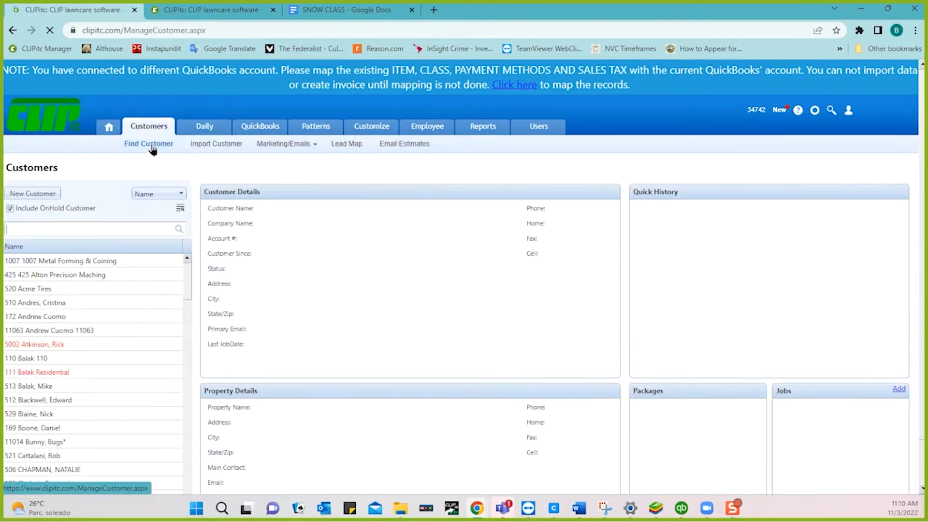
pyautogui.write('crider')
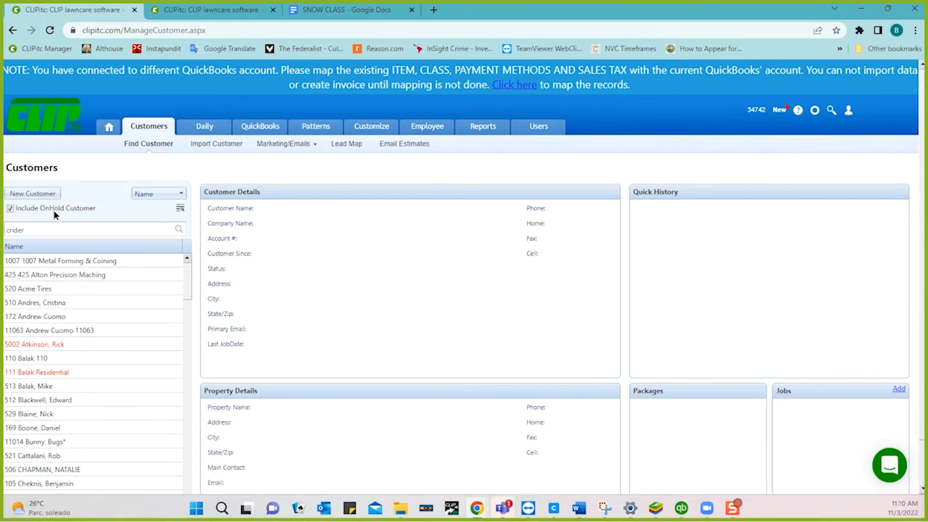
pyautogui.press('Return')
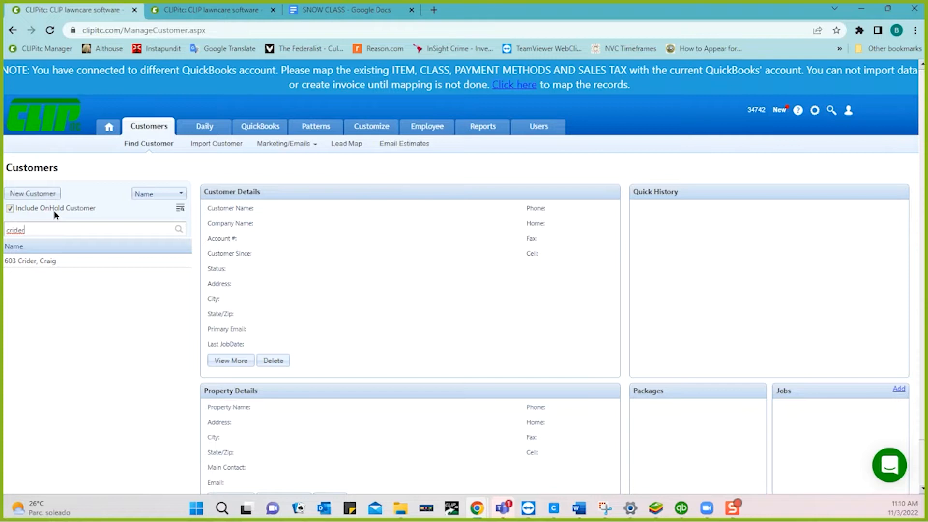
pyautogui.click(36, 263)
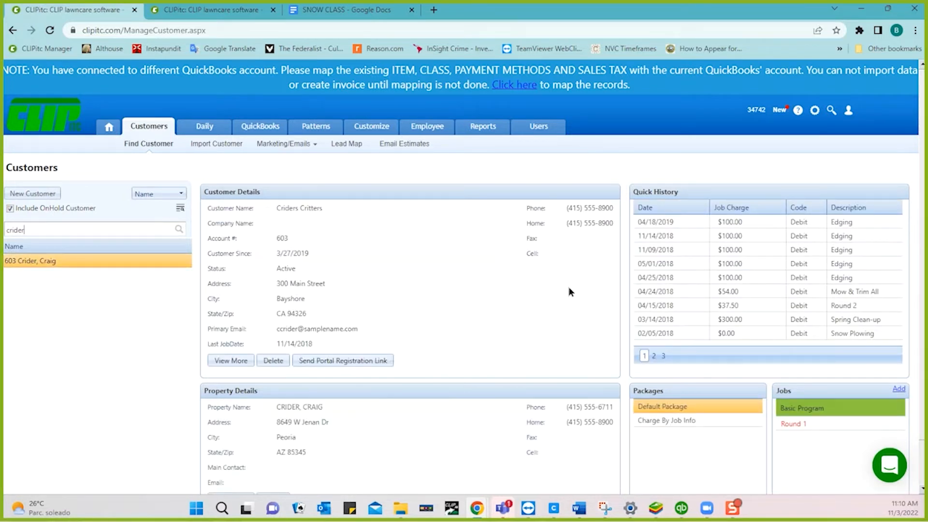
# Open the Snow Plowing job from the customer's Charge By Job Info package.
pyautogui.click(670, 422)
pyautogui.scroll(-1, 709, 434)
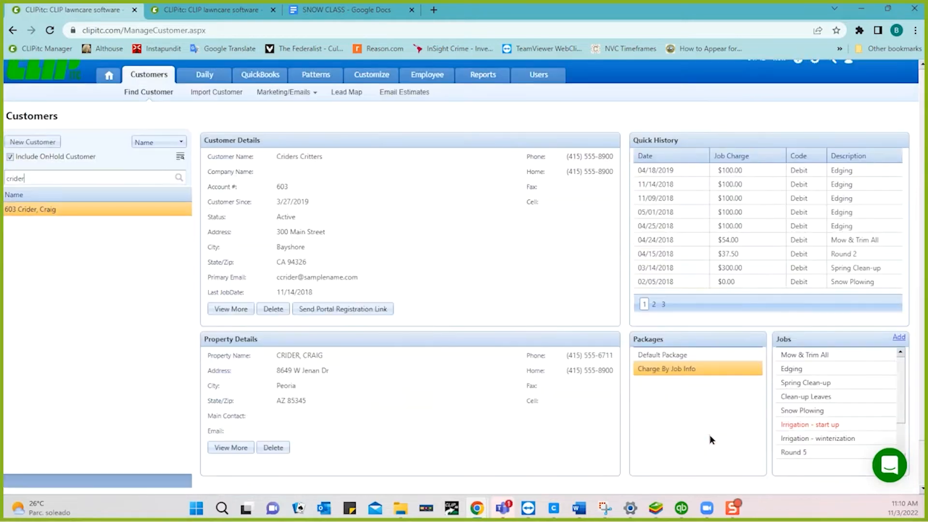
pyautogui.scroll(-2, 831, 451)
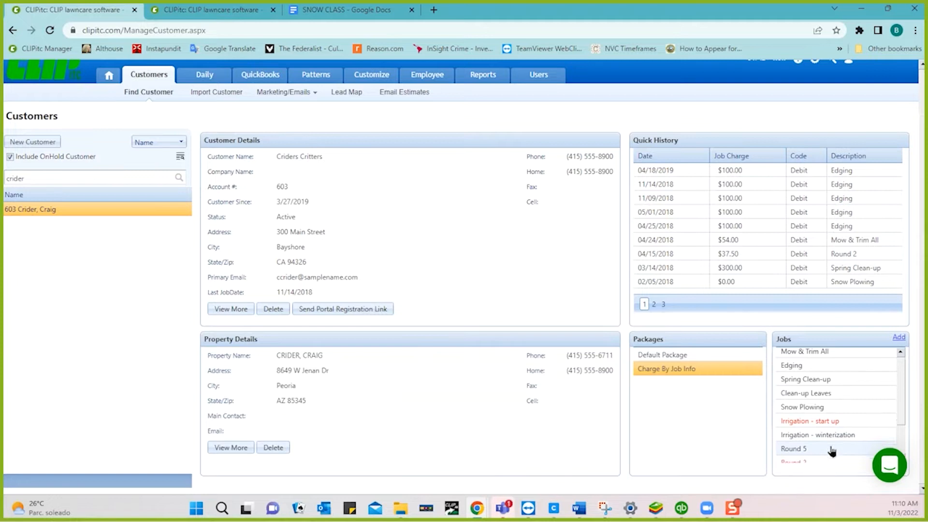
pyautogui.scroll(1, 832, 451)
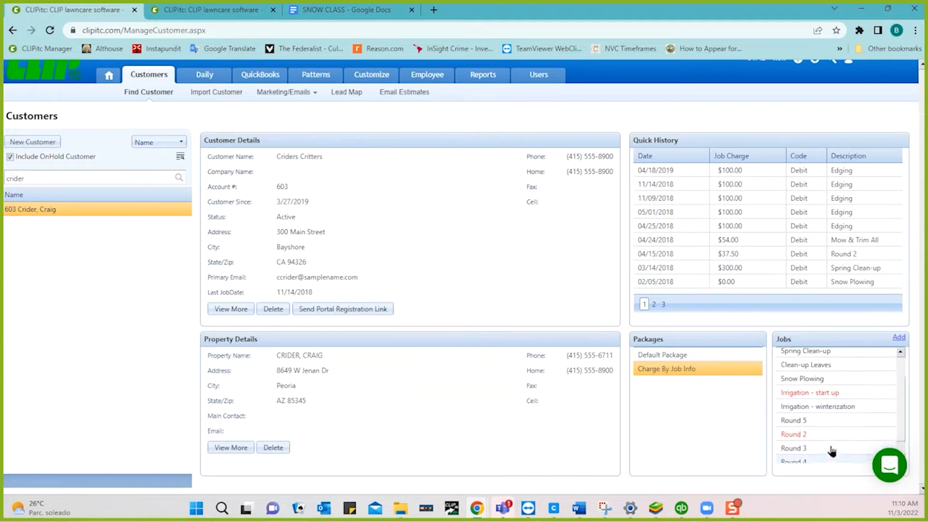
pyautogui.click(809, 392)
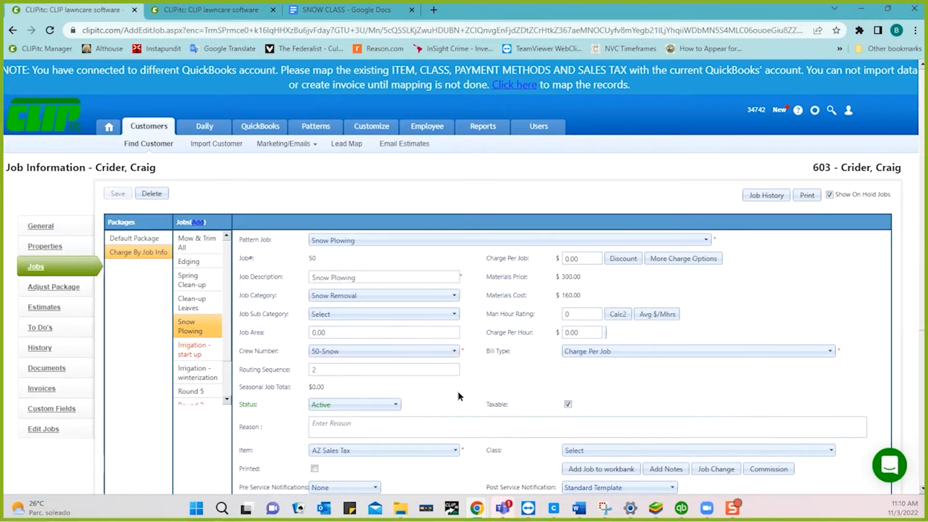
# Review the Snow Plowing job's schedule type options and per-inch job materials, keeping the Zone schedule type.
pyautogui.scroll(-5, 457, 391)
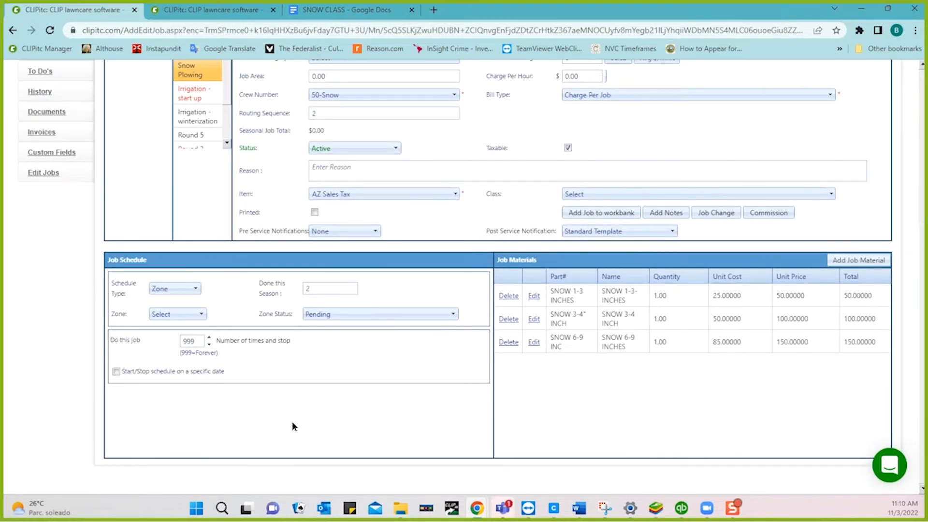
pyautogui.click(164, 289)
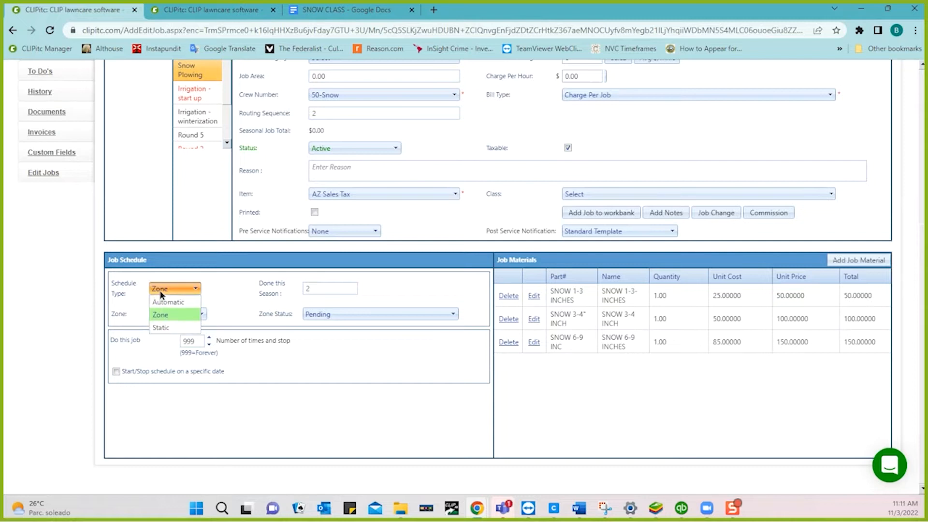
pyautogui.click(155, 315)
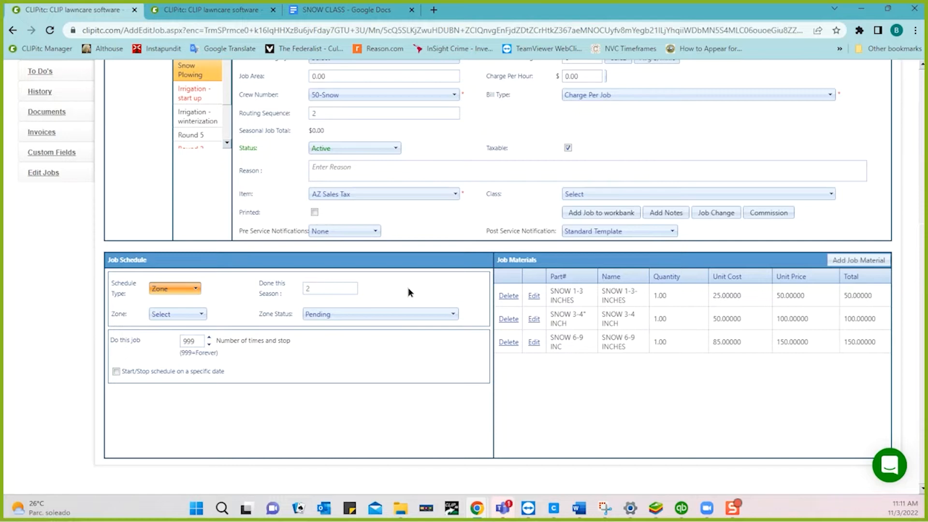
pyautogui.scroll(5, 408, 288)
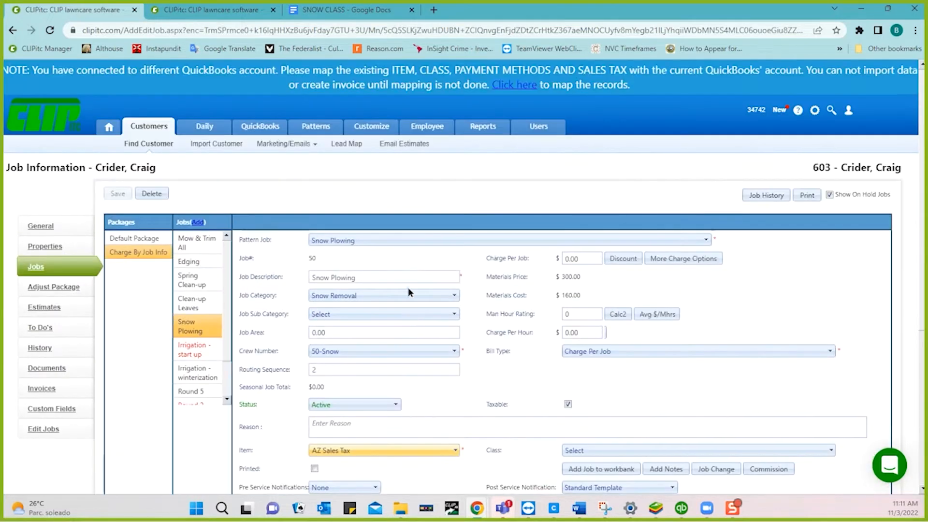
# Open Activate Zone Jobs from the Get Work page and look through the available crews.
pyautogui.click(223, 17)
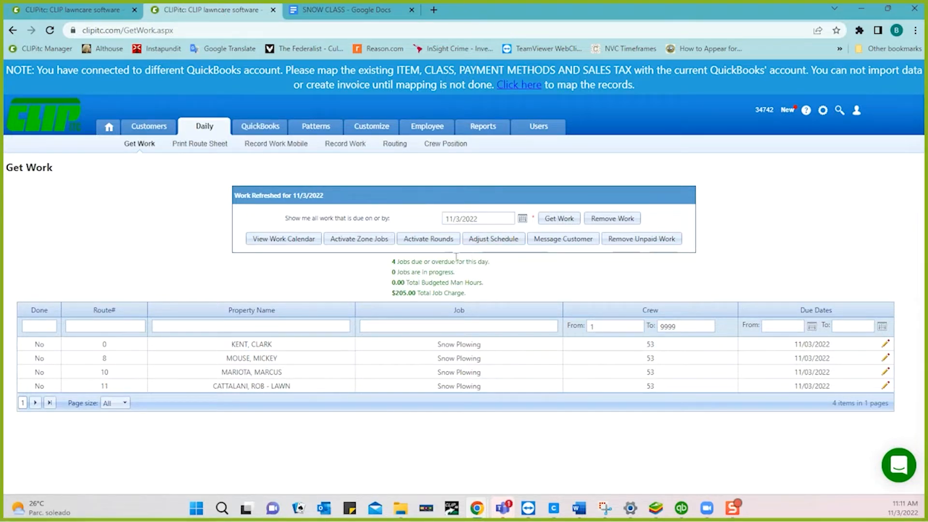
pyautogui.click(361, 239)
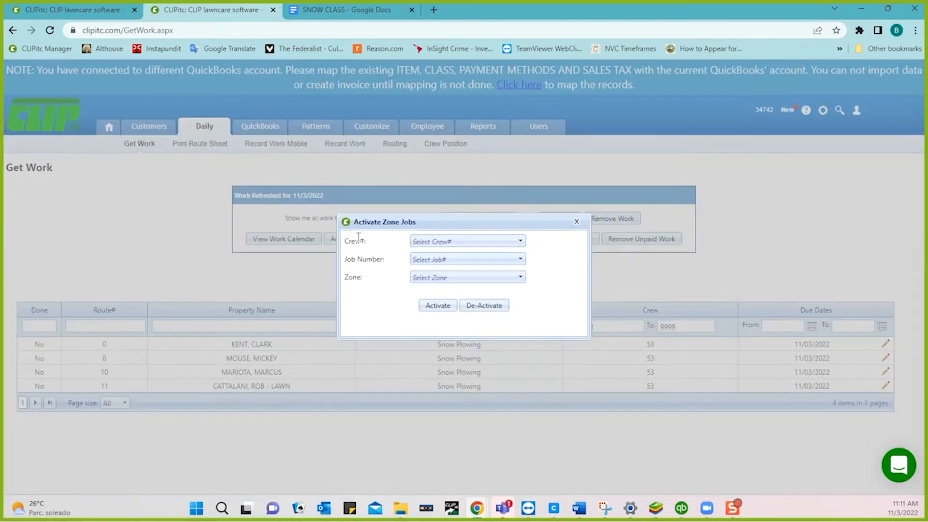
pyautogui.click(435, 242)
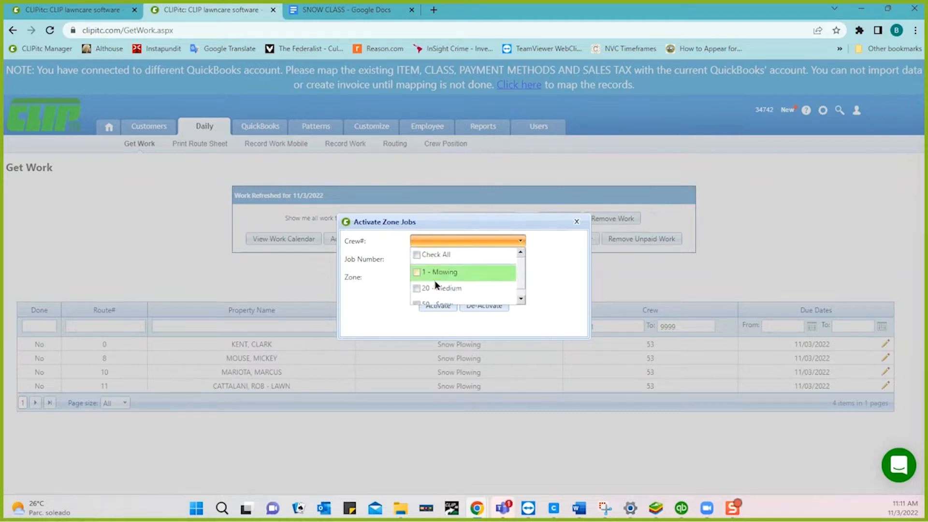
pyautogui.scroll(-1, 472, 294)
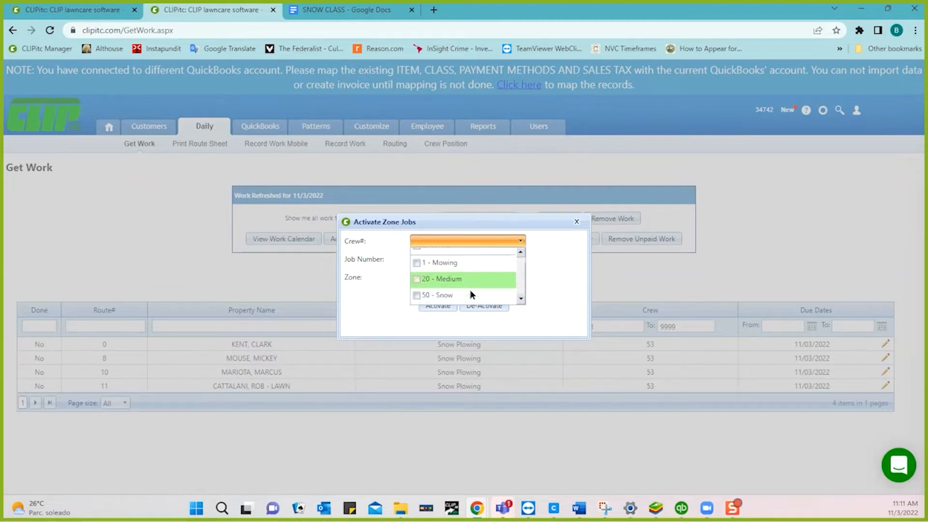
pyautogui.click(416, 295)
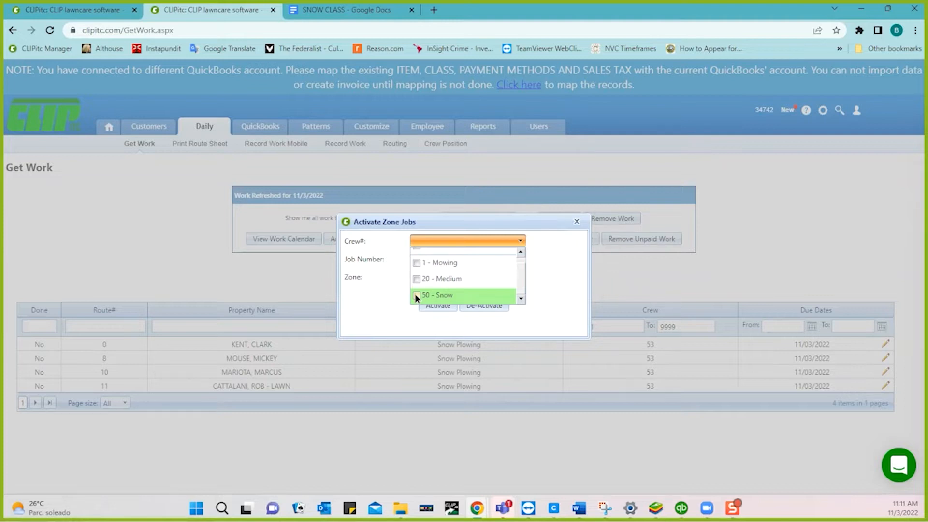
pyautogui.click(388, 295)
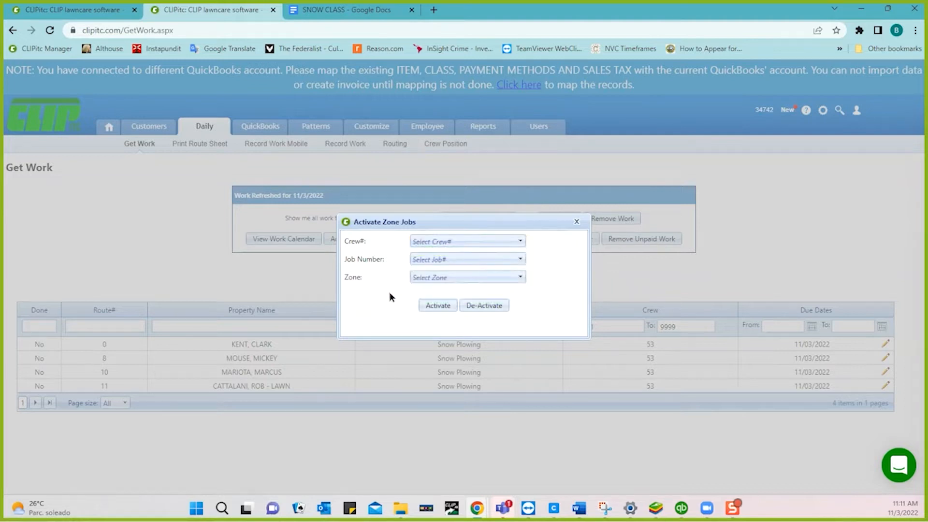
# Look through the job numbers available for zone activation, down to the Snow Plowing jobs by inch range, without choosing any.
pyautogui.click(441, 261)
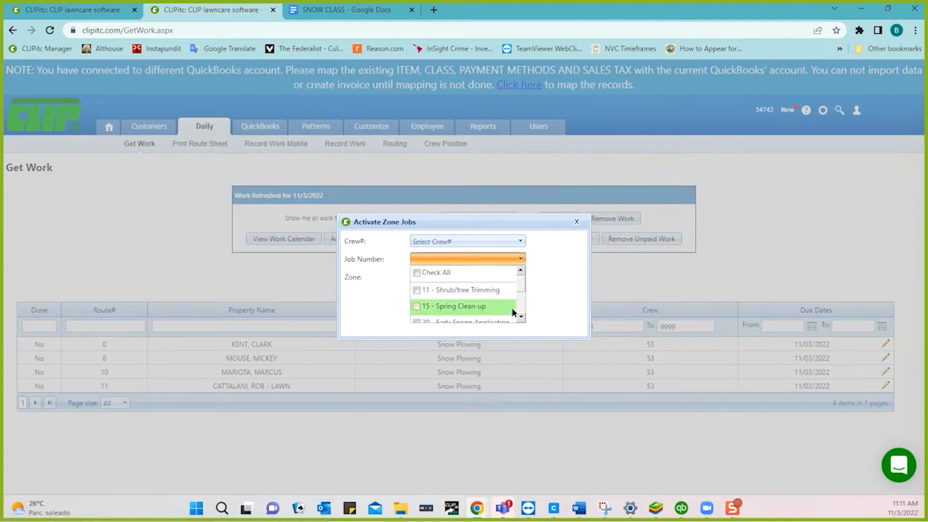
pyautogui.click(521, 318)
pyautogui.click(520, 319)
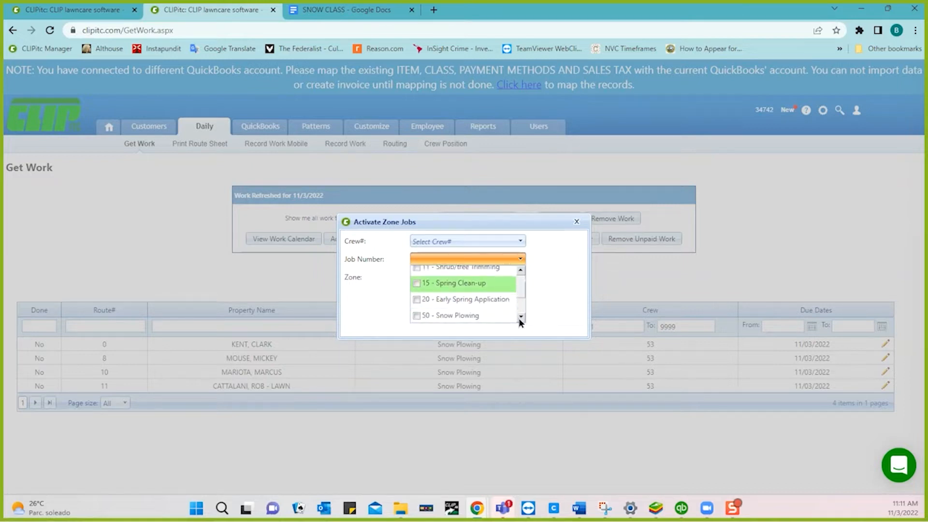
pyautogui.click(520, 318)
pyautogui.click(521, 318)
pyautogui.click(520, 318)
pyautogui.click(520, 319)
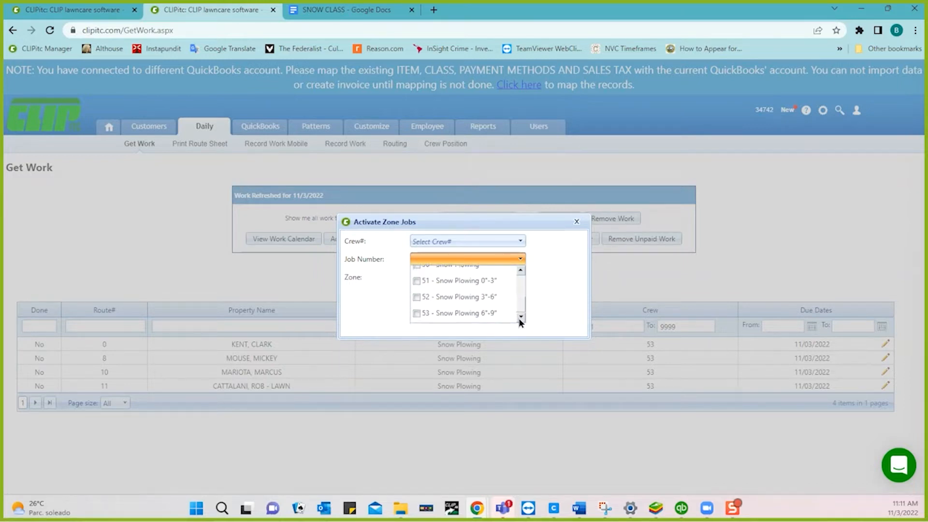
pyautogui.click(538, 297)
# Set the crew for zone activation to 50 - Snow.
pyautogui.click(467, 241)
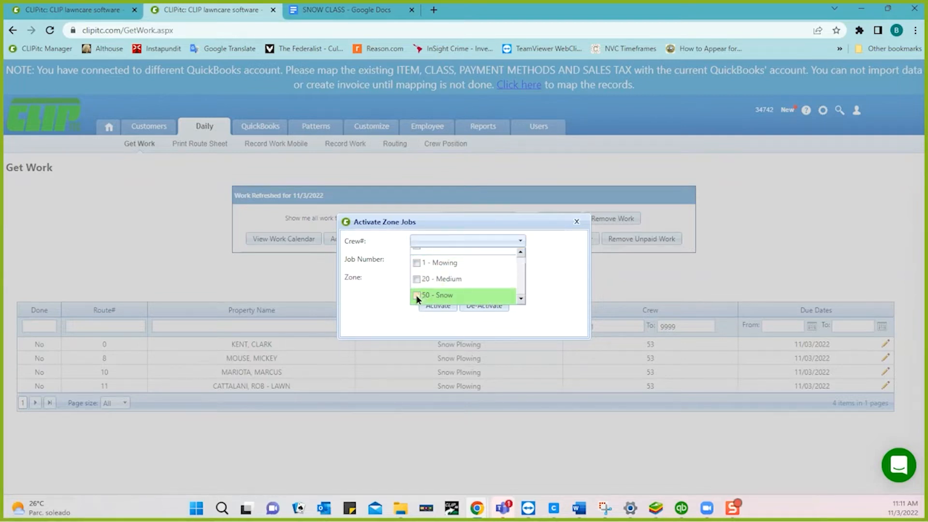
pyautogui.click(417, 296)
pyautogui.click(373, 304)
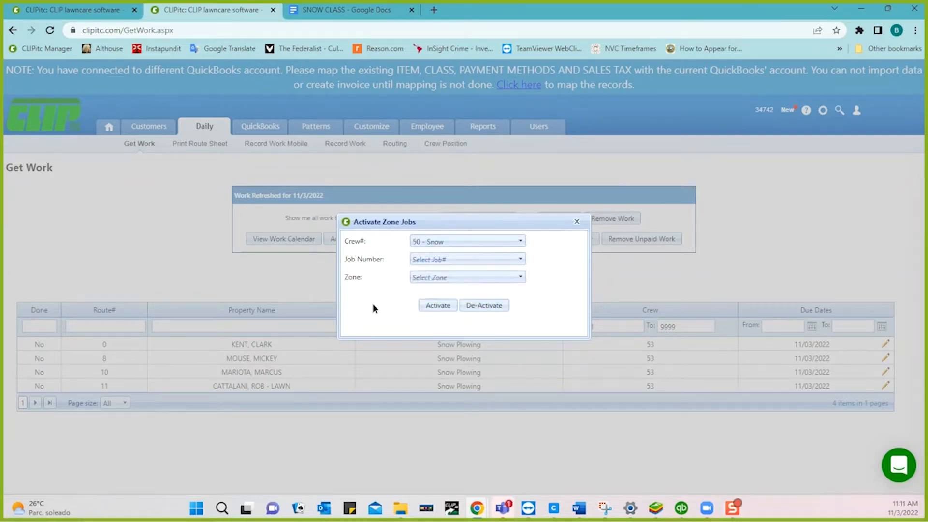
# Leave the zone unselected after checking the zone choices and activate crew 50's zone jobs, sending service notifications with service date 11/3/2022.
pyautogui.click(440, 278)
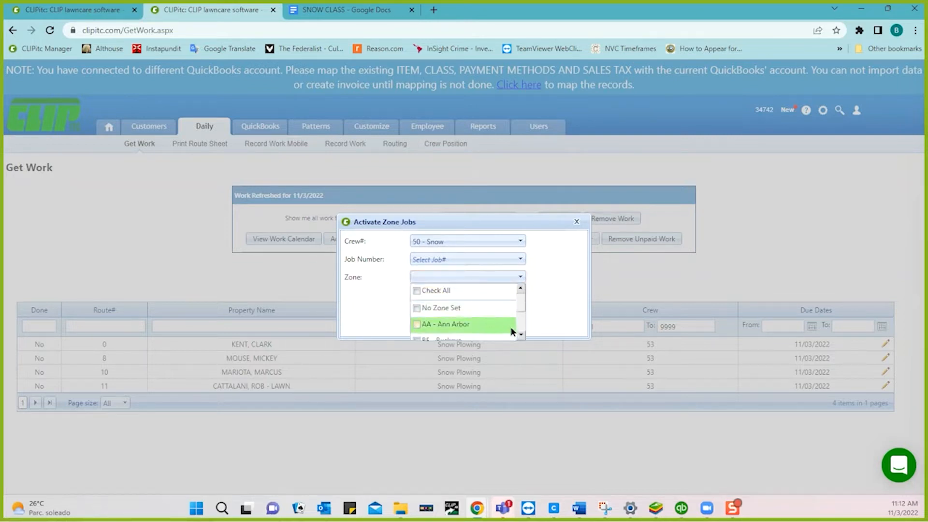
pyautogui.click(521, 336)
pyautogui.click(521, 337)
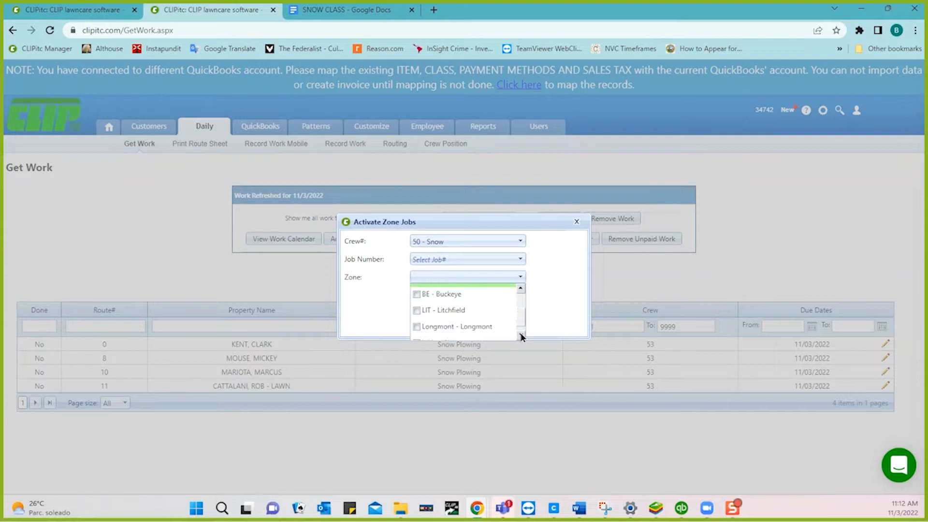
pyautogui.click(520, 337)
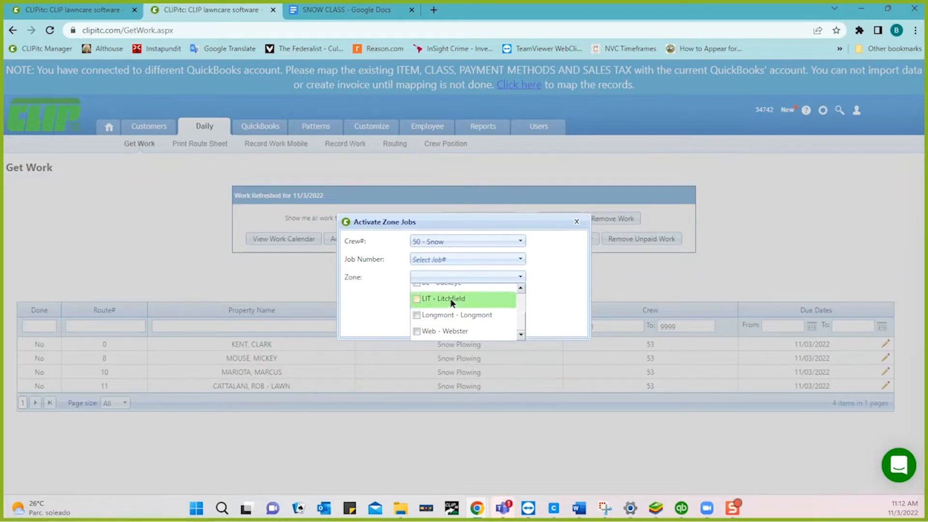
pyautogui.click(553, 277)
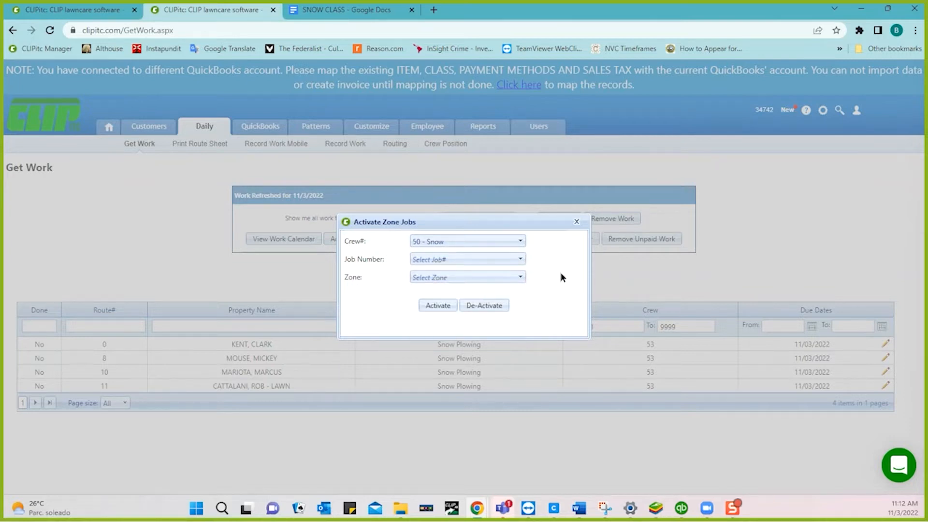
pyautogui.click(437, 308)
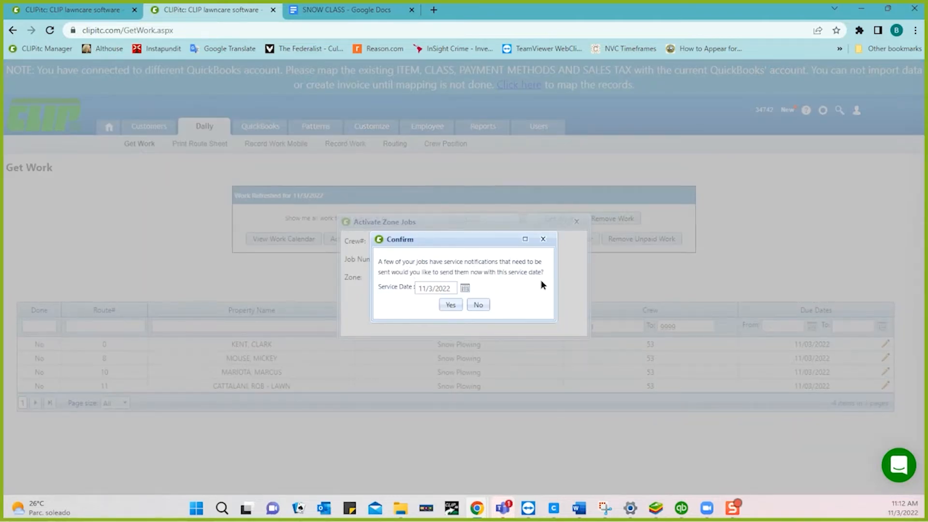
pyautogui.click(448, 306)
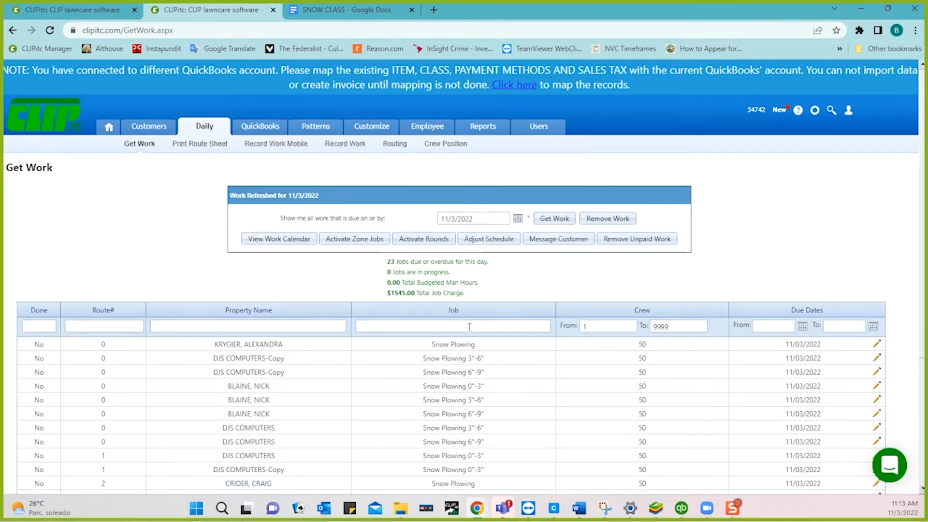
# Review the snow plowing jobs due for 11/3/2022 on the Get Work page, including their crews and route order.
pyautogui.scroll(-3, 515, 364)
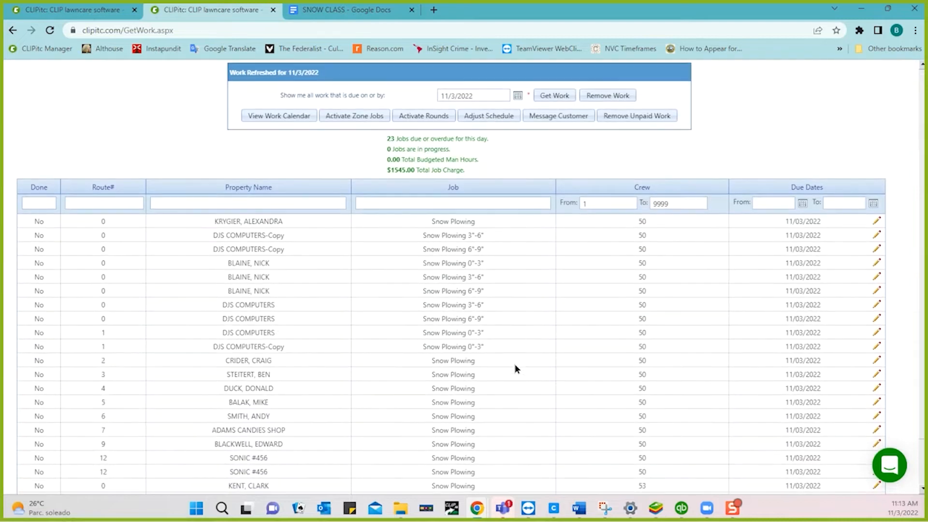
pyautogui.scroll(-1, 515, 369)
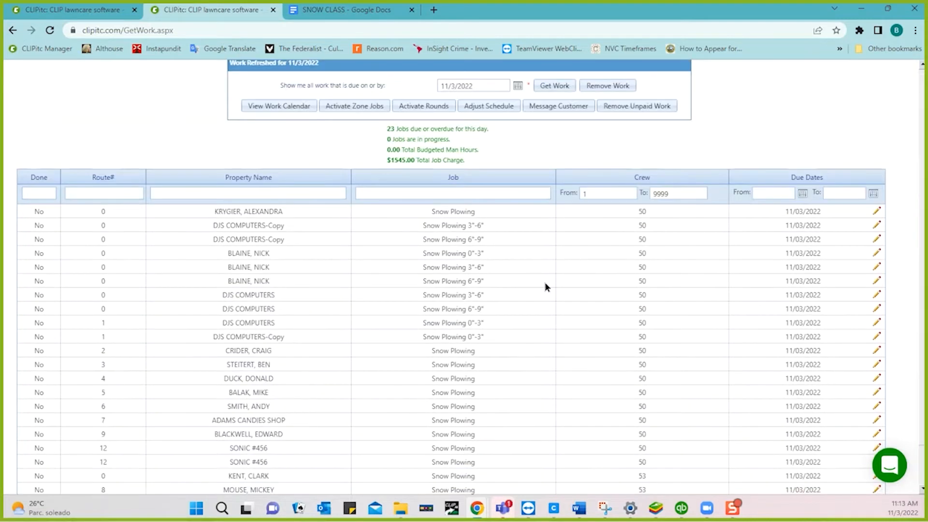
pyautogui.scroll(-1, 546, 287)
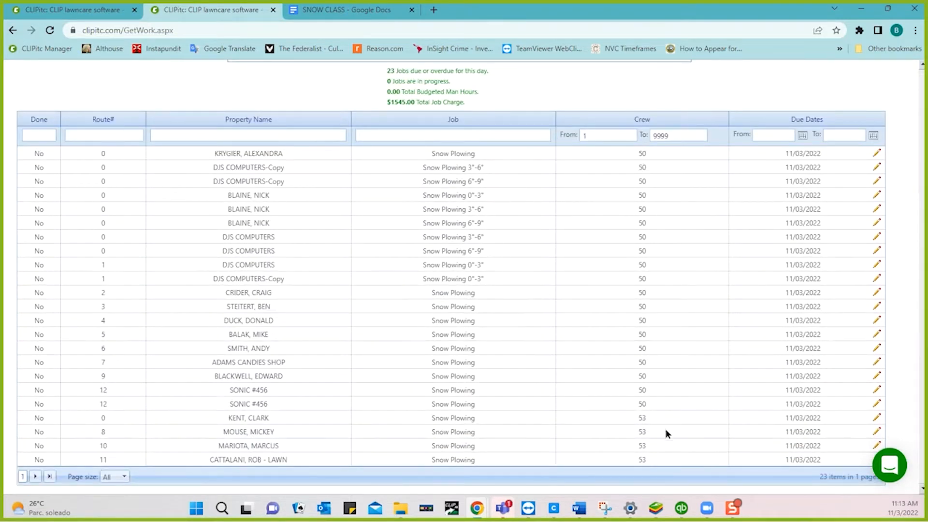
pyautogui.scroll(2, 552, 328)
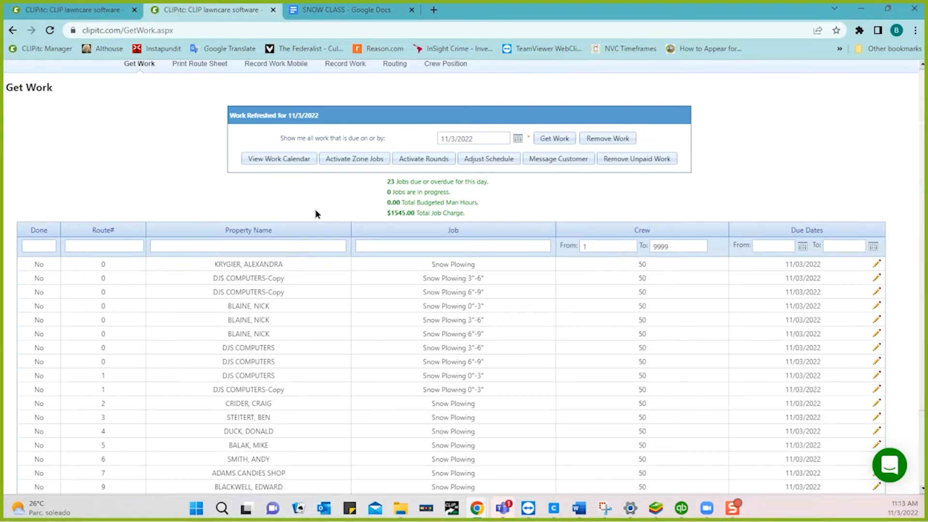
pyautogui.scroll(-2, 375, 319)
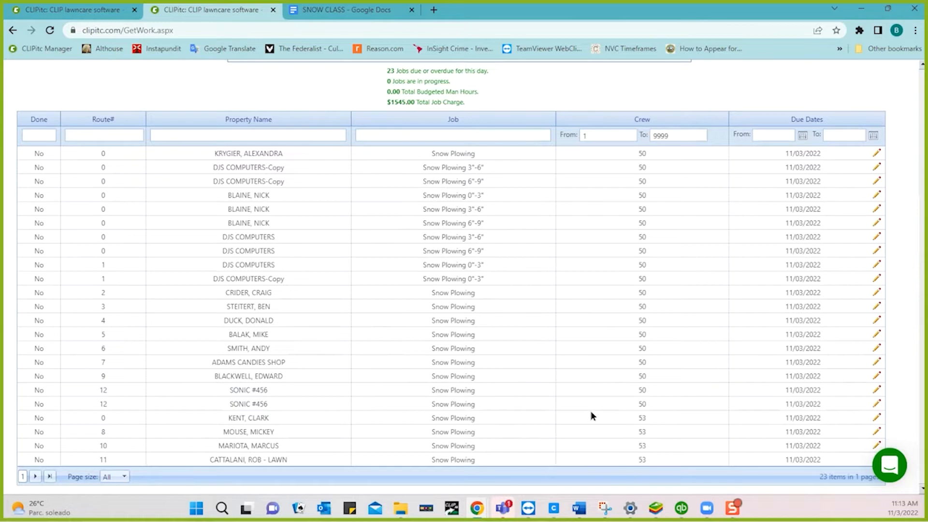
pyautogui.scroll(3, 501, 248)
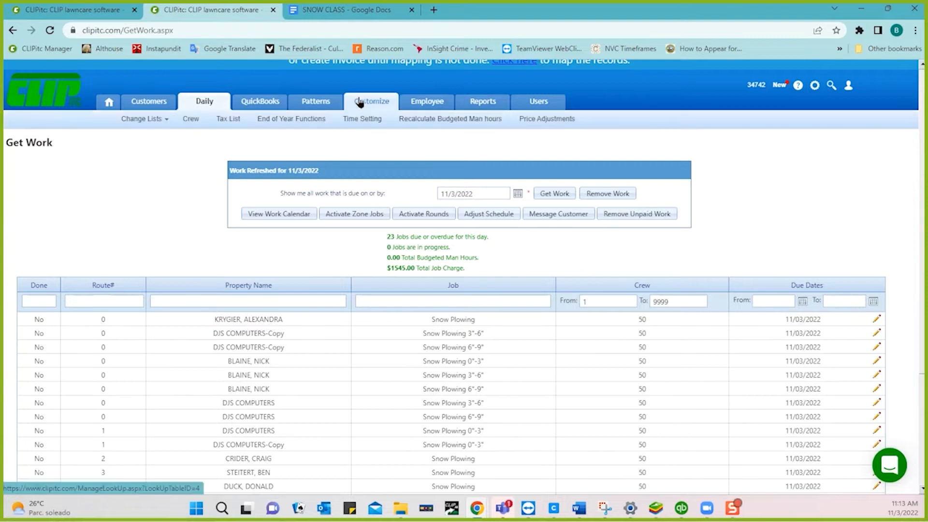
# Read the Pricing section of the Google Docs class outline, search CLIPitc customers for the Per Push example, and open the double-asterisk record.
pyautogui.click(359, 17)
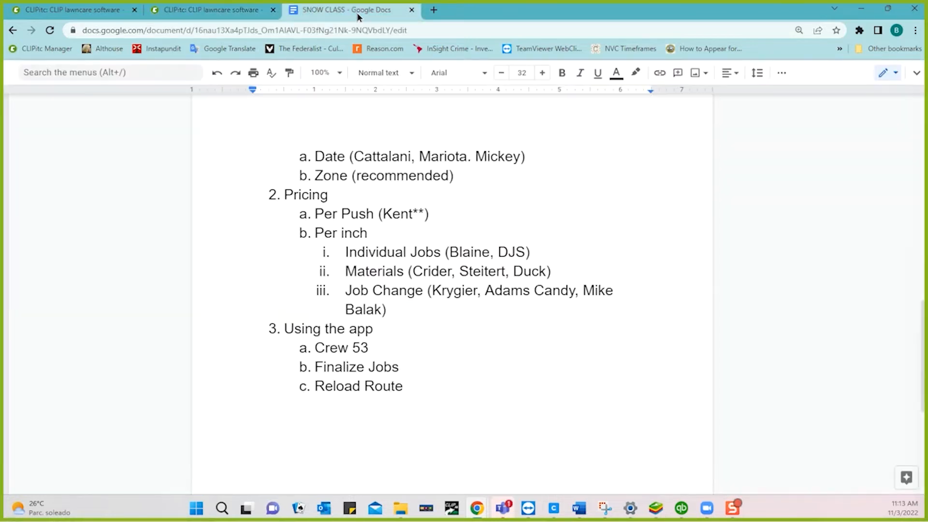
pyautogui.scroll(-2, 452, 178)
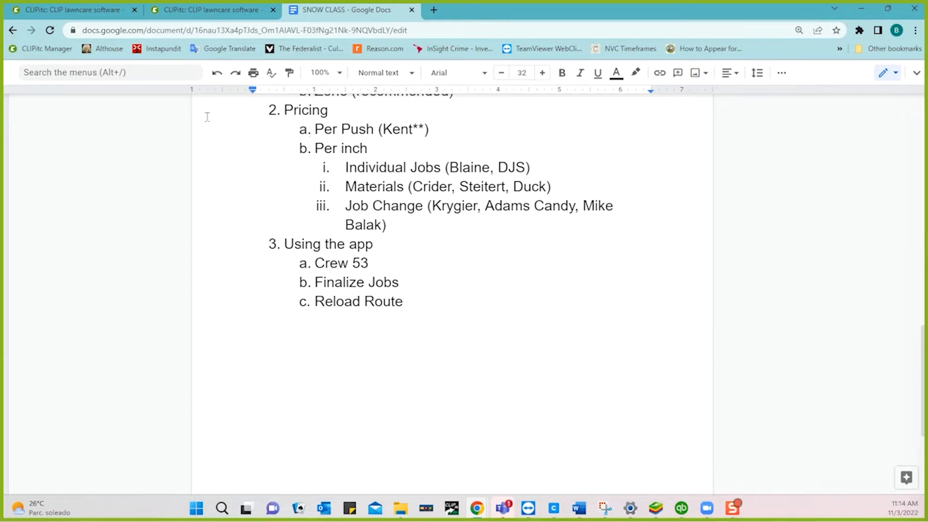
pyautogui.click(86, 11)
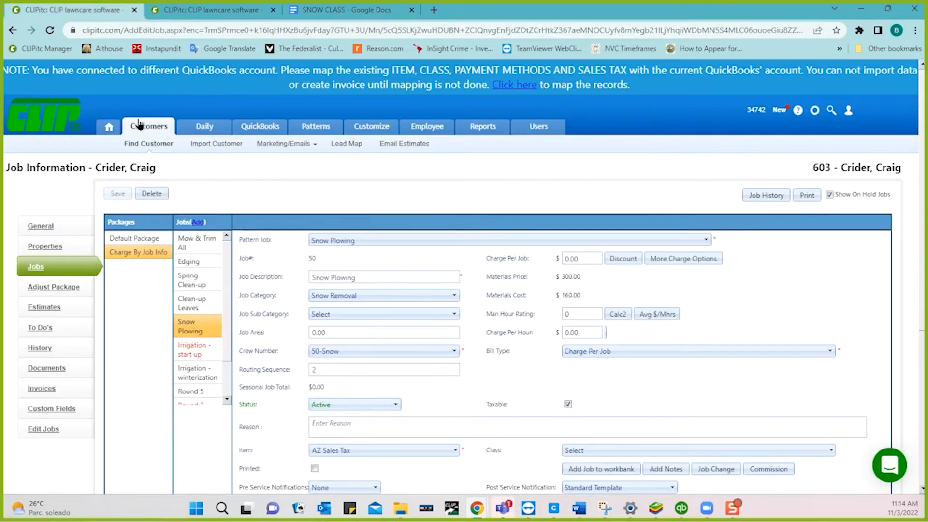
pyautogui.click(132, 145)
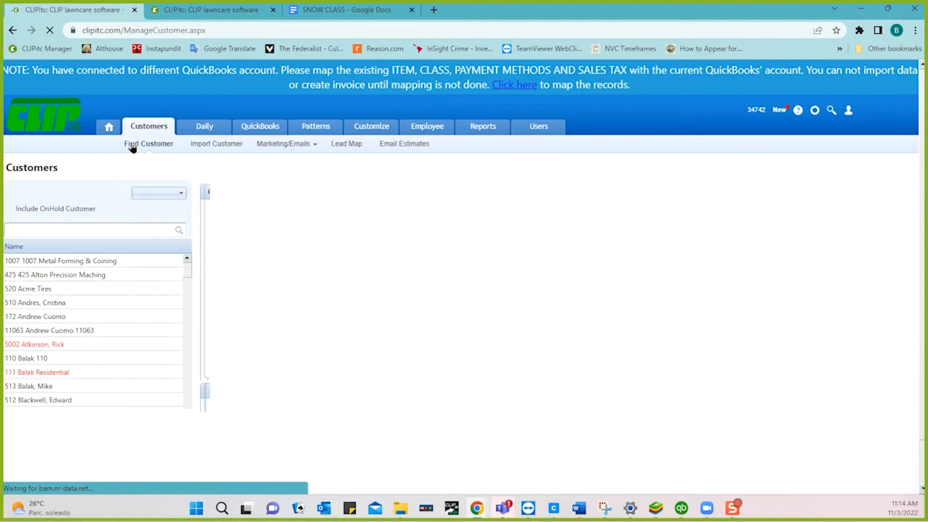
pyautogui.click(35, 227)
pyautogui.write('k')
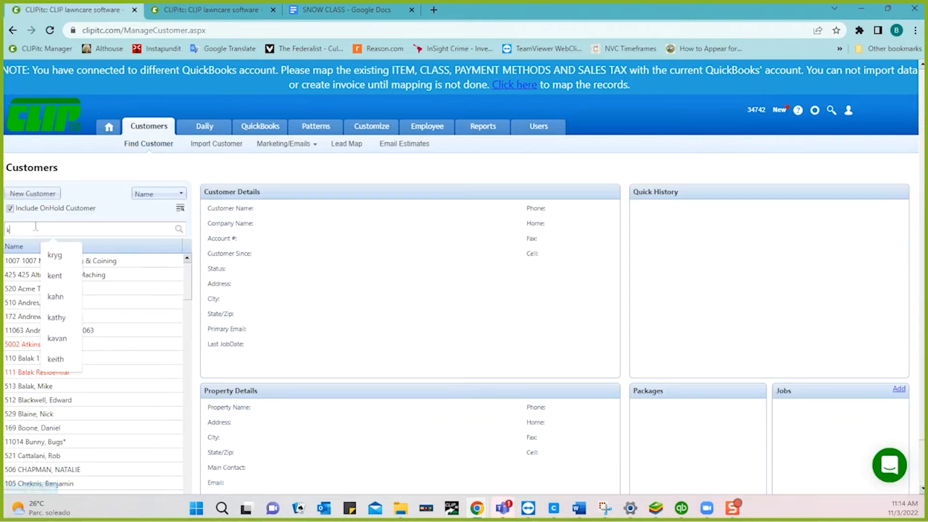
pyautogui.write('ent')
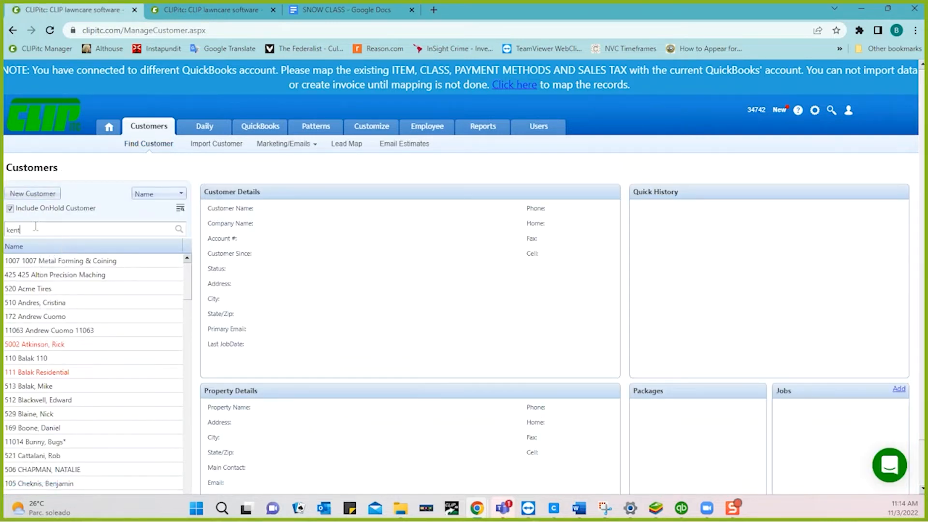
pyautogui.press('Return')
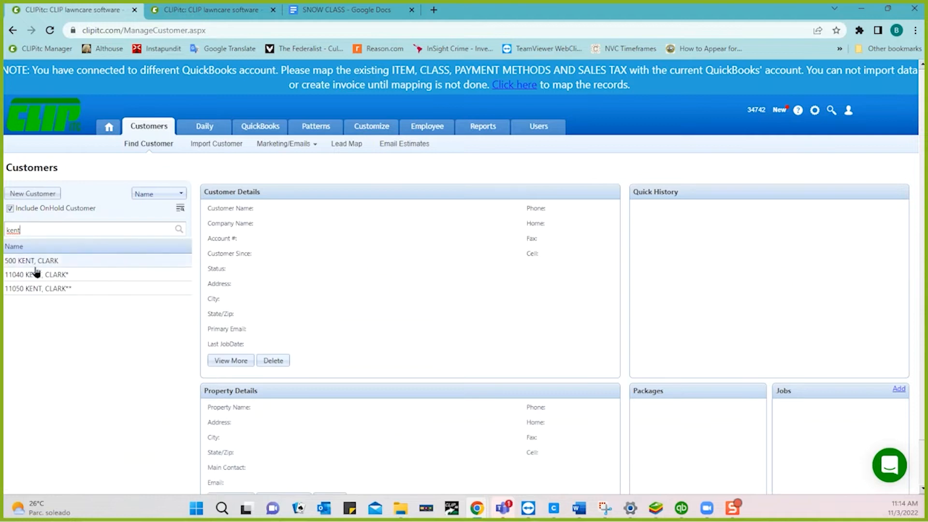
pyautogui.doubleClick(62, 290)
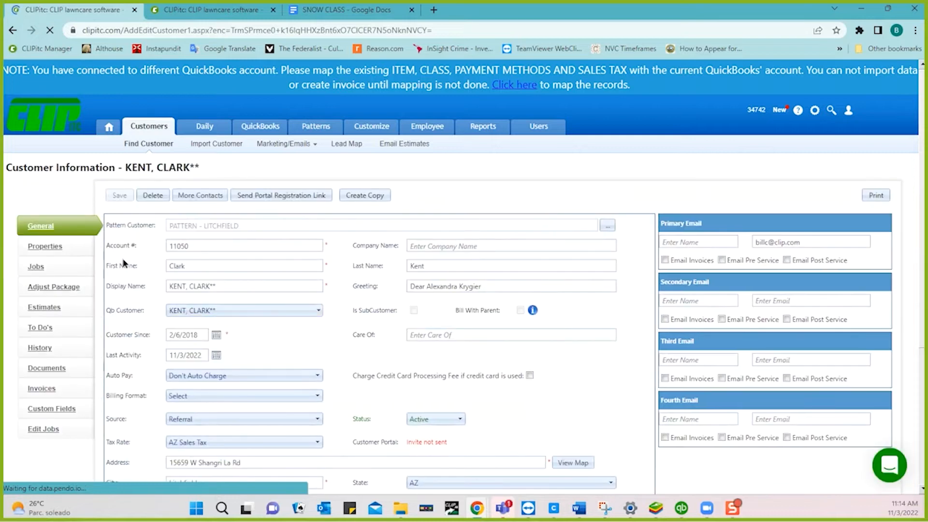
# Open the customer's Snow Plowing job in the Charge By Job Info package.
pyautogui.click(36, 265)
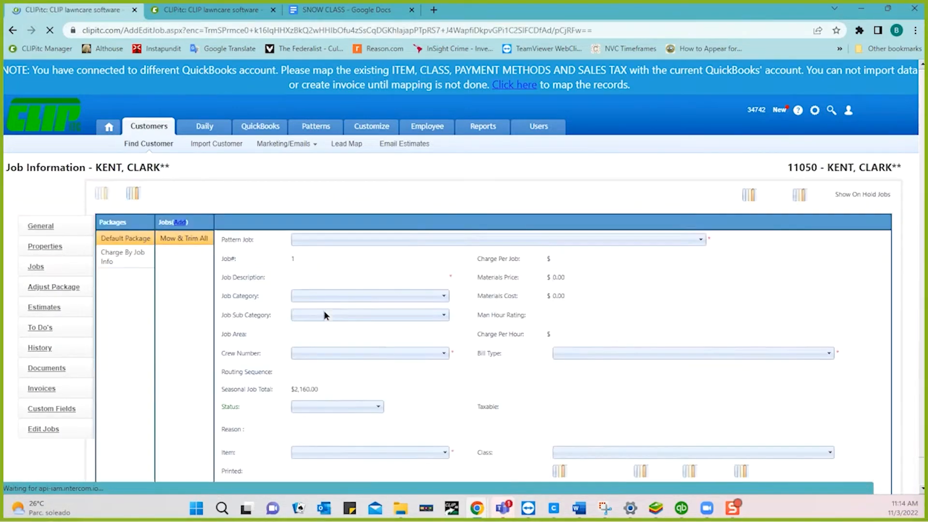
pyautogui.click(142, 254)
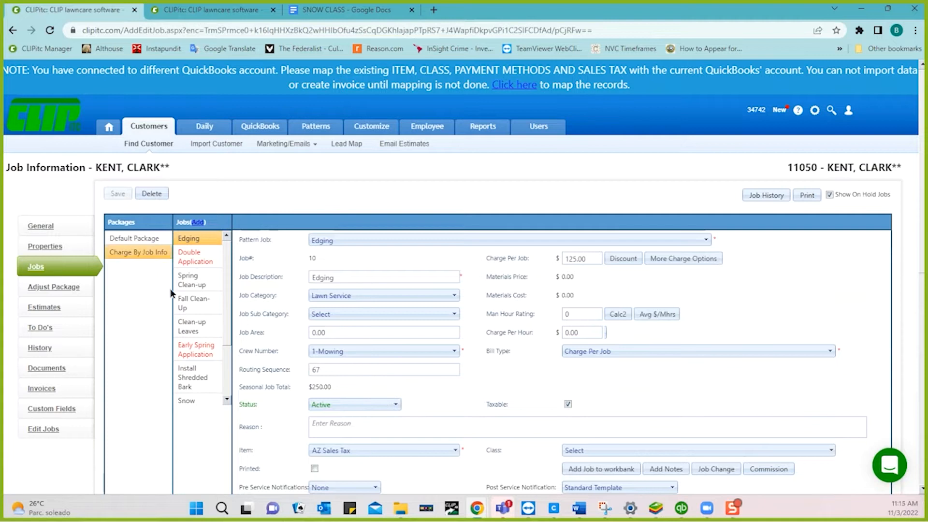
pyautogui.click(222, 403)
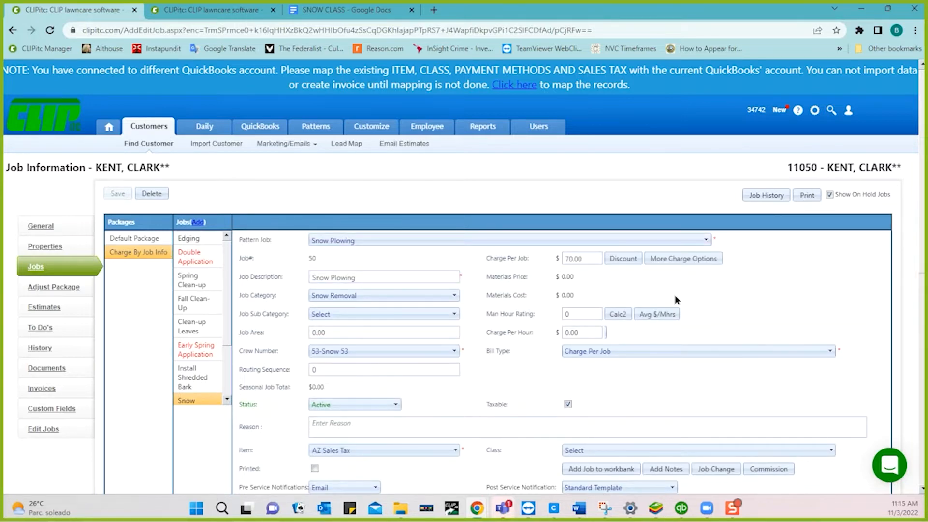
# Examine the per-push Snow Plowing job's charge, crew, job schedule and materials.
pyautogui.scroll(-2, 675, 295)
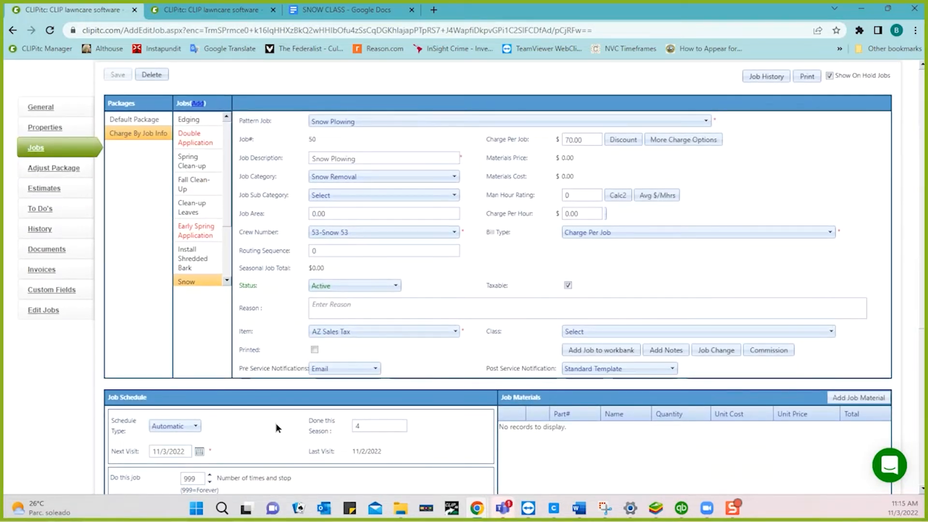
pyautogui.scroll(-3, 276, 425)
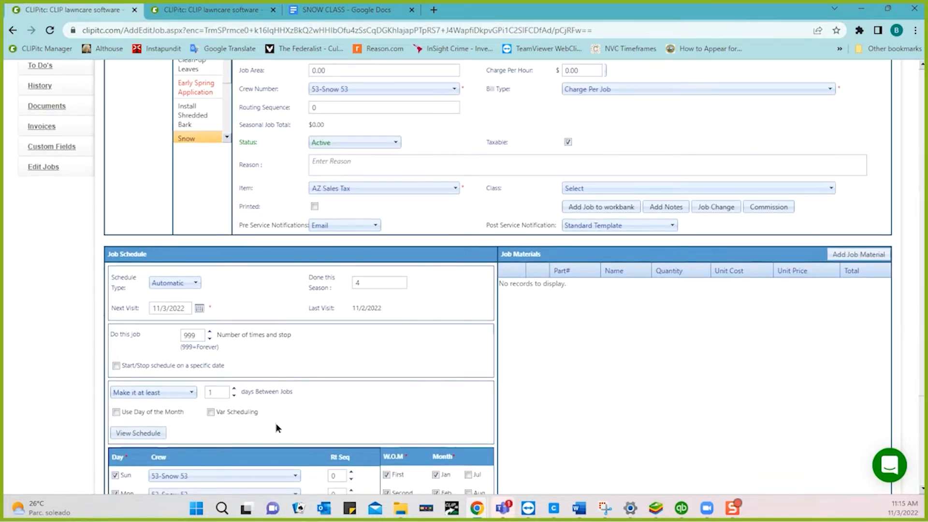
pyautogui.scroll(-2, 272, 315)
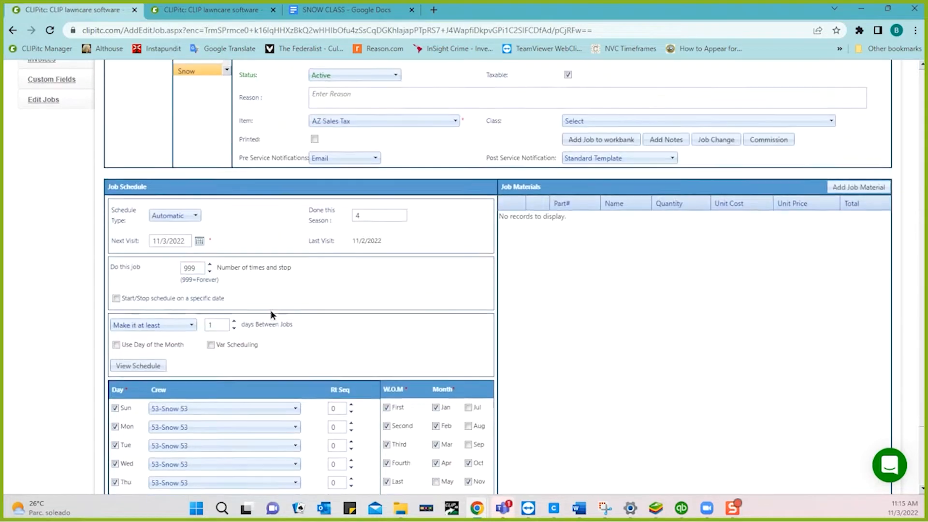
pyautogui.scroll(4, 272, 314)
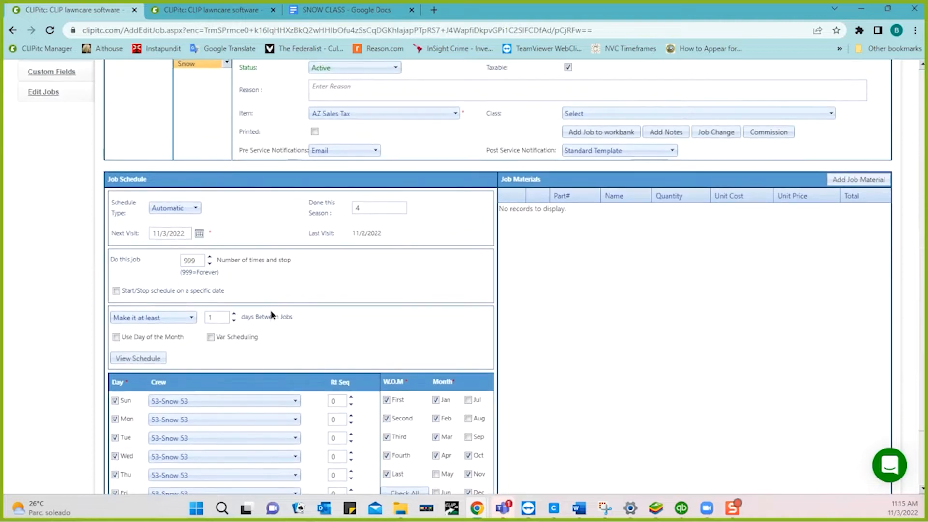
pyautogui.scroll(2, 272, 315)
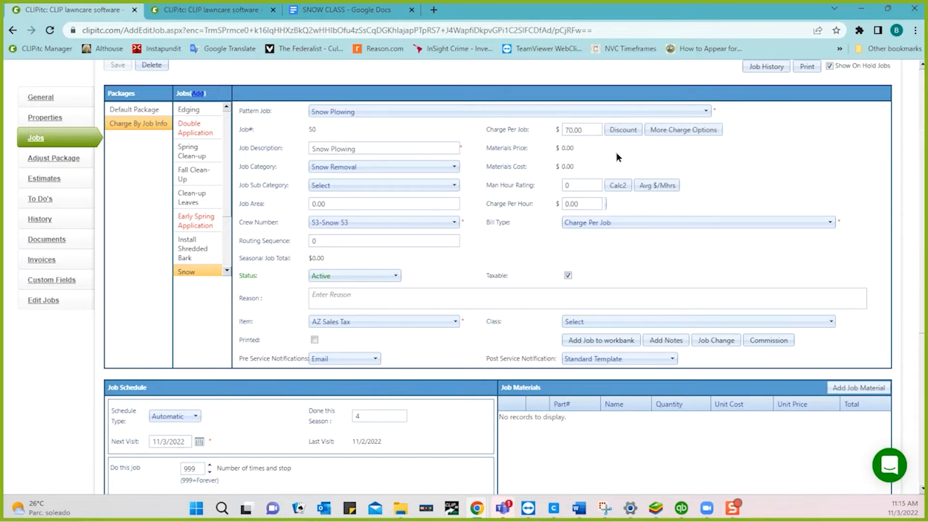
pyautogui.scroll(3, 616, 157)
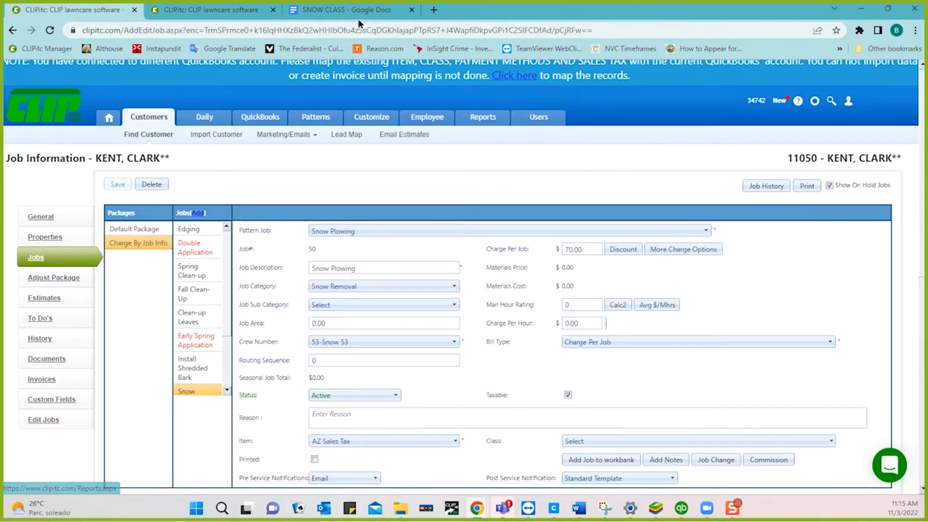
# Check the per-inch pricing examples in the class outline and select the first Individual Jobs customer in the CLIPitc customer list.
pyautogui.click(348, 11)
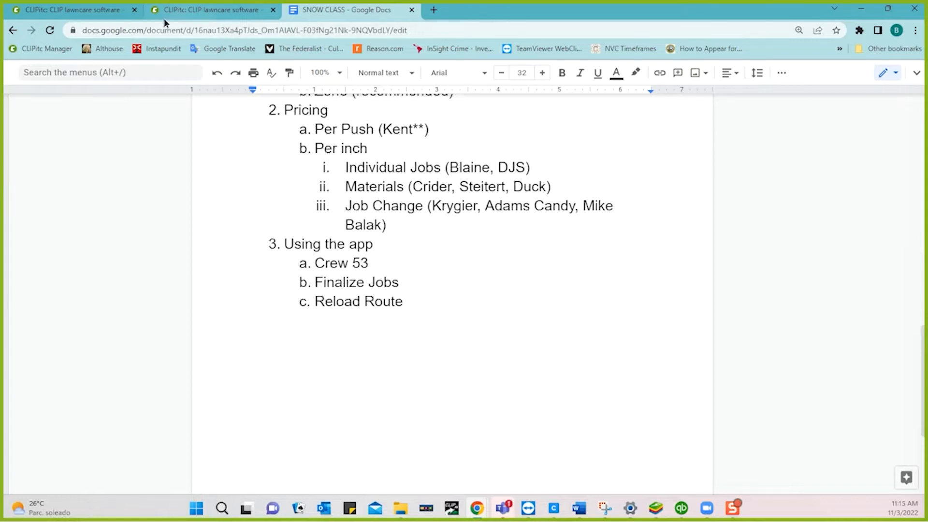
pyautogui.click(80, 10)
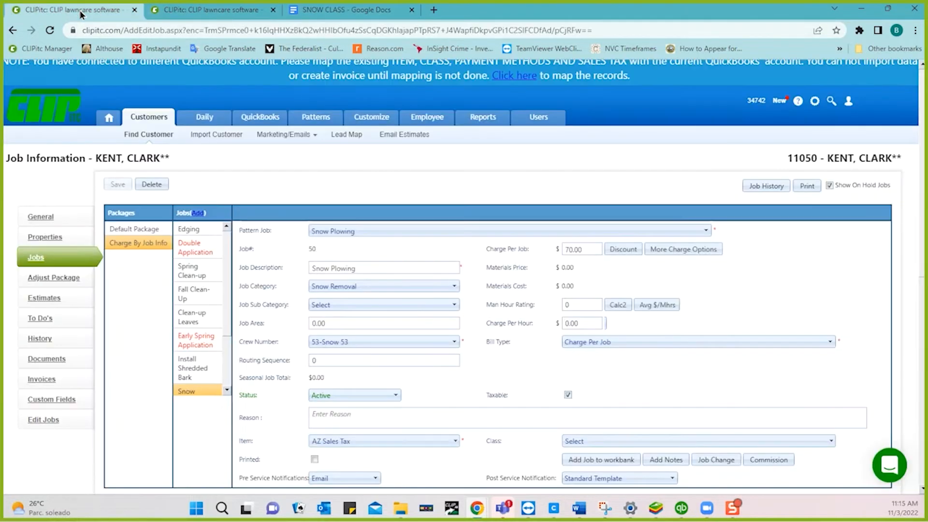
pyautogui.moveTo(198, 121)
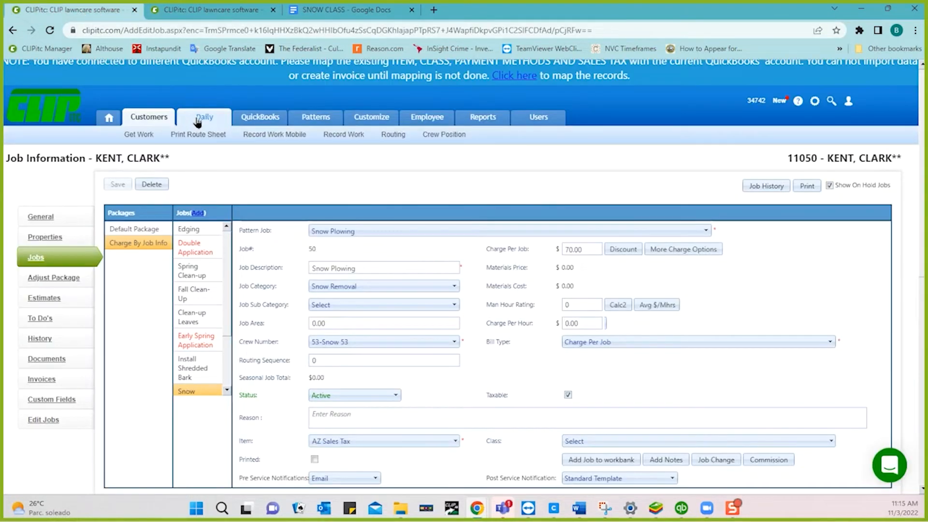
pyautogui.click(147, 119)
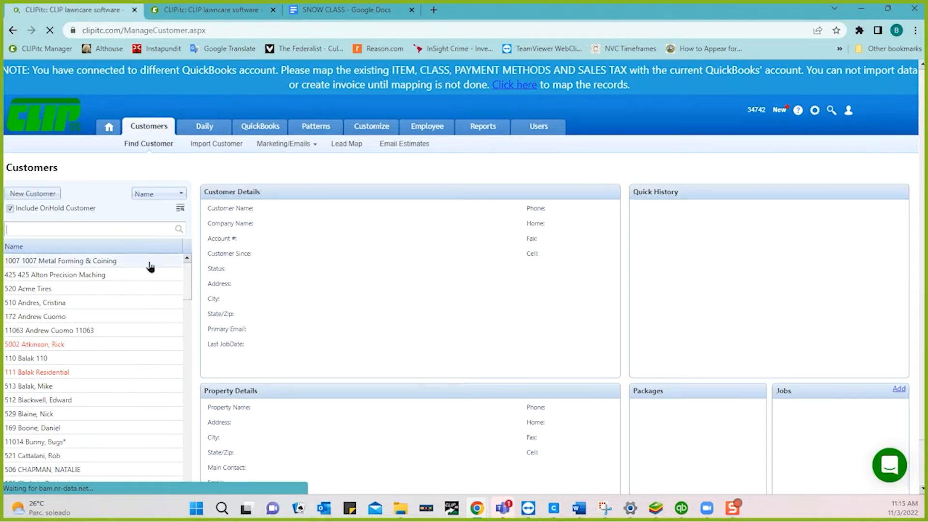
pyautogui.click(43, 415)
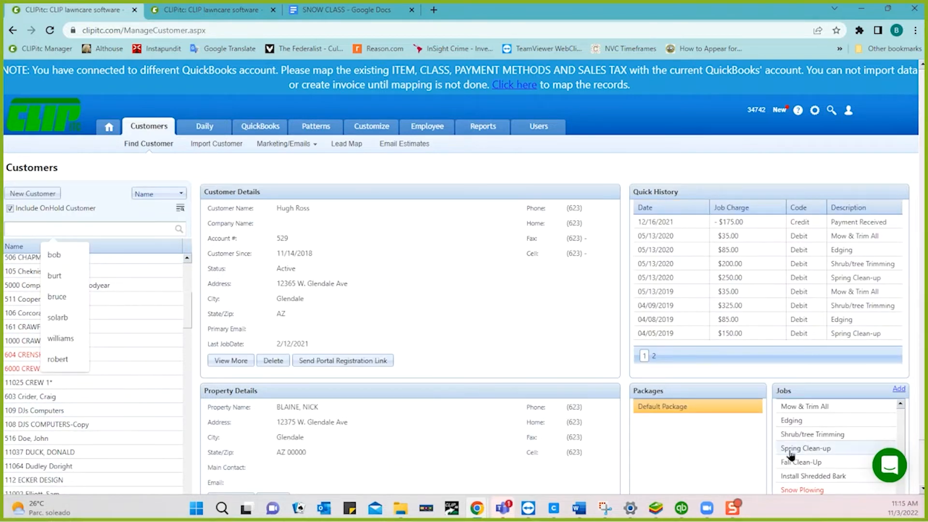
# Open the customer's on-hold Snow Plowing job and view Edit Jobs to compare the separate Snow Plowing jobs by inch range.
pyautogui.scroll(-3, 793, 450)
pyautogui.click(796, 414)
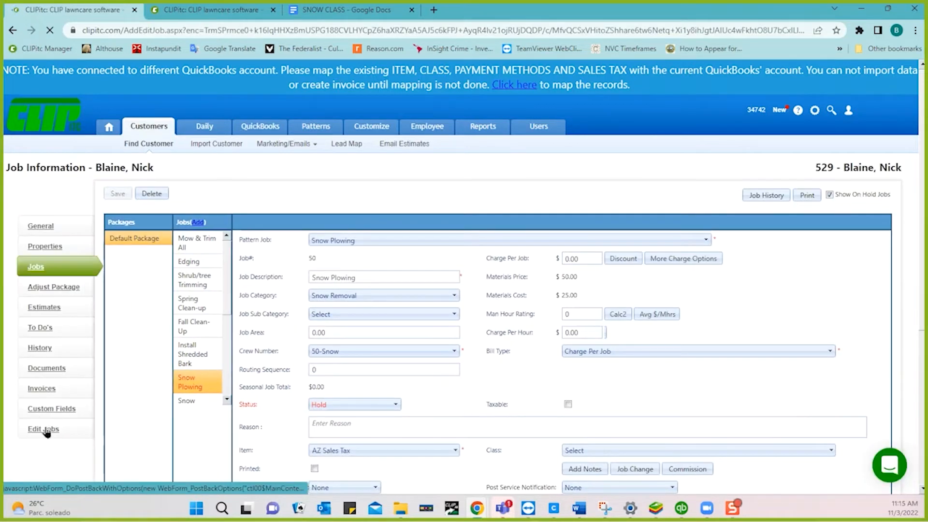
pyautogui.click(47, 431)
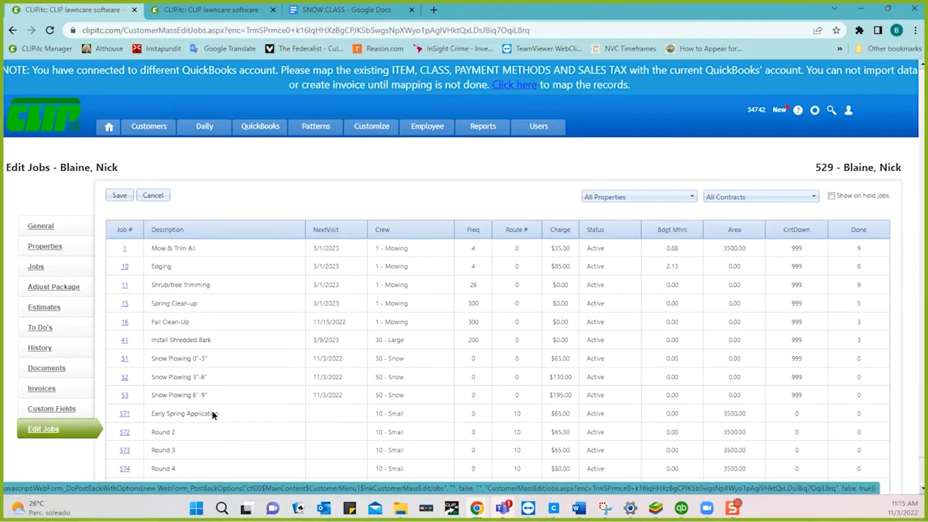
pyautogui.scroll(-1, 263, 404)
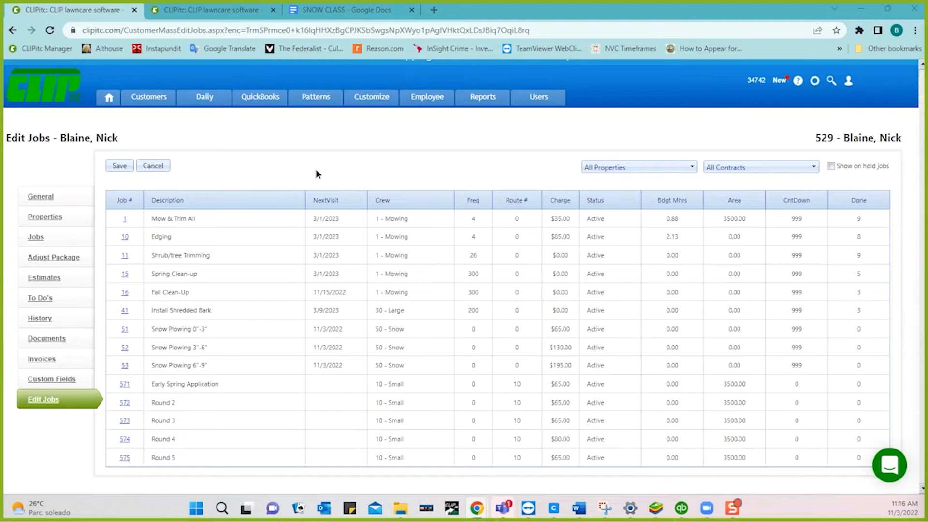
# Open the Route Sheets Report options and set both the From Date and To Date to 11/3/2022.
pyautogui.click(224, 20)
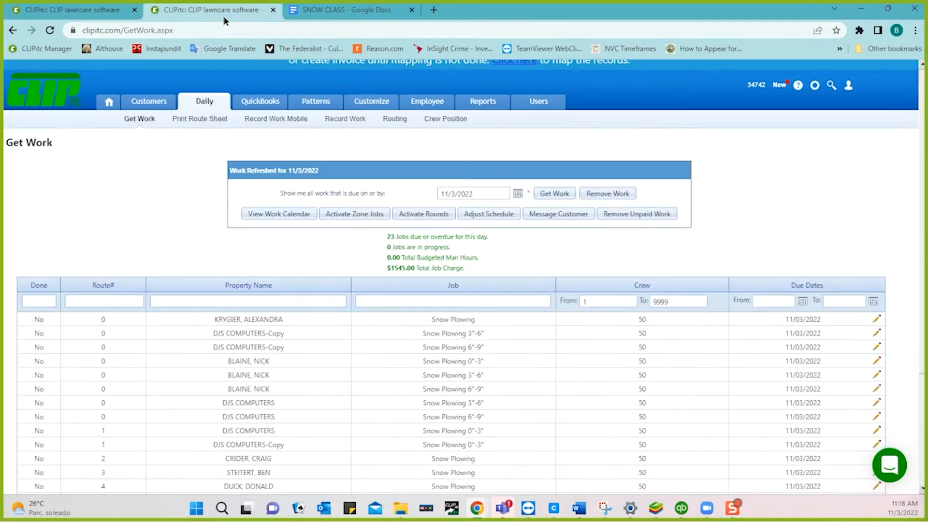
pyautogui.click(188, 121)
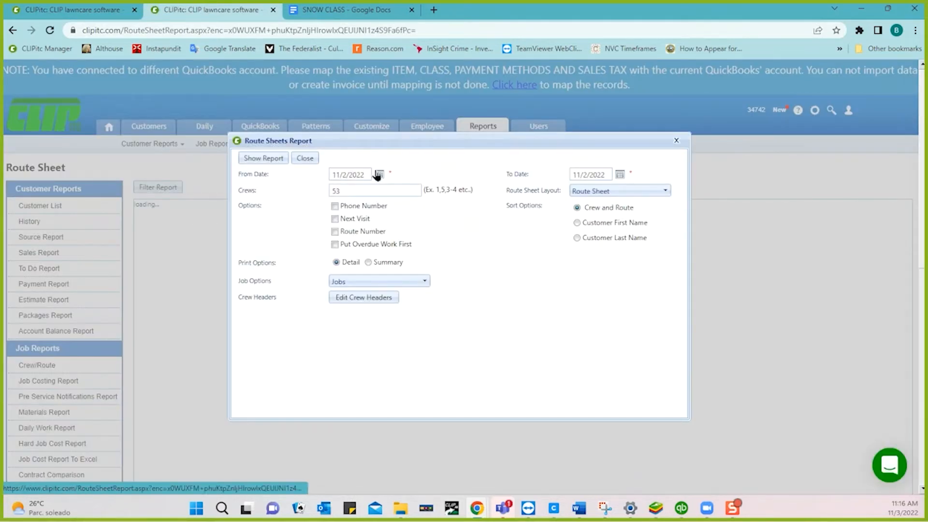
pyautogui.click(380, 175)
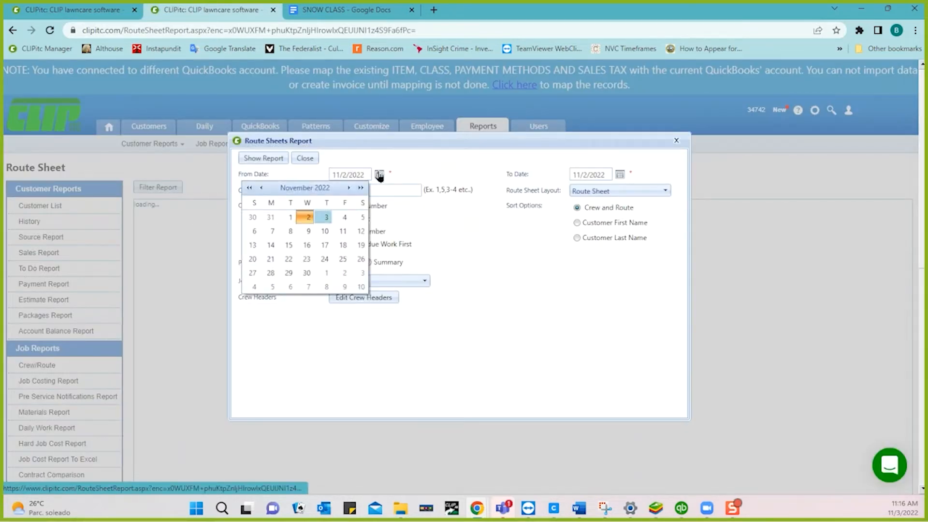
pyautogui.click(333, 218)
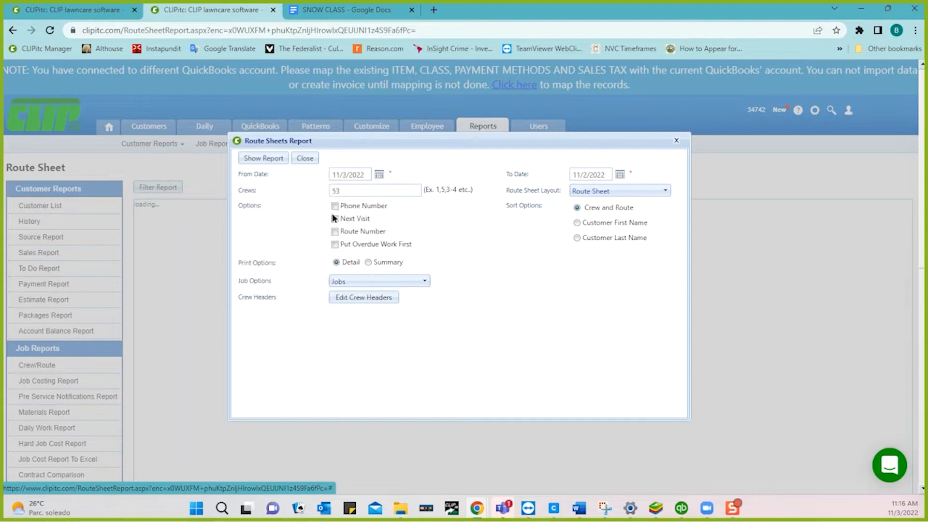
pyautogui.click(620, 175)
pyautogui.click(567, 218)
# Set the route sheet's crew to 50, show the report and review its Snow Plowing jobs by inch range.
pyautogui.click(400, 190)
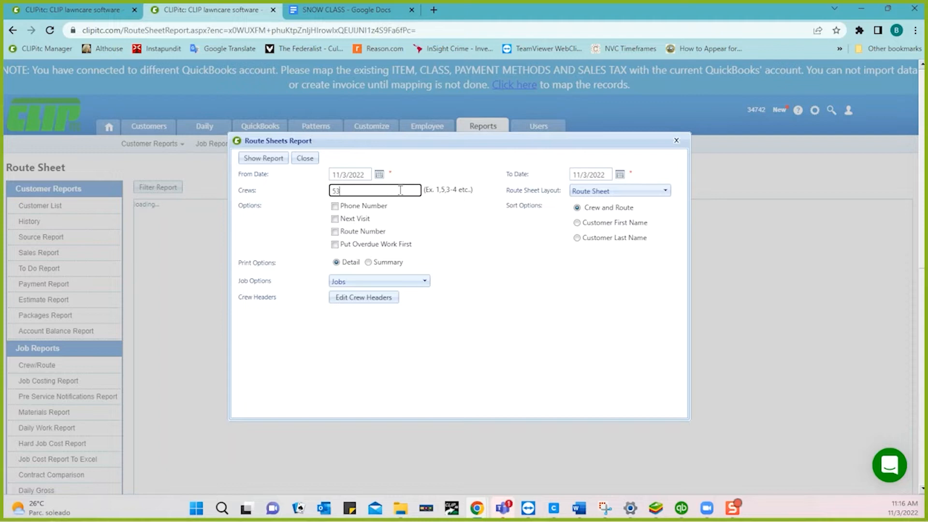
pyautogui.write('0')
pyautogui.click(256, 160)
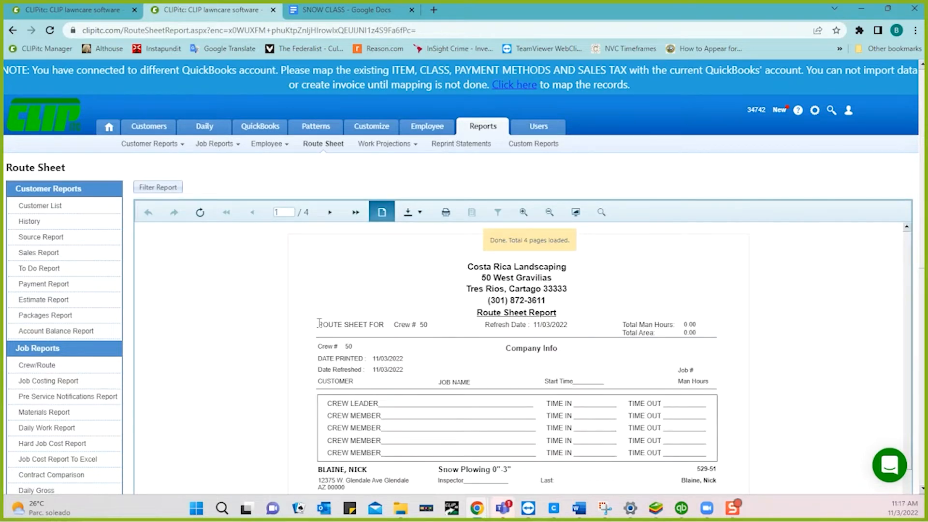
pyautogui.scroll(-3, 319, 324)
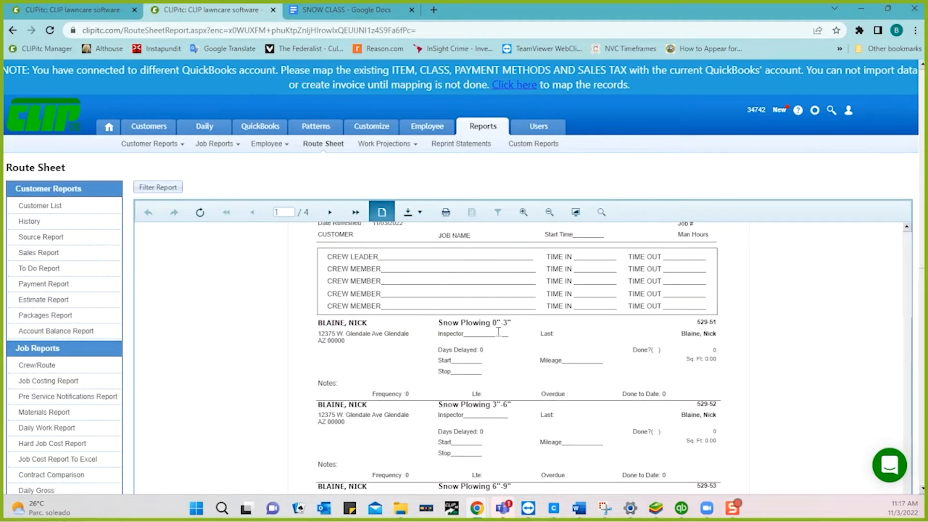
pyautogui.scroll(-1, 521, 411)
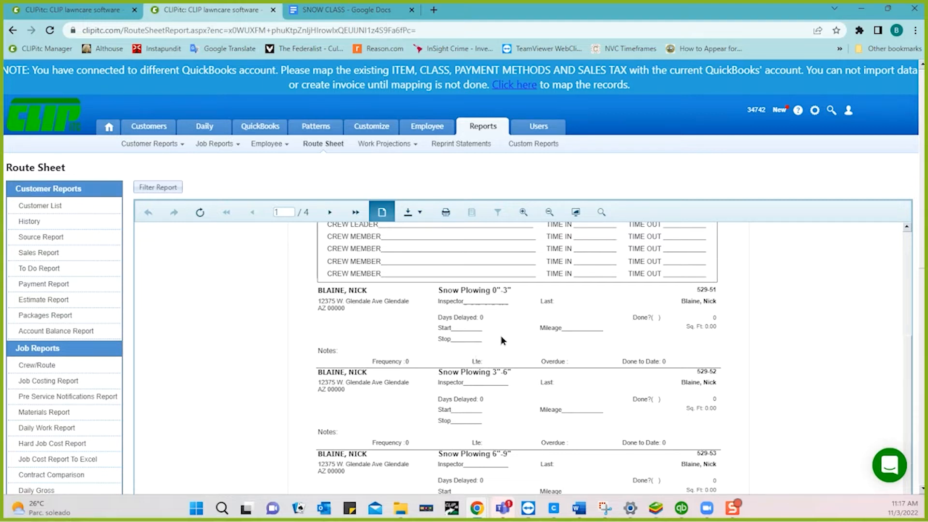
pyautogui.scroll(-1, 533, 400)
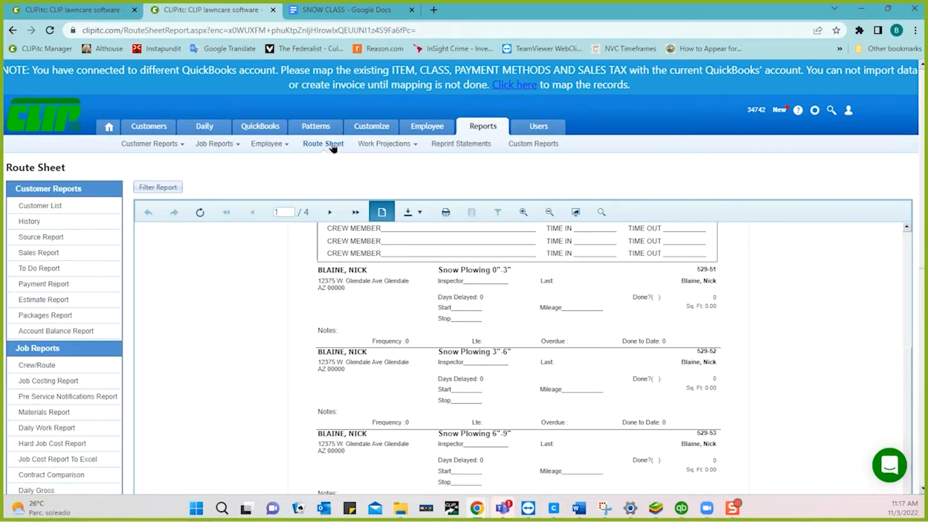
# In Record Work, list the jobs for crews 50 to 50 dated 11/2/2022 to 11/3/2022.
pyautogui.moveTo(269, 154)
pyautogui.click(205, 127)
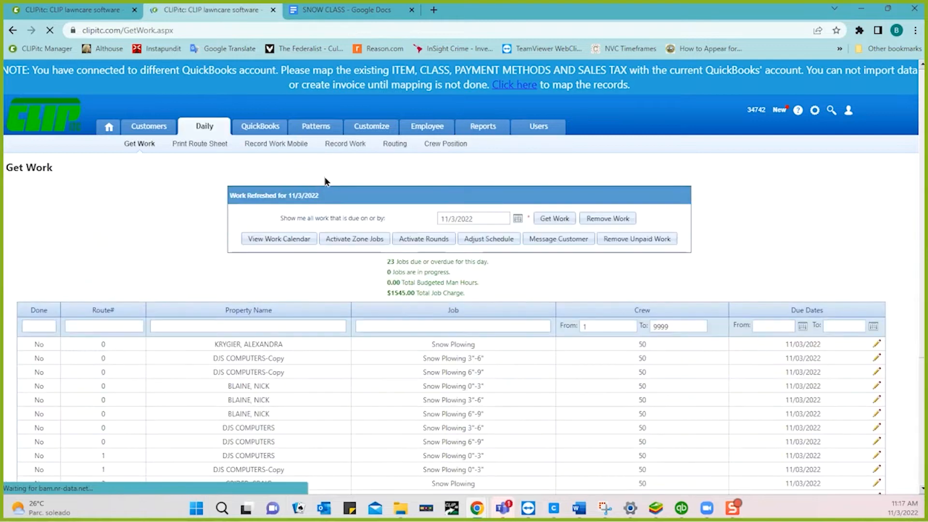
pyautogui.click(337, 151)
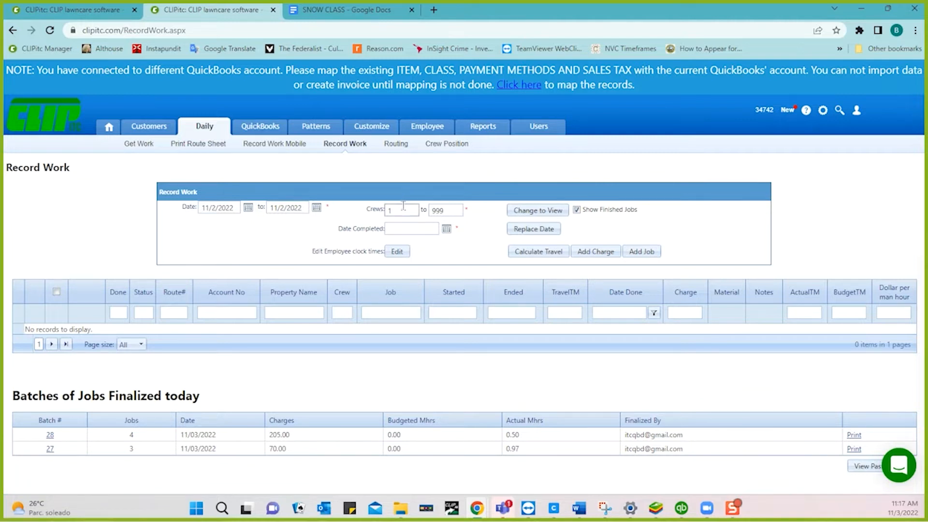
pyautogui.doubleClick(404, 208)
pyautogui.write('50')
pyautogui.doubleClick(453, 211)
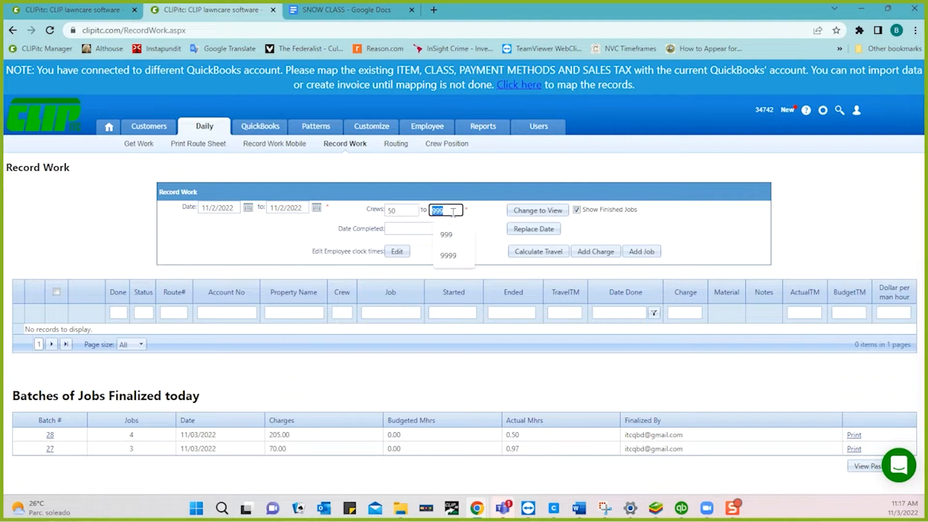
pyautogui.write('50')
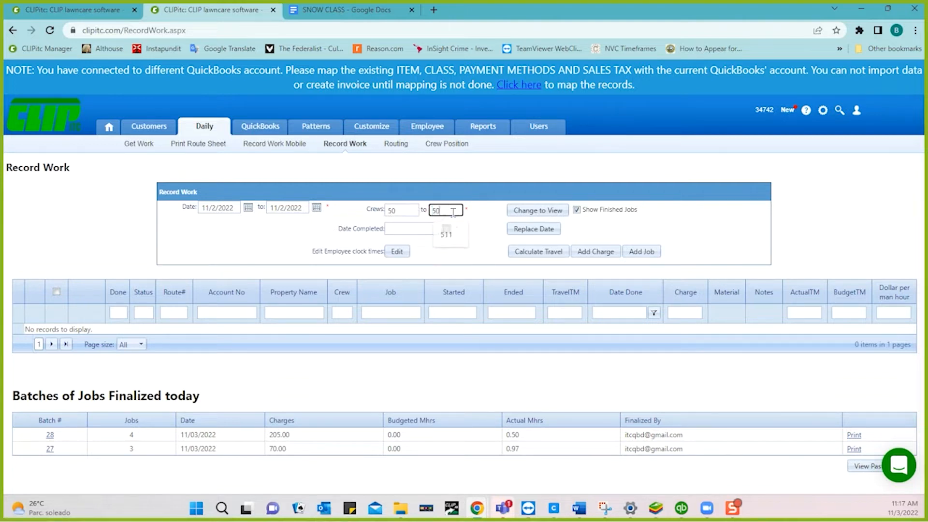
pyautogui.click(316, 208)
pyautogui.click(266, 252)
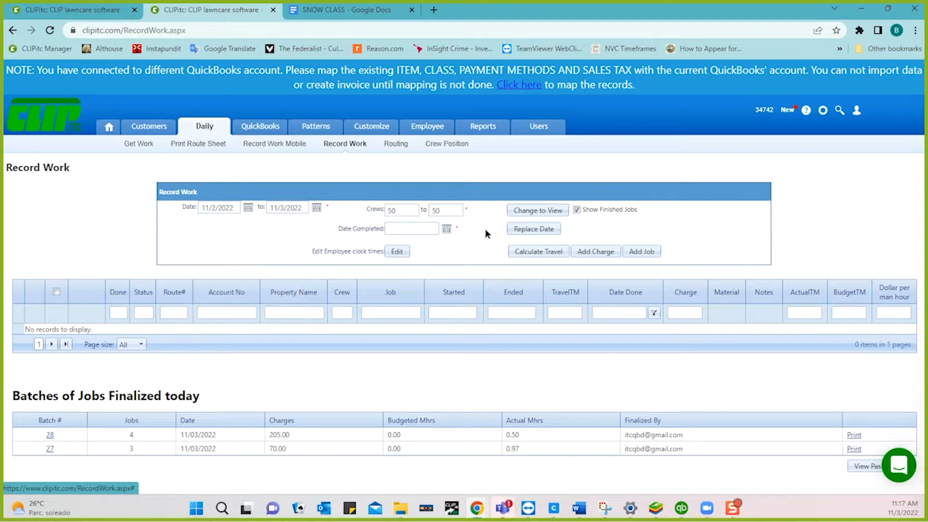
pyautogui.click(526, 213)
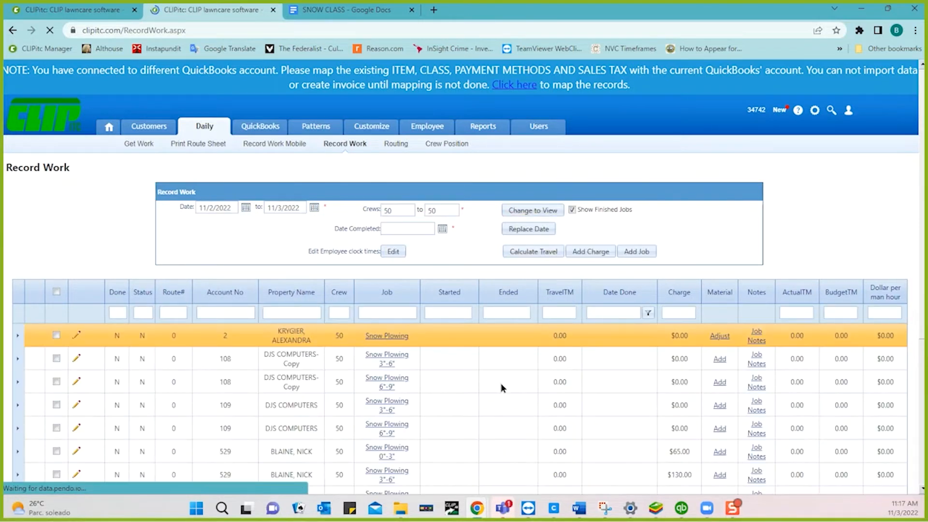
# Filter the Record Work list by 3 in the job name to find the matching inch-range jobs.
pyautogui.scroll(-3, 501, 387)
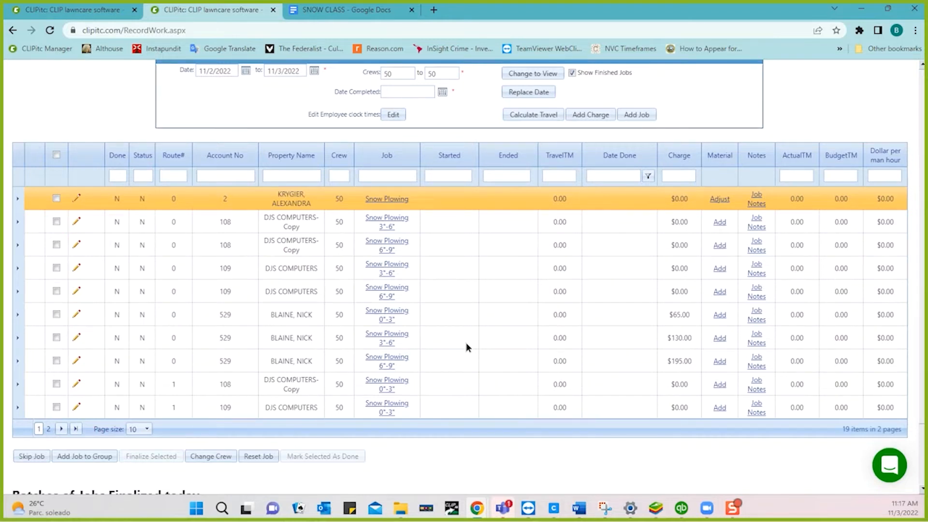
pyautogui.click(385, 175)
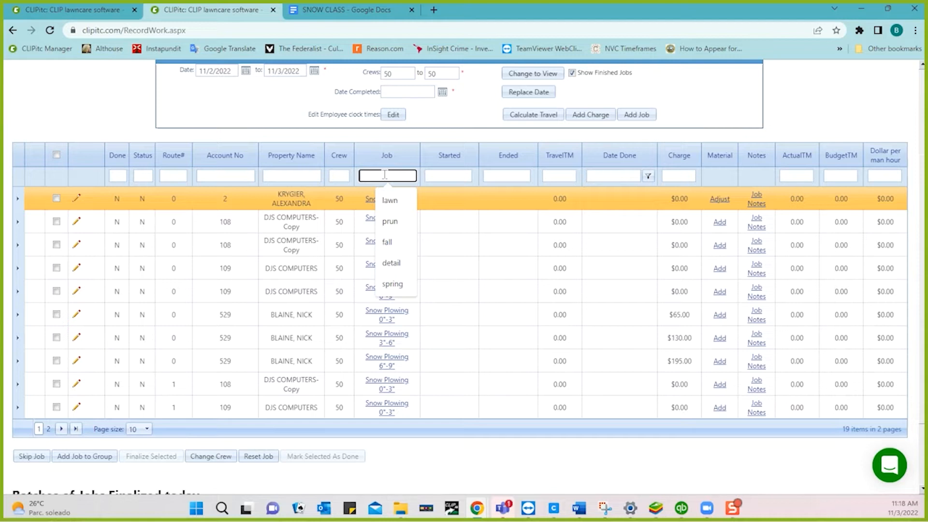
pyautogui.write('3')
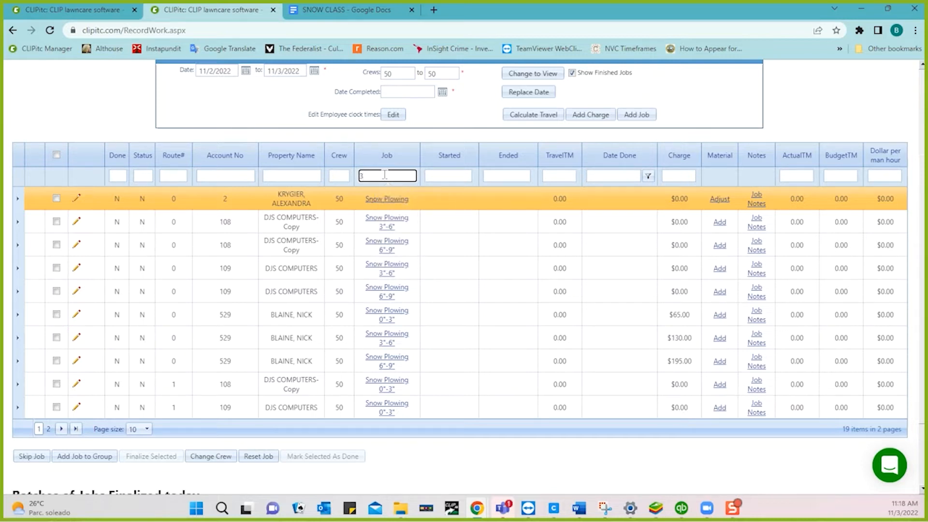
pyautogui.click(328, 139)
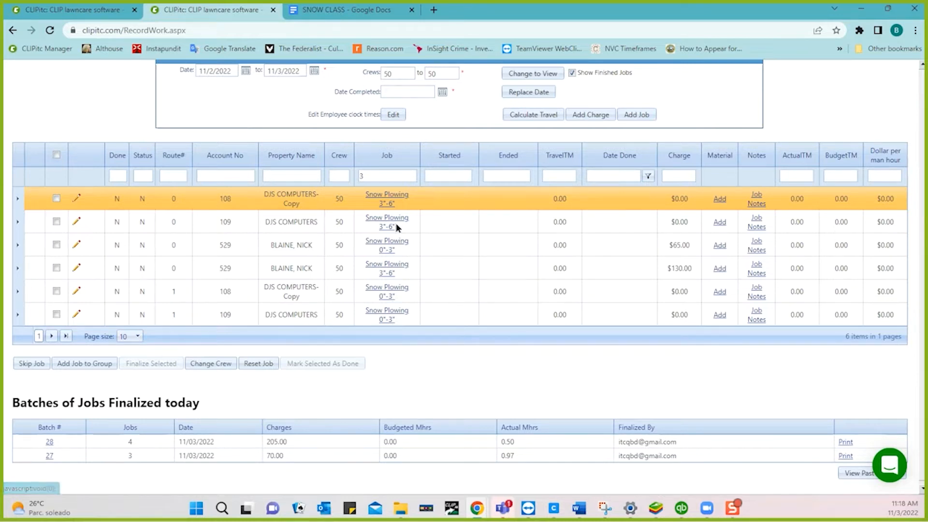
# Change the job name filter to 0 to isolate the Snow Plowing 0"-3" jobs.
pyautogui.click(376, 177)
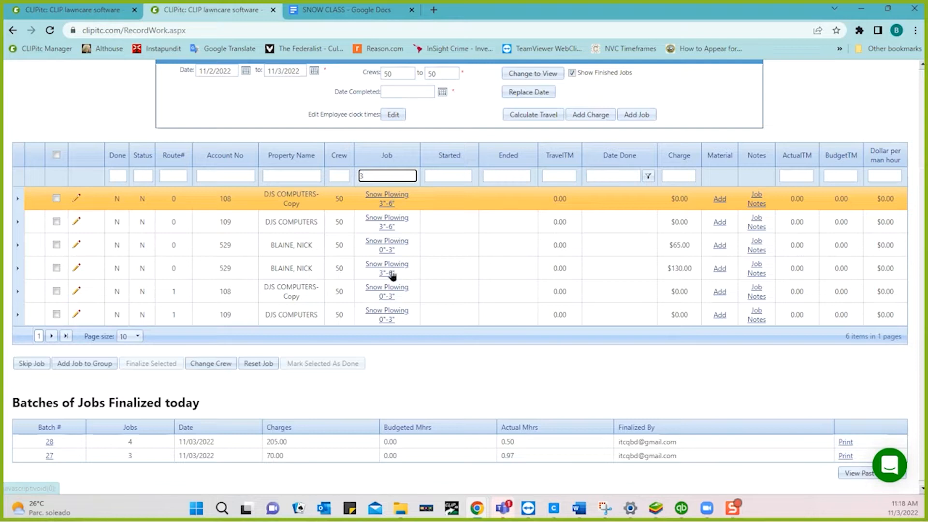
pyautogui.doubleClick(370, 175)
pyautogui.write('0')
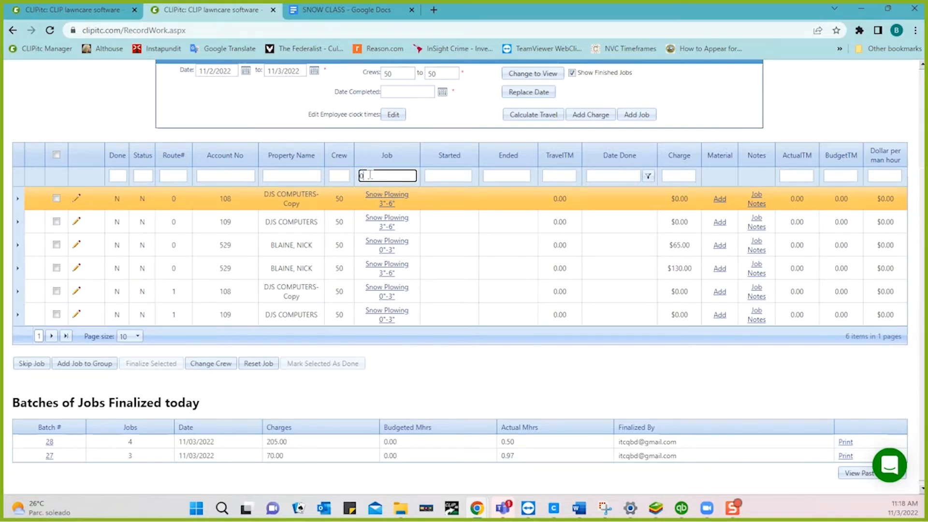
pyautogui.click(129, 108)
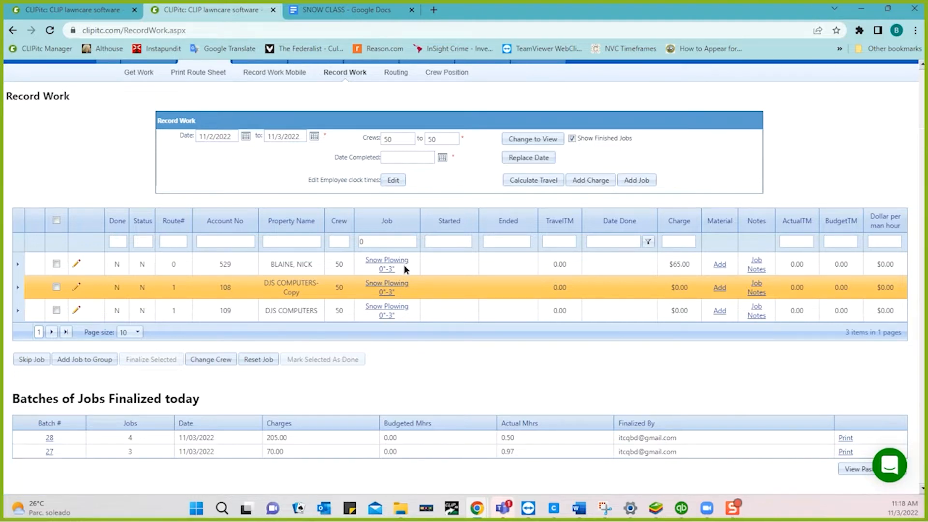
# Change the job name filter to 9 to isolate the Snow Plowing 6"-9" jobs.
pyautogui.click(383, 241)
pyautogui.doubleClick(383, 242)
pyautogui.write('9')
pyautogui.press('Return')
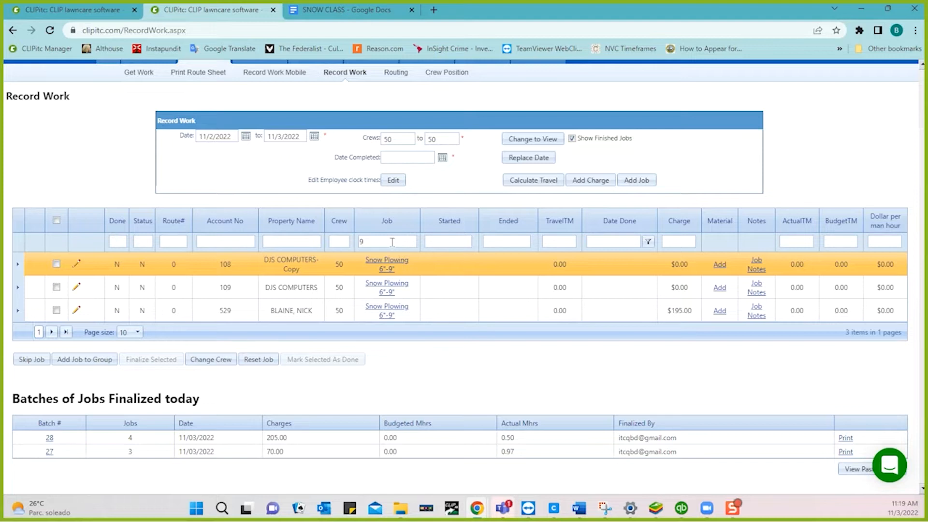
# Check the per-inch Materials item in the class outline, then view CLIPitc's material list with the snow inch ranges.
pyautogui.click(360, 16)
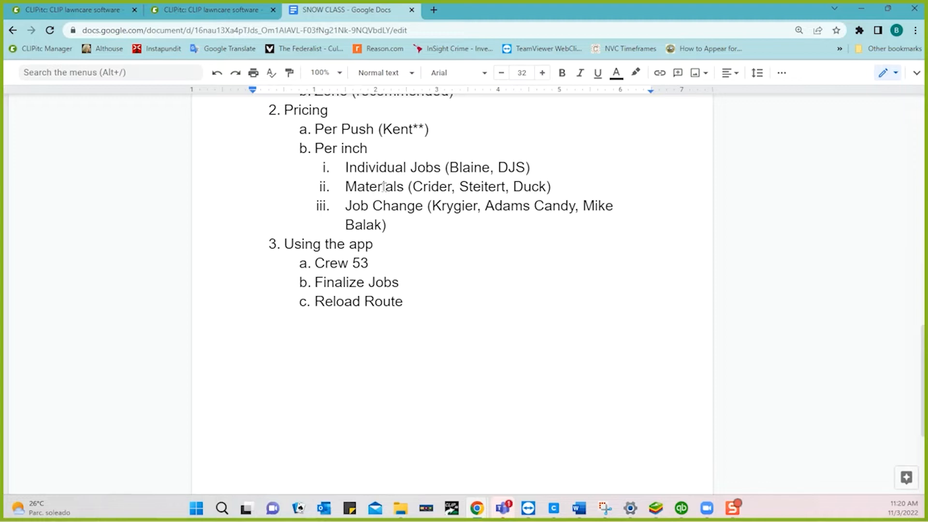
pyautogui.click(220, 9)
pyautogui.scroll(2, 242, 89)
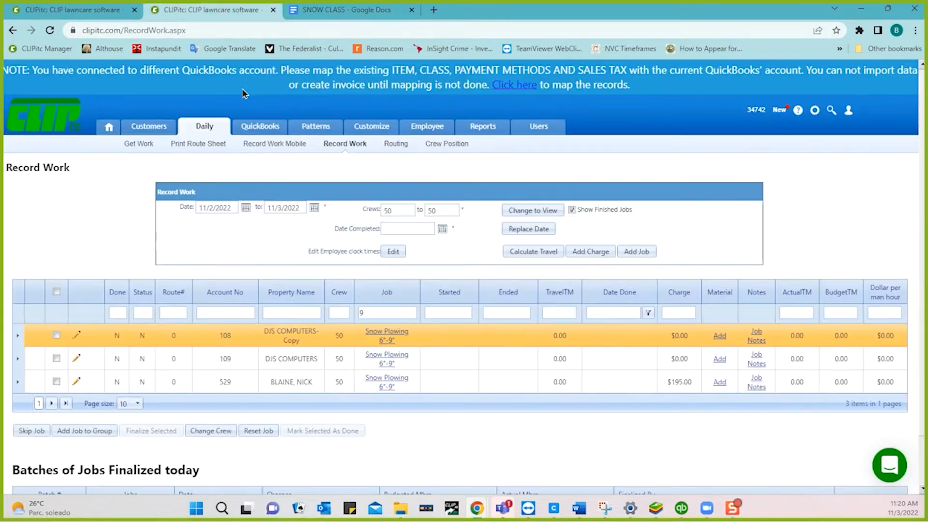
pyautogui.click(368, 131)
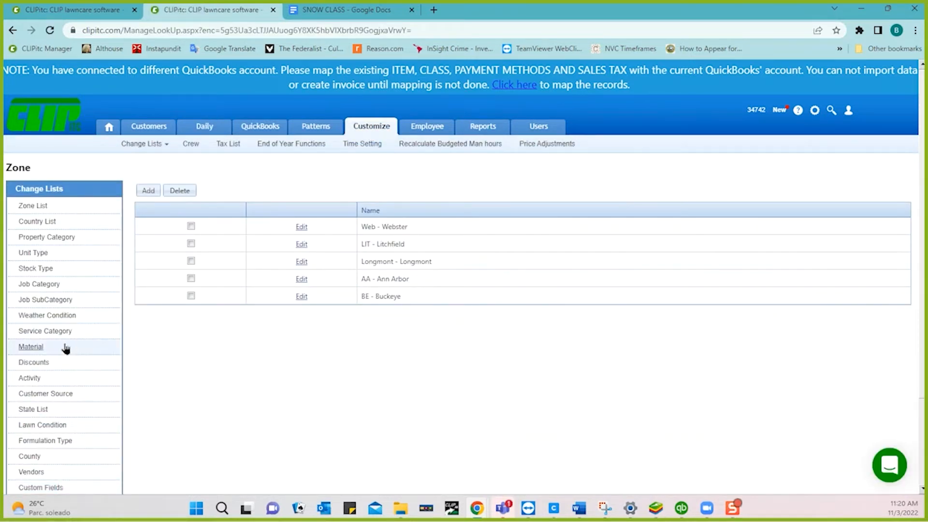
pyautogui.click(27, 349)
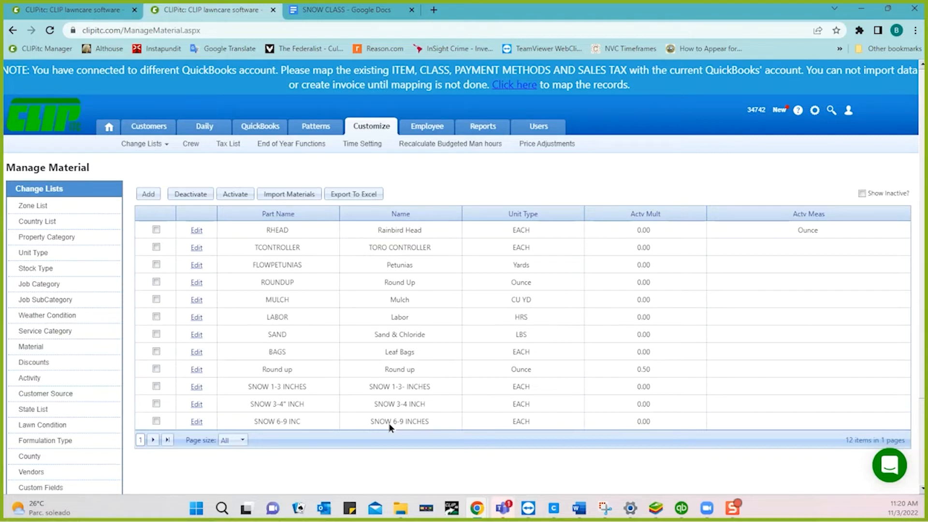
# Find the Snow Plowing pattern job, number 50, in the pattern jobs list and open it for editing.
pyautogui.click(315, 131)
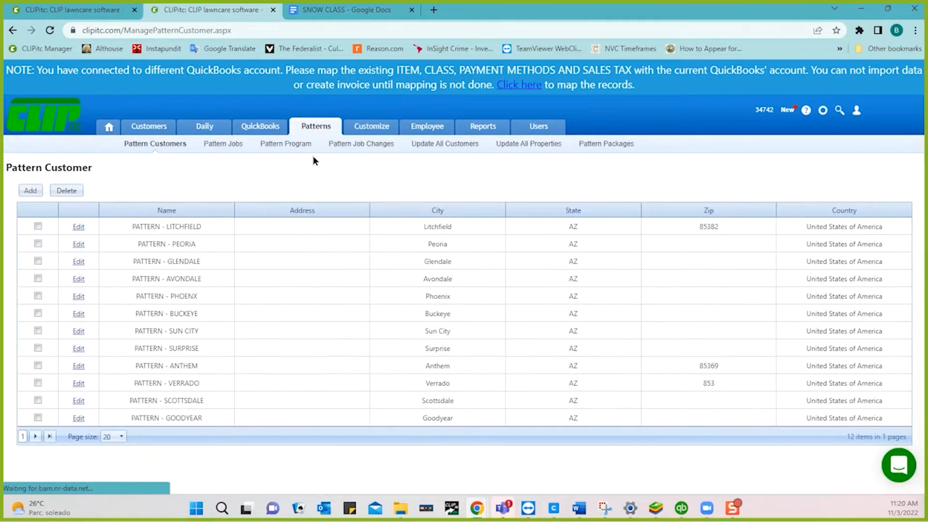
pyautogui.click(231, 154)
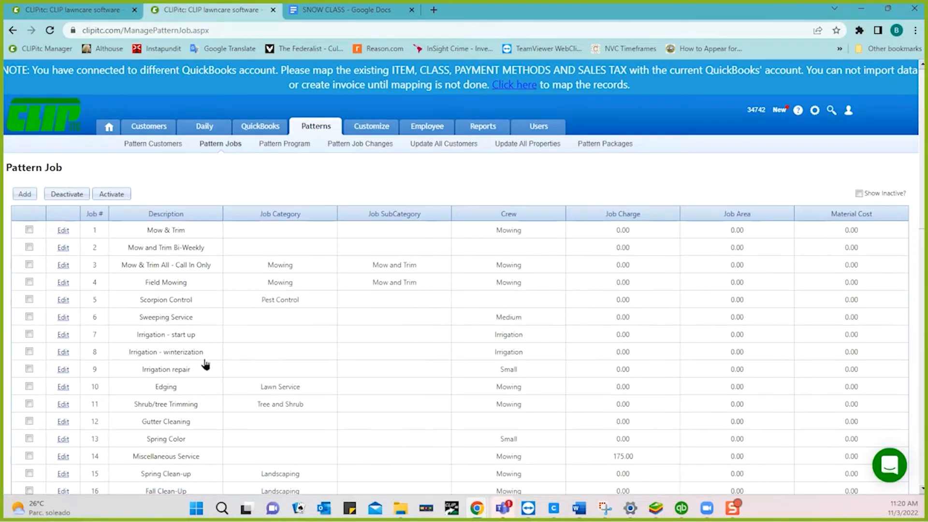
pyautogui.scroll(-2, 205, 365)
pyautogui.scroll(-1, 205, 365)
pyautogui.scroll(-1, 205, 364)
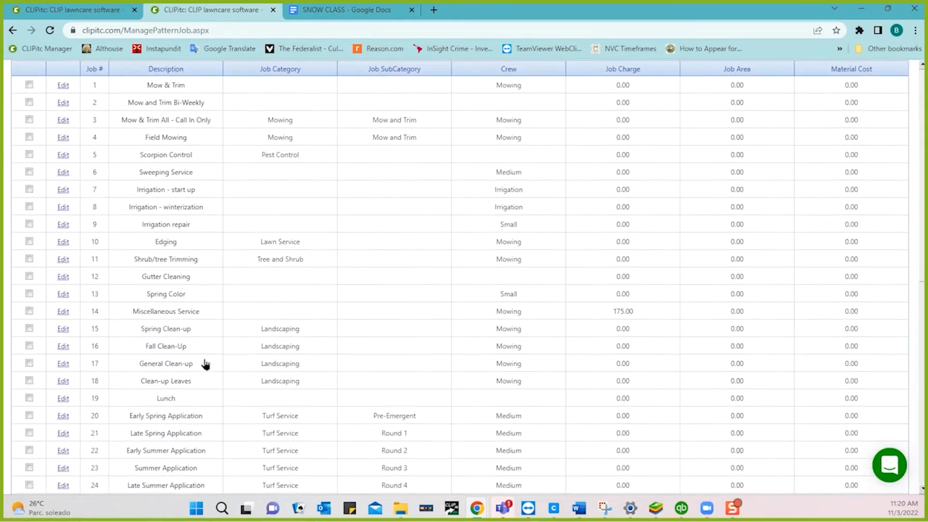
pyautogui.scroll(1, 205, 365)
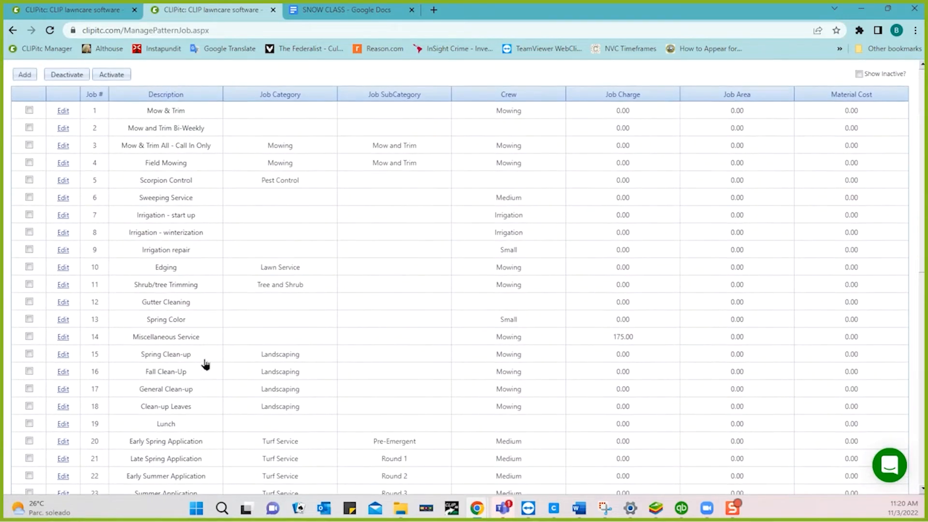
pyautogui.scroll(-1, 205, 365)
pyautogui.scroll(-3, 205, 364)
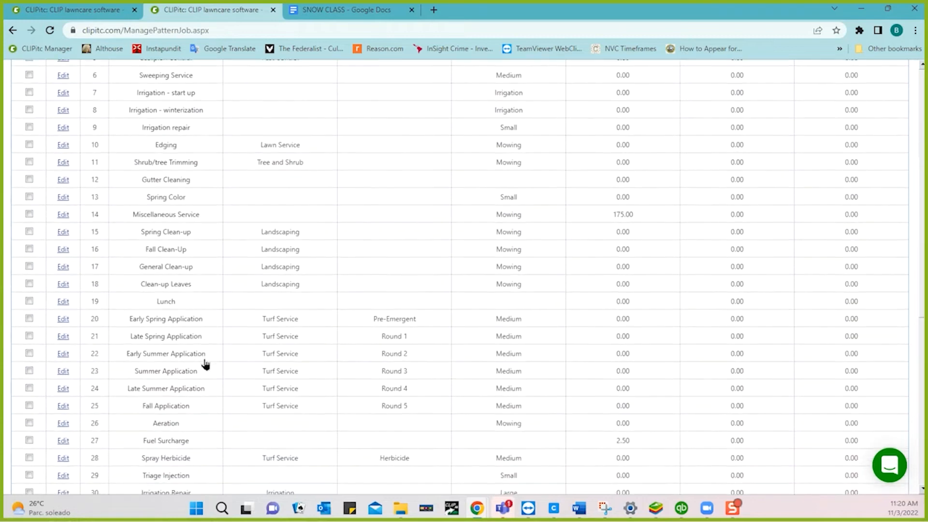
pyautogui.scroll(-2, 205, 365)
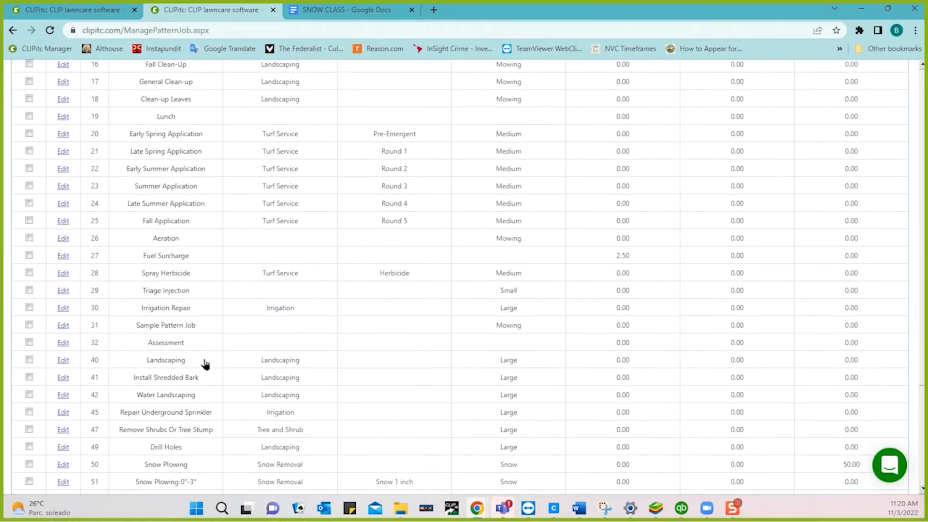
pyautogui.scroll(-3, 205, 365)
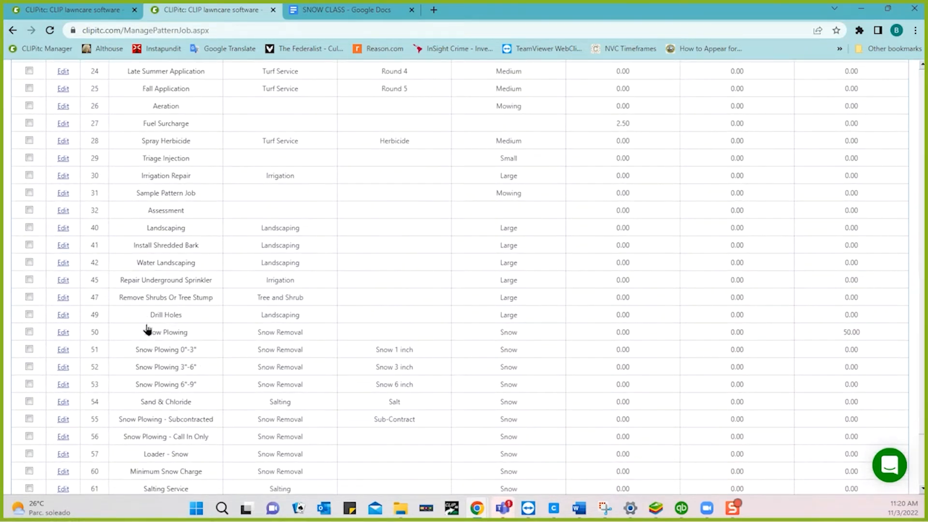
pyautogui.click(63, 332)
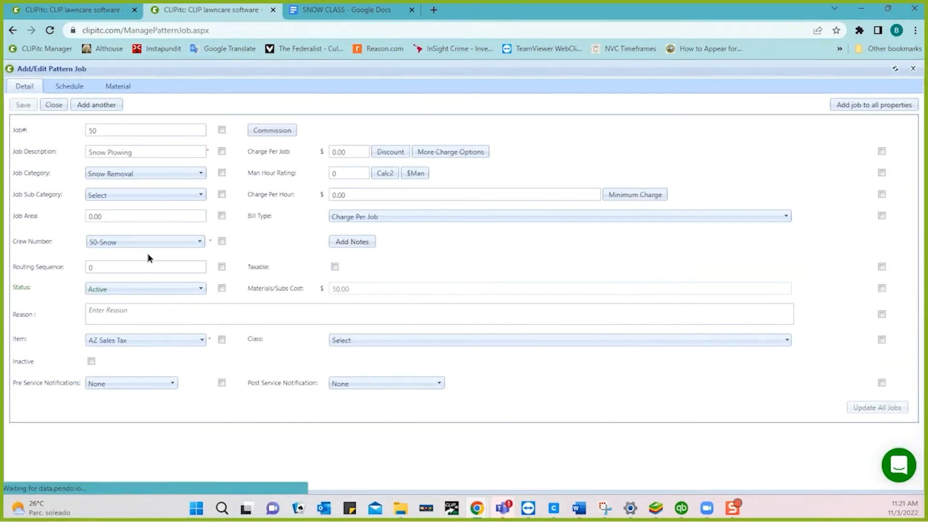
# View the pattern job's materials, then find a customer with a Charge By Job Info package and open its Snow Plowing job.
pyautogui.click(118, 86)
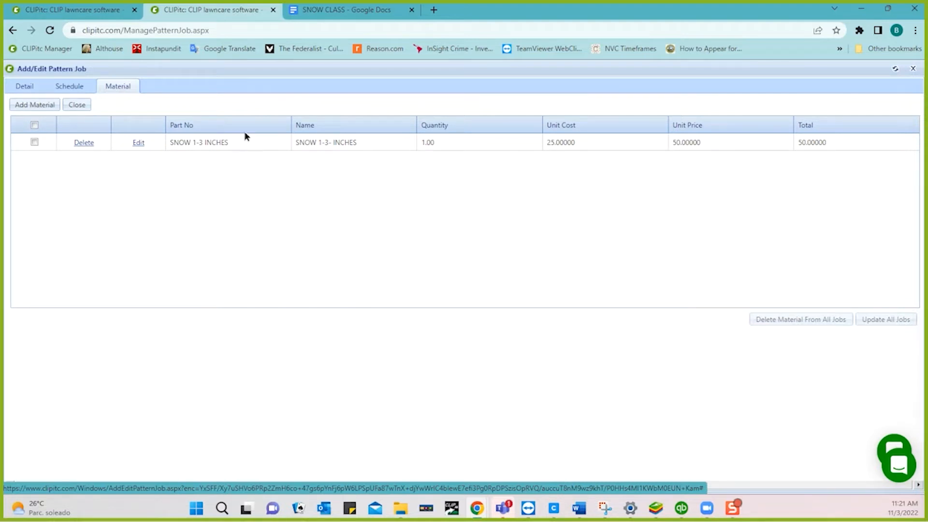
pyautogui.click(82, 13)
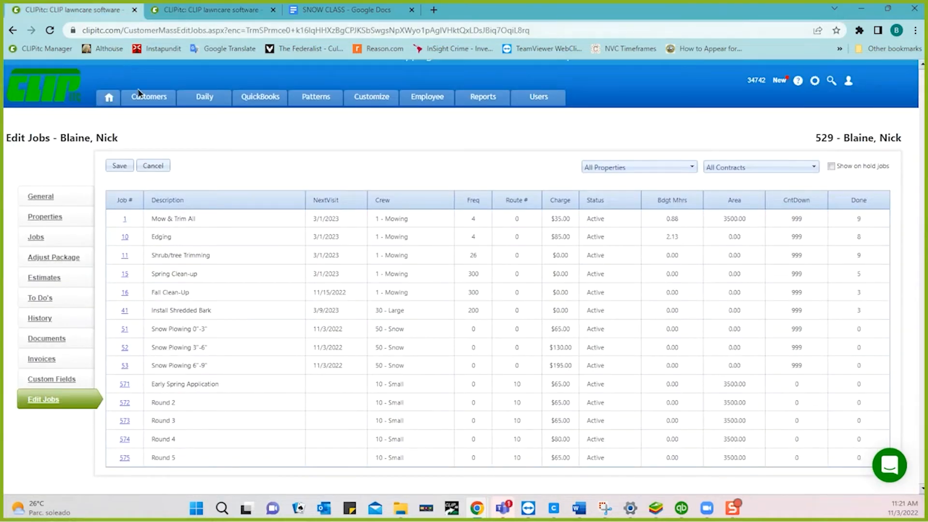
pyautogui.moveTo(140, 97)
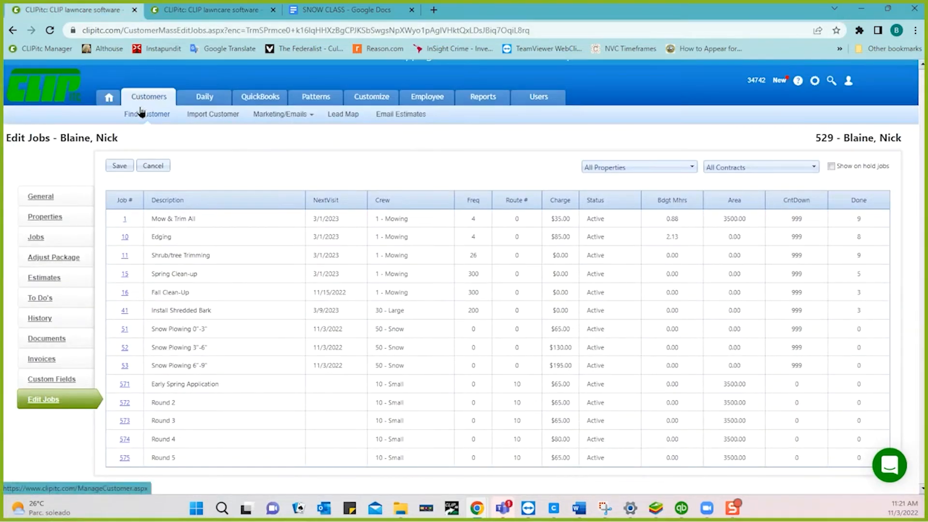
pyautogui.click(135, 116)
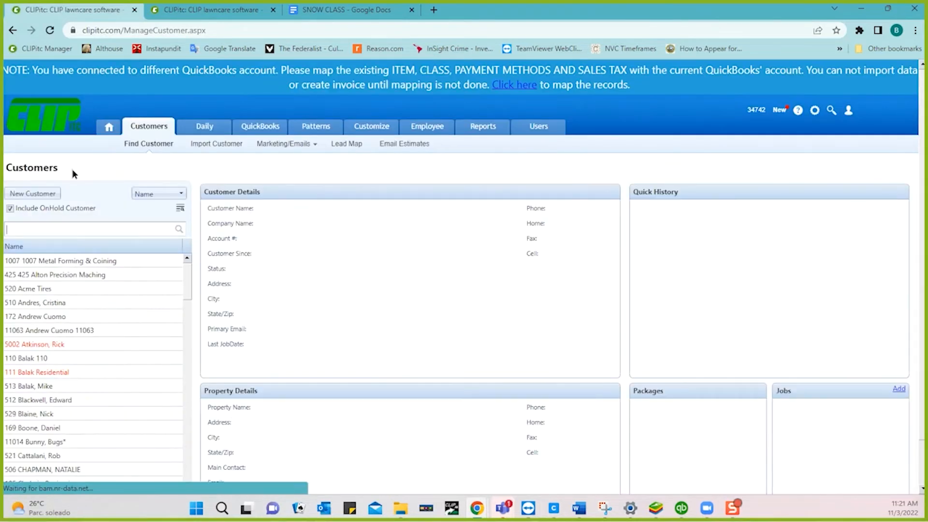
pyautogui.scroll(-3, 79, 357)
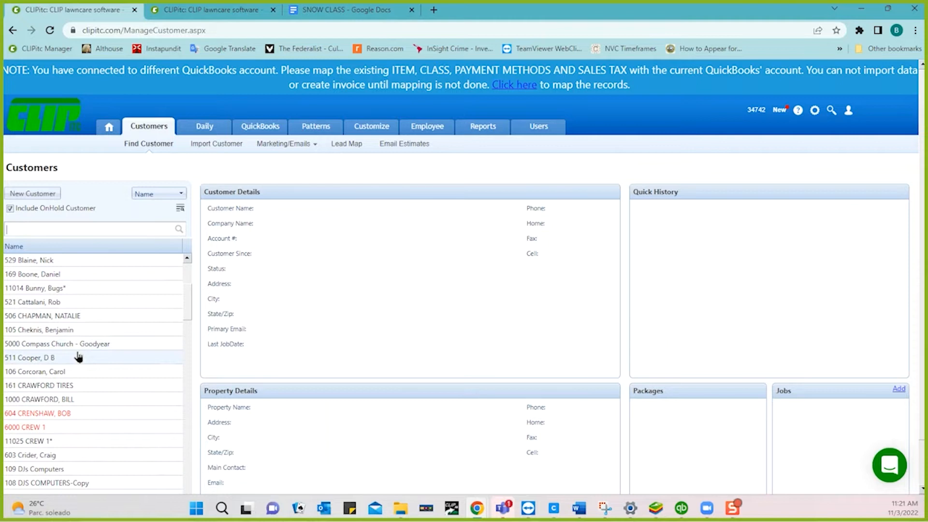
pyautogui.click(50, 455)
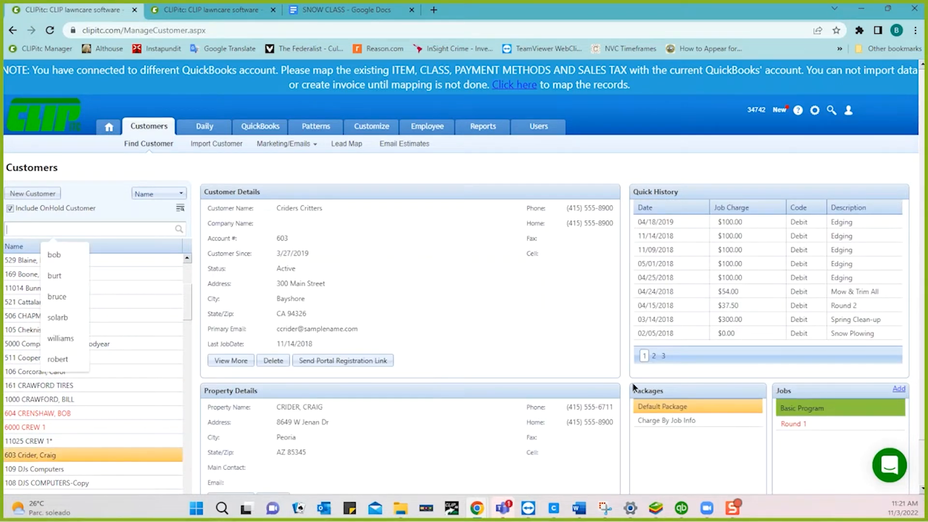
pyautogui.click(654, 427)
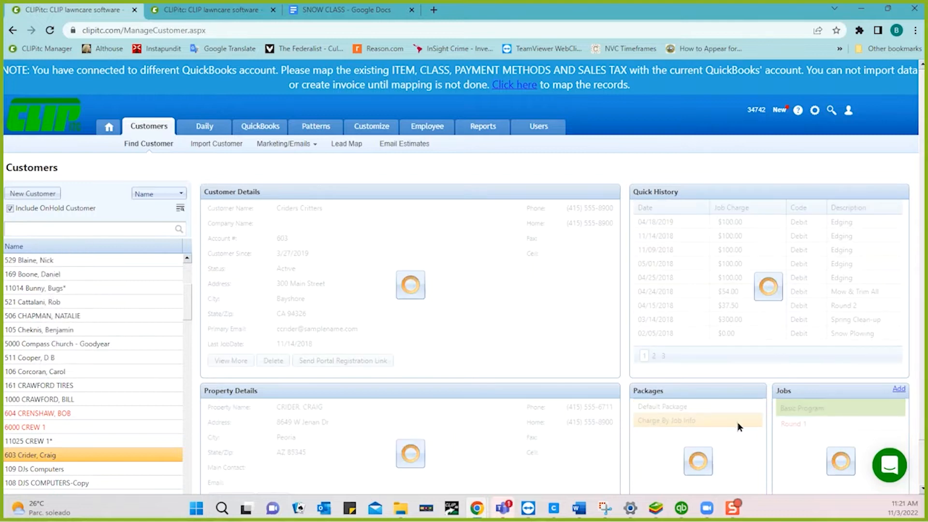
pyautogui.scroll(-1, 803, 448)
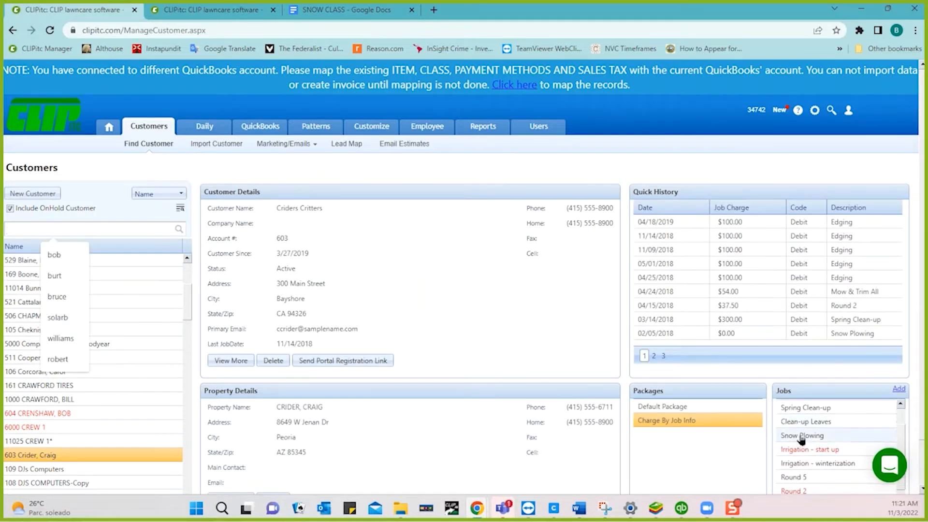
pyautogui.click(801, 436)
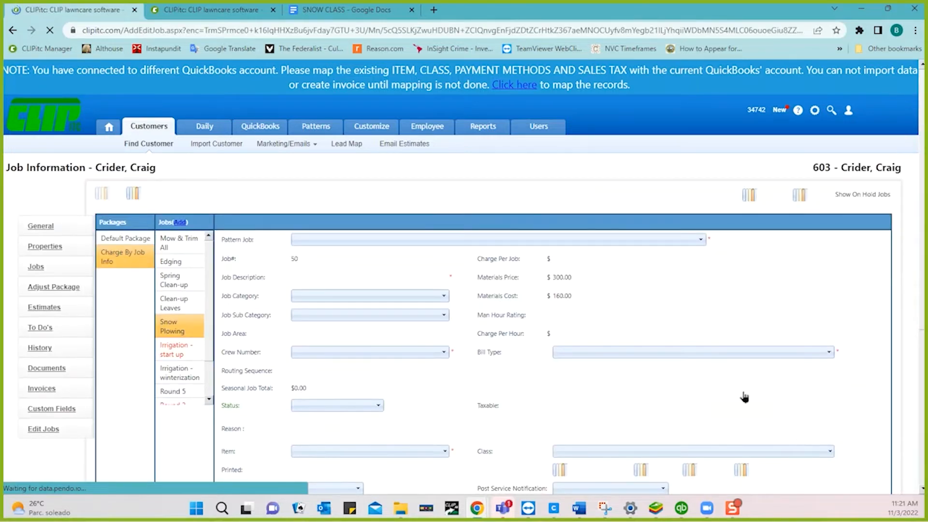
# Examine the Snow Plowing job's materials, the SNOW 1-3 INCHES material's details and the job's charge per job.
pyautogui.scroll(-4, 712, 370)
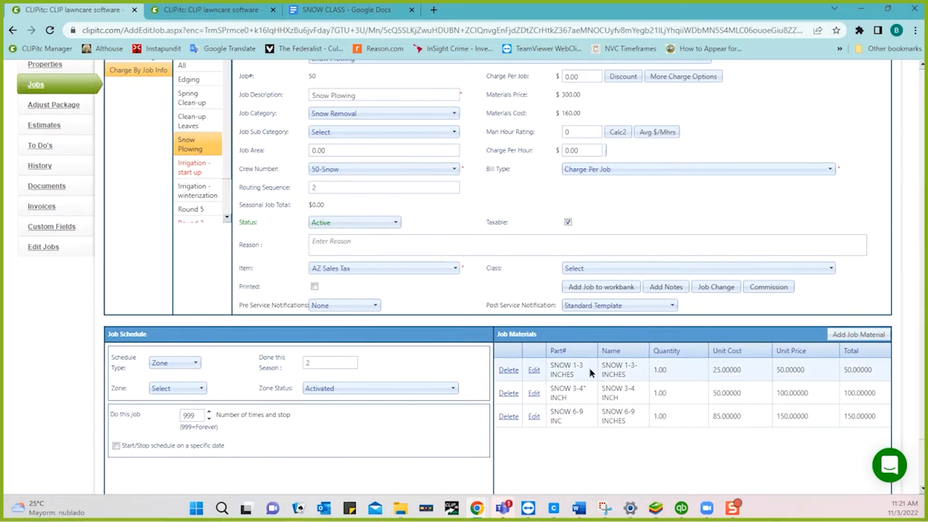
pyautogui.click(534, 370)
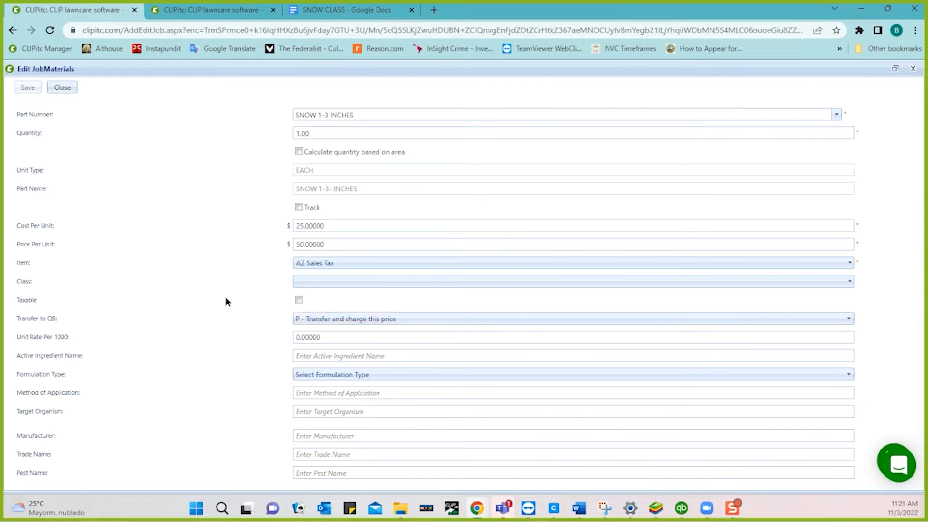
pyautogui.click(68, 87)
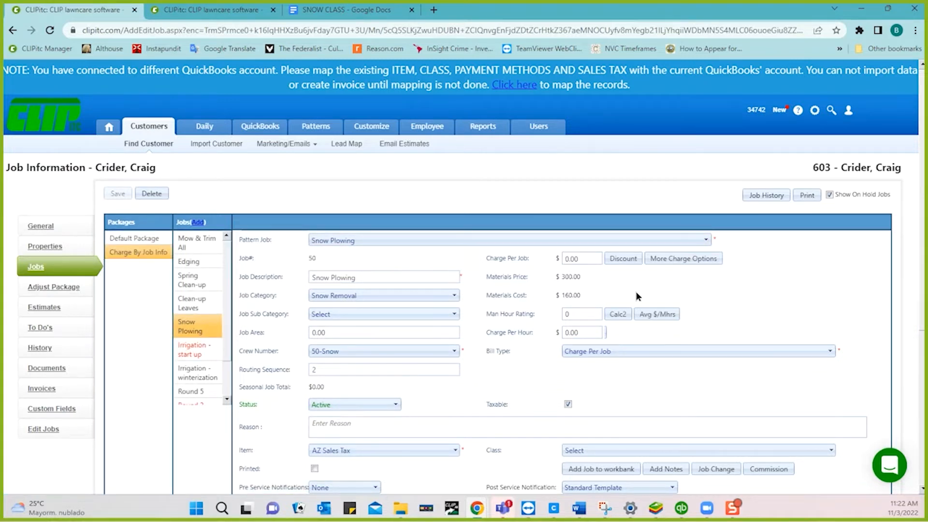
pyautogui.click(582, 259)
pyautogui.scroll(-3, 697, 299)
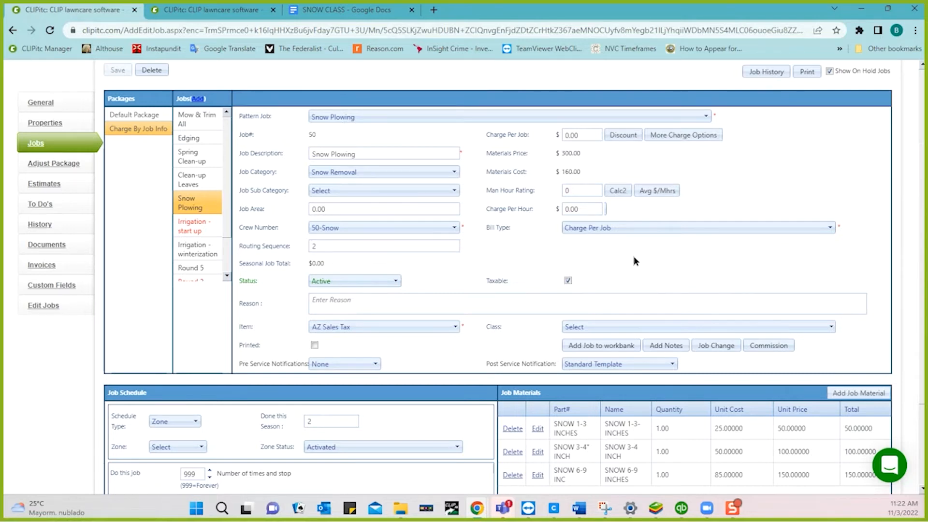
pyautogui.scroll(3, 635, 261)
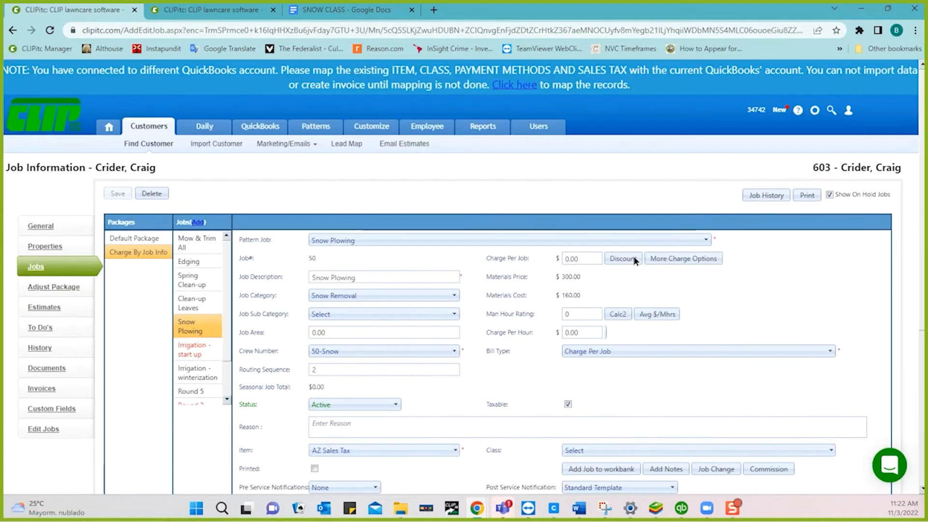
# Close the Snow Plowing pattern job and go to the Record Work page.
pyautogui.click(232, 10)
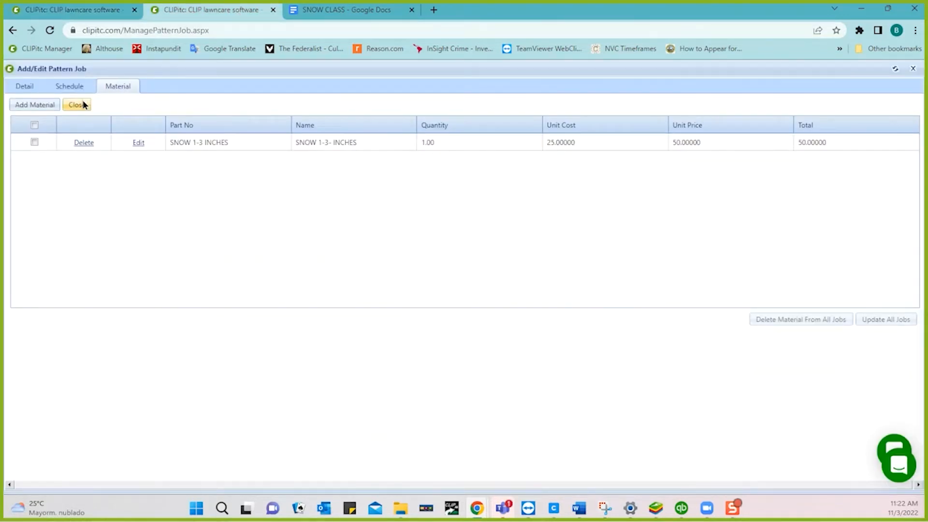
pyautogui.click(78, 105)
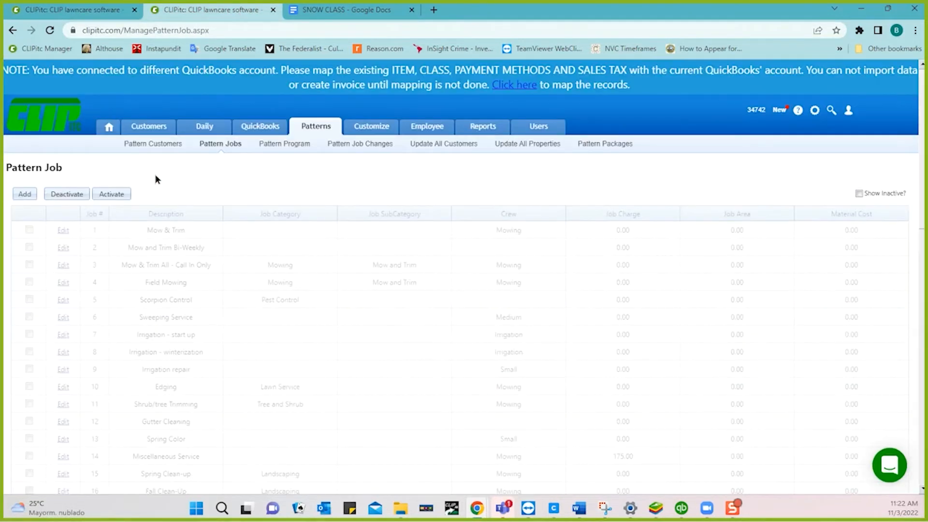
pyautogui.click(205, 127)
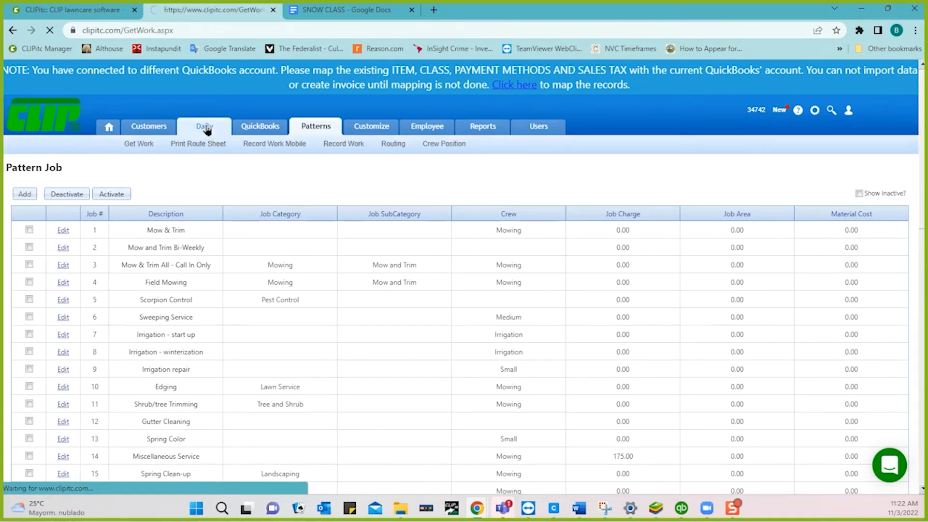
pyautogui.click(339, 147)
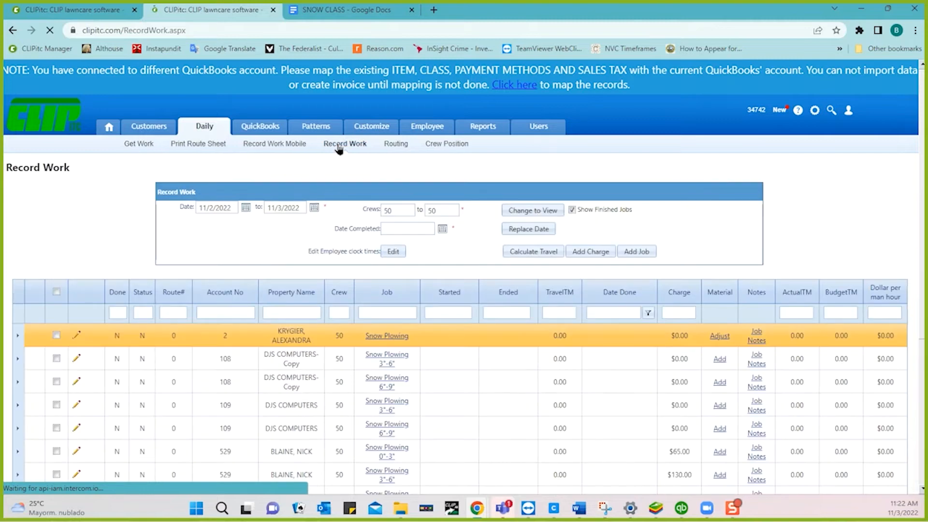
# Reload the recorded work list for crew 50 from 11/2/2022 to 11/3/2022 and show all jobs on one page.
pyautogui.scroll(-3, 453, 306)
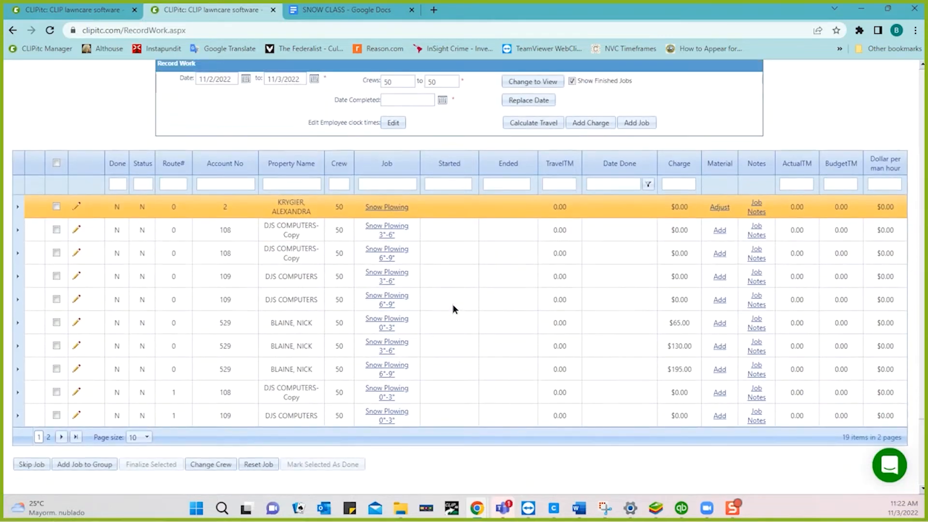
pyautogui.scroll(1, 453, 305)
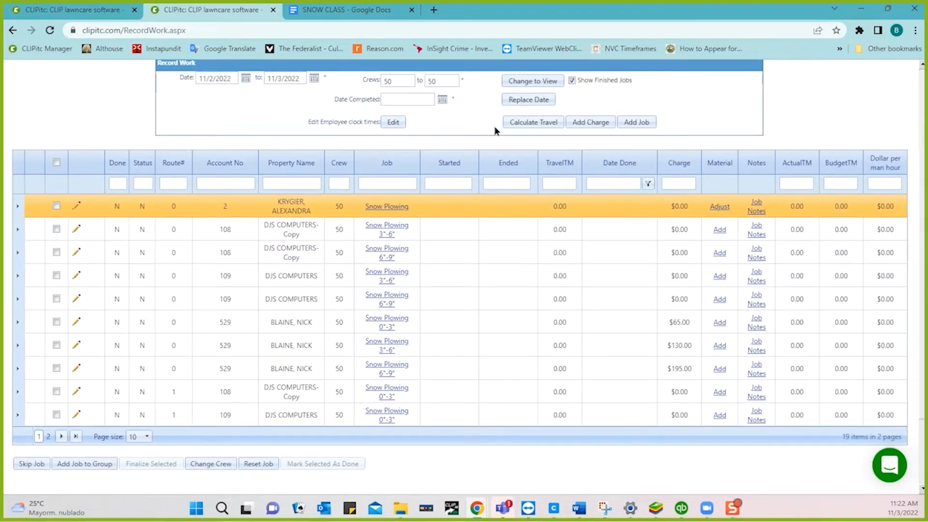
pyautogui.click(535, 82)
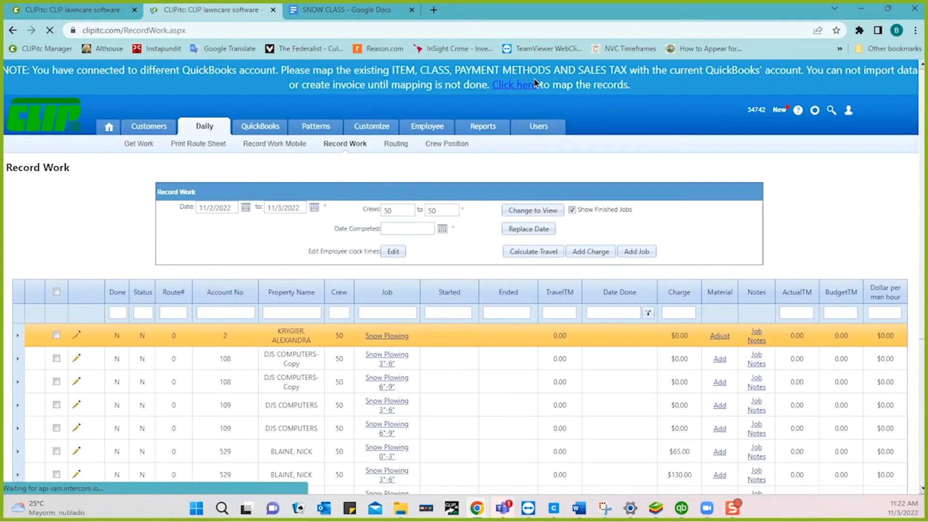
pyautogui.scroll(-3, 434, 370)
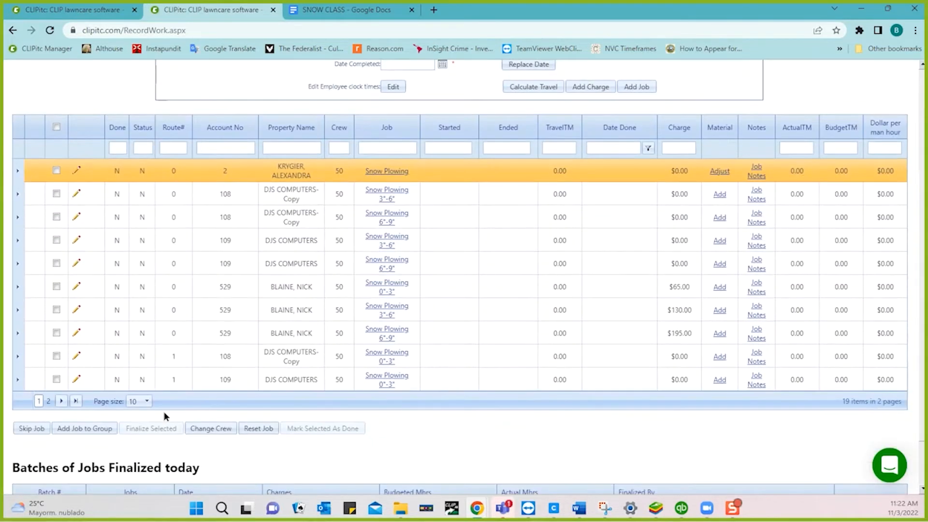
pyautogui.click(140, 402)
pyautogui.click(133, 455)
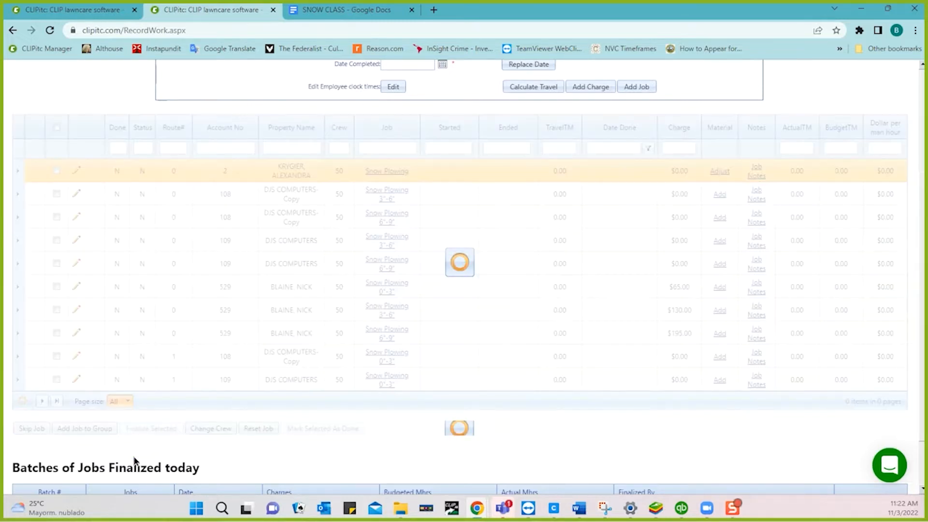
pyautogui.scroll(-3, 379, 330)
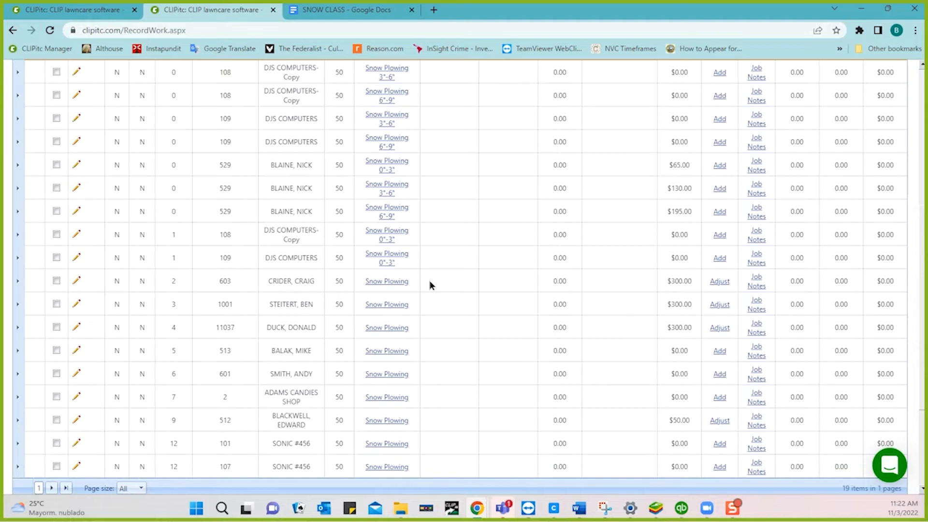
# Record the route 2 Snow Plowing job as done, started at 9:23 AM and ended at 10:00 AM, and save the row.
pyautogui.click(76, 281)
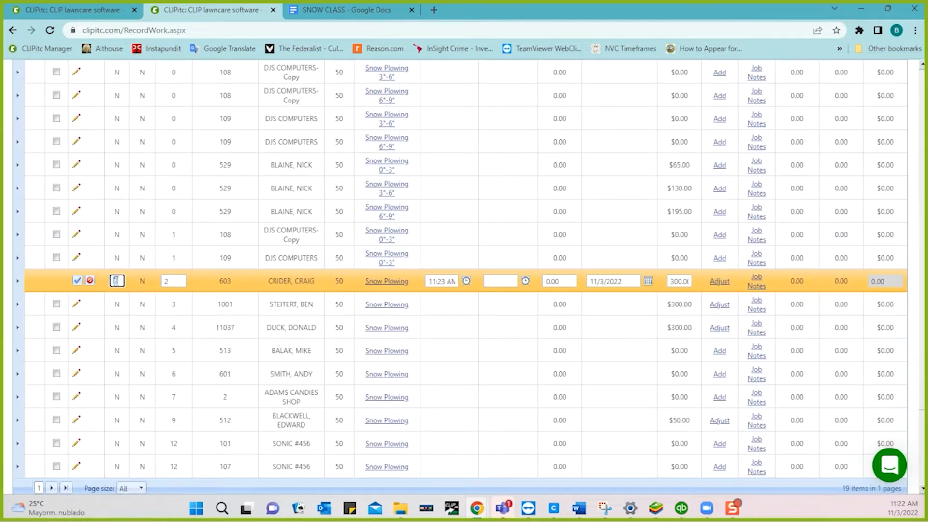
pyautogui.press('Tab')
pyautogui.press('Tab')
pyautogui.press('Tab')
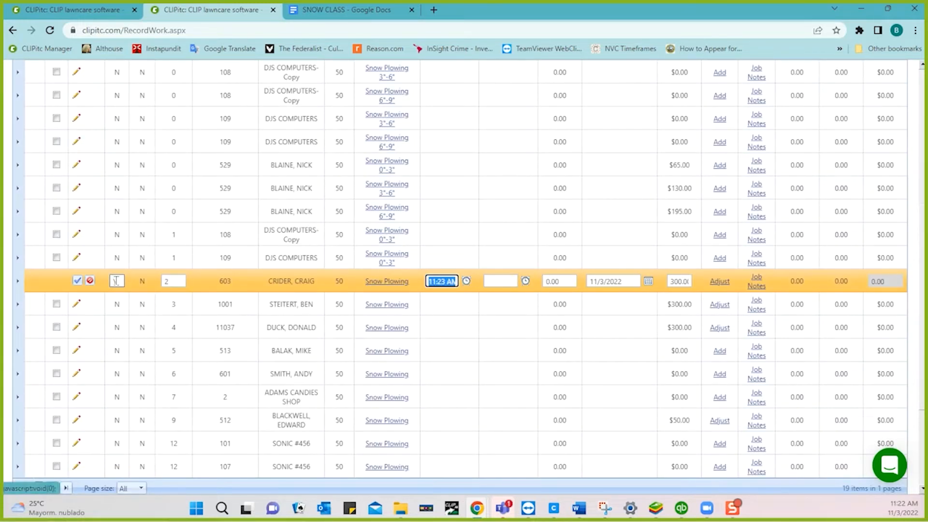
pyautogui.write('0')
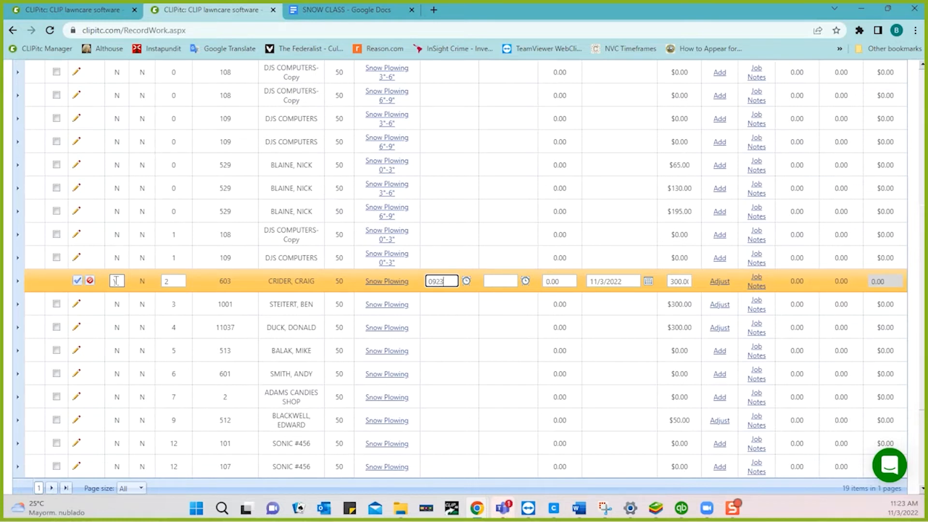
pyautogui.write('923')
pyautogui.press('Tab')
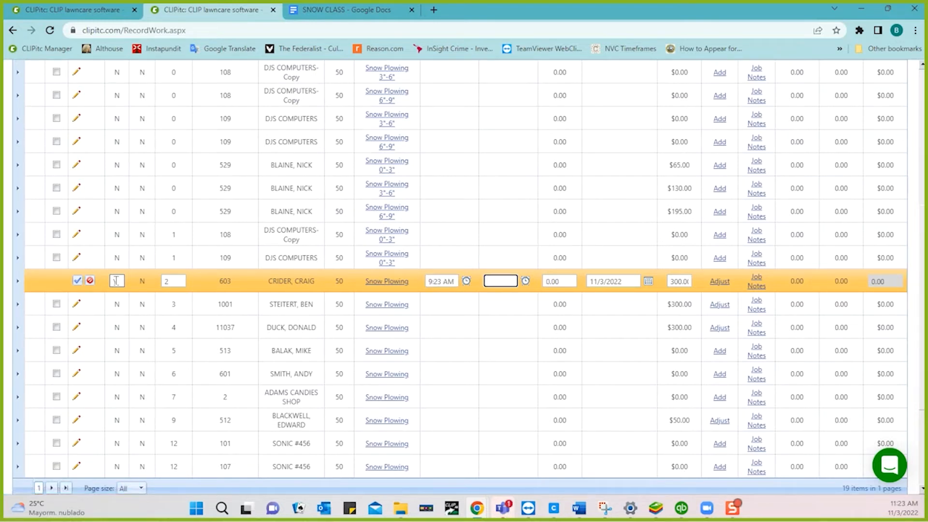
pyautogui.write('1000')
pyautogui.click(116, 280)
pyautogui.write('Y')
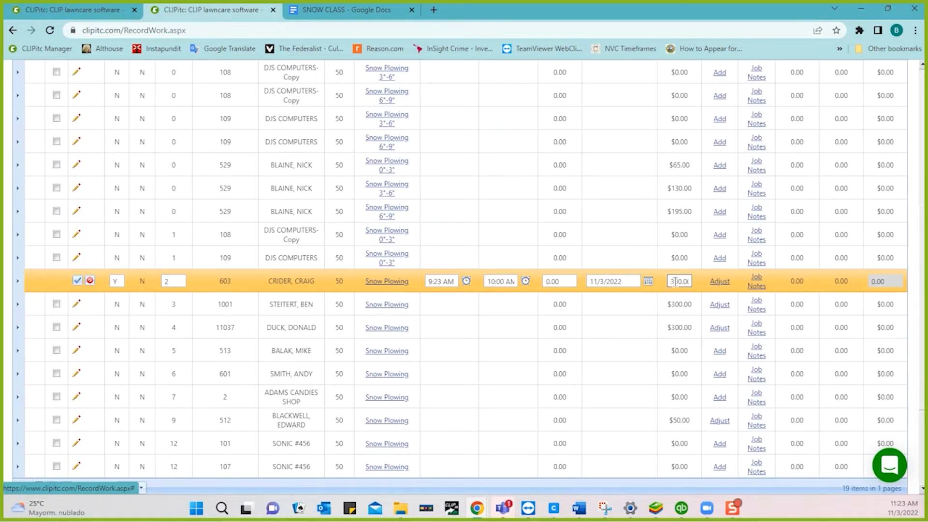
pyautogui.click(77, 281)
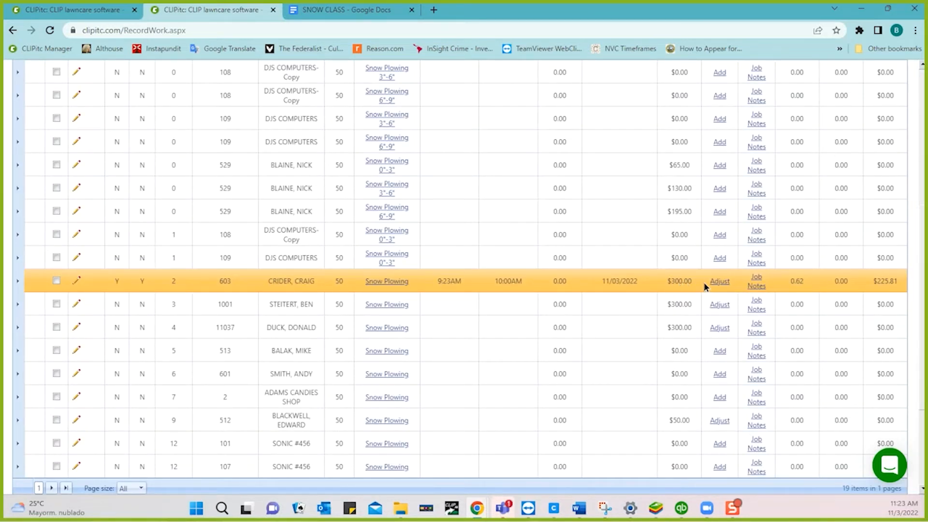
# In the completed route 2 Snow Plowing job's day materials, set the SNOW 1-3 INCHES quantity to 0 and save it.
pyautogui.scroll(1, 722, 286)
pyautogui.scroll(4, 722, 286)
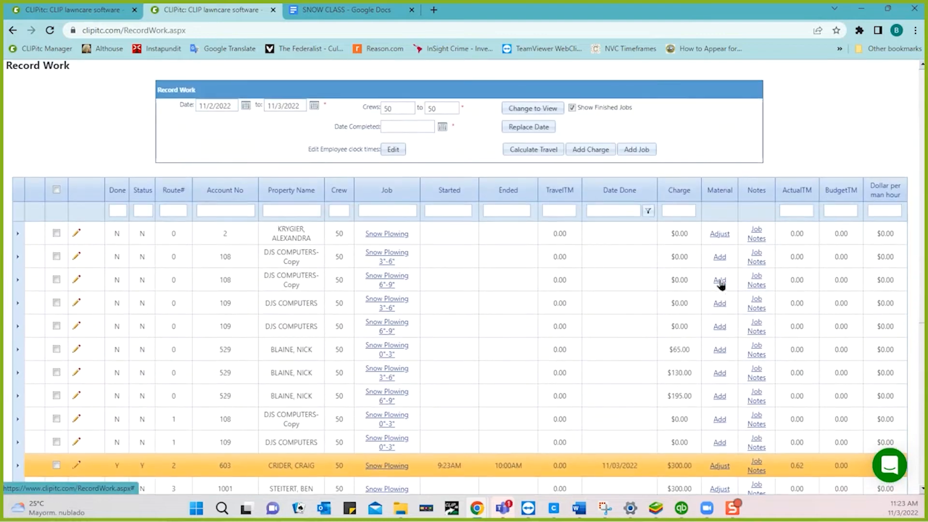
pyautogui.scroll(-3, 708, 316)
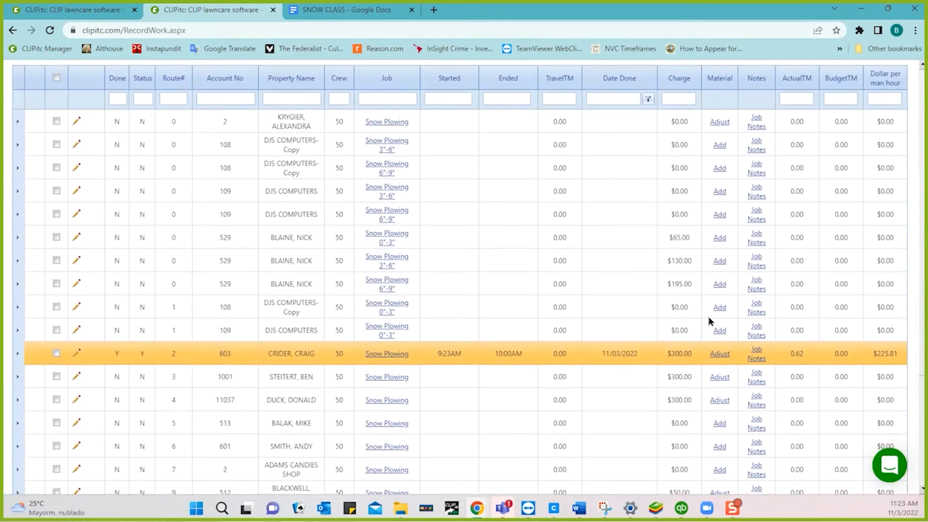
pyautogui.click(724, 353)
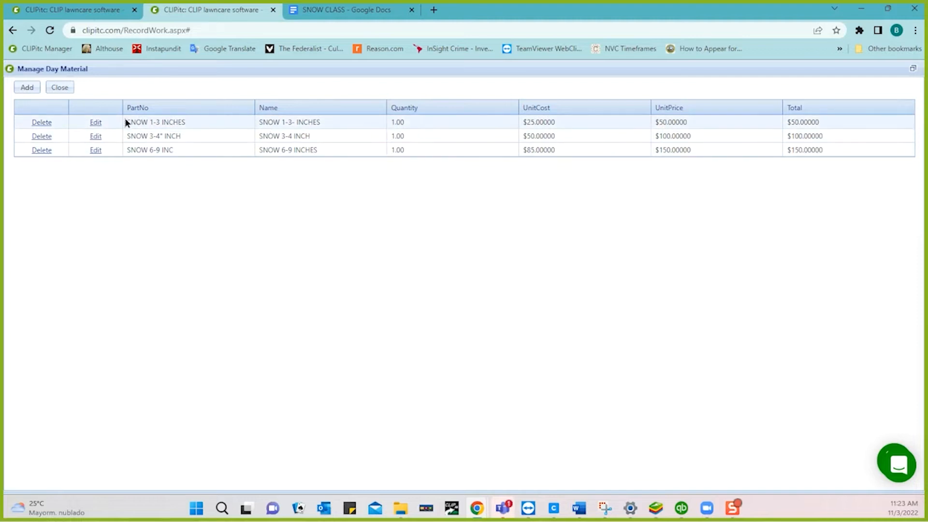
pyautogui.click(96, 121)
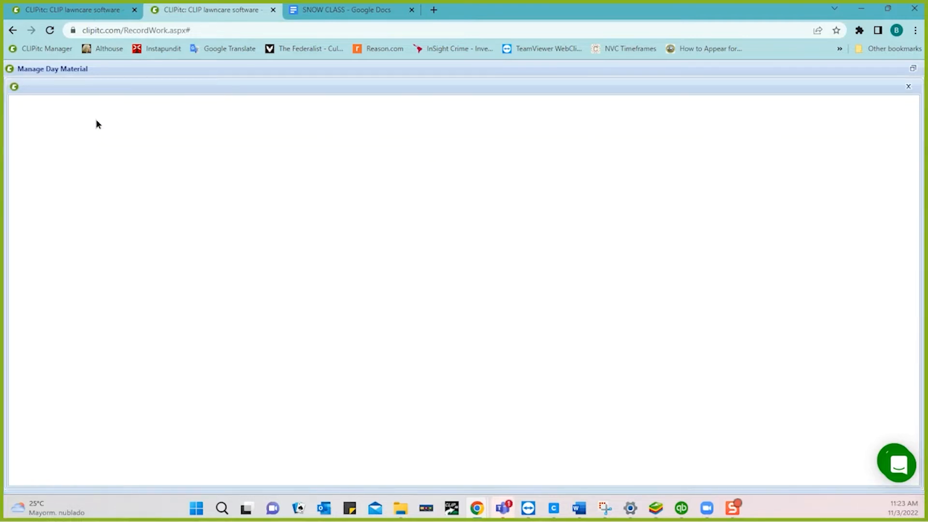
pyautogui.click(313, 152)
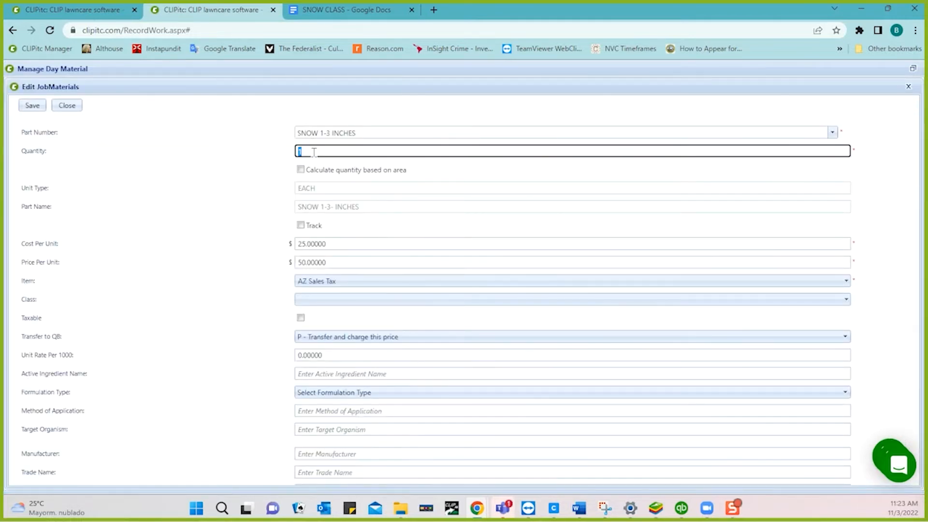
pyautogui.write('0')
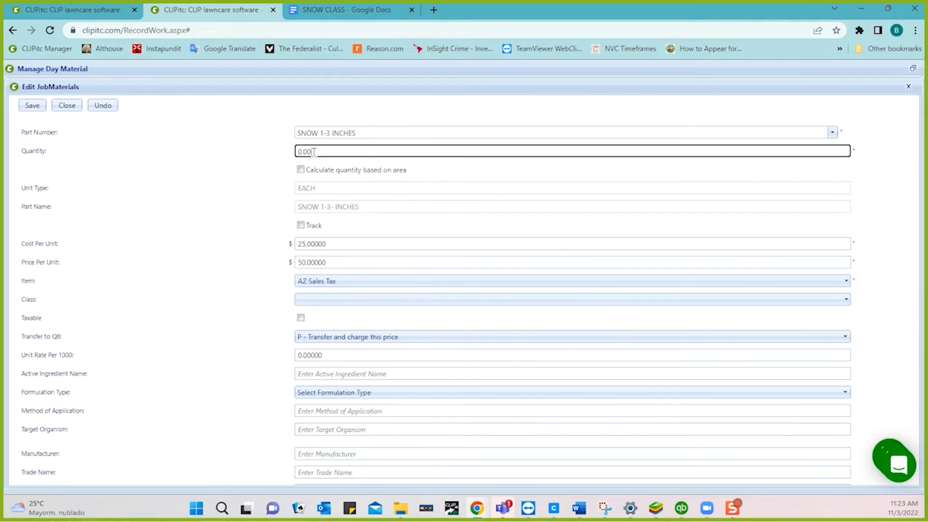
pyautogui.click(29, 107)
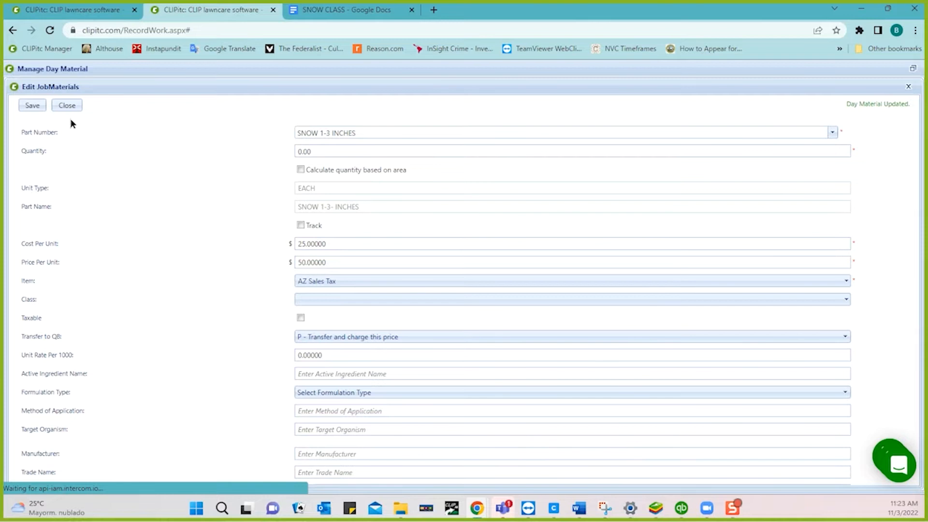
pyautogui.click(66, 105)
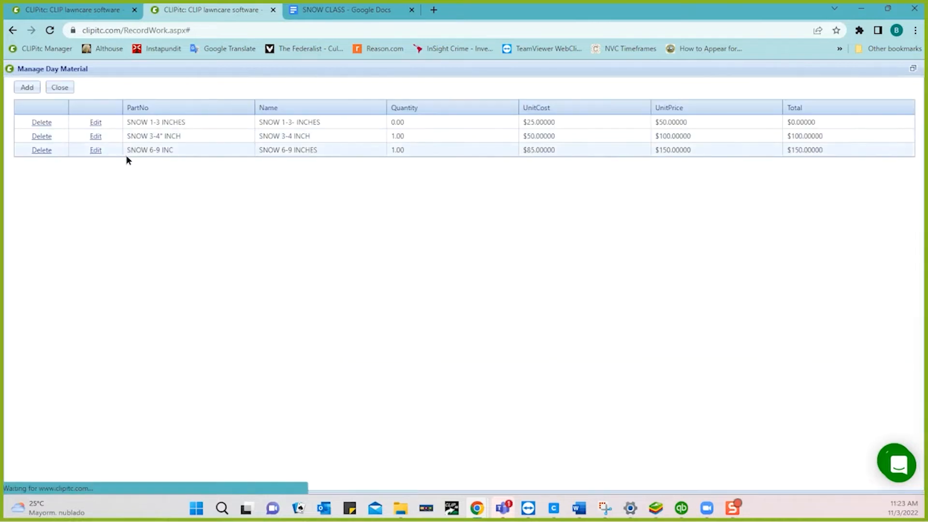
# Set the SNOW 6-9 INC day material's quantity to 0.00, save it and return to the materials list.
pyautogui.click(96, 149)
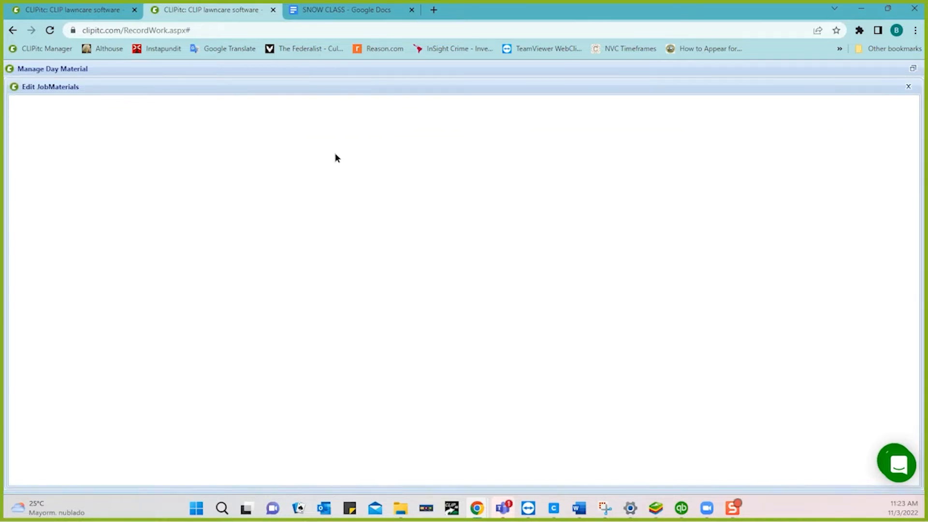
pyautogui.click(334, 150)
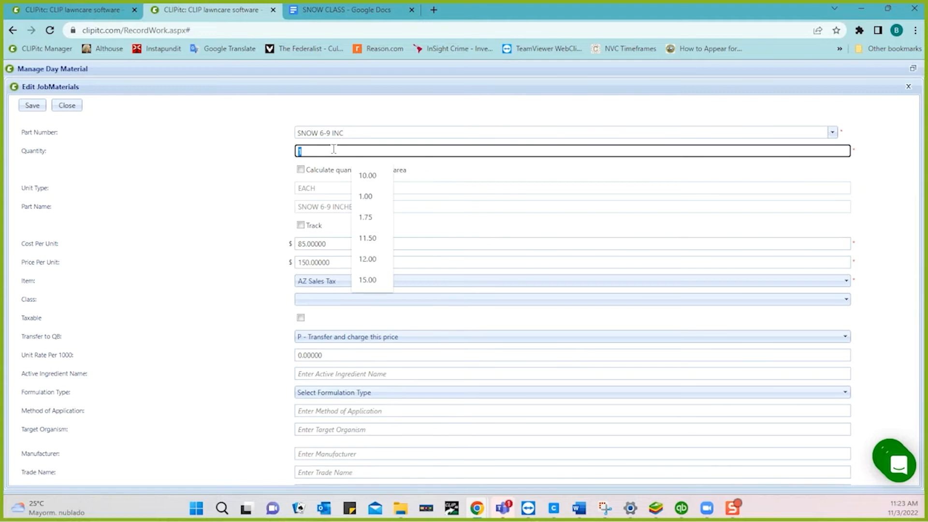
pyautogui.write('0.00')
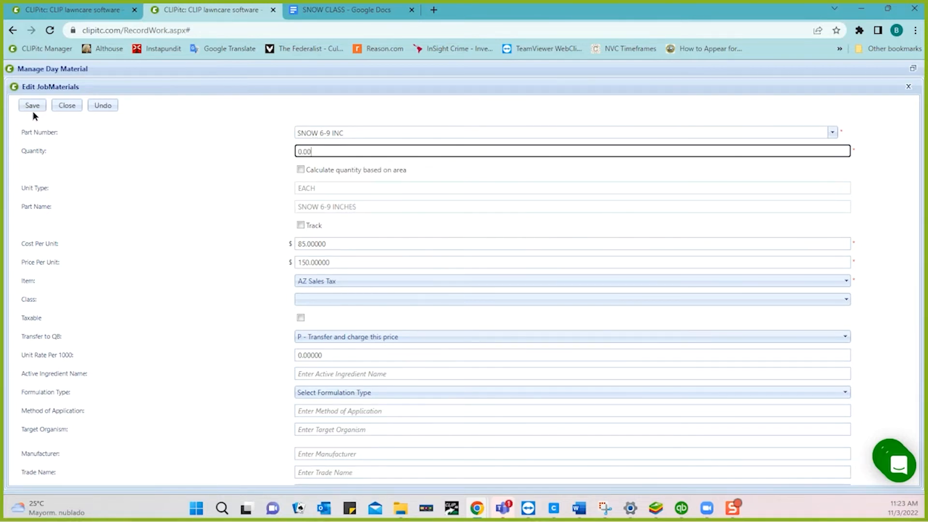
pyautogui.click(33, 109)
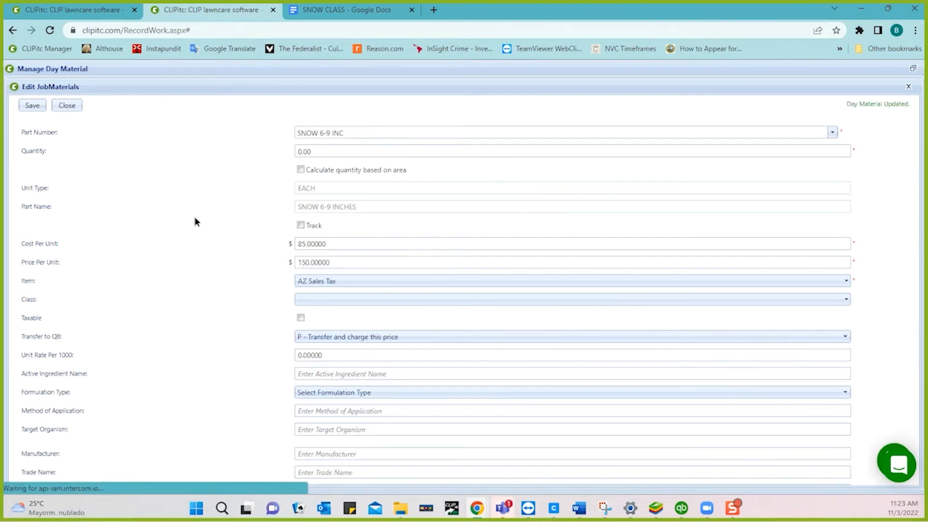
pyautogui.click(63, 105)
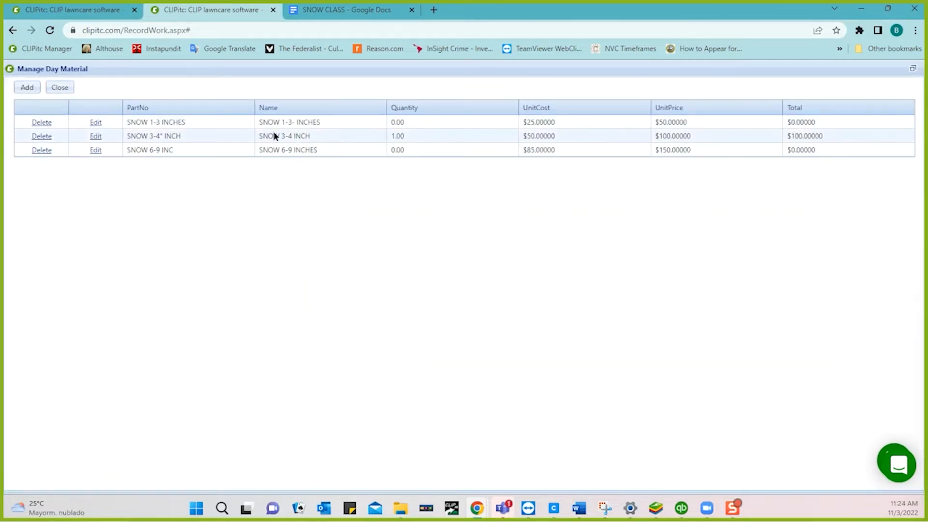
# Save the SNOW 3-4" INCH day material as it stands and close the job's materials.
pyautogui.click(96, 136)
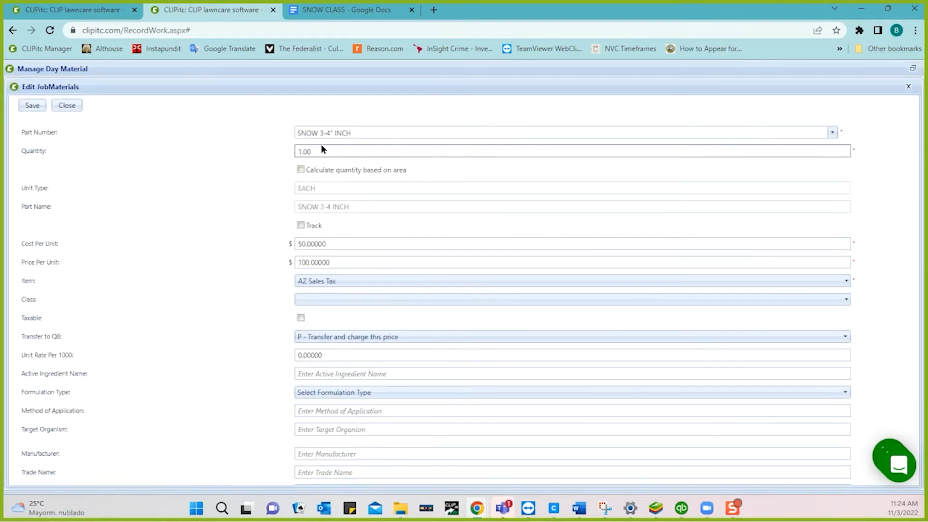
pyautogui.click(28, 106)
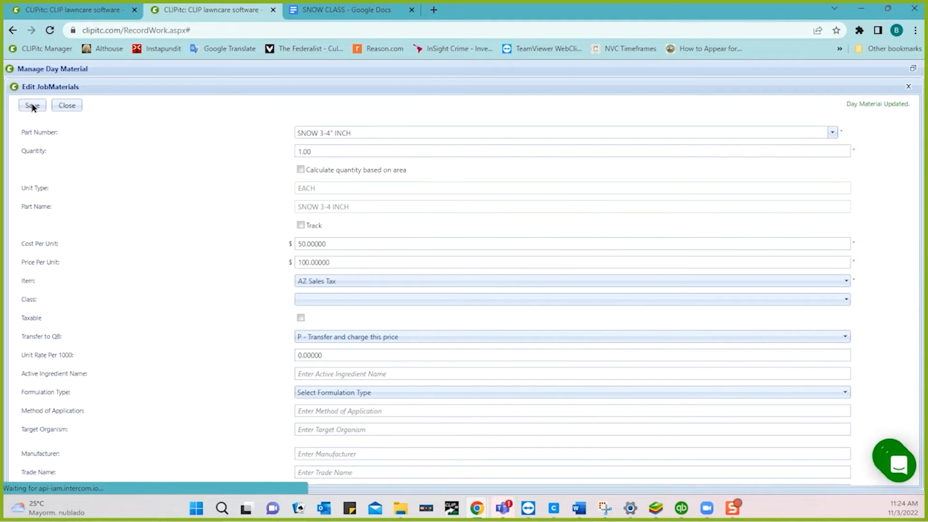
pyautogui.click(64, 106)
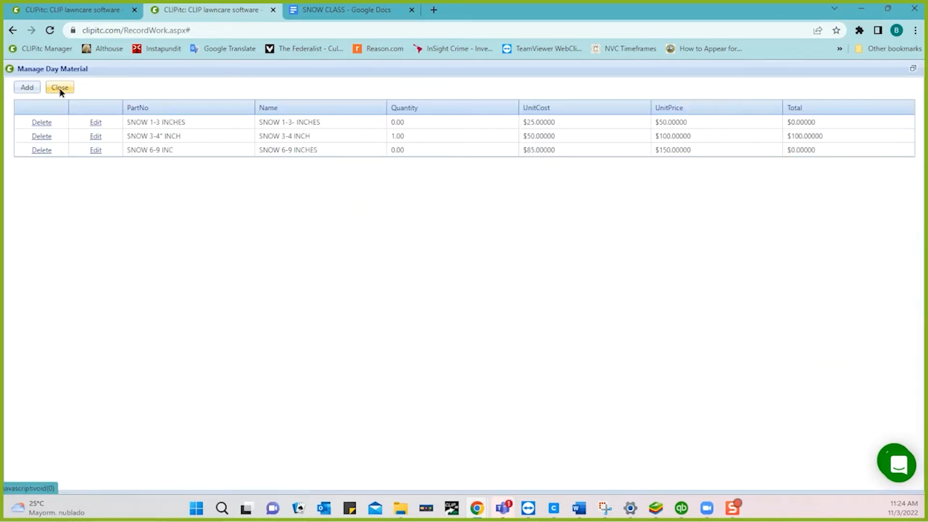
pyautogui.click(60, 88)
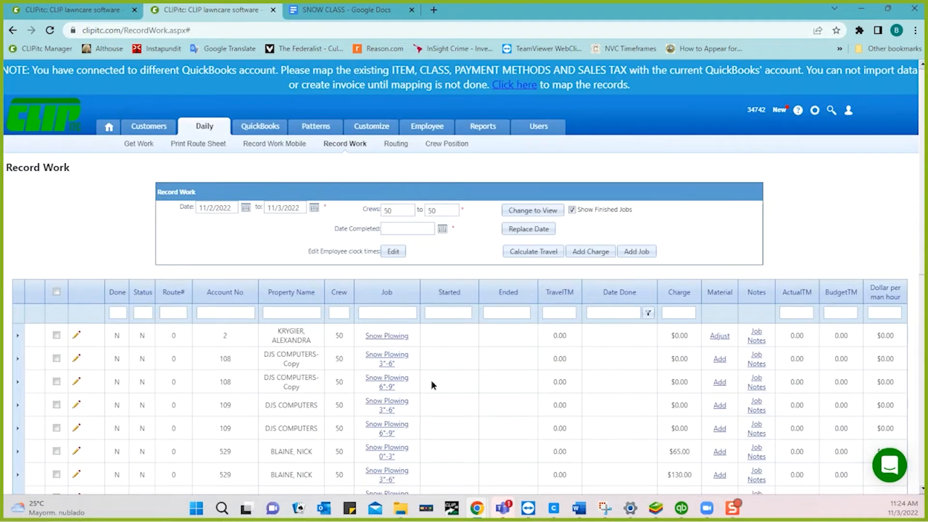
# Finalize only the completed route 2 Snow Plowing job in the recorded work list.
pyautogui.scroll(-4, 433, 384)
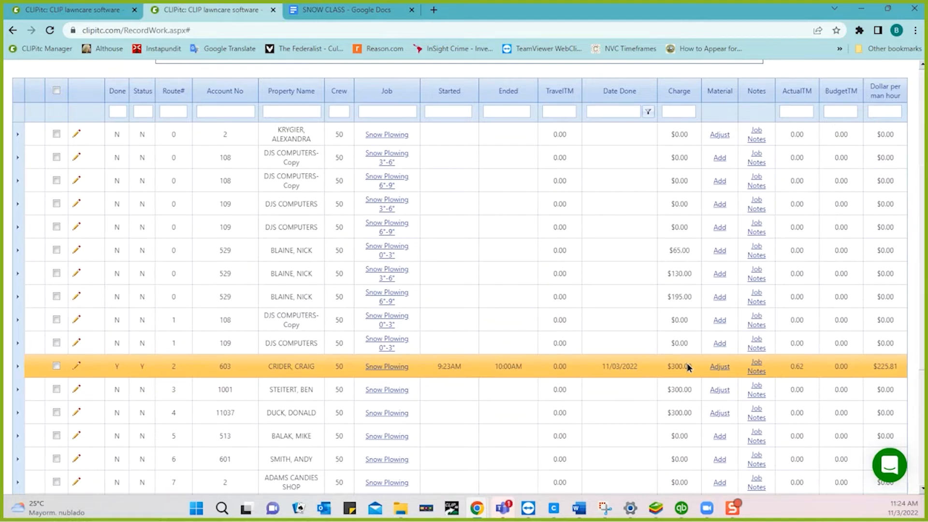
pyautogui.scroll(-1, 634, 364)
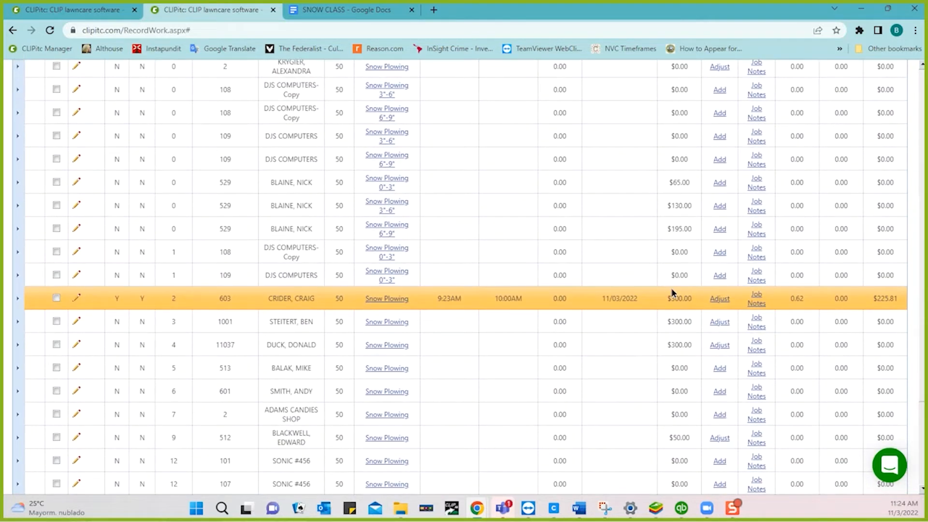
pyautogui.click(56, 298)
pyautogui.scroll(-3, 452, 307)
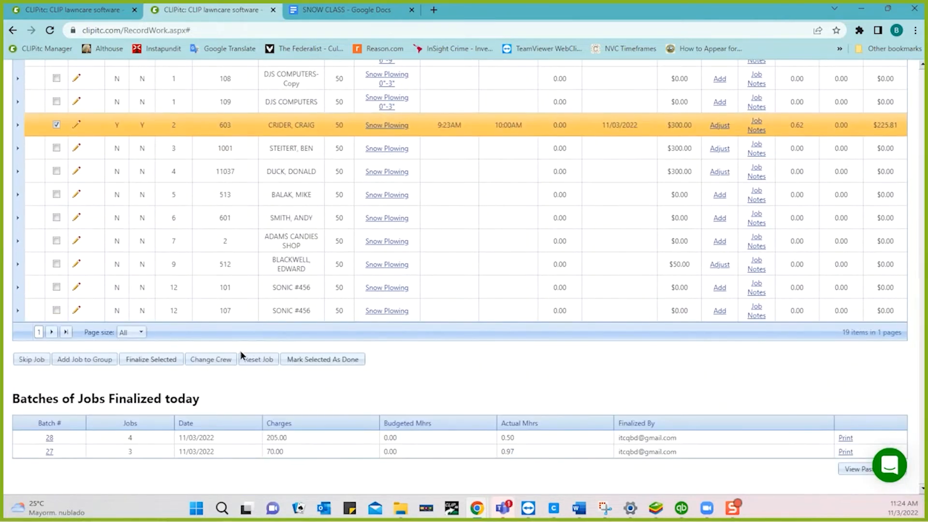
pyautogui.click(145, 361)
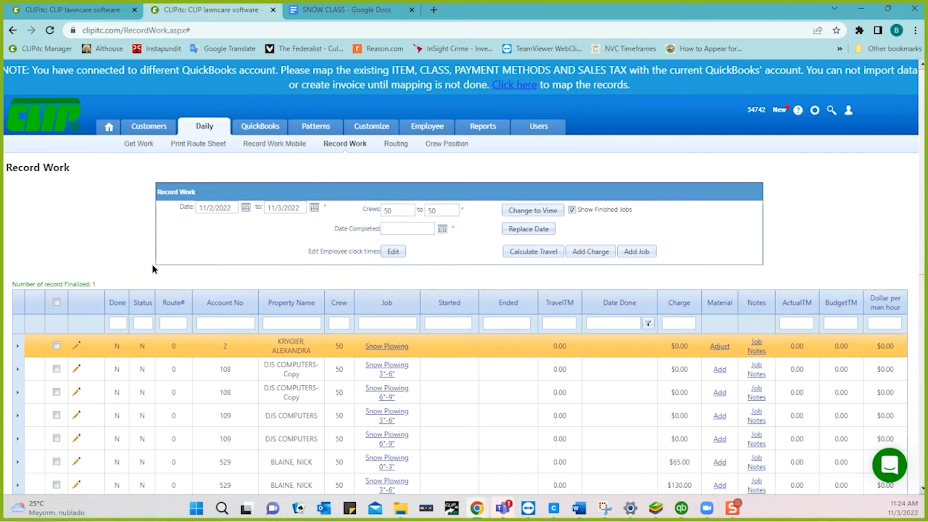
# Generate an individual QuickBooks invoice for the 11/3/2022 Snow Plowing job.
pyautogui.click(261, 133)
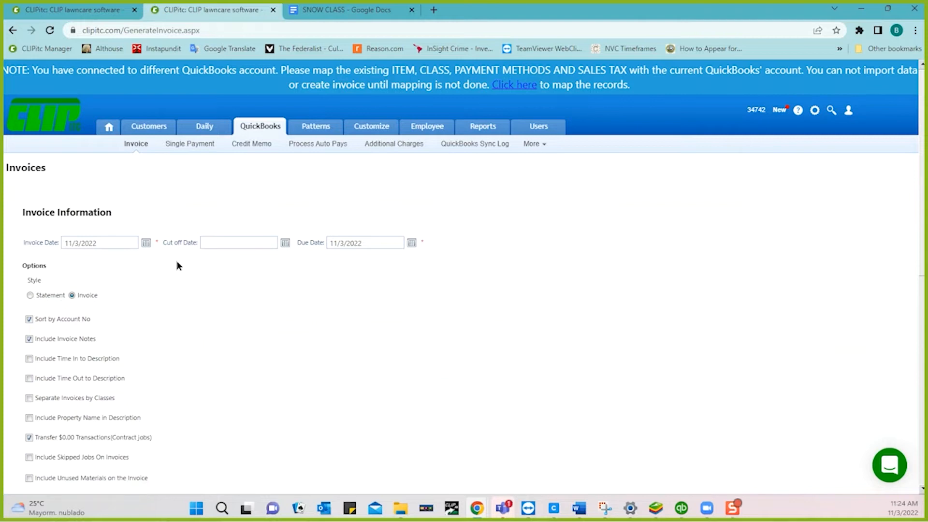
pyautogui.scroll(-8, 268, 304)
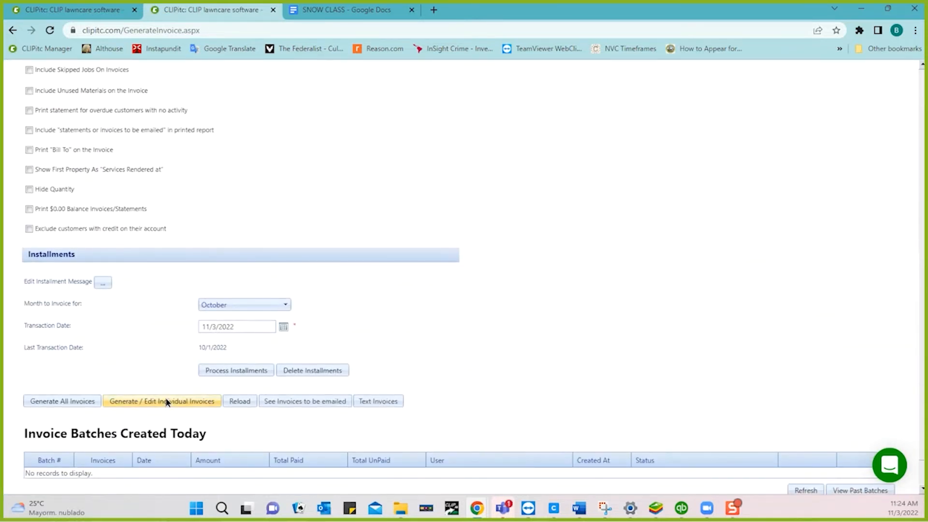
pyautogui.click(166, 402)
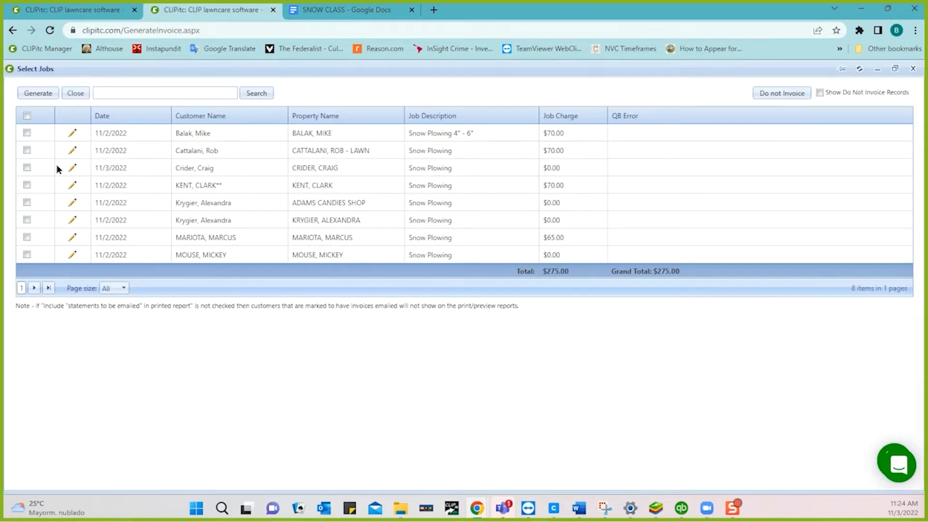
pyautogui.click(27, 167)
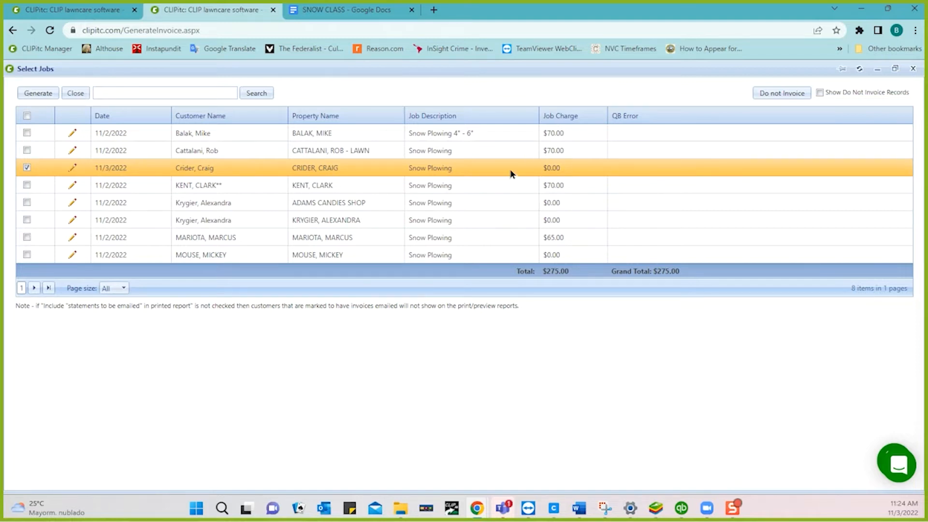
pyautogui.click(37, 92)
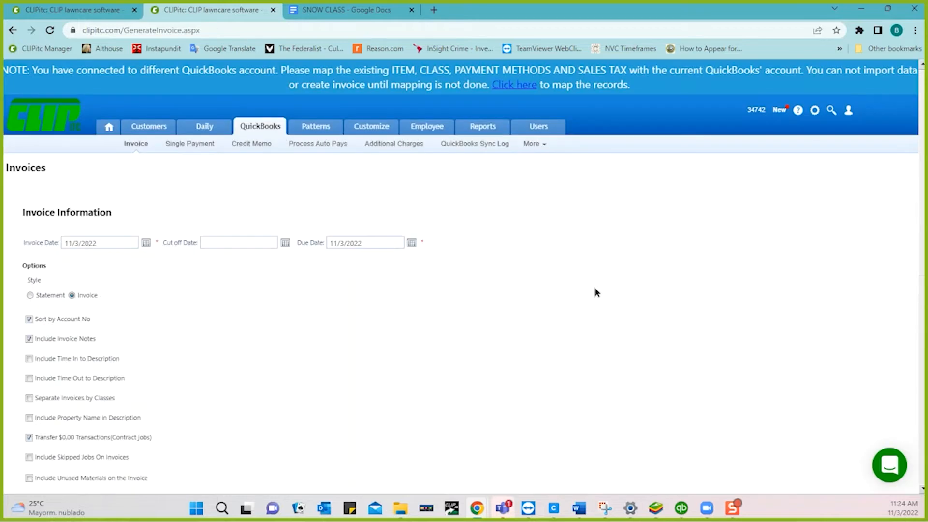
# Refresh today's invoice batches, then open the new batch's invoice report and examine its material lines and balance due.
pyautogui.click(800, 441)
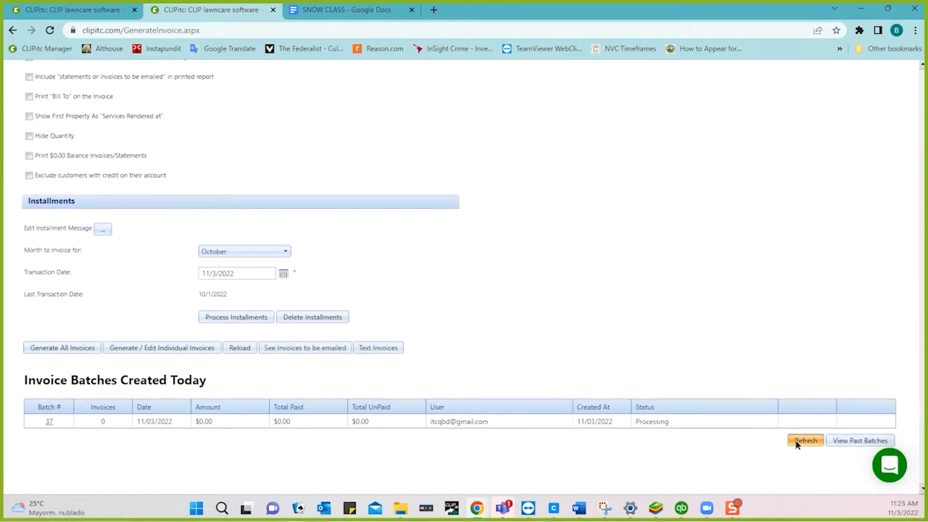
pyautogui.click(866, 422)
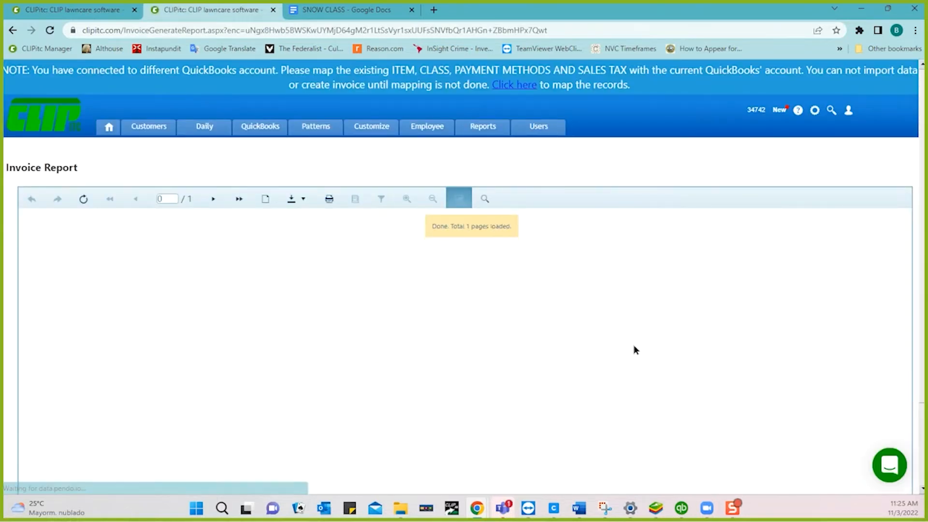
pyautogui.scroll(-2, 636, 350)
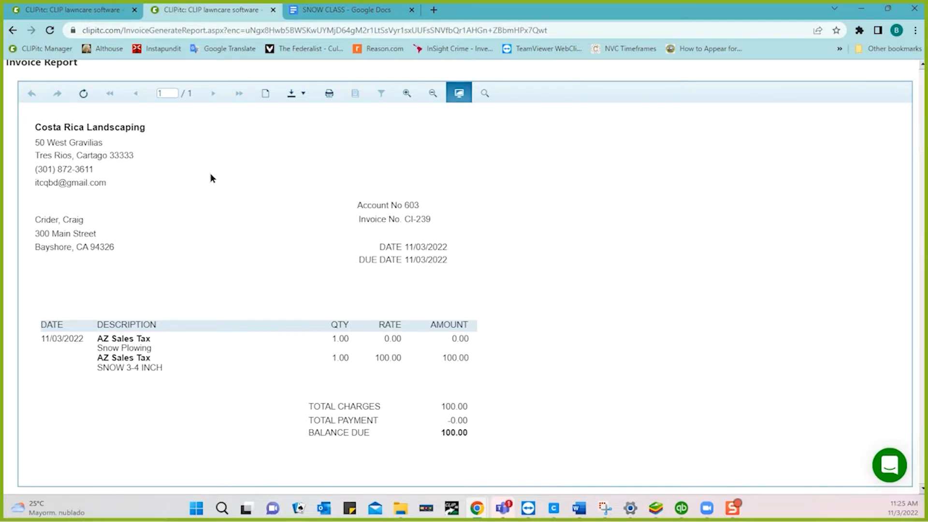
# Switch to the customer's Snow Plowing job page, set its SNOW 1-3 INCHES job material quantity to 0 and save.
pyautogui.click(77, 10)
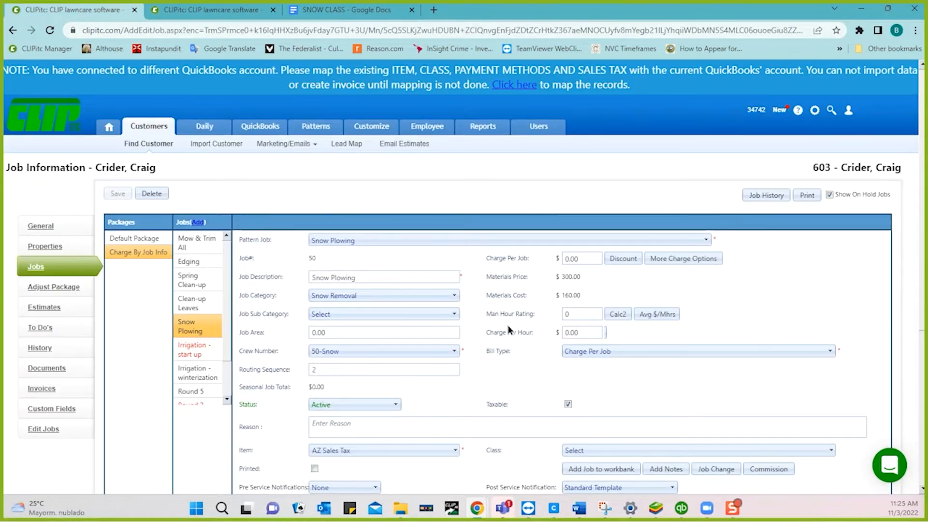
pyautogui.scroll(-4, 507, 325)
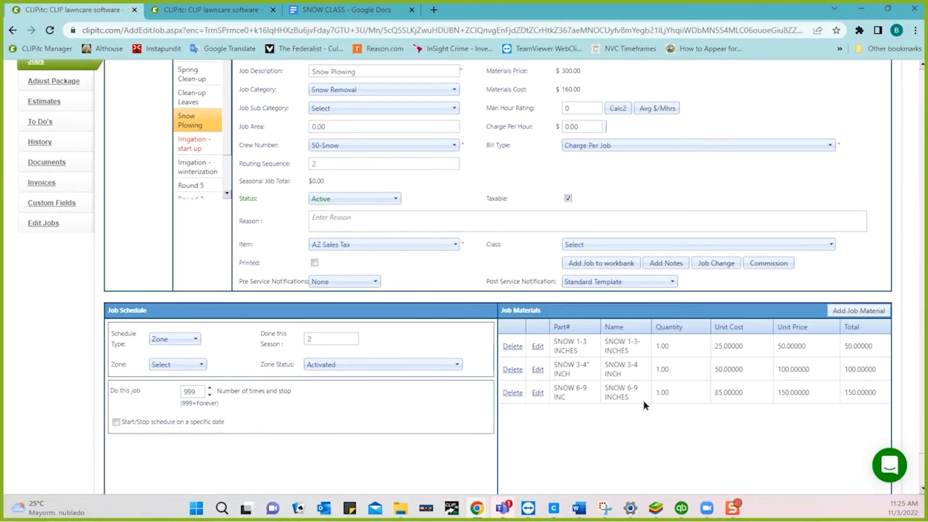
pyautogui.click(536, 348)
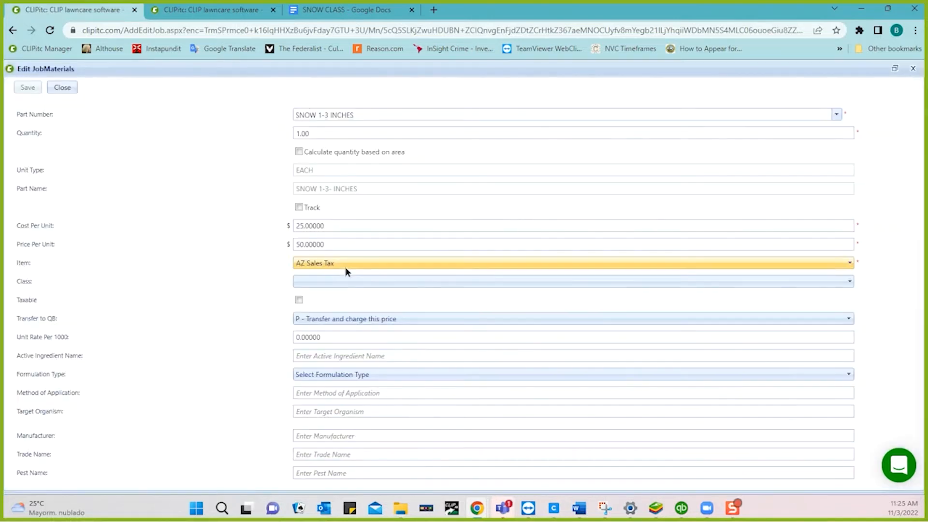
pyautogui.doubleClick(312, 131)
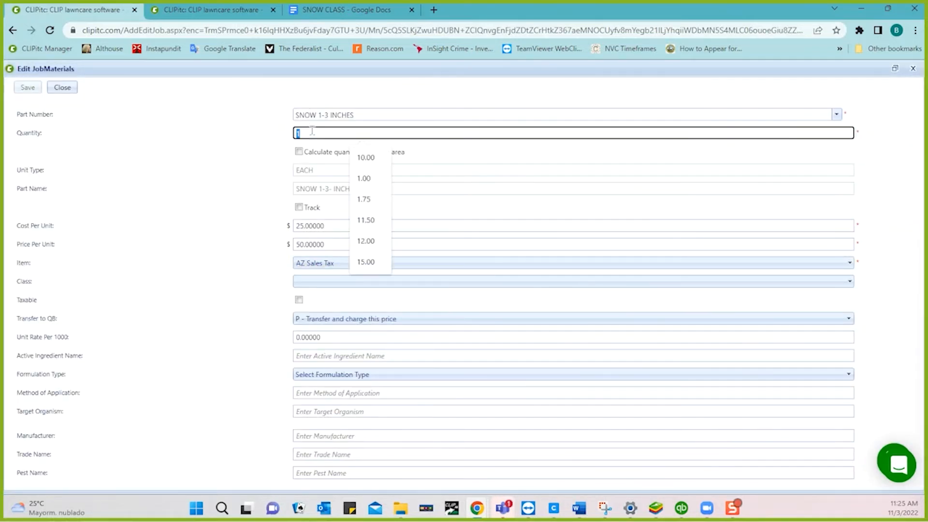
pyautogui.write('0')
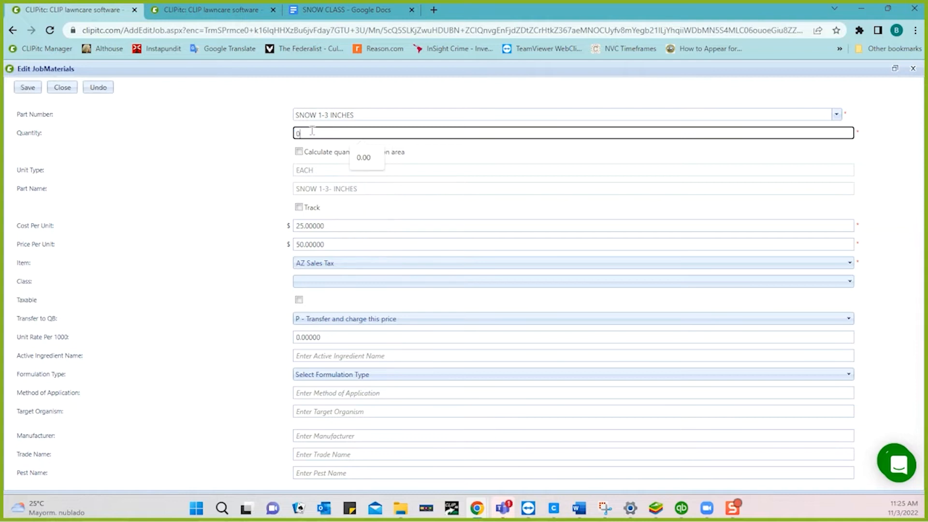
pyautogui.click(23, 88)
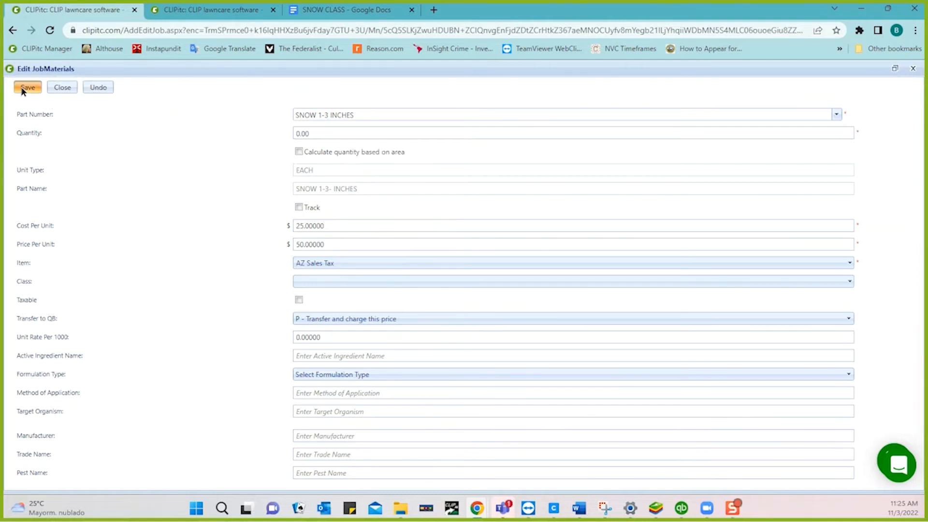
# Set the quantity of the SNOW 3-4" INCH job material to 0, save it and return to the job page.
pyautogui.click(62, 89)
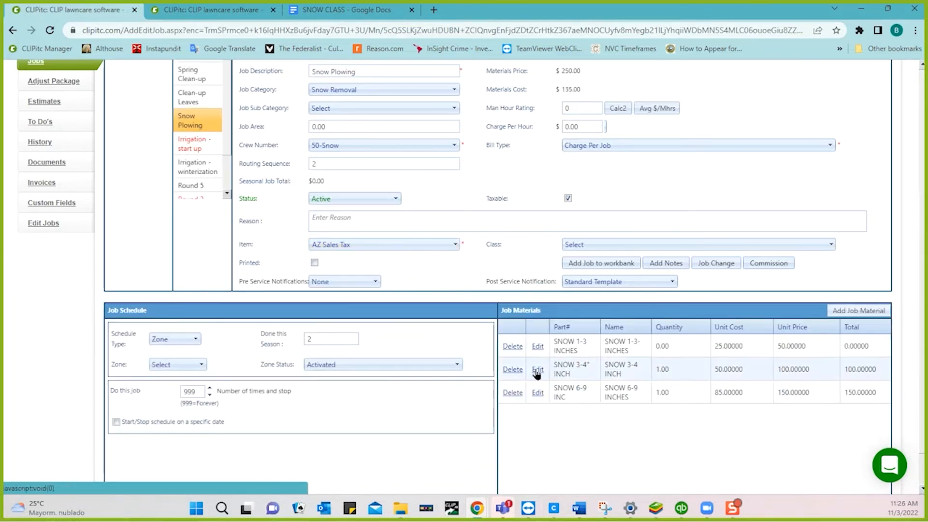
pyautogui.click(537, 370)
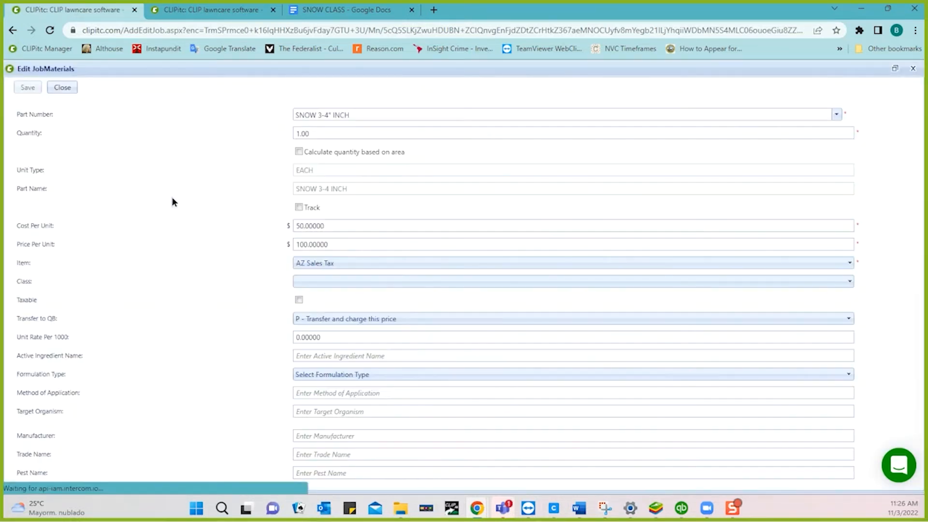
pyautogui.click(322, 130)
pyautogui.write('0')
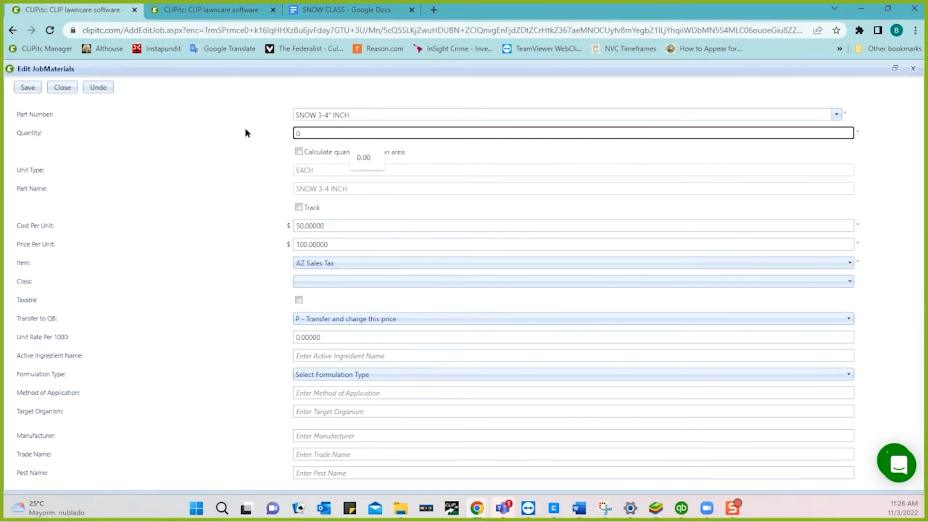
pyautogui.click(26, 87)
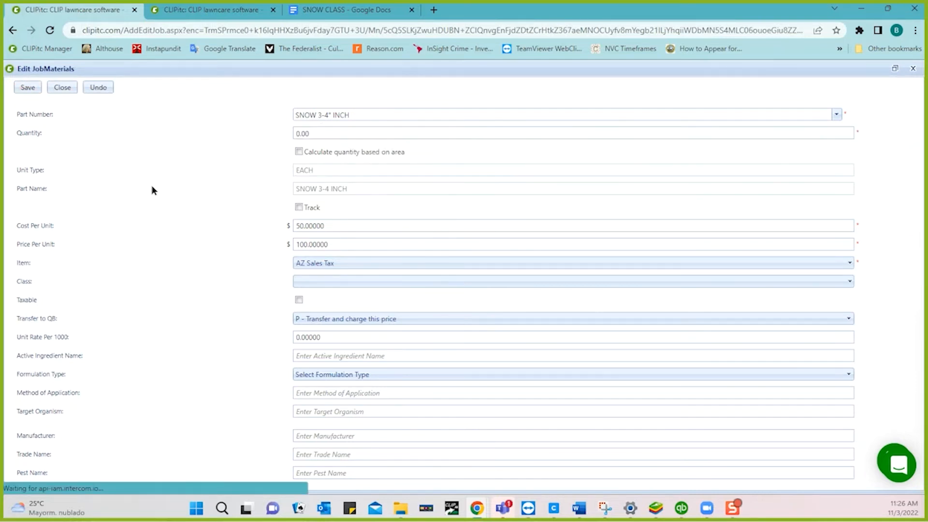
pyautogui.click(62, 88)
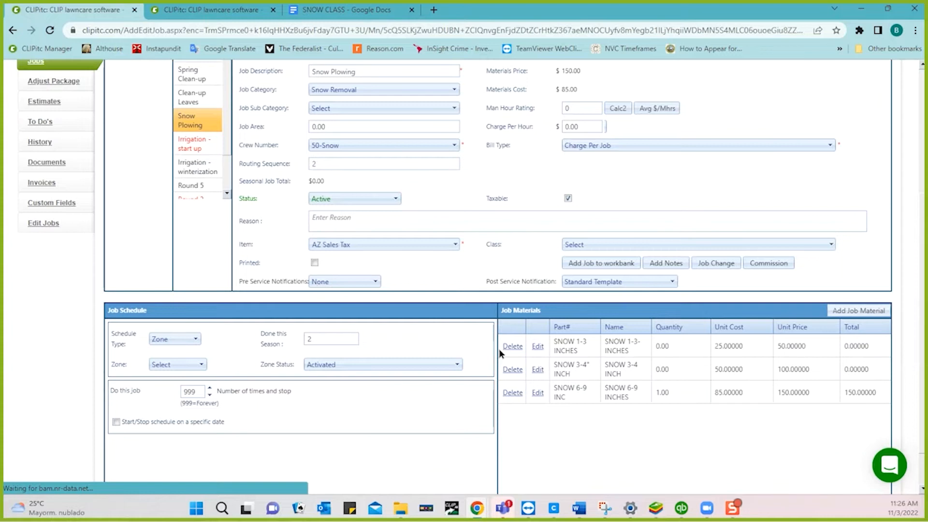
# Set the quantity of the SNOW 6-9 INC job material to 0, save it and return to the job page.
pyautogui.click(537, 391)
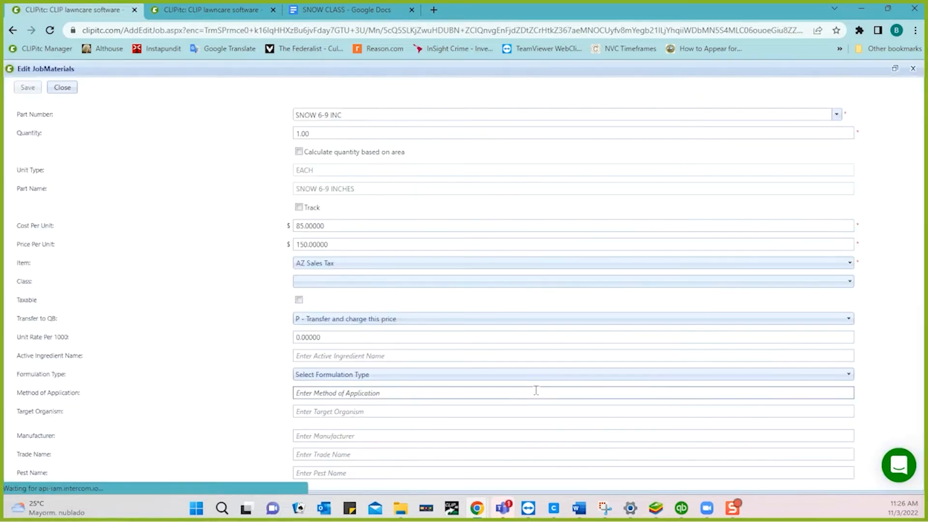
pyautogui.doubleClick(347, 135)
pyautogui.write('0')
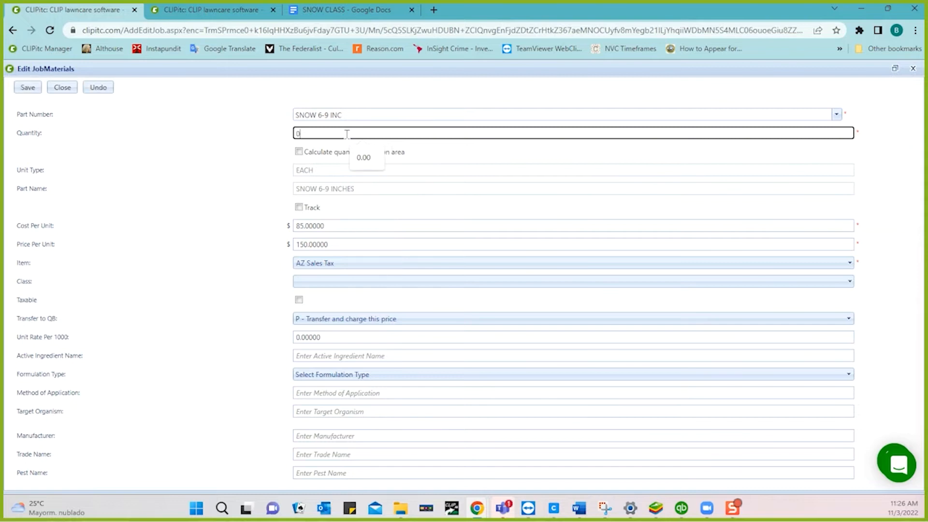
pyautogui.click(199, 141)
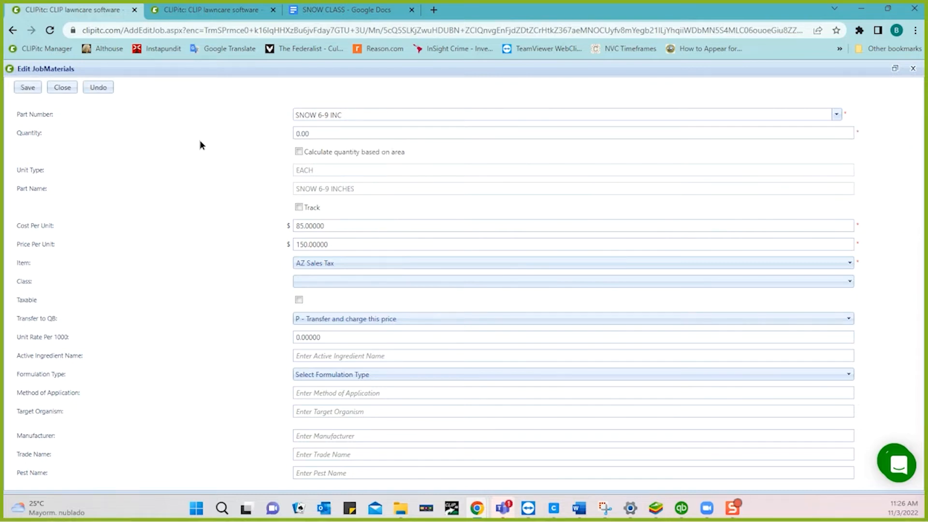
pyautogui.click(26, 89)
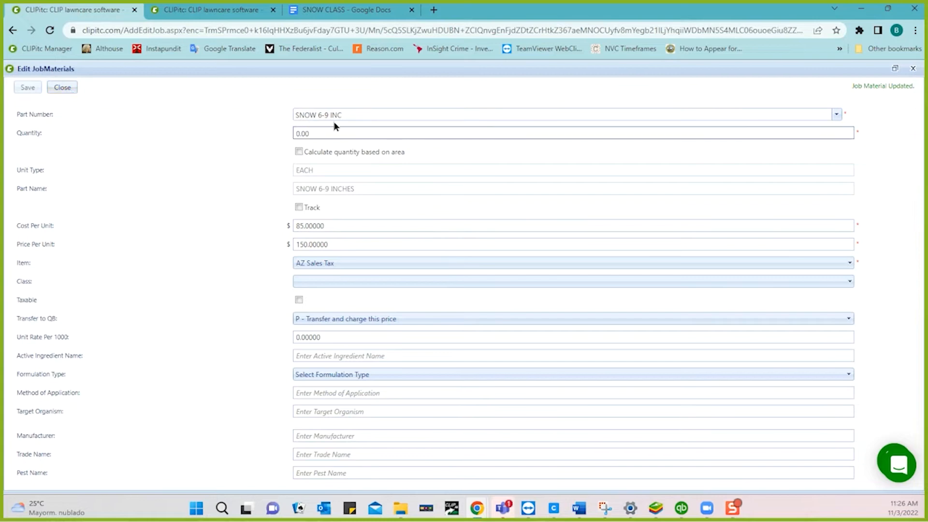
pyautogui.click(62, 89)
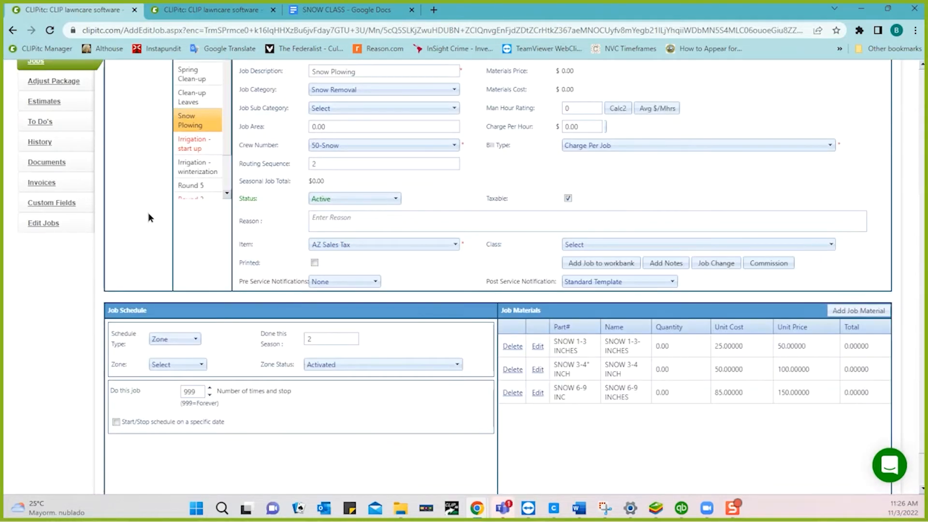
# Add the Snow Plowing job to the workbank, then filter the Record Work list by the customer's property name.
pyautogui.scroll(3, 148, 213)
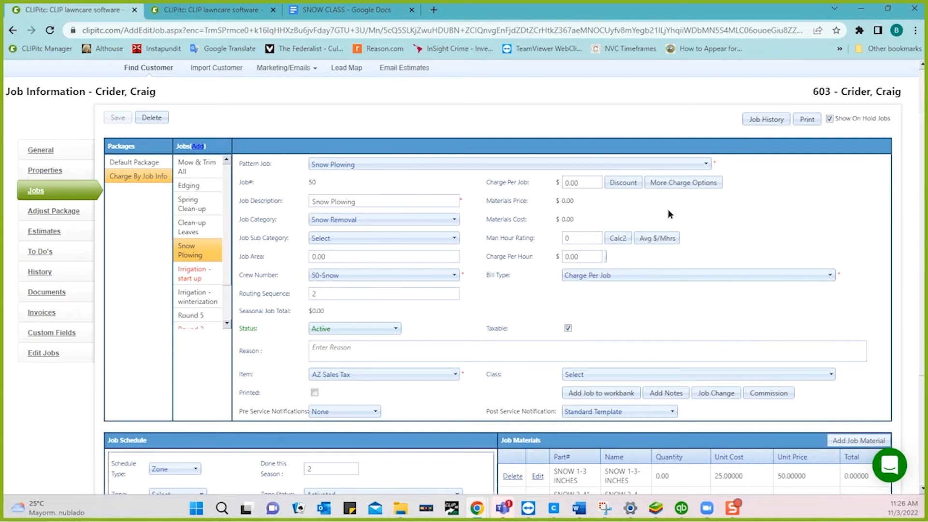
pyautogui.click(610, 394)
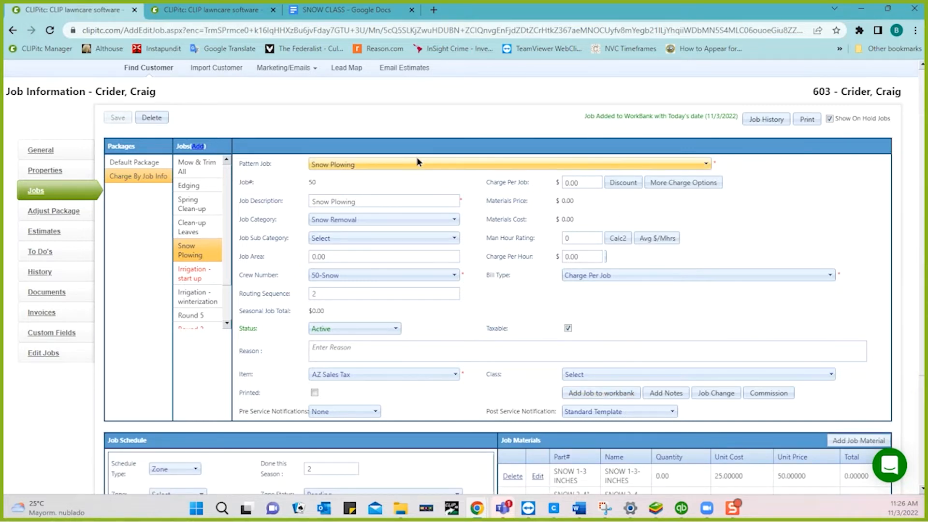
pyautogui.click(196, 11)
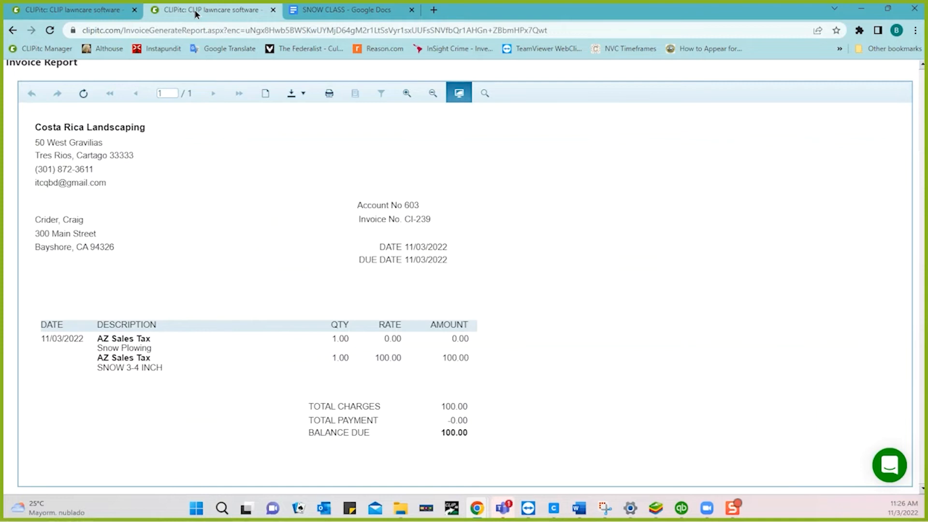
pyautogui.scroll(2, 259, 186)
pyautogui.moveTo(206, 140)
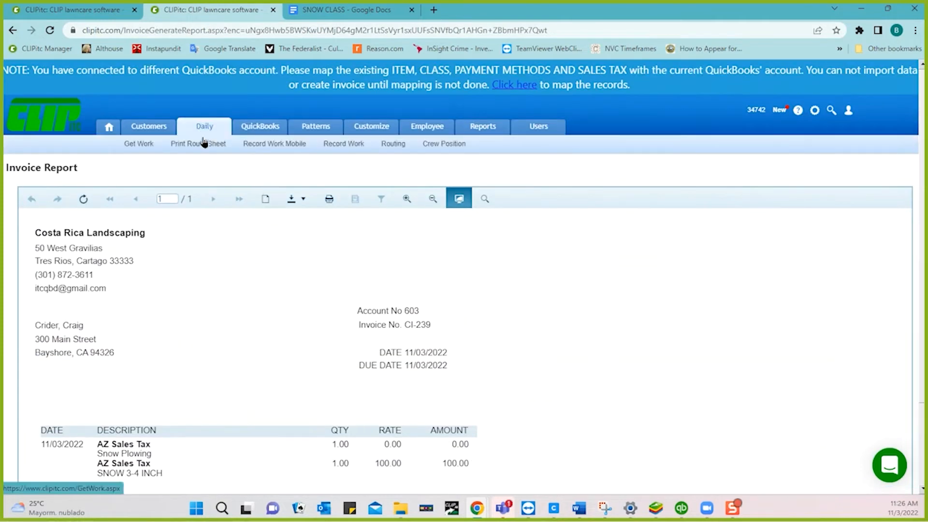
pyautogui.moveTo(308, 130)
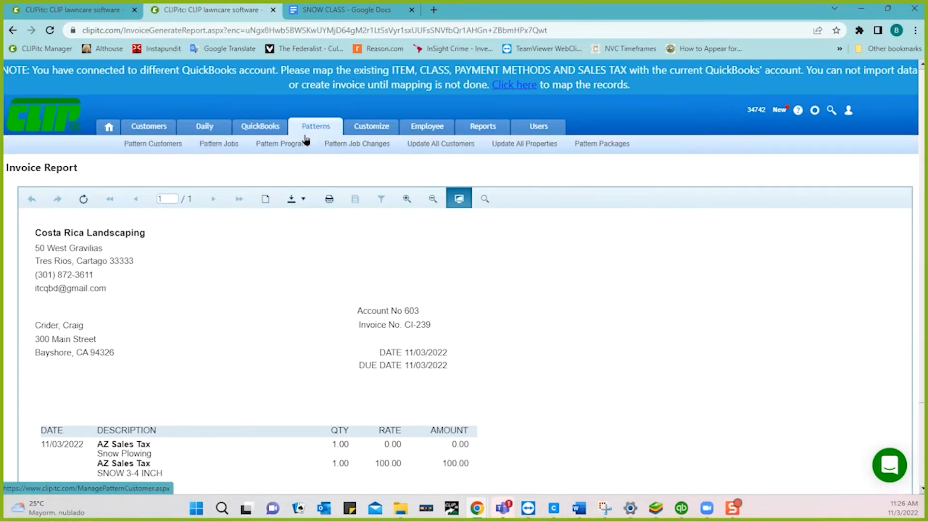
pyautogui.click(216, 133)
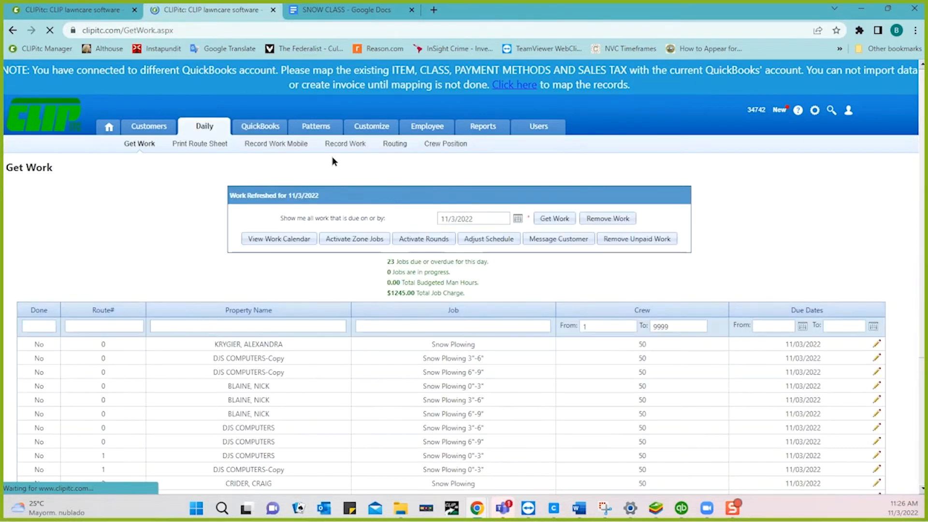
pyautogui.click(338, 144)
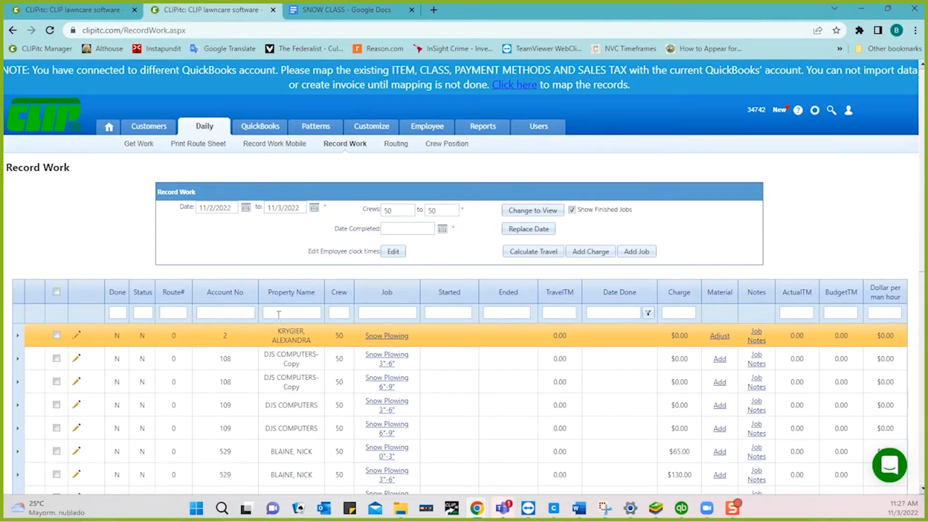
pyautogui.click(278, 314)
pyautogui.write('cri')
pyautogui.press('Return')
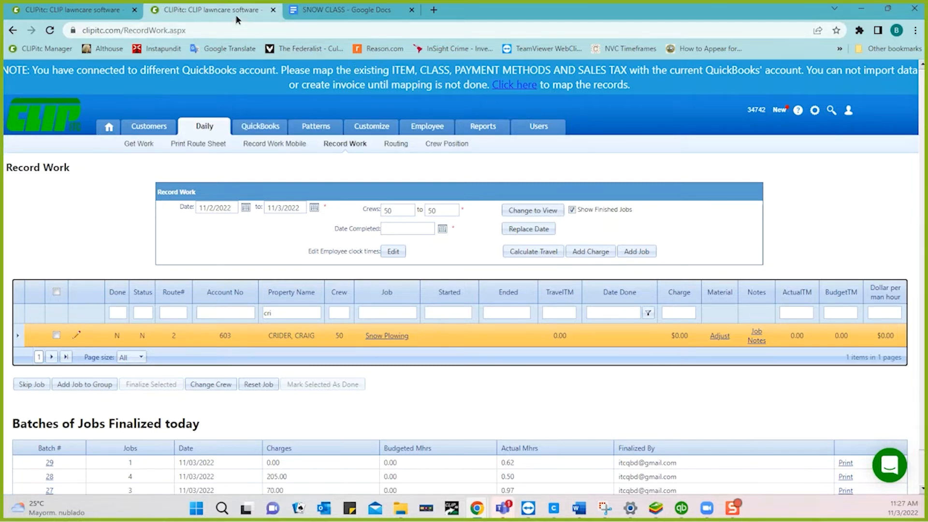
# View the customizable Material list, then open the materials of pattern job 50, Snow Plowing.
pyautogui.click(367, 129)
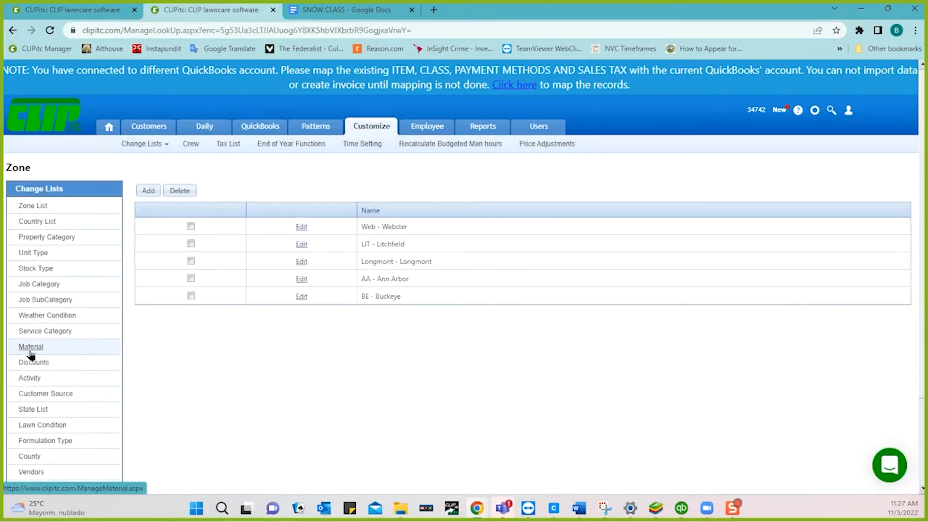
pyautogui.click(30, 352)
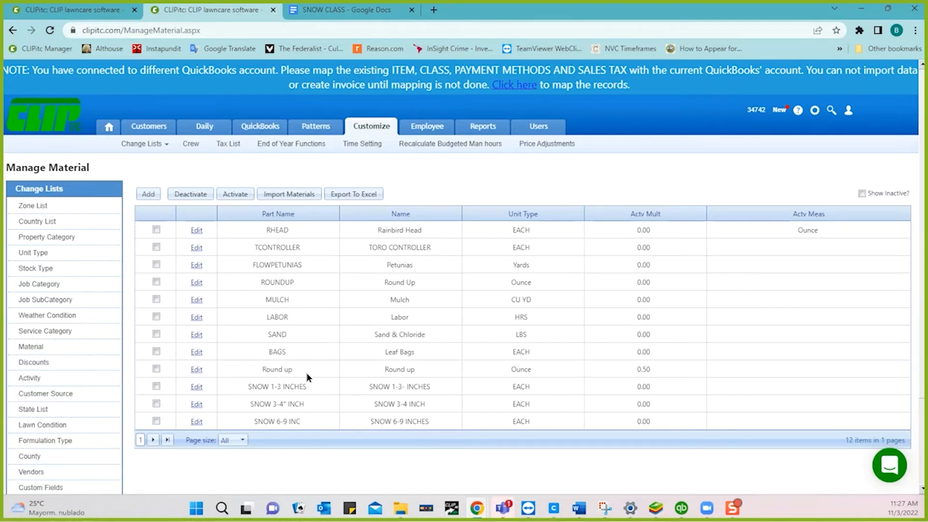
pyautogui.click(307, 128)
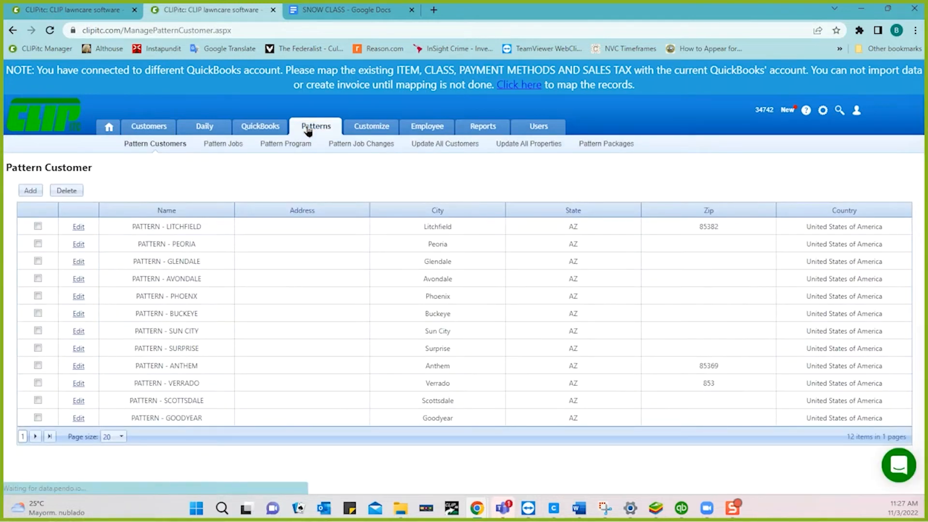
pyautogui.click(236, 149)
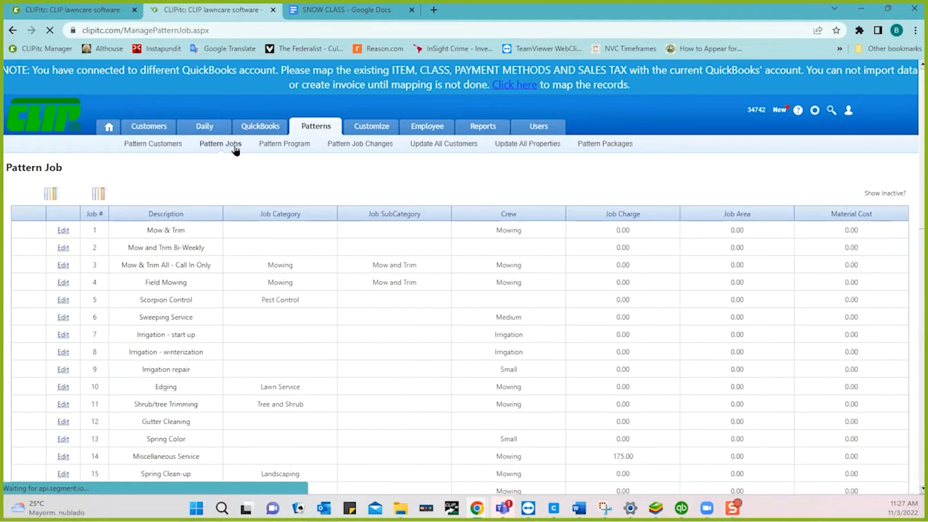
pyautogui.scroll(-5, 164, 382)
pyautogui.scroll(-10, 164, 382)
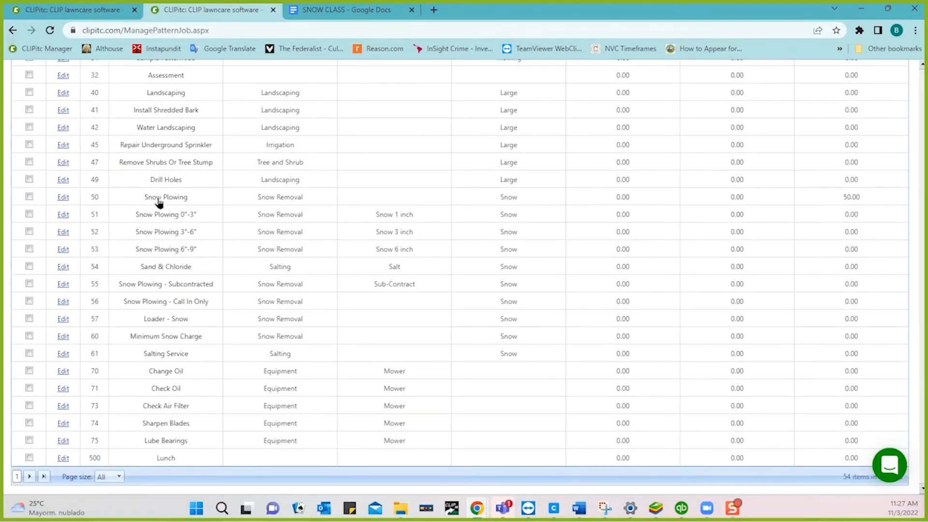
pyautogui.click(63, 198)
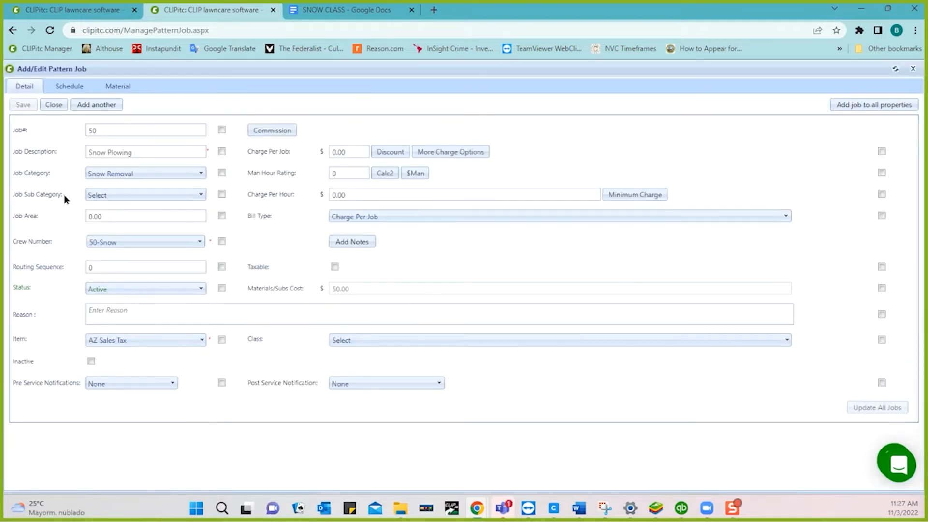
pyautogui.click(119, 89)
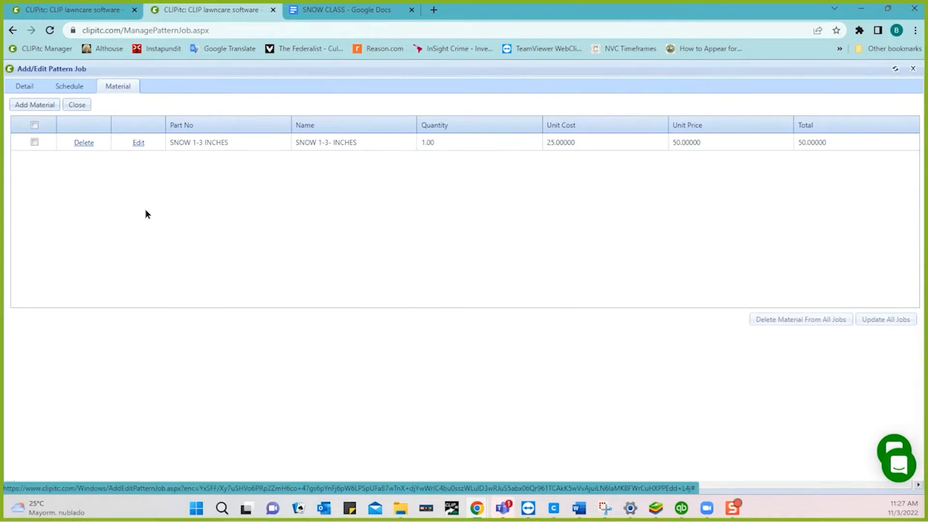
# Add the materials SNOW 3-4" INCH and SNOW 6-9 INC to the Snow Plowing pattern job, each with quantity 0.
pyautogui.click(41, 106)
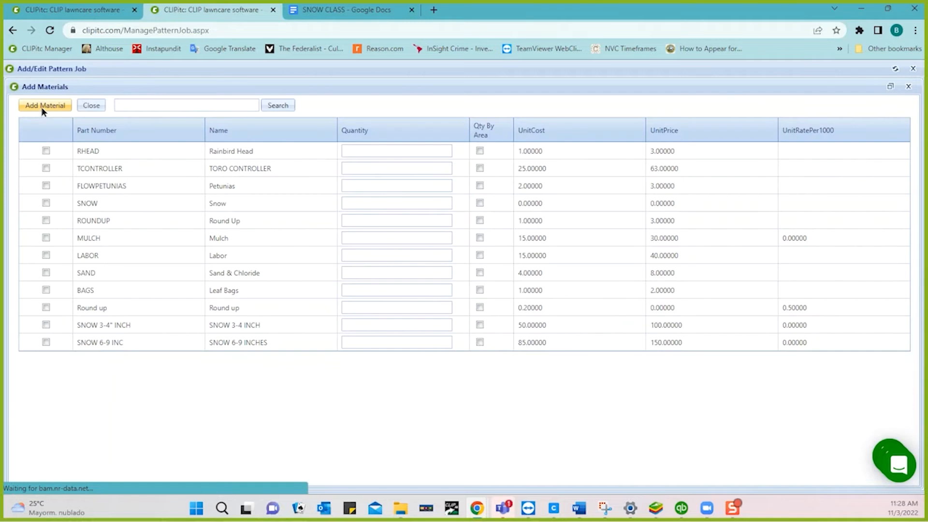
pyautogui.click(46, 326)
pyautogui.click(46, 341)
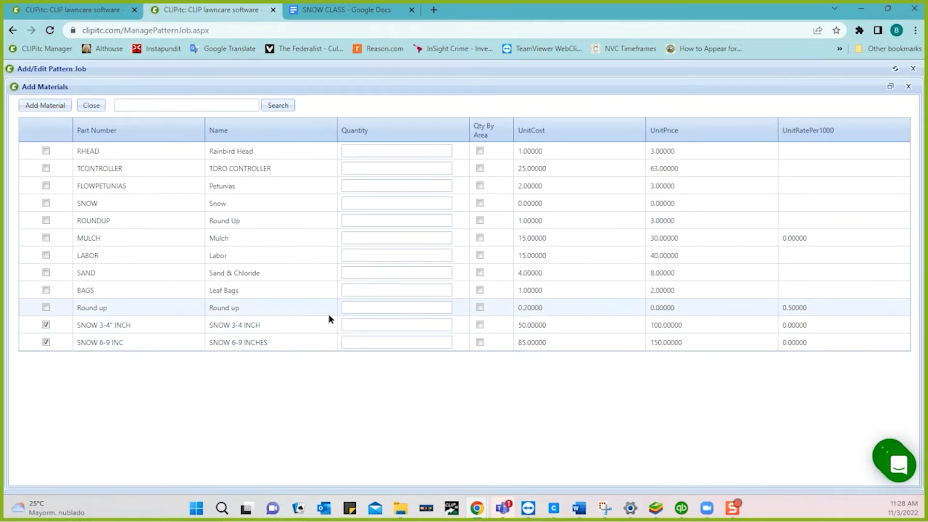
pyautogui.click(355, 325)
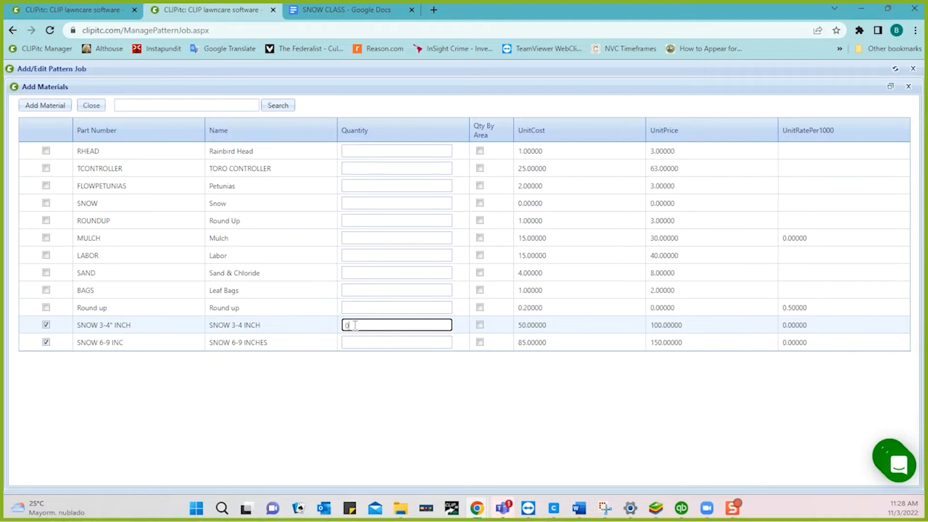
pyautogui.click(352, 341)
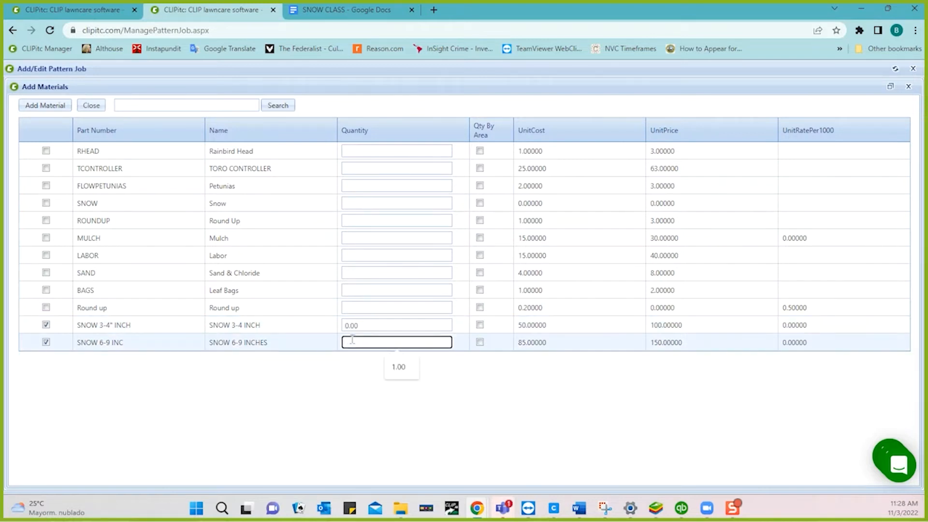
pyautogui.write('0')
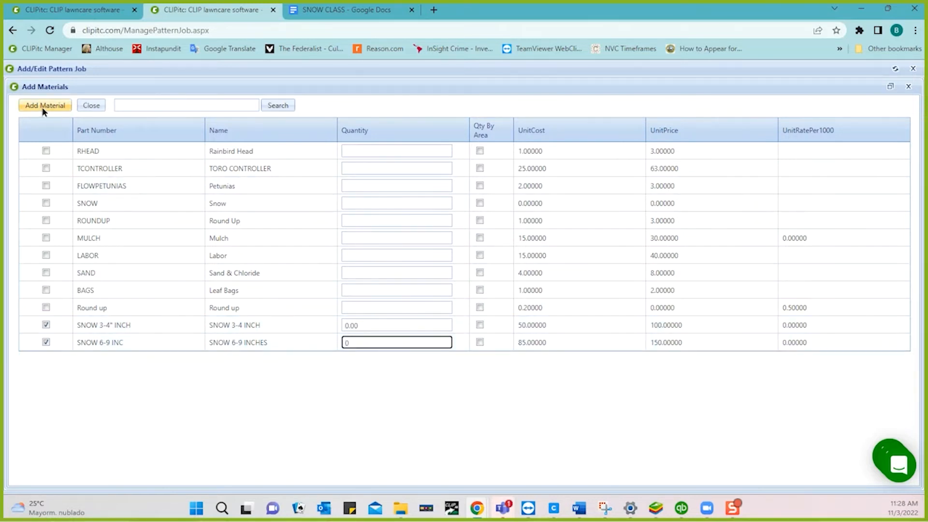
pyautogui.click(44, 107)
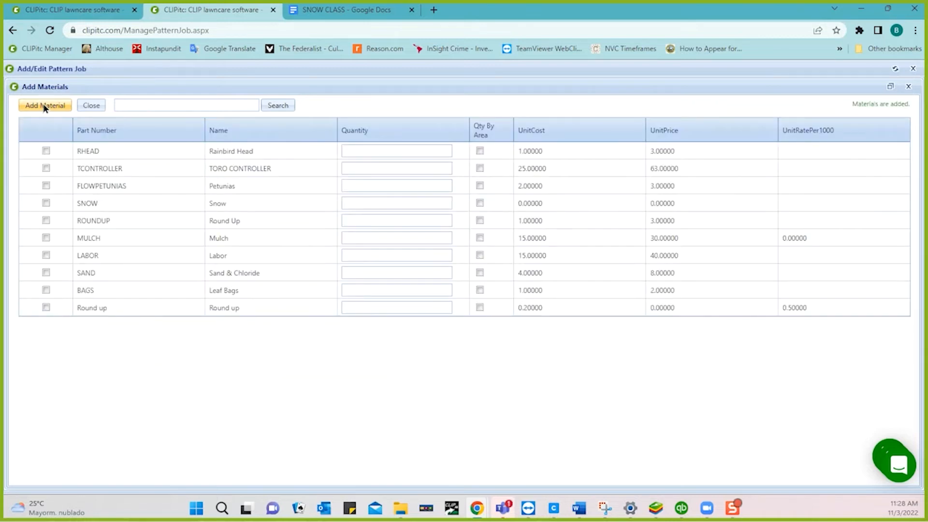
pyautogui.click(88, 105)
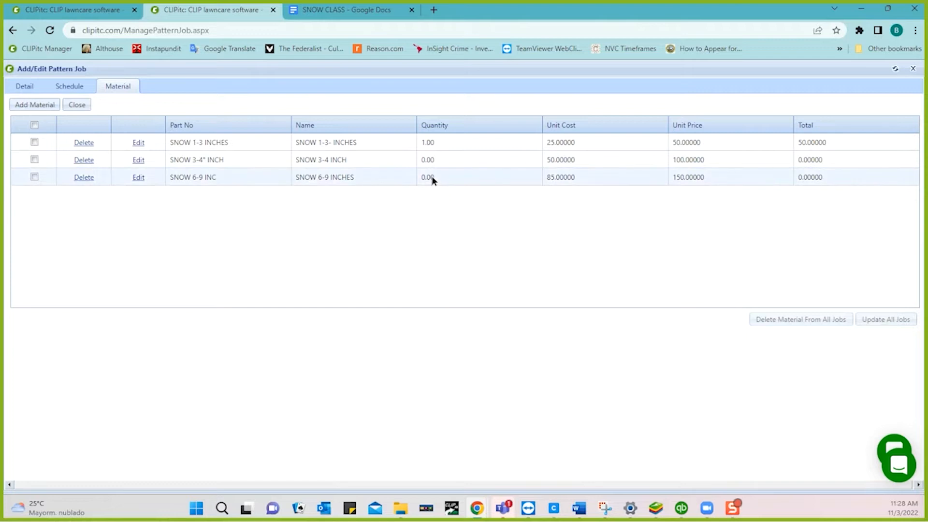
# Set the pattern job's SNOW 1-3 INCHES material quantity to 0 and save.
pyautogui.click(138, 143)
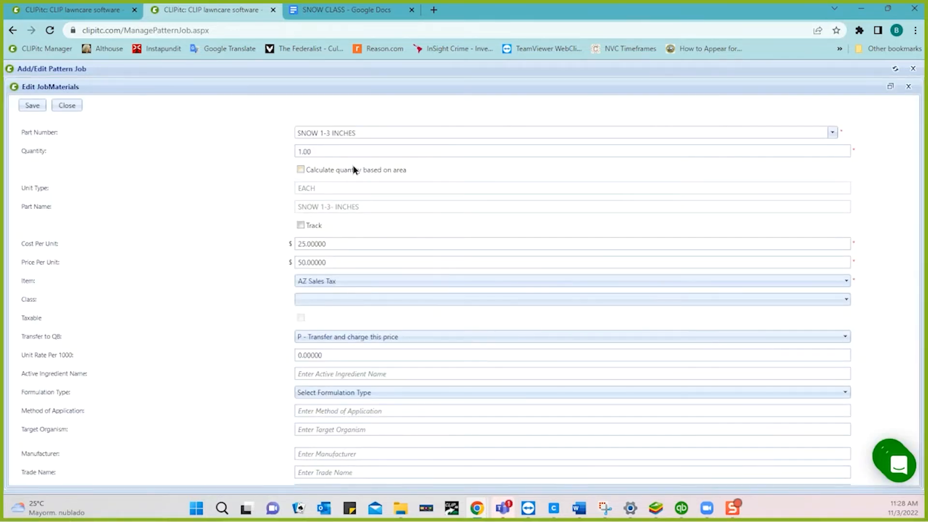
pyautogui.doubleClick(330, 150)
pyautogui.write('0.')
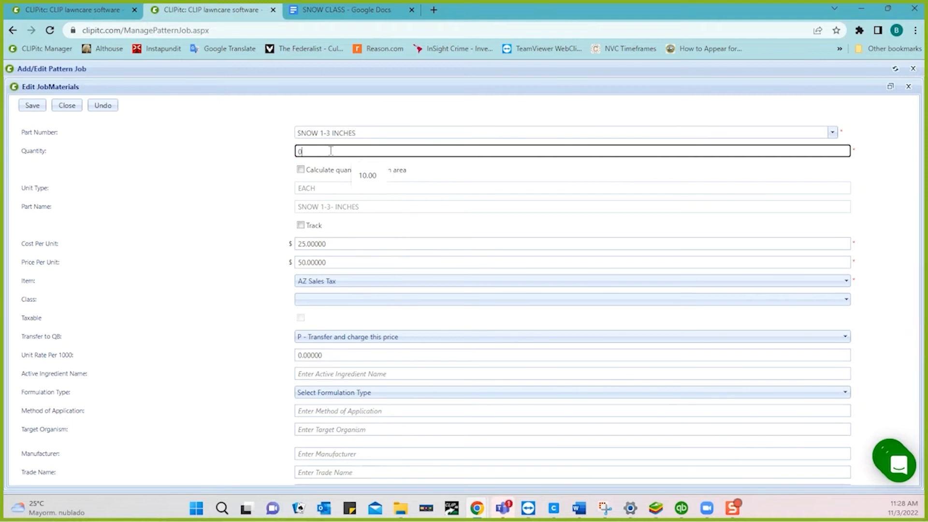
pyautogui.click(30, 105)
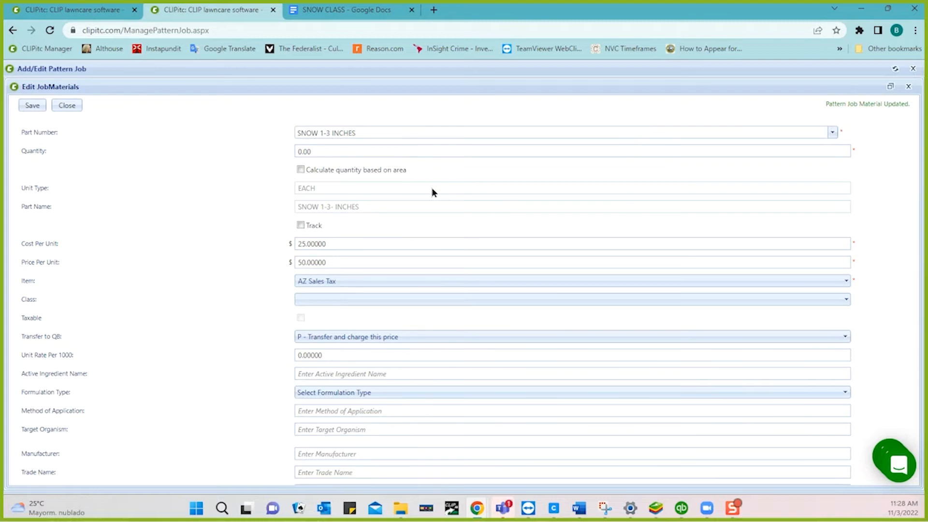
# Save the SNOW 1-3 INCHES material and return to the pattern job's material list.
pyautogui.click(34, 106)
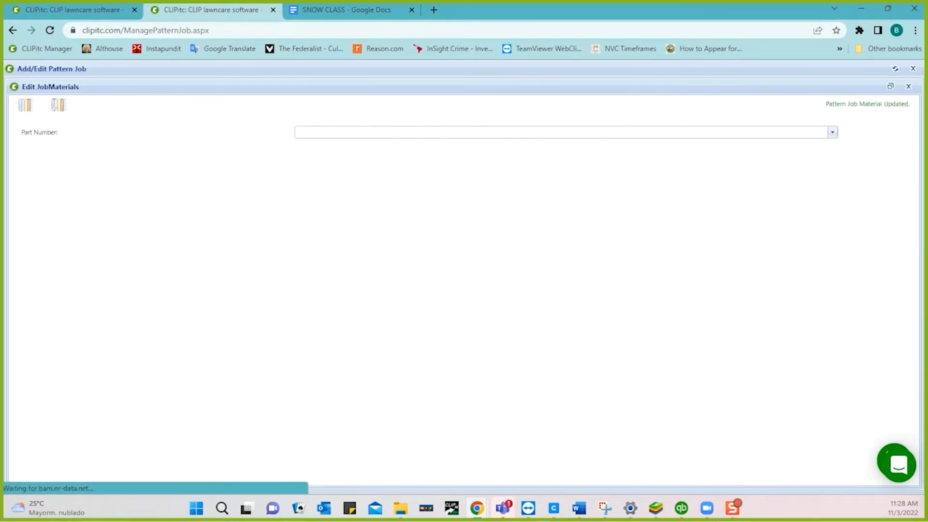
pyautogui.click(57, 106)
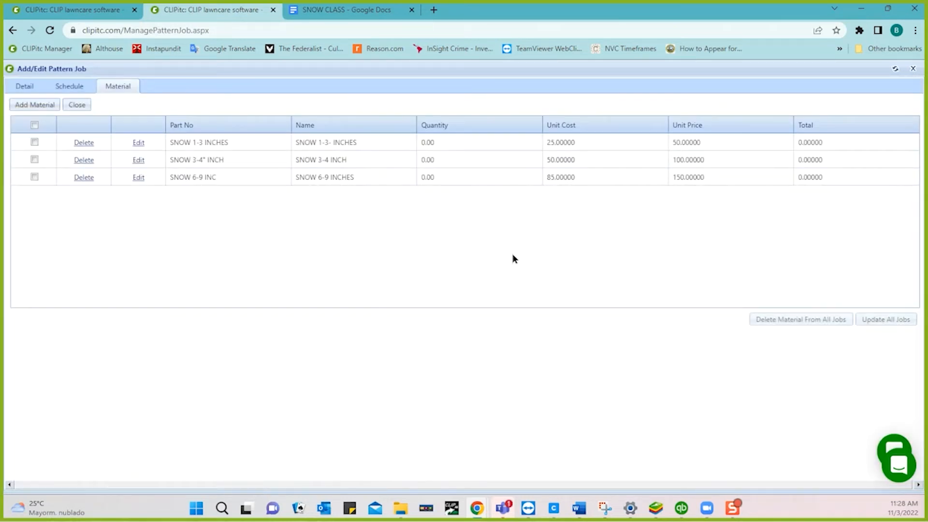
# Select all three snow materials, request updating them in all jobs, and cancel that update.
pyautogui.click(35, 125)
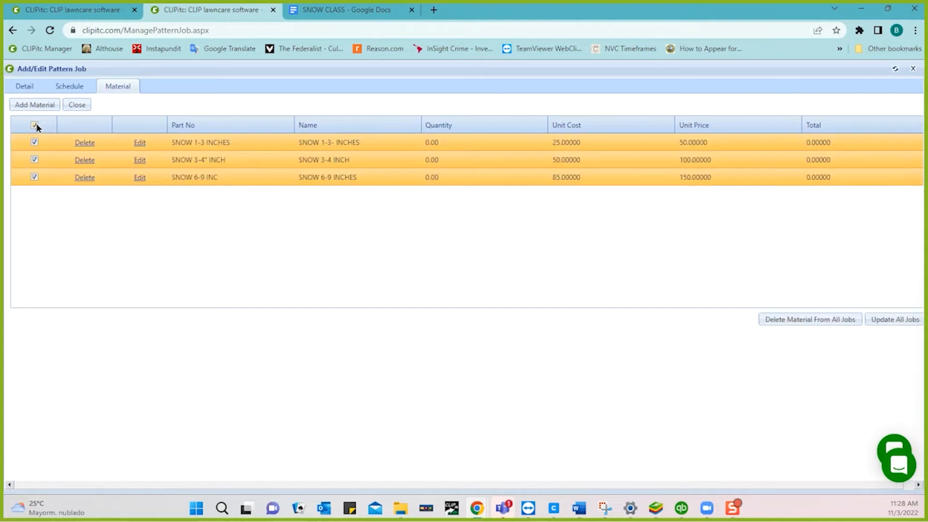
pyautogui.click(893, 321)
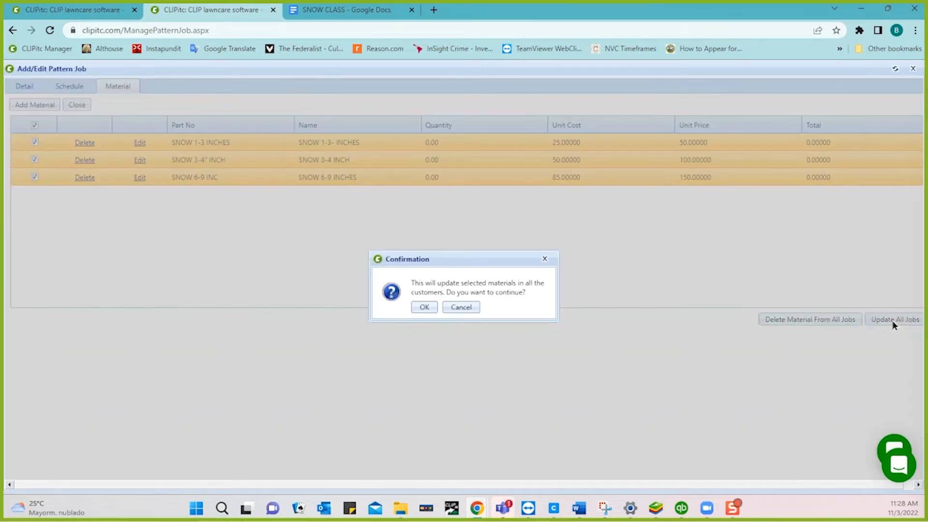
pyautogui.click(462, 309)
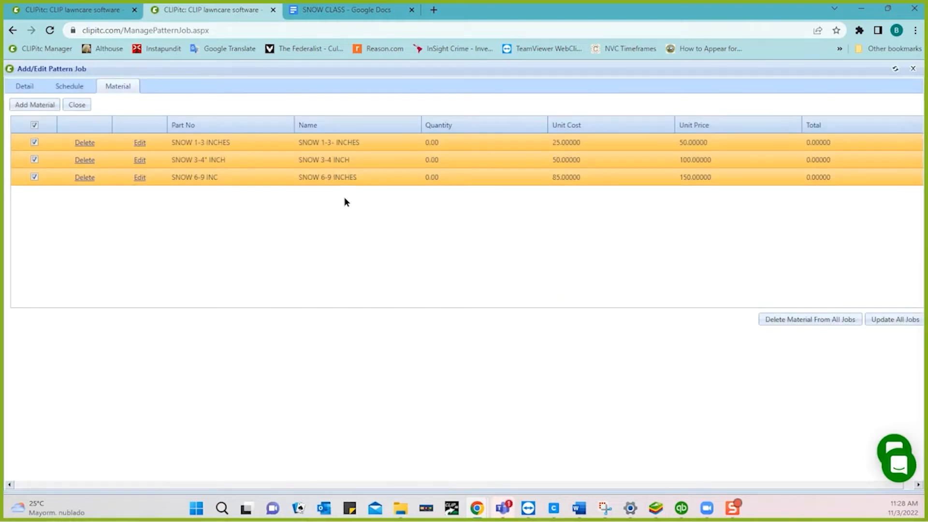
# Check the materials listed on the customer's own Snow Plowing job.
pyautogui.click(70, 13)
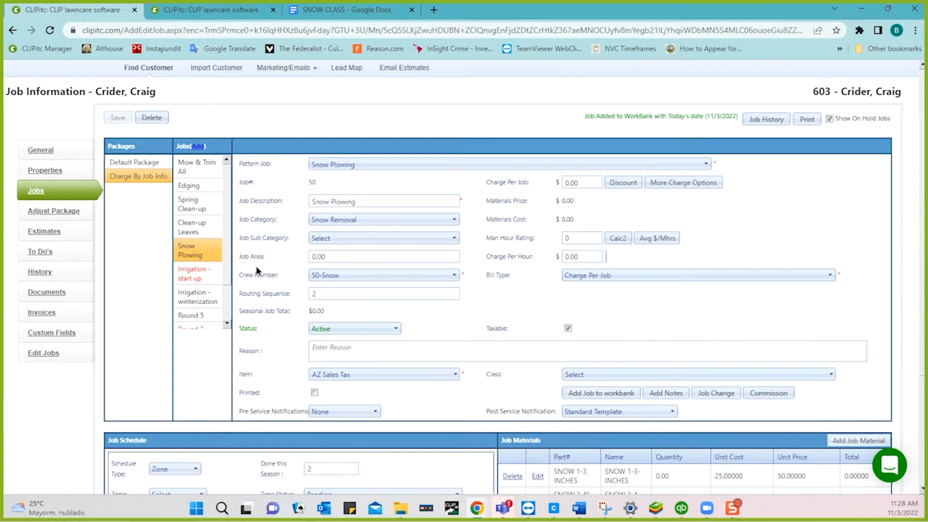
pyautogui.scroll(-3, 638, 339)
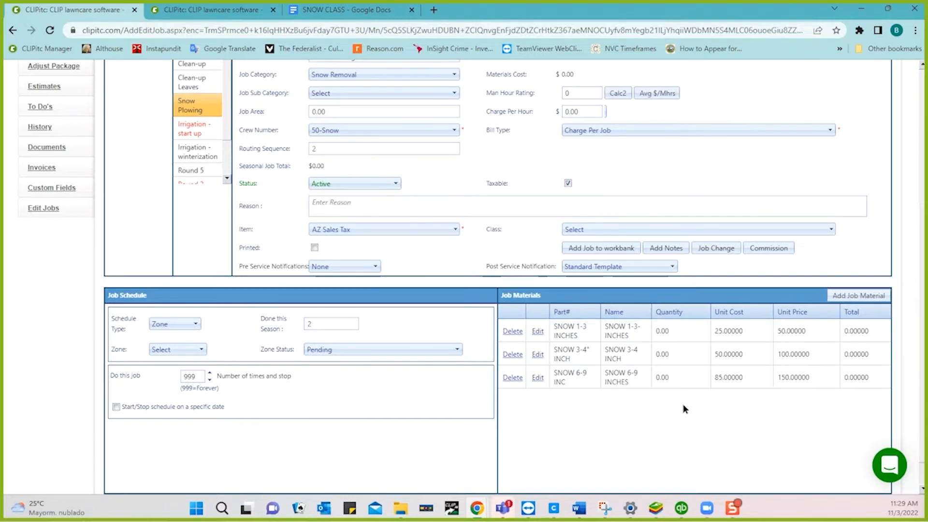
pyautogui.scroll(5, 685, 408)
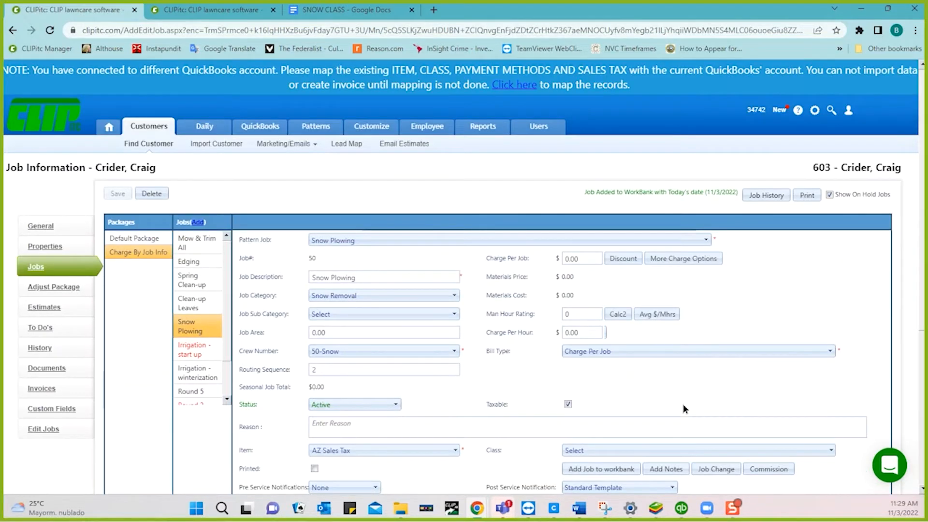
# Close the pattern job's materials, then open Record Work and filter the list by the customer's property name.
pyautogui.click(202, 12)
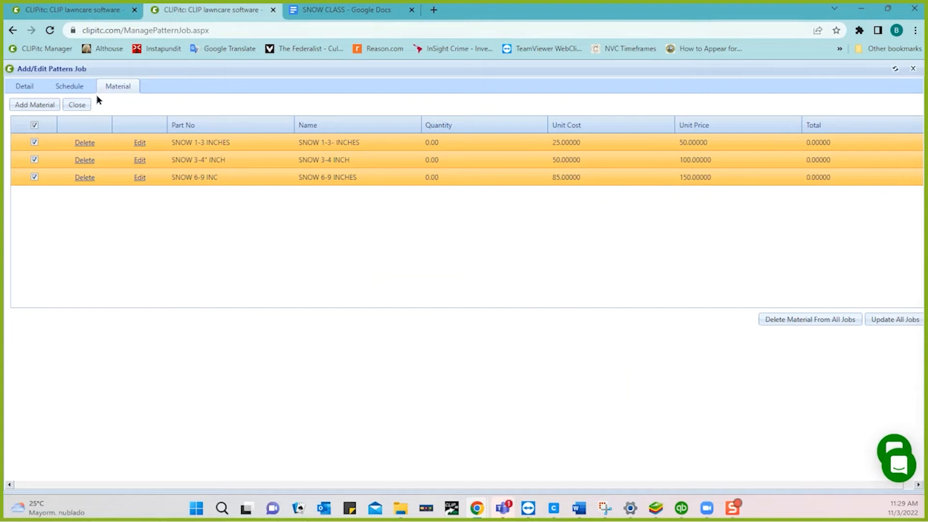
pyautogui.click(78, 105)
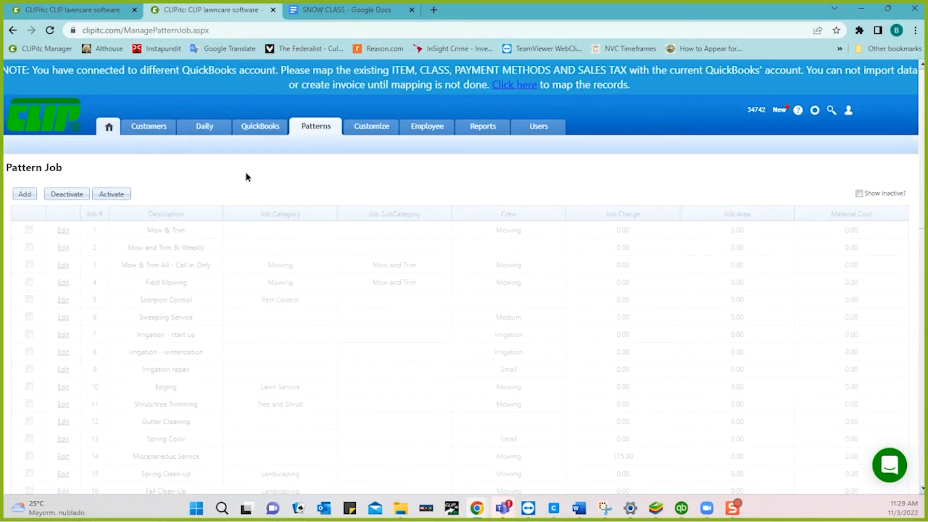
pyautogui.click(207, 131)
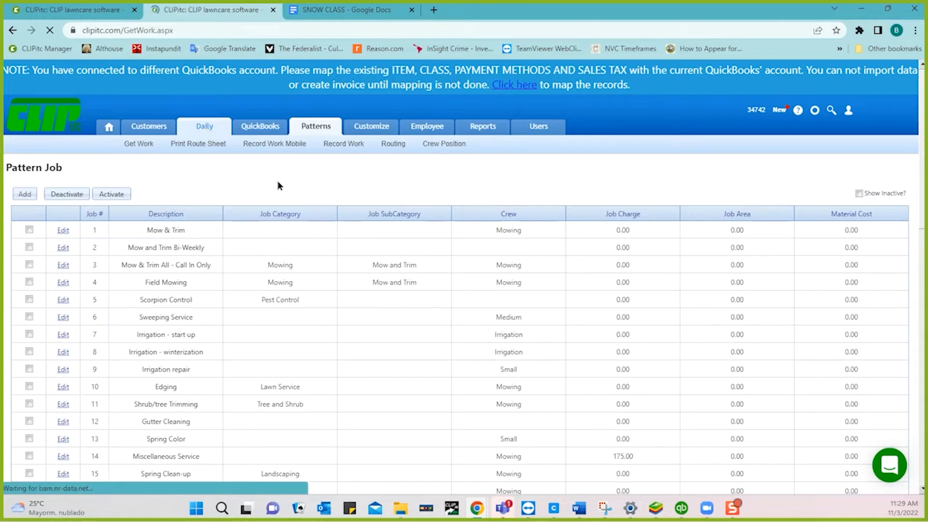
pyautogui.click(330, 145)
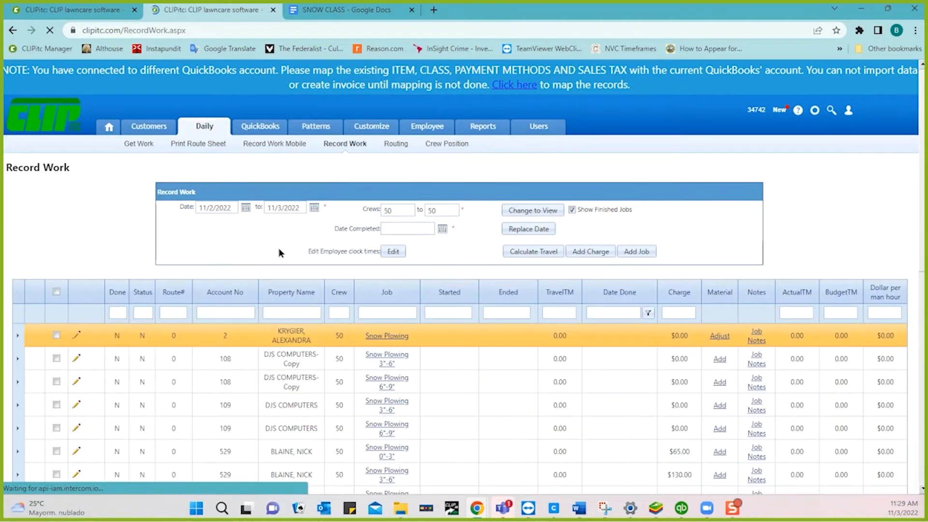
pyautogui.click(278, 310)
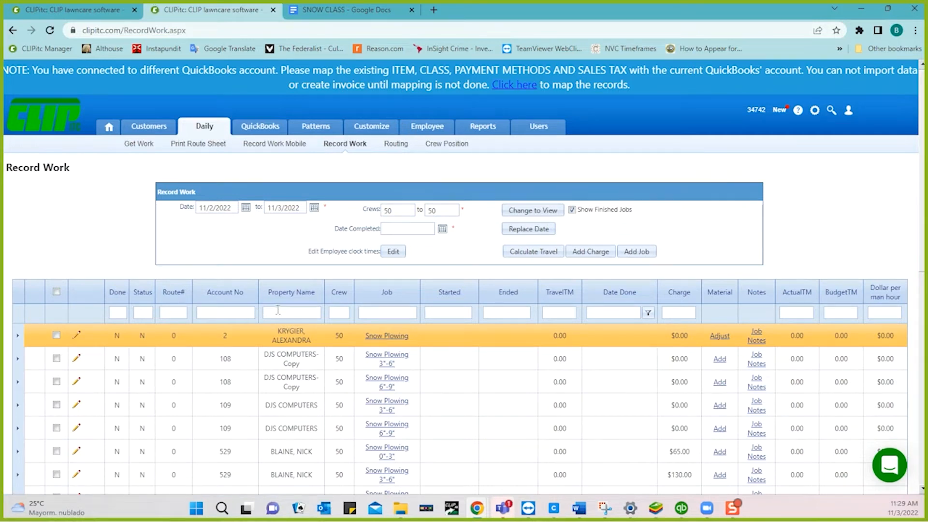
pyautogui.write('crideridd')
pyautogui.press('Tab')
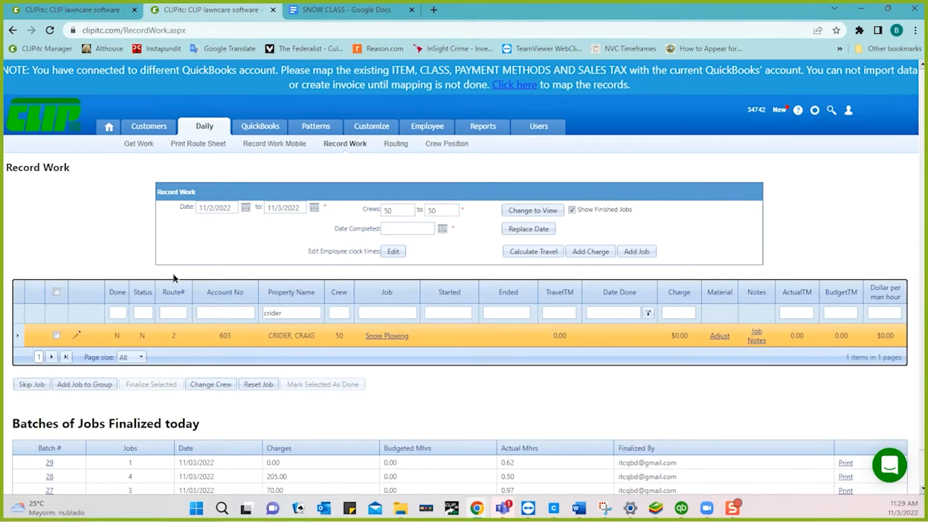
# View the day materials of the customer's Snow Plowing job, then consult the pricing outline in the SNOW CLASS document.
pyautogui.click(719, 336)
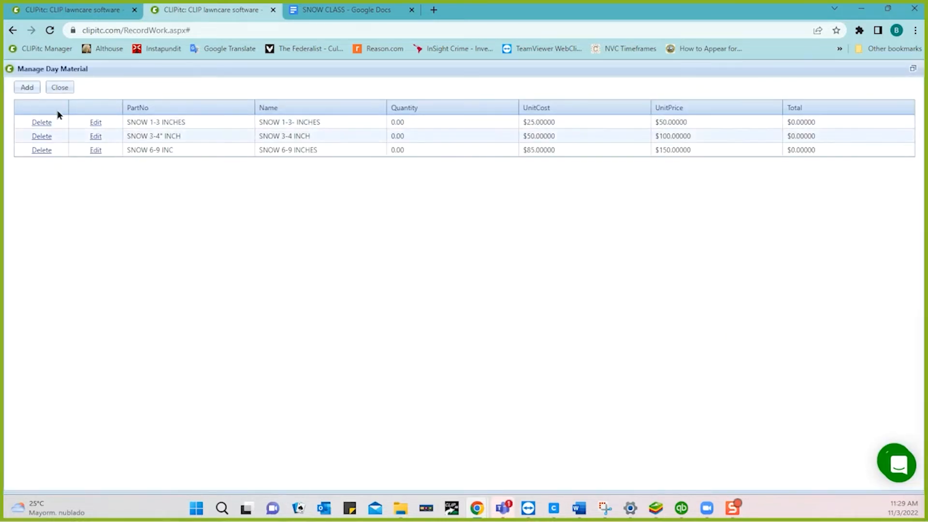
pyautogui.click(60, 89)
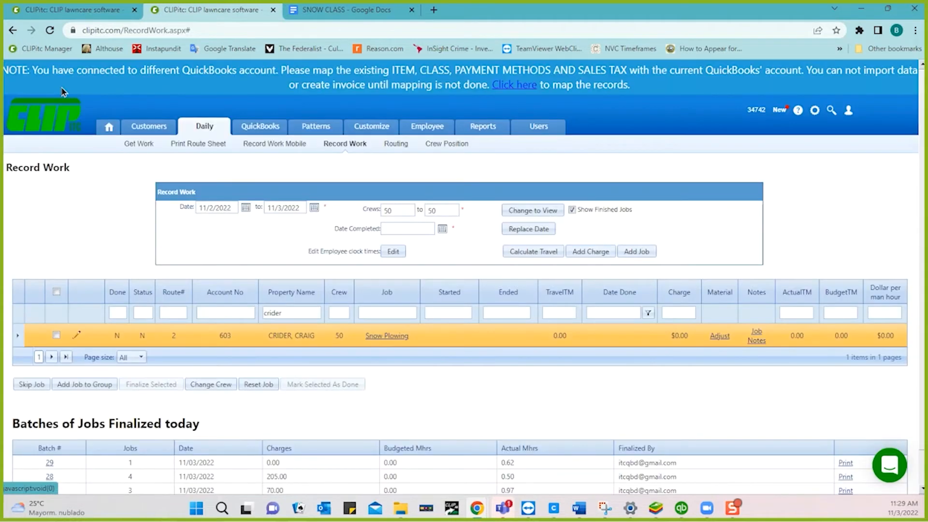
pyautogui.click(313, 14)
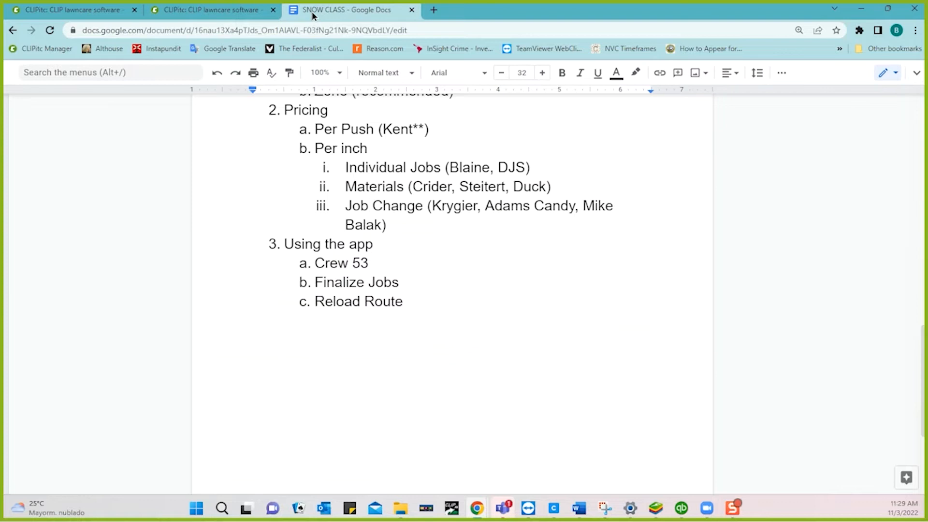
pyautogui.click(220, 11)
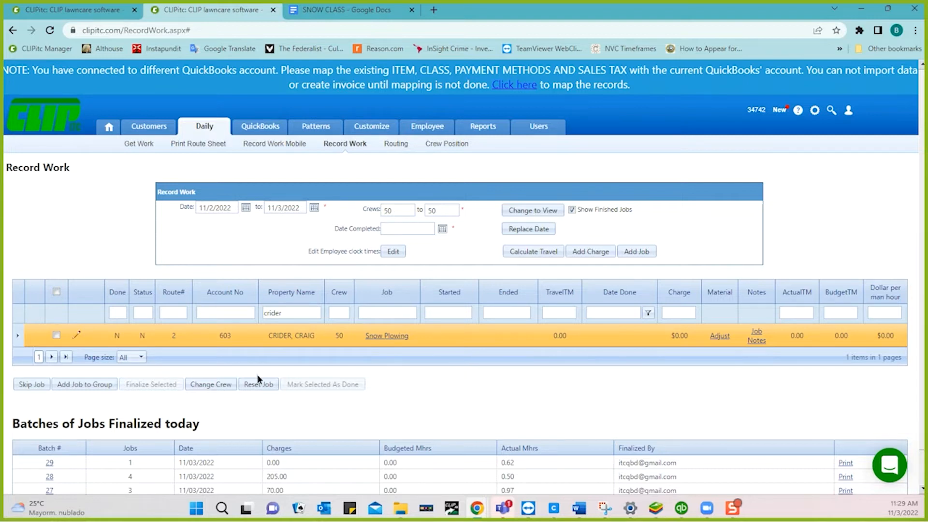
# Mark the customer's Snow Plowing job as done, with start time 11:25 AM and end time 12:00 PM.
pyautogui.click(76, 336)
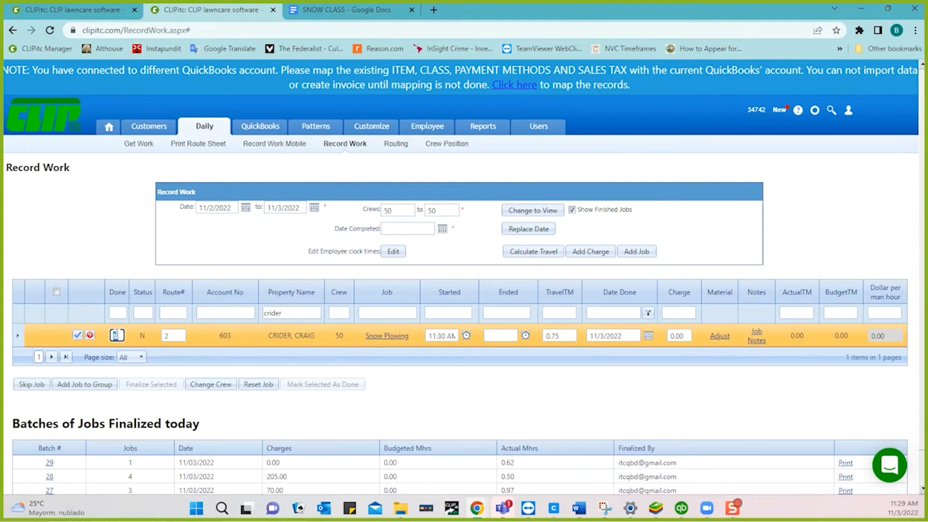
pyautogui.write('y')
pyautogui.press('Tab')
pyautogui.press('Tab')
pyautogui.press('Tab')
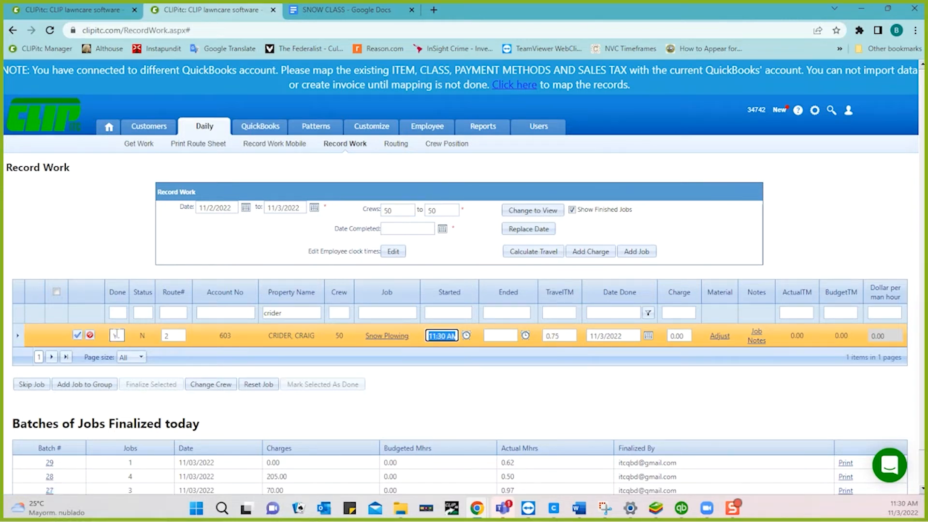
pyautogui.write('1125')
pyautogui.press('Tab')
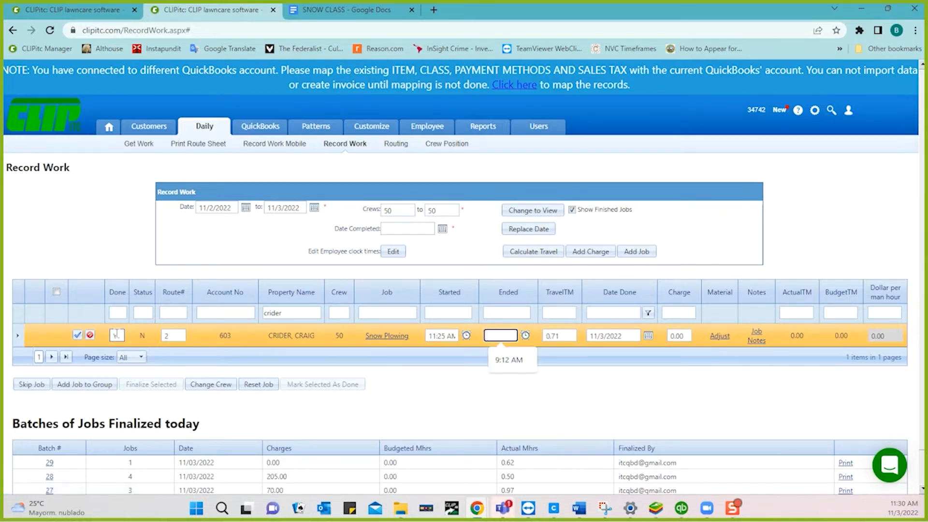
pyautogui.write('1200')
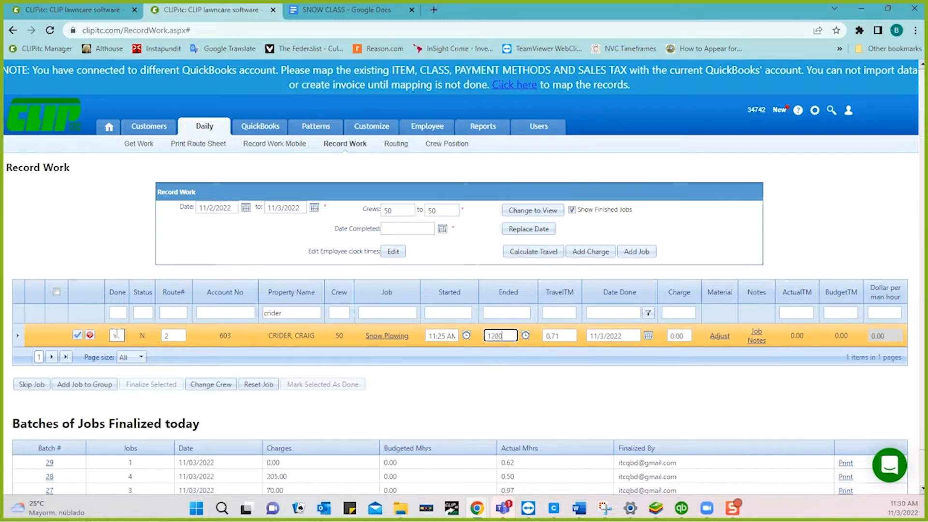
pyautogui.click(515, 369)
# Set the job's SNOW 6-9 INC day material quantity to 1 and save the recorded work.
pyautogui.click(718, 336)
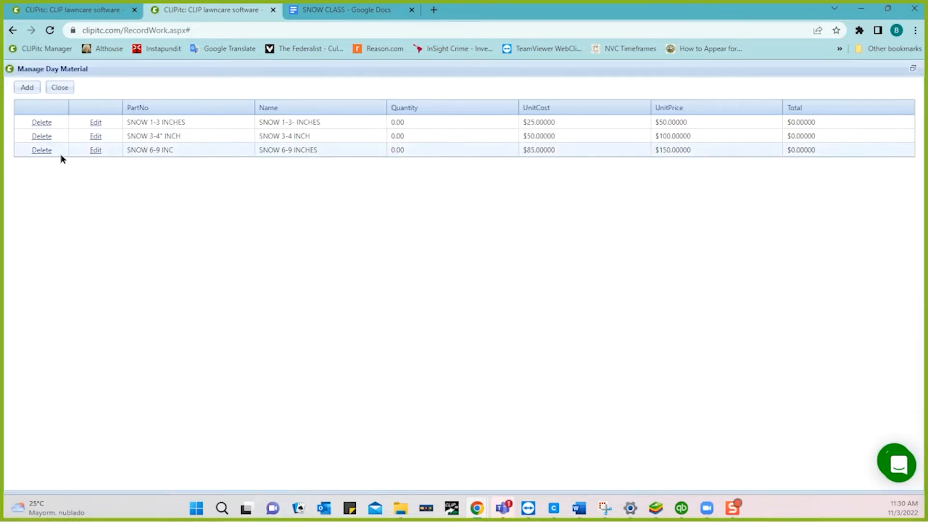
pyautogui.click(96, 152)
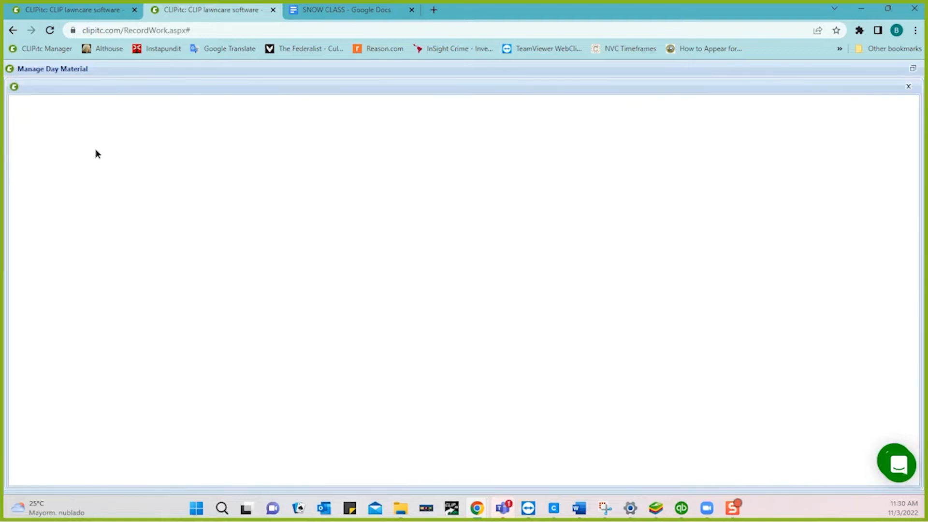
pyautogui.click(322, 151)
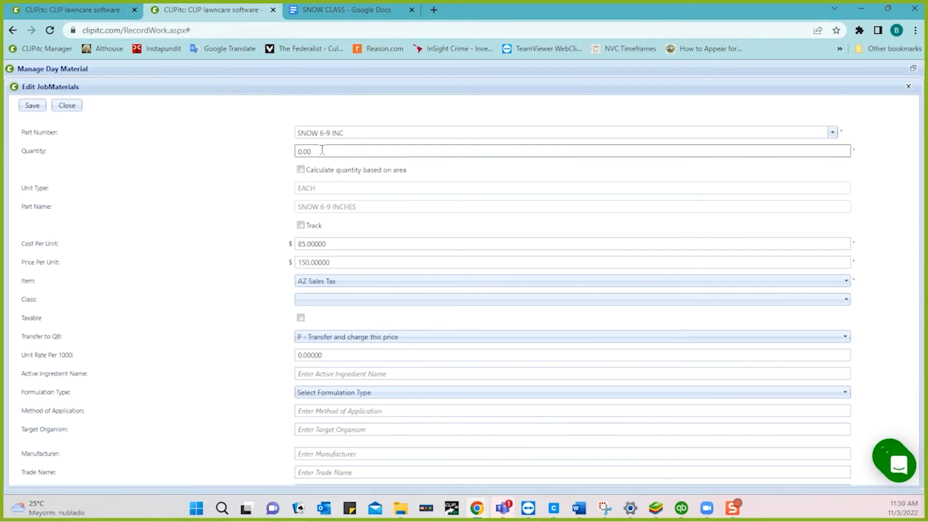
pyautogui.write('1')
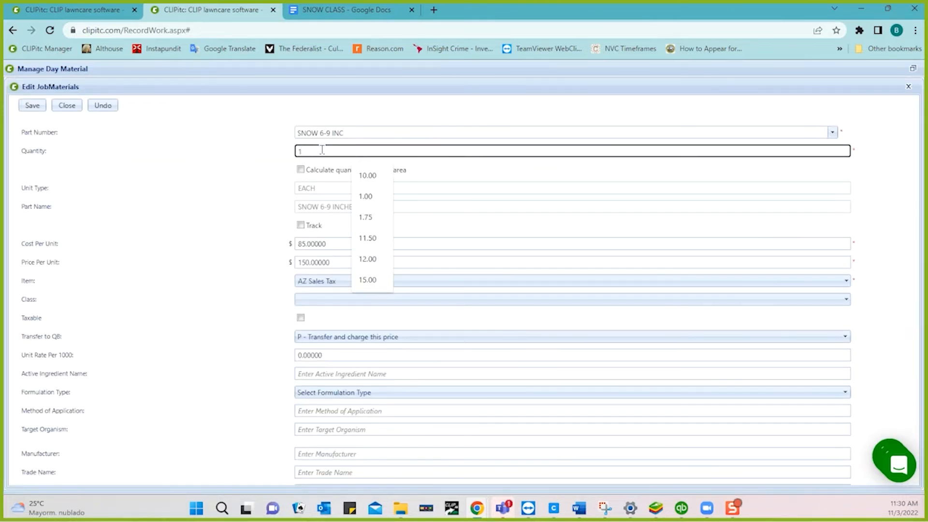
pyautogui.click(40, 105)
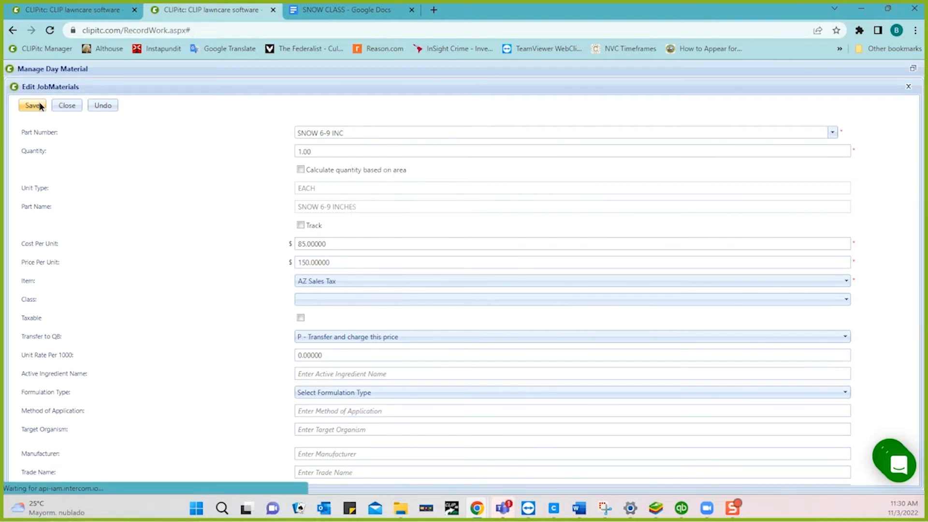
pyautogui.click(64, 103)
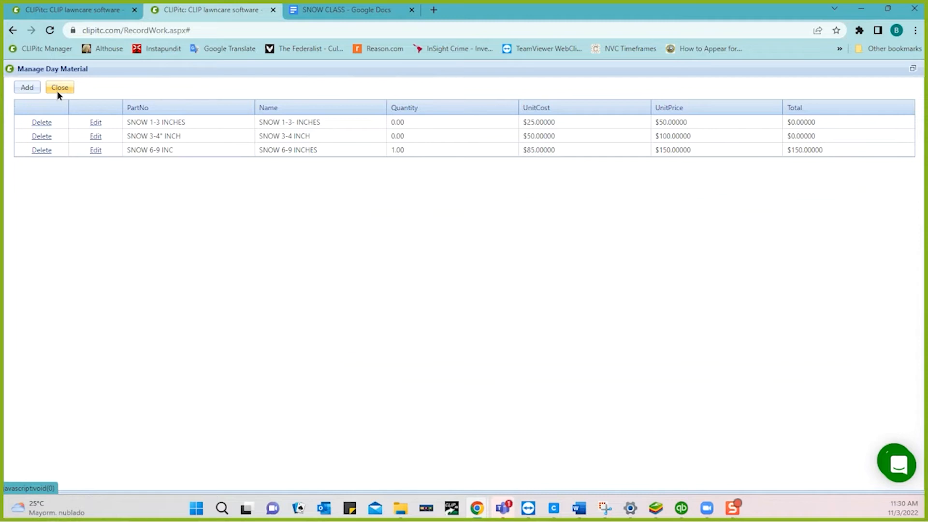
pyautogui.click(58, 92)
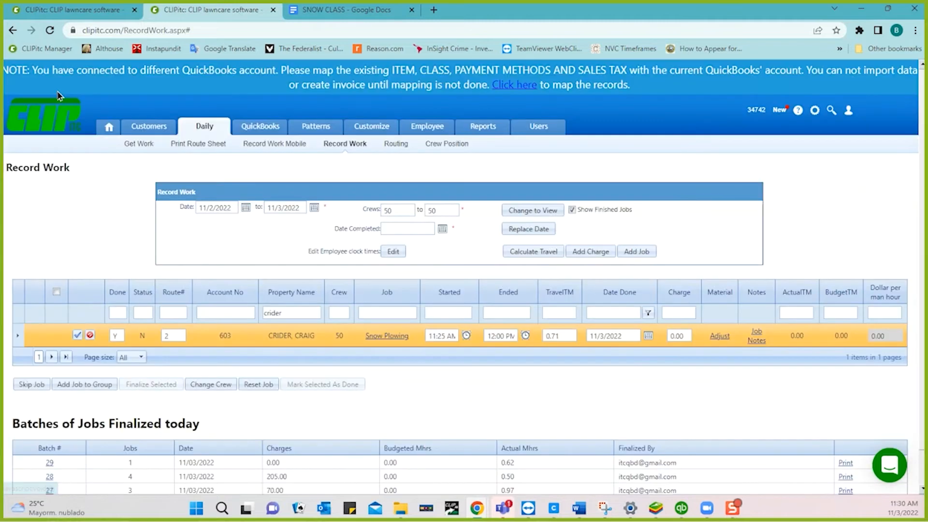
pyautogui.click(77, 335)
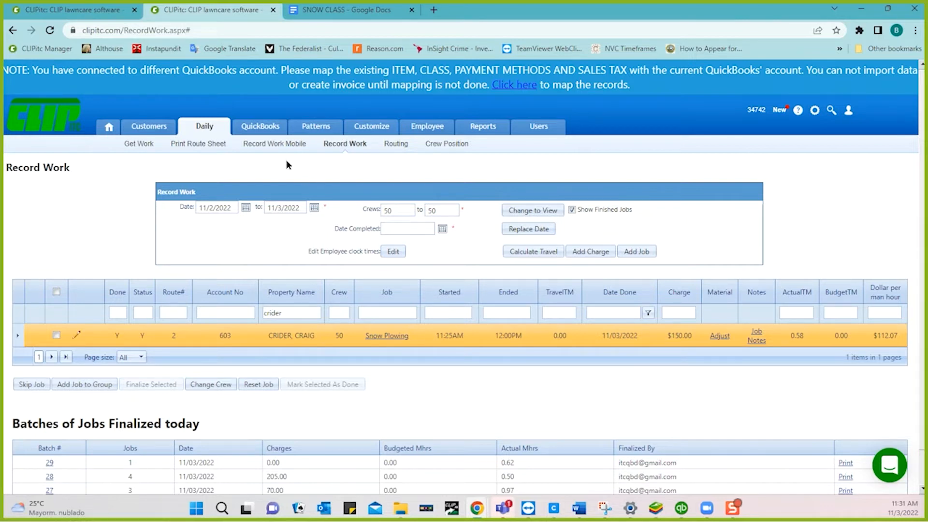
# Open the QuickBooks invoice page in a new browser tab and bring up the job selection for individual invoices.
pyautogui.rightClick(257, 130)
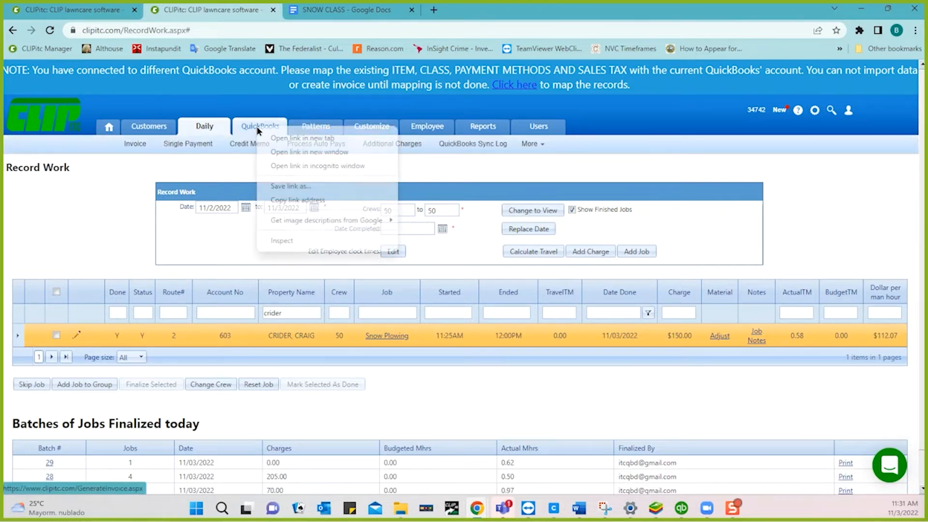
pyautogui.click(282, 139)
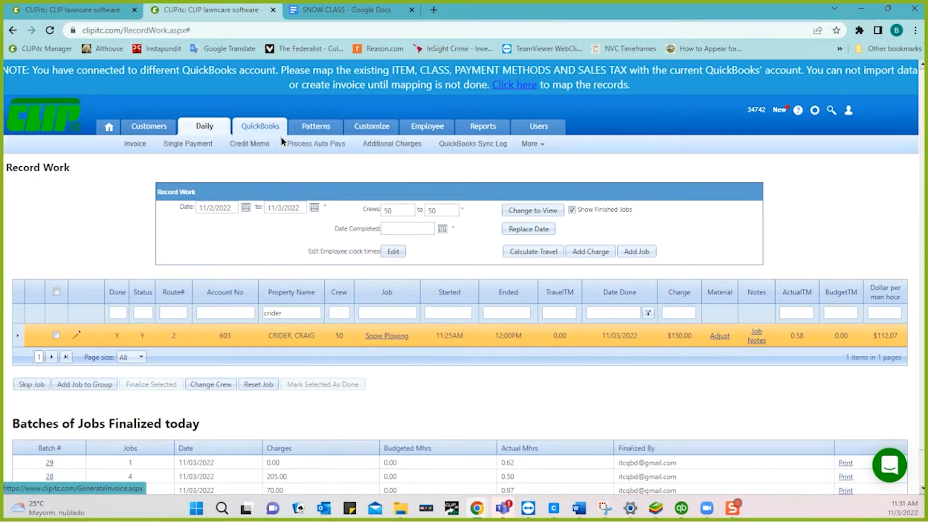
pyautogui.click(331, 13)
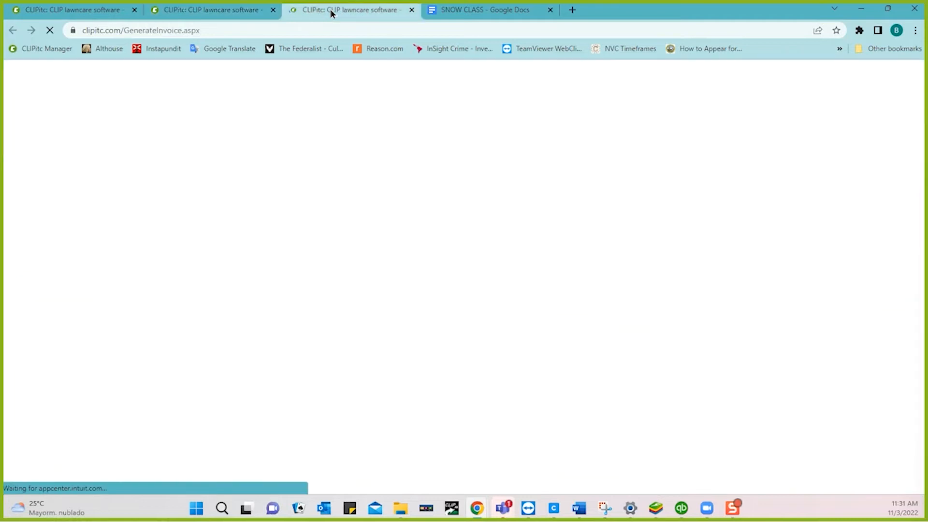
pyautogui.scroll(-6, 369, 319)
pyautogui.scroll(-3, 369, 319)
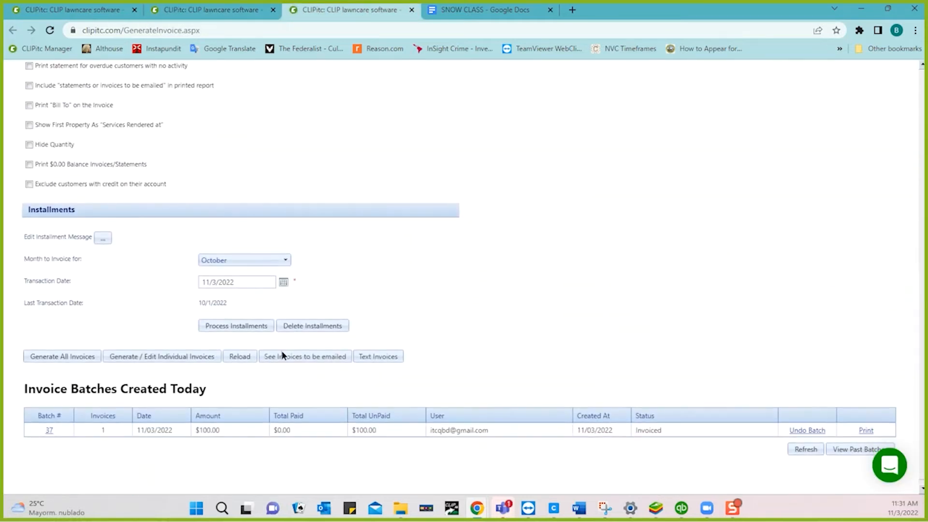
pyautogui.click(183, 358)
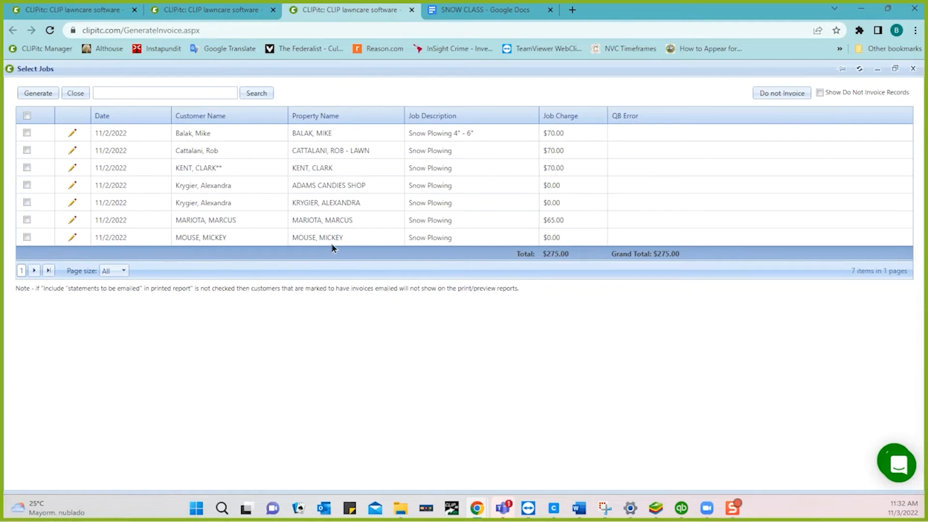
# Leave the job selection and view the printable invoice report of today's batch, then return to the pricing outline in the SNOW CLASS document.
pyautogui.click(75, 94)
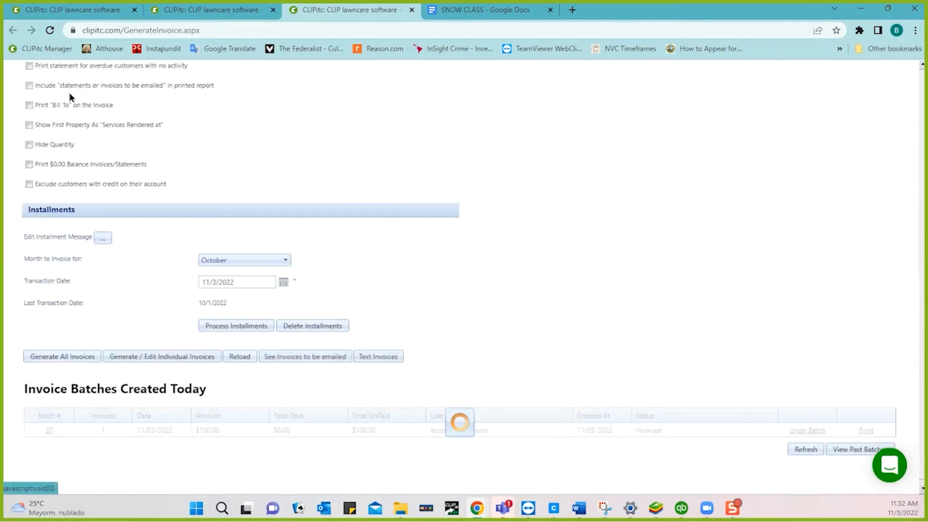
pyautogui.scroll(10, 290, 107)
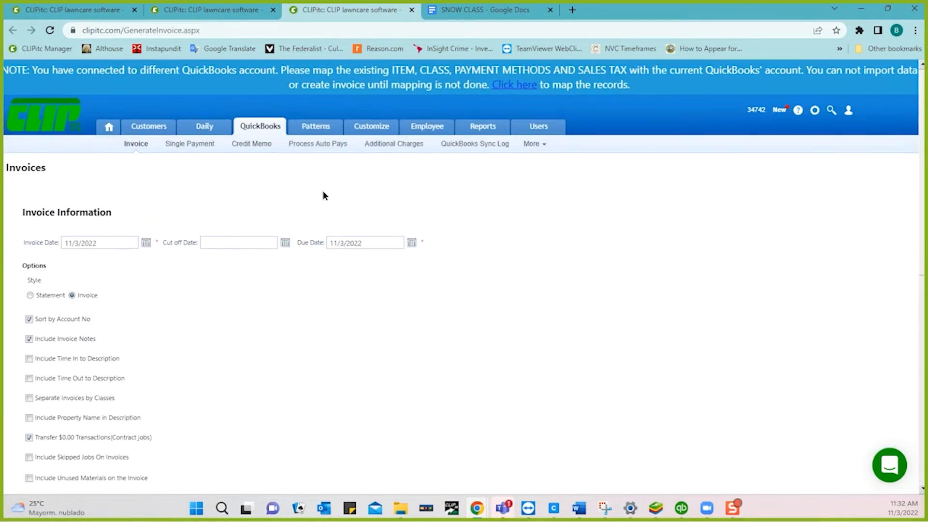
pyautogui.scroll(-10, 323, 193)
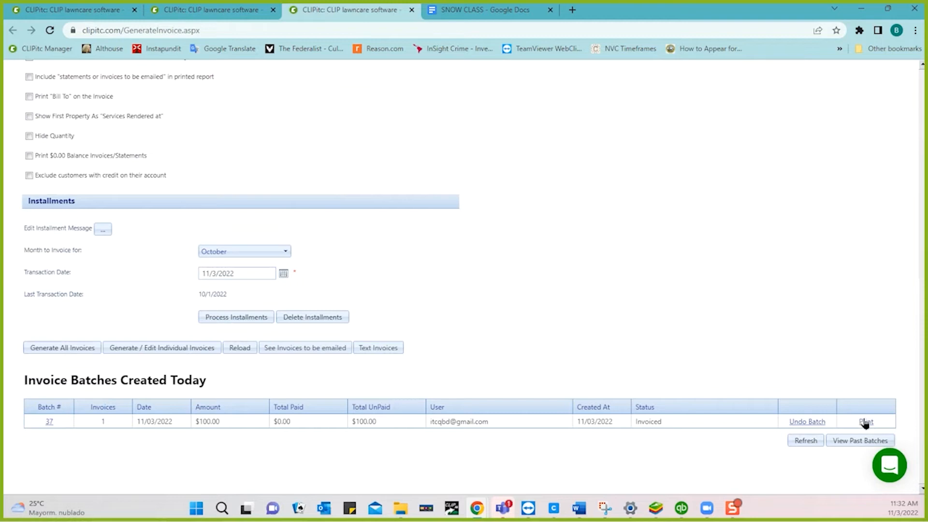
pyautogui.click(865, 422)
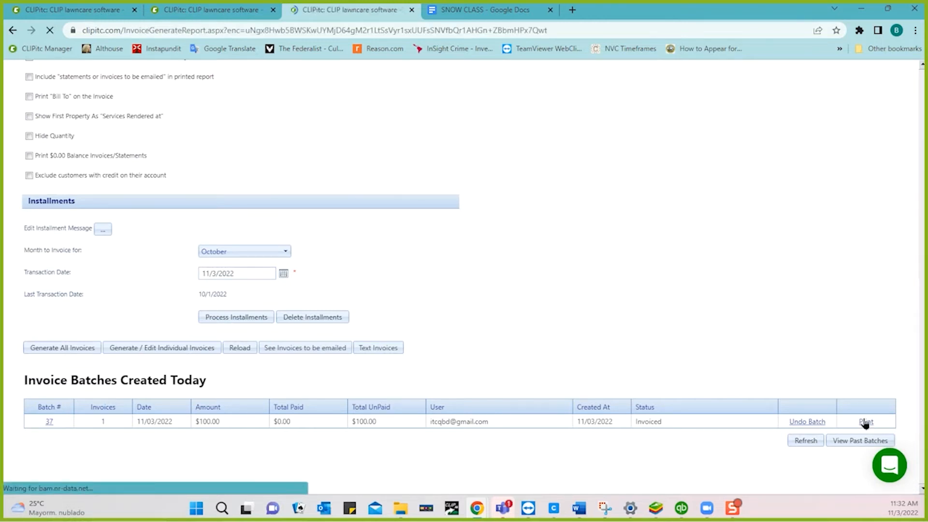
pyautogui.scroll(-3, 457, 409)
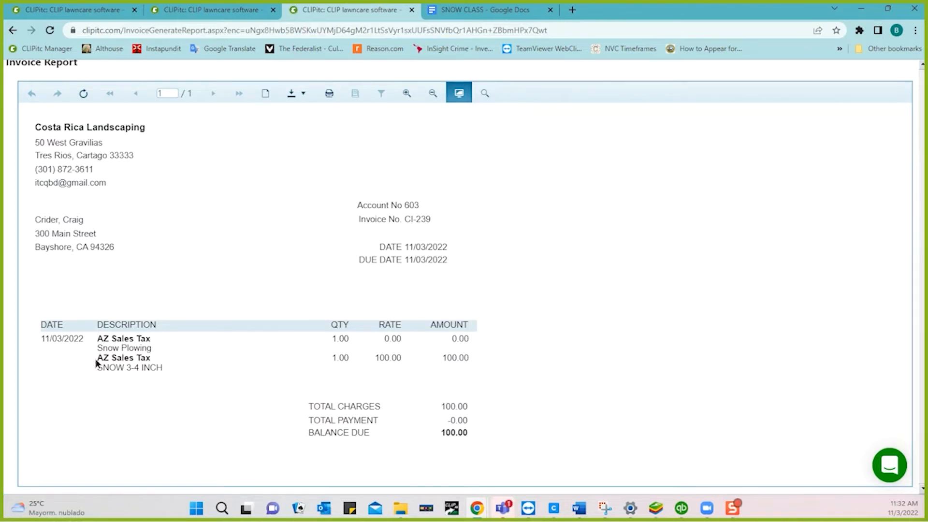
pyautogui.scroll(3, 286, 272)
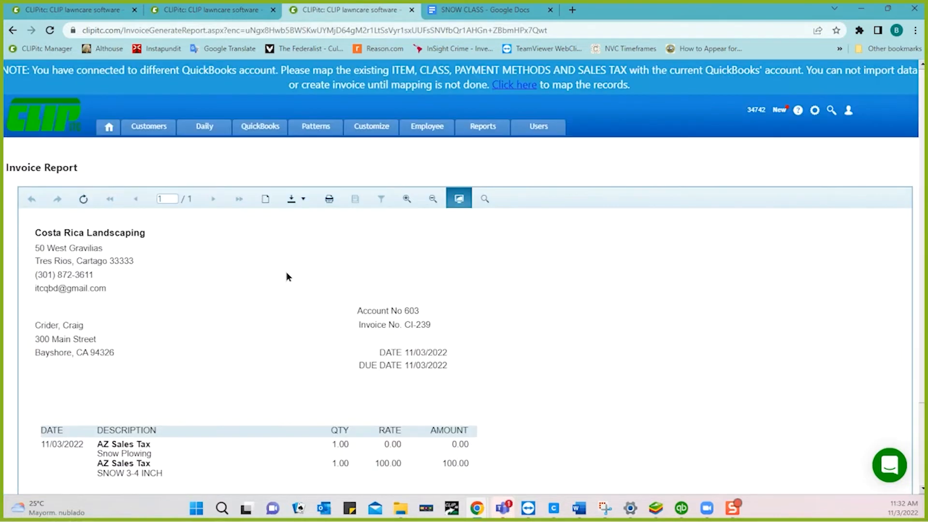
pyautogui.click(467, 7)
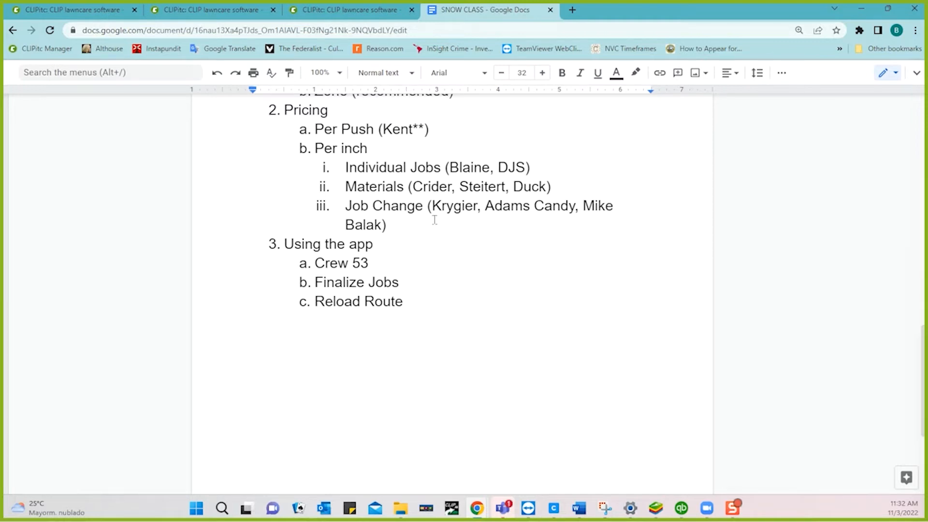
# Switch to CLIPitc, open the pattern job changes and choose Snow Plowing as the pattern job.
pyautogui.click(352, 12)
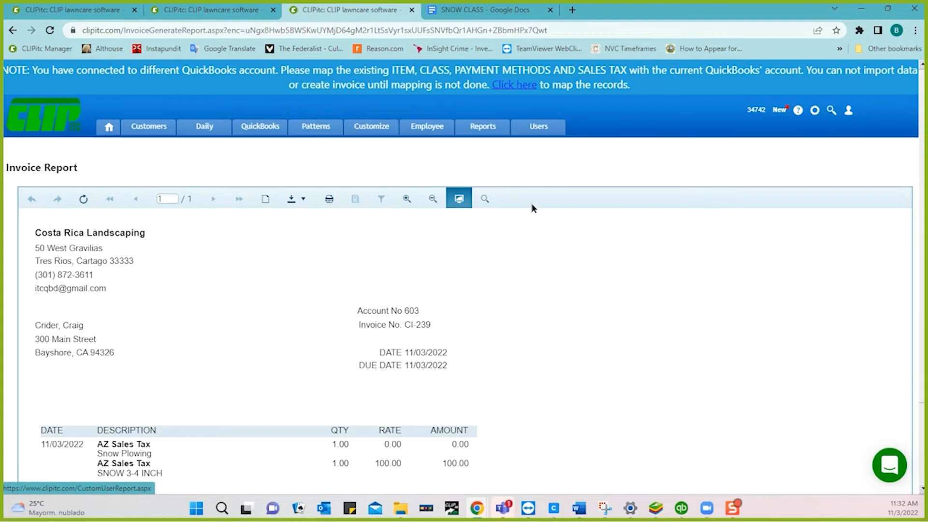
pyautogui.moveTo(315, 131)
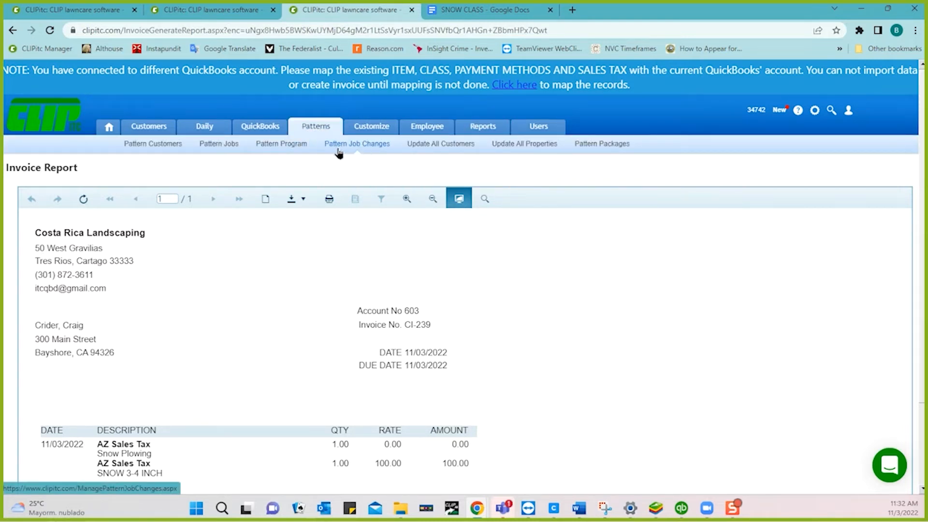
pyautogui.click(373, 148)
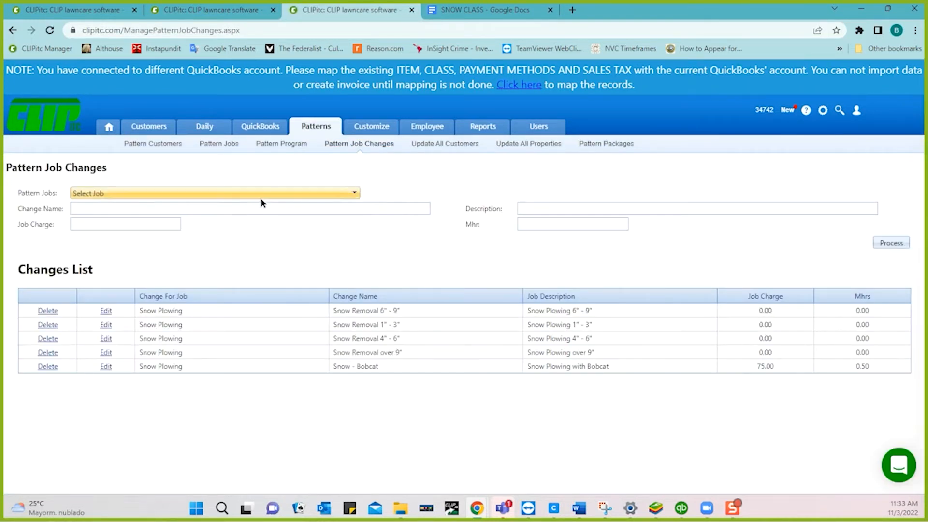
pyautogui.click(263, 204)
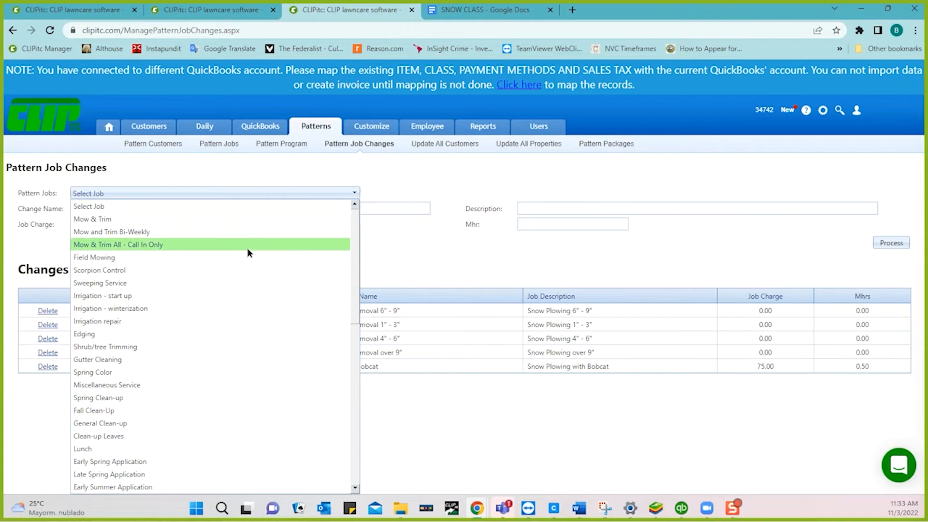
pyautogui.scroll(-3, 225, 334)
pyautogui.scroll(-1, 227, 338)
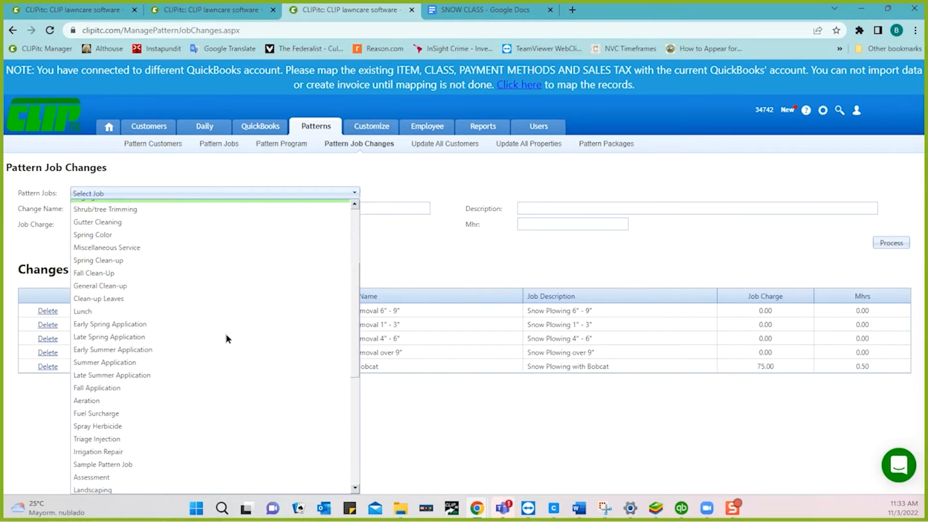
pyautogui.scroll(-5, 228, 339)
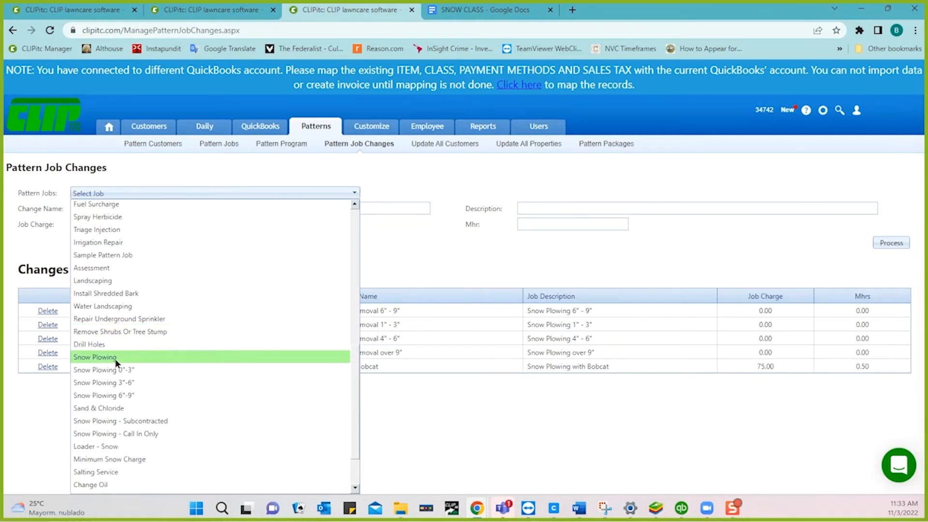
pyautogui.click(117, 358)
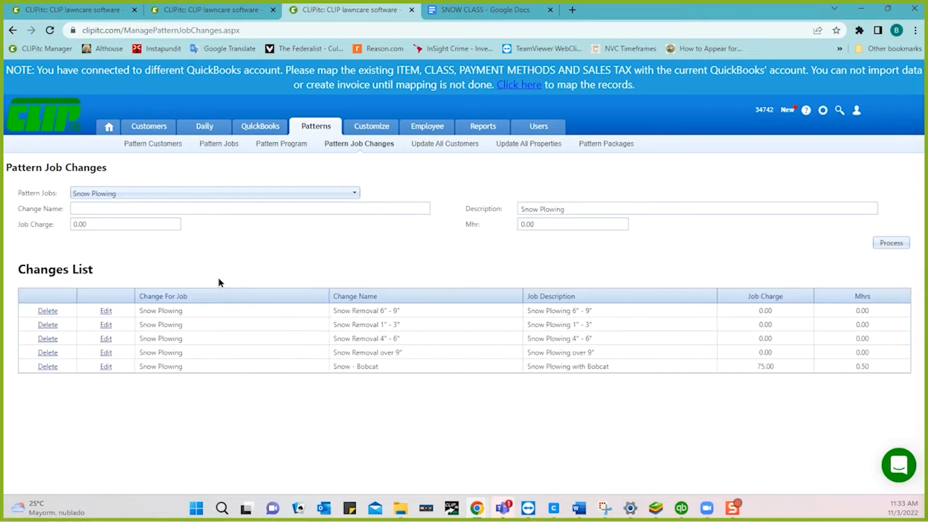
# Name the new Snow Plowing job change "Snow - backhoe".
pyautogui.click(157, 210)
pyautogui.click(183, 209)
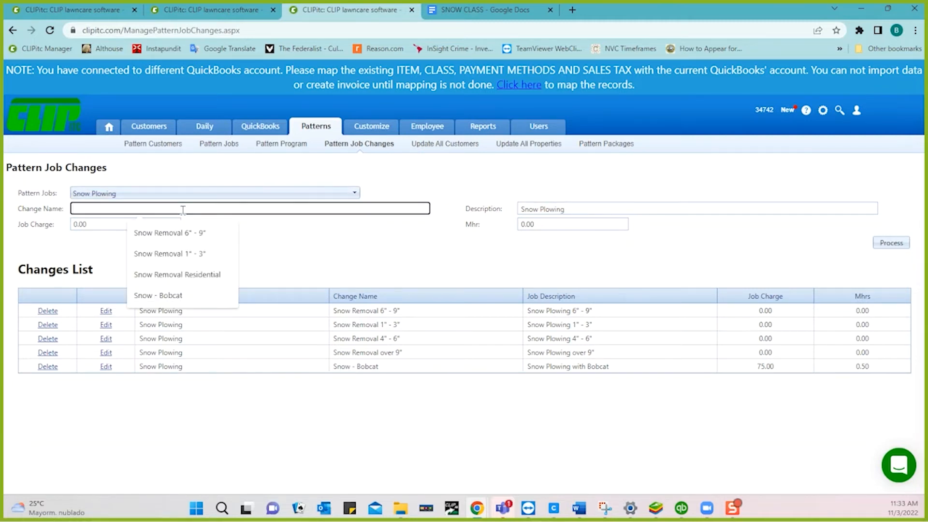
pyautogui.write('Snow - ')
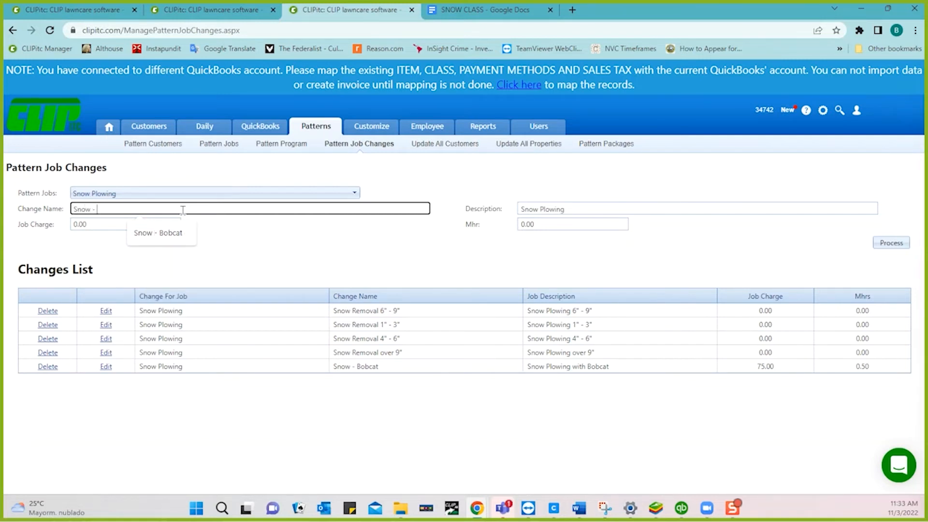
pyautogui.write('backh')
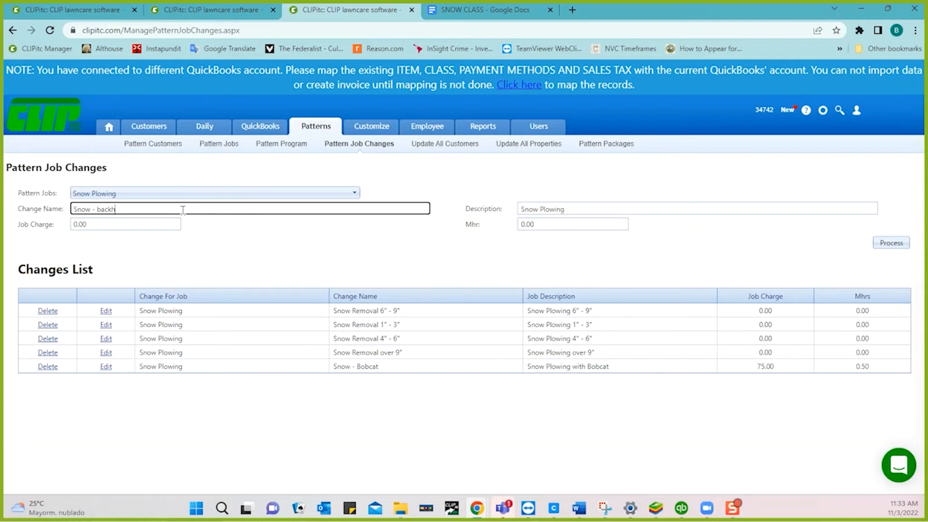
pyautogui.write('oe')
# Set the job change's description to "Snow backhoe" and save it to the changes list.
pyautogui.press('Tab')
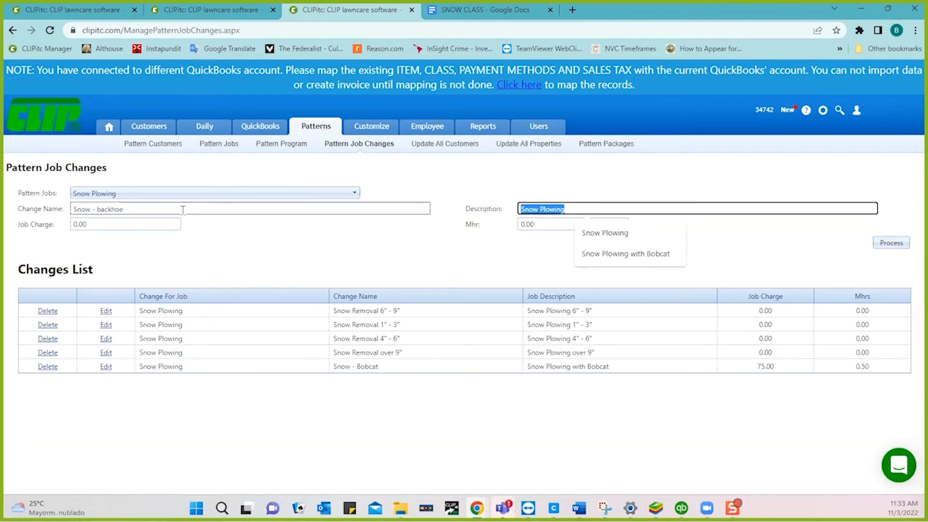
pyautogui.write('Sn')
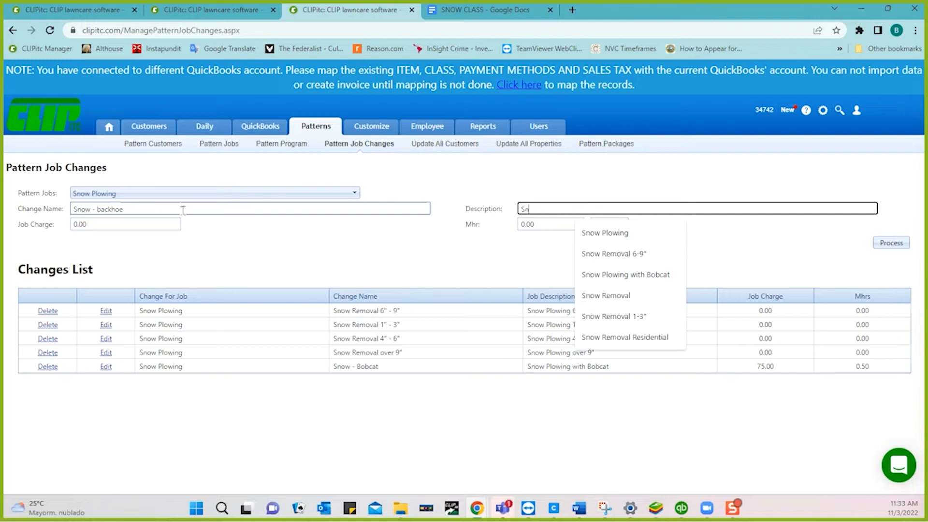
pyautogui.write('ow b')
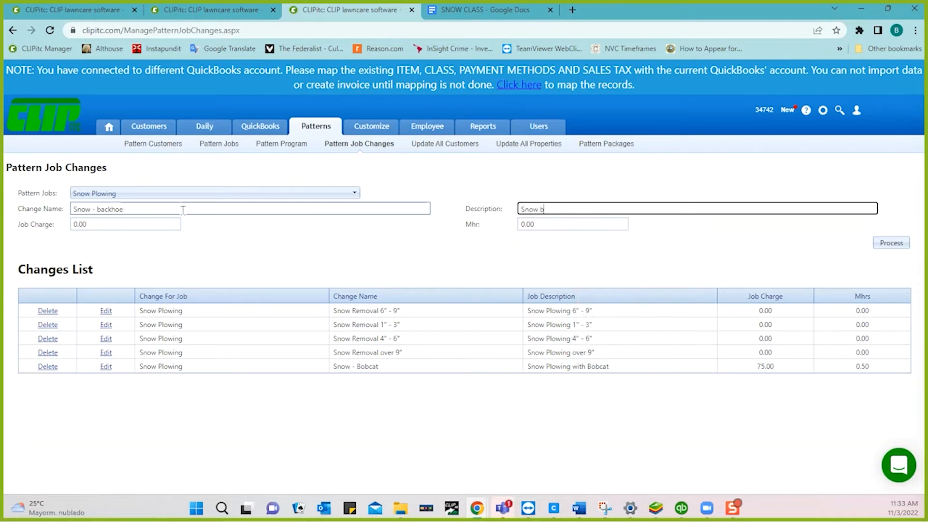
pyautogui.write('ackhoe')
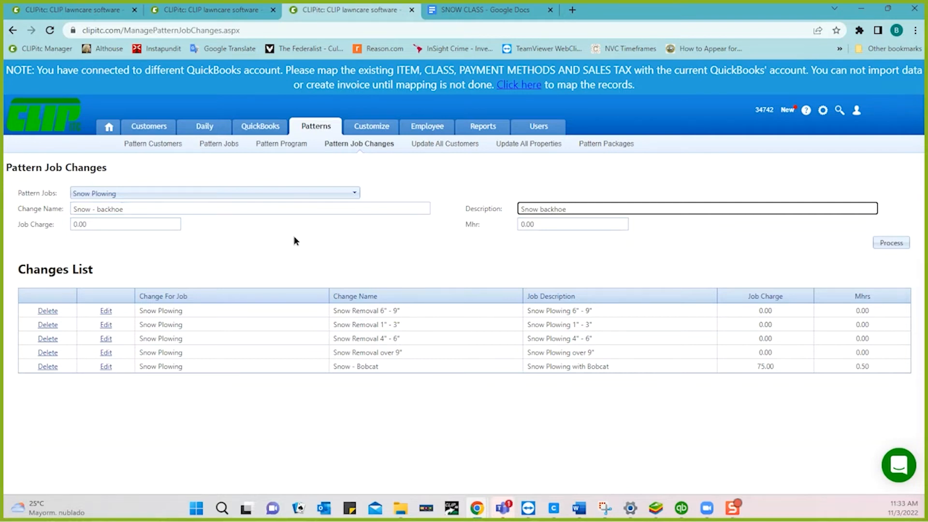
pyautogui.click(890, 243)
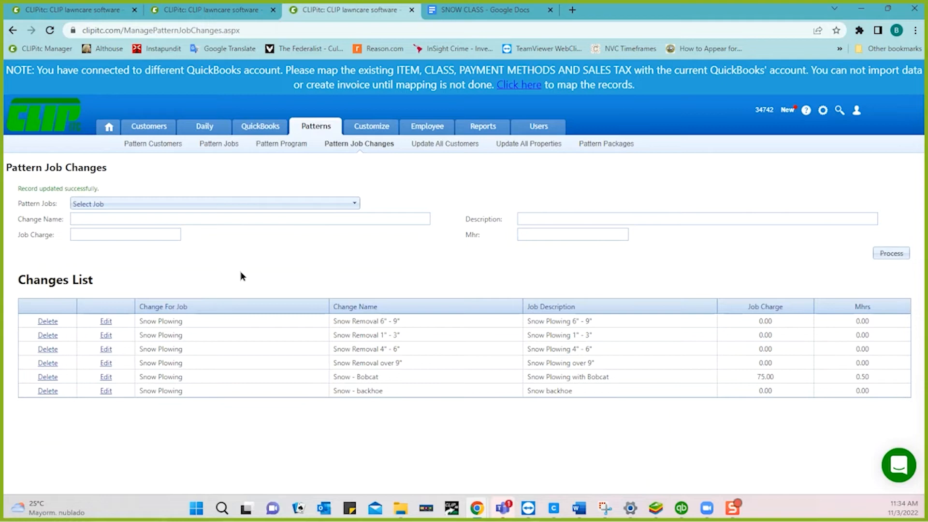
# In the customer list, search for the first Job Change example customer by surname and select the matching customer.
pyautogui.click(101, 14)
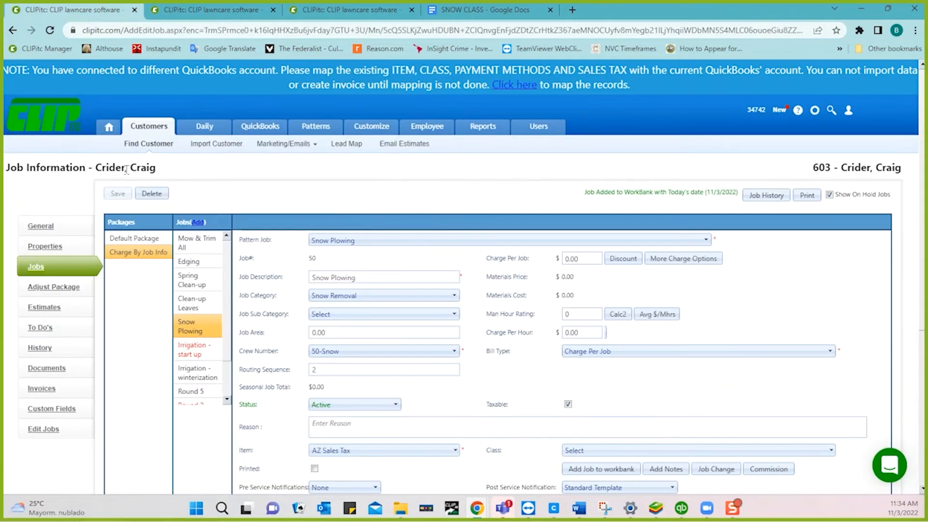
pyautogui.click(151, 145)
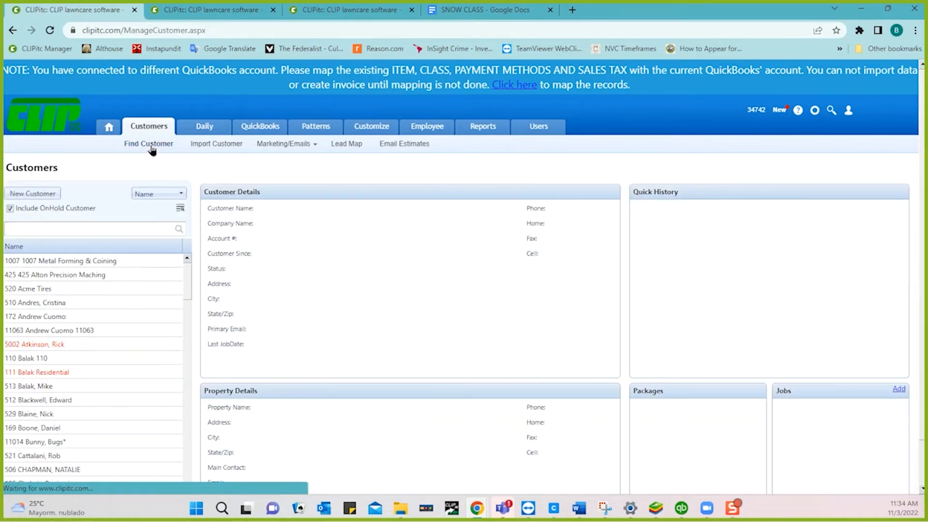
pyautogui.write('kryg')
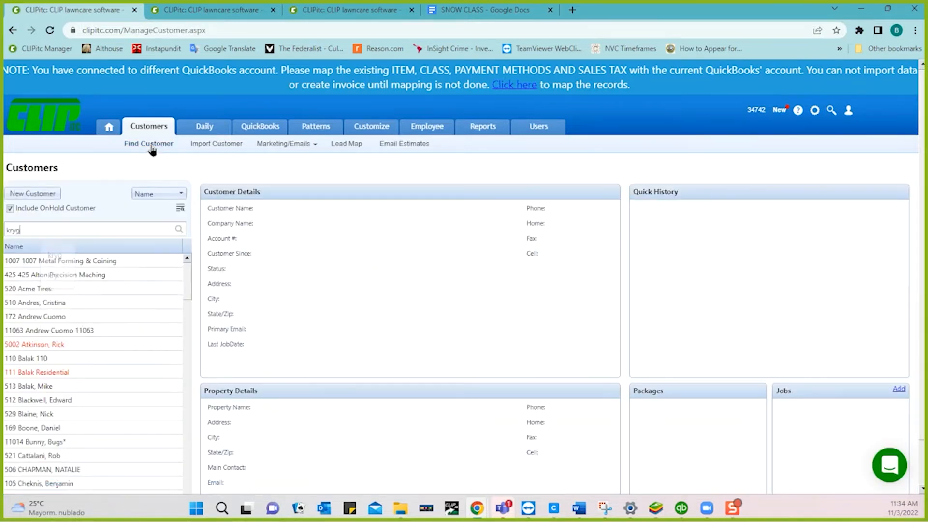
pyautogui.write('i')
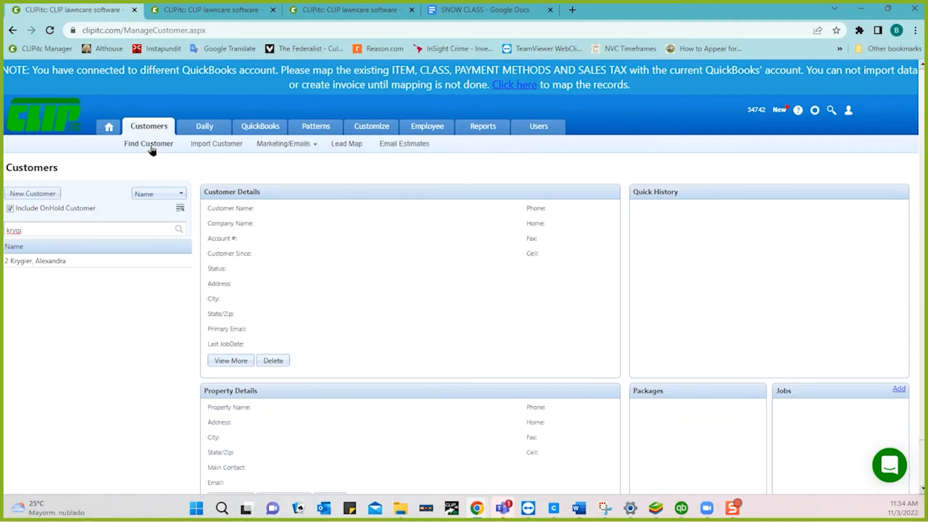
pyautogui.click(51, 265)
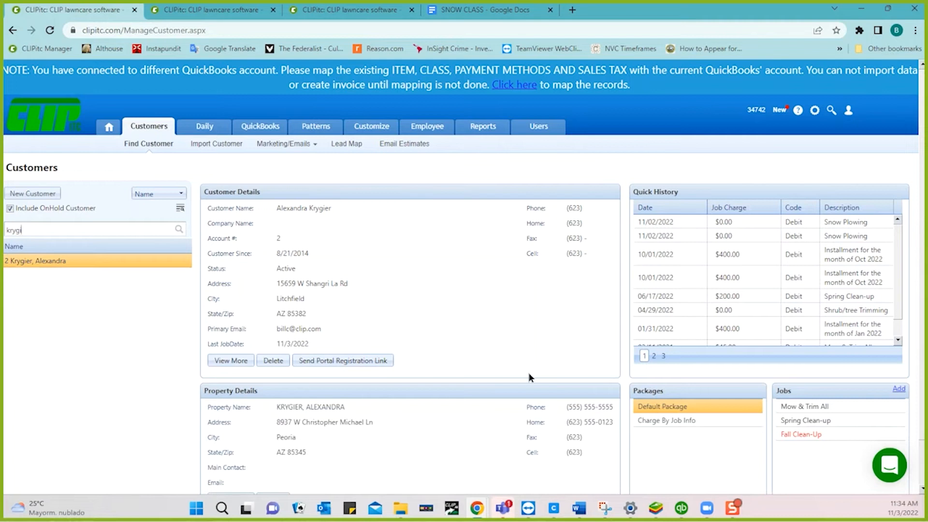
# Open the customer's Snow Plowing job from the Charge By Job Info package.
pyautogui.click(652, 422)
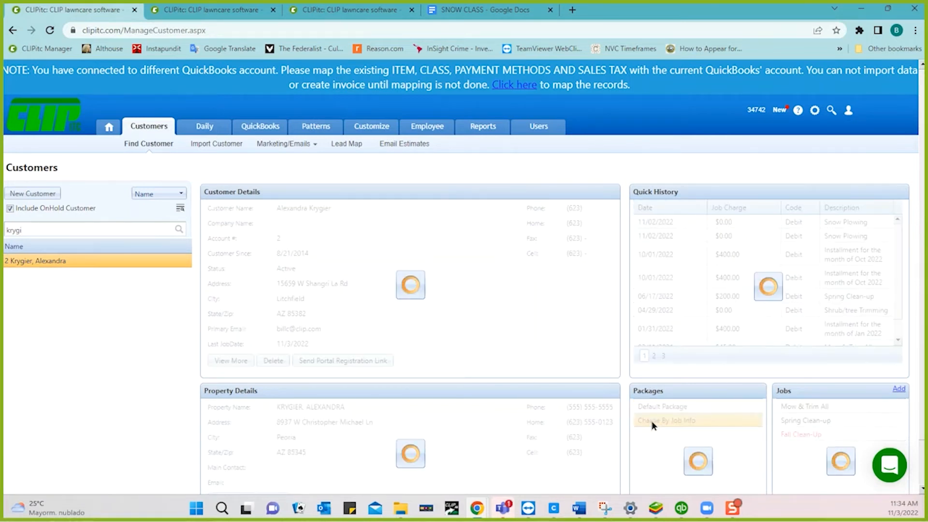
pyautogui.scroll(-3, 788, 425)
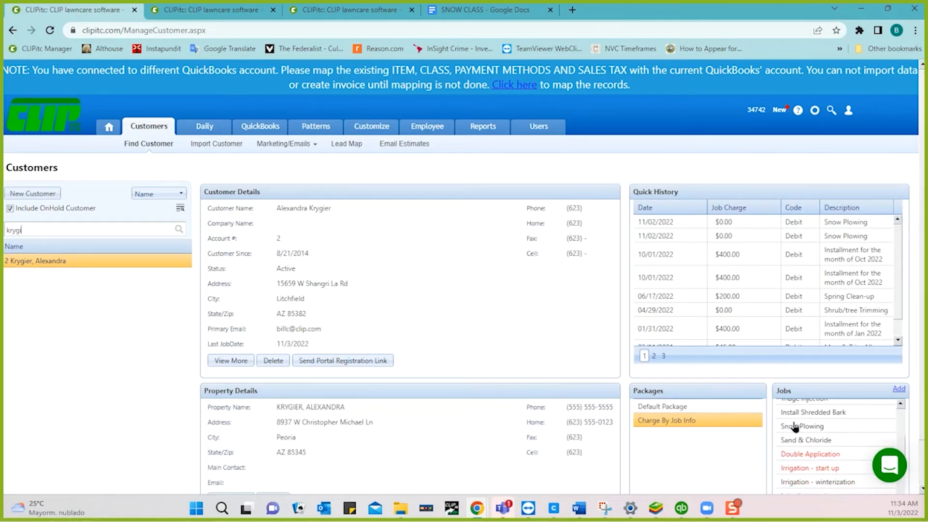
pyautogui.click(798, 429)
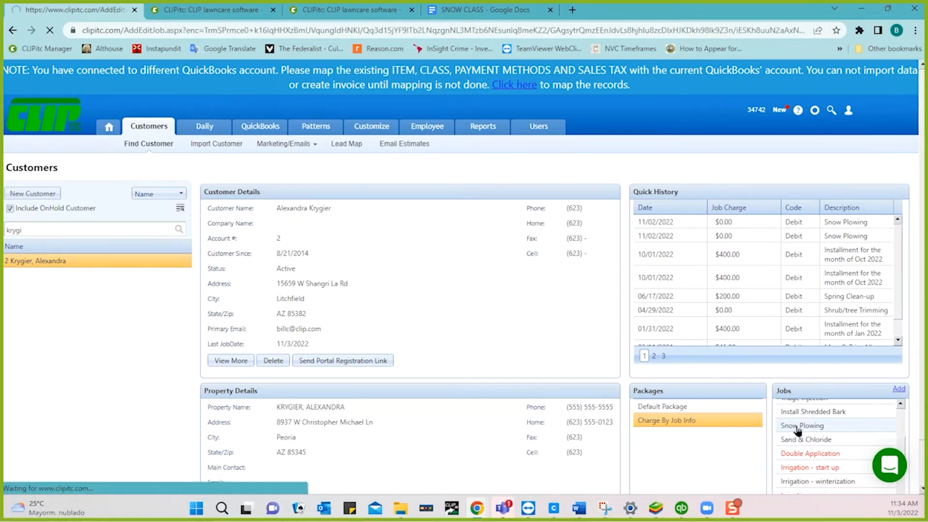
# Add the Snow Removal 1" - 3" job change to the Snow Plowing job with a job charge of 35.00.
pyautogui.scroll(-3, 691, 397)
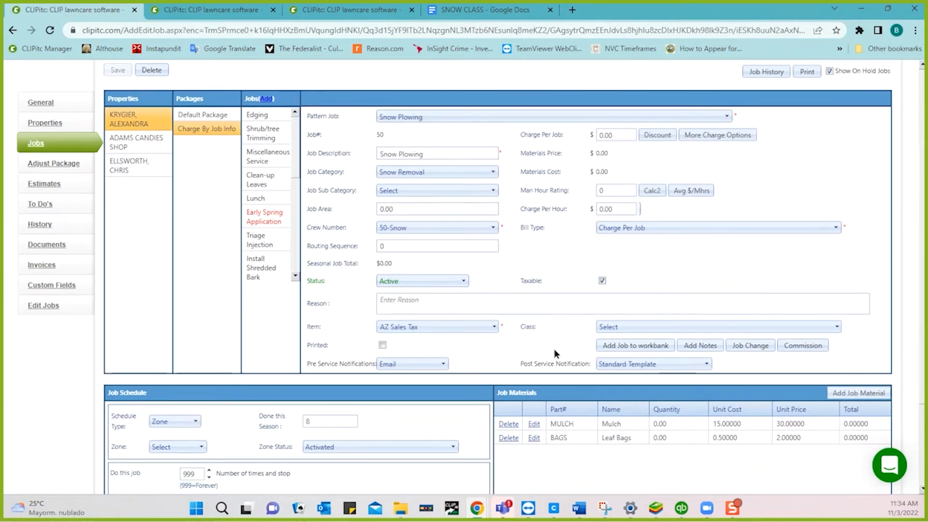
pyautogui.click(752, 345)
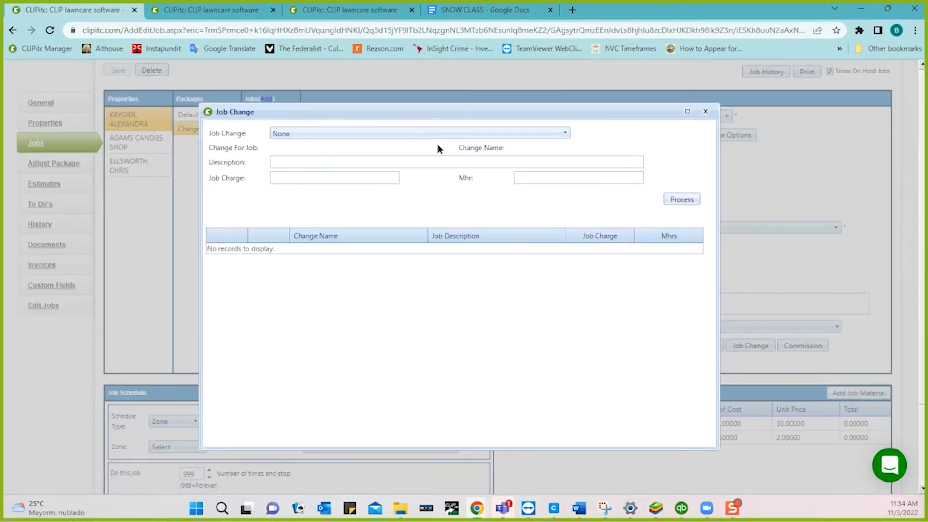
pyautogui.click(424, 133)
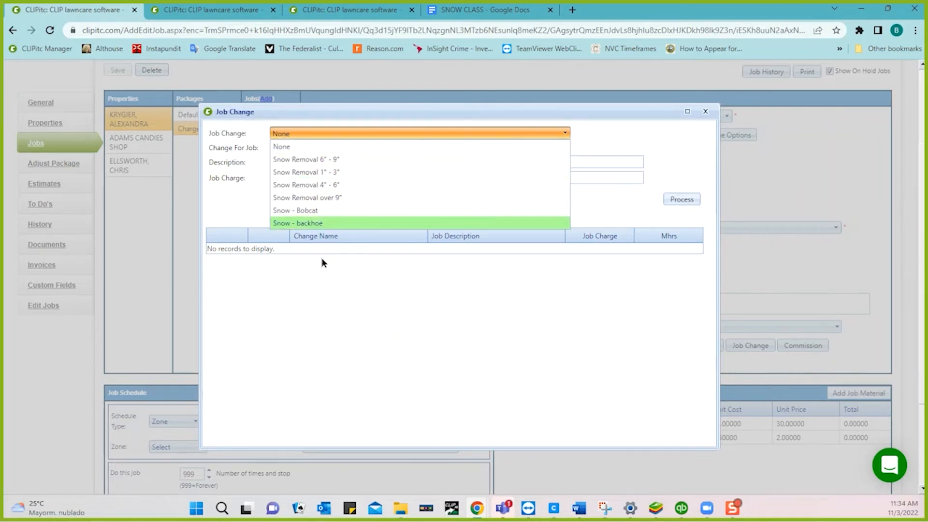
pyautogui.click(306, 173)
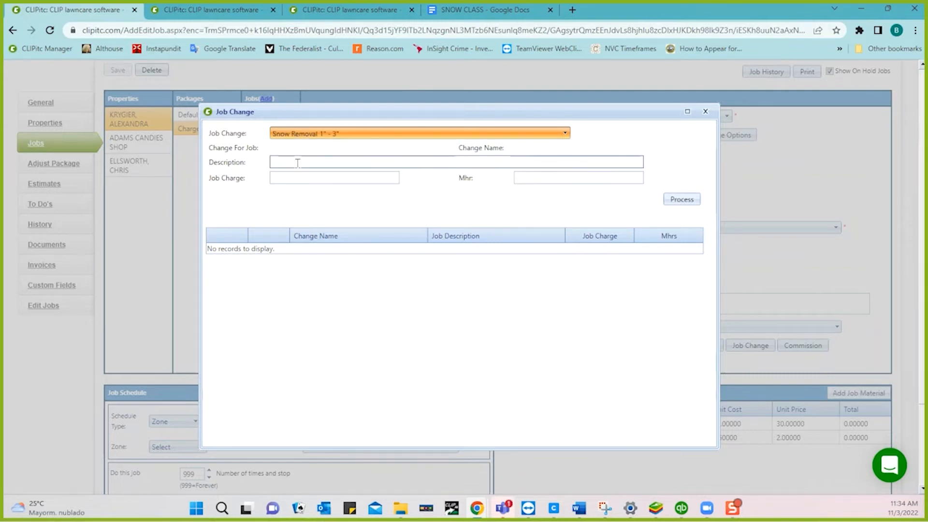
pyautogui.click(299, 177)
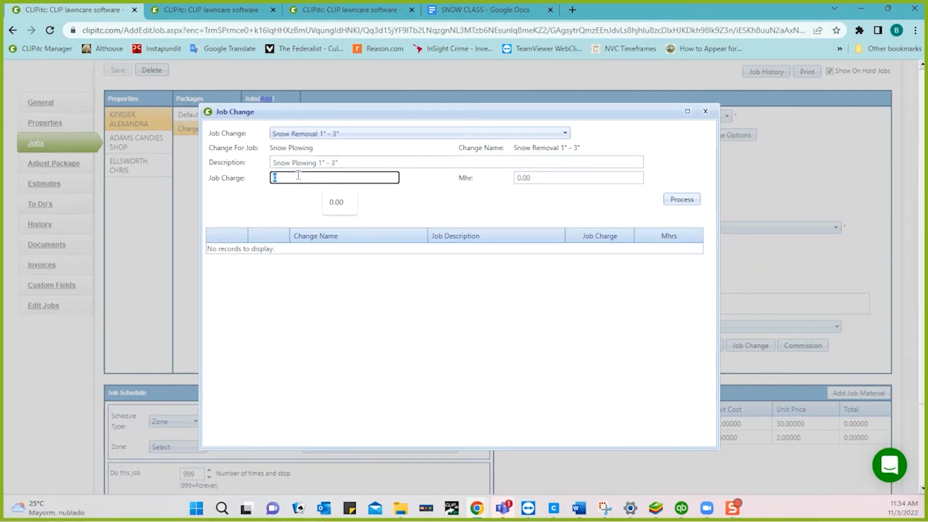
pyautogui.write('35.00')
pyautogui.click(672, 202)
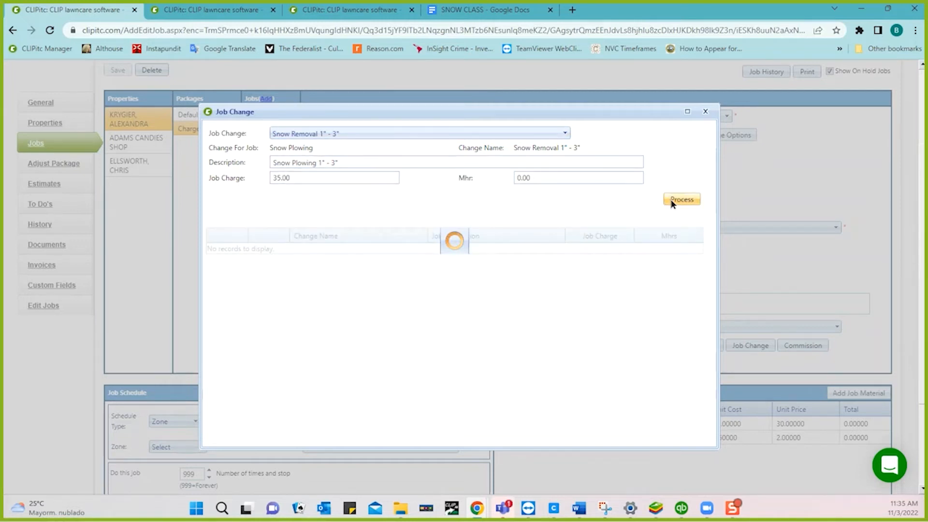
# Add the Snow Removal 4" - 6" job change with a job charge of 70.00.
pyautogui.click(391, 134)
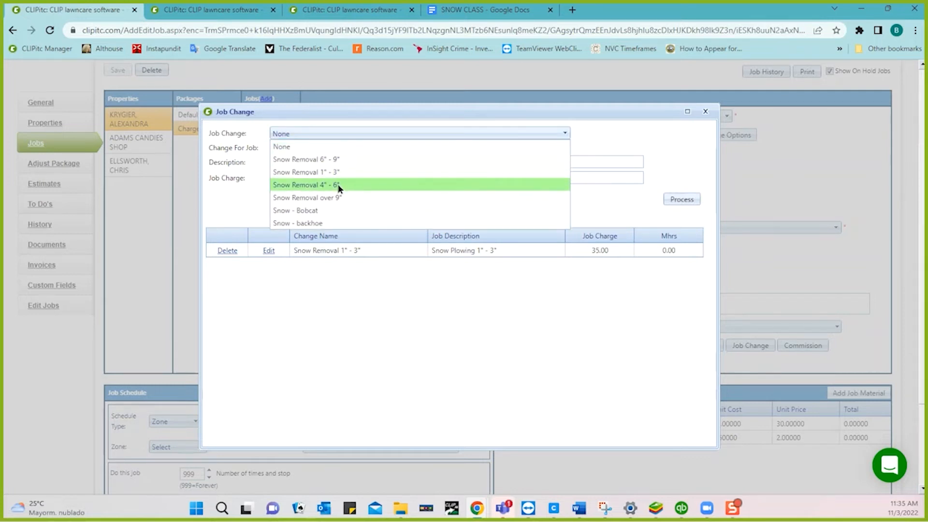
pyautogui.click(340, 189)
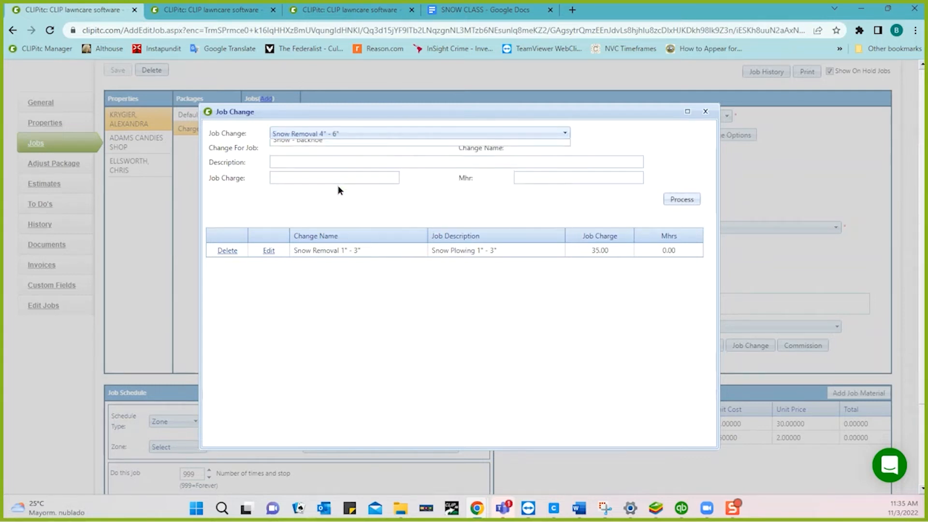
pyautogui.click(308, 177)
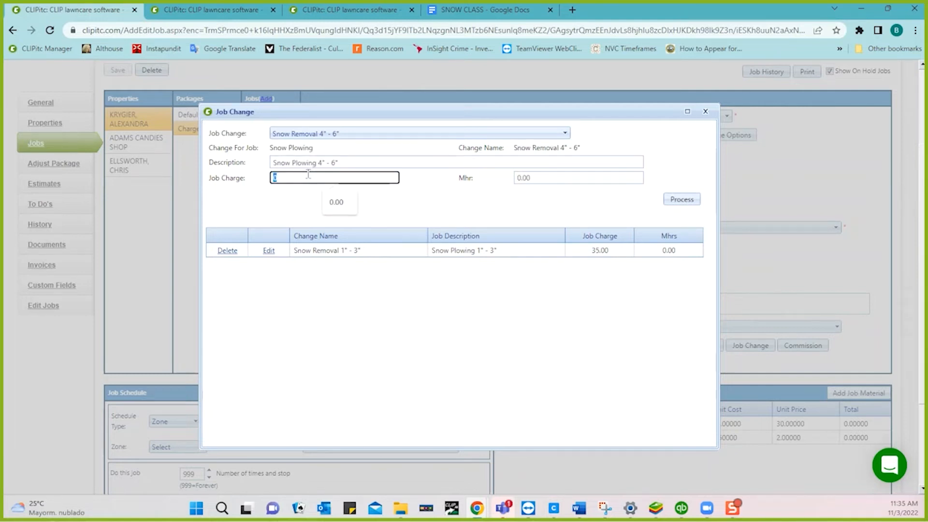
pyautogui.write('70.')
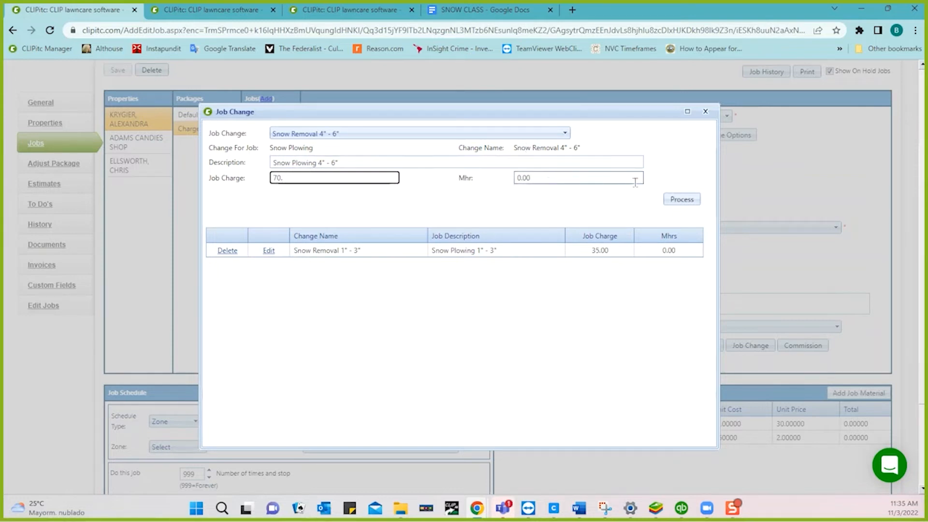
pyautogui.click(675, 200)
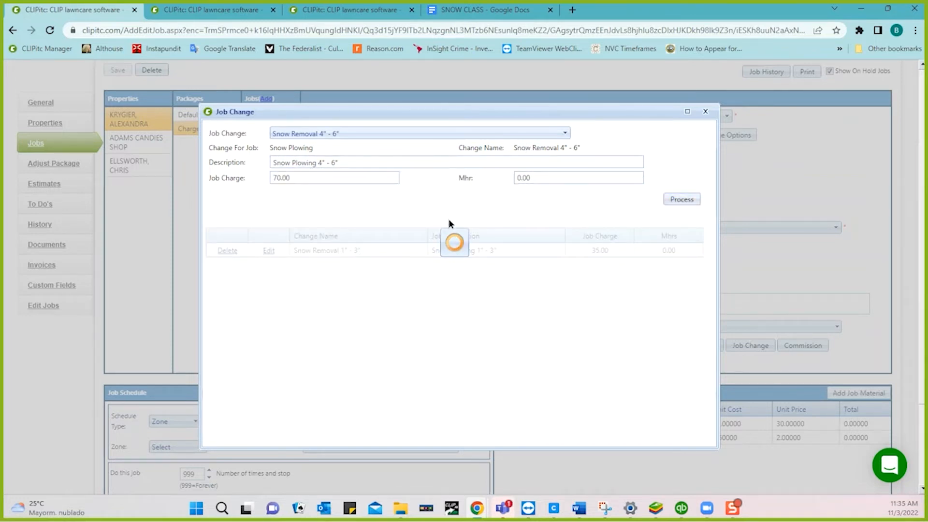
# Add the Snow Removal 6" - 9" job change with a job charge of 105.00 and review the job's list of changes.
pyautogui.click(347, 134)
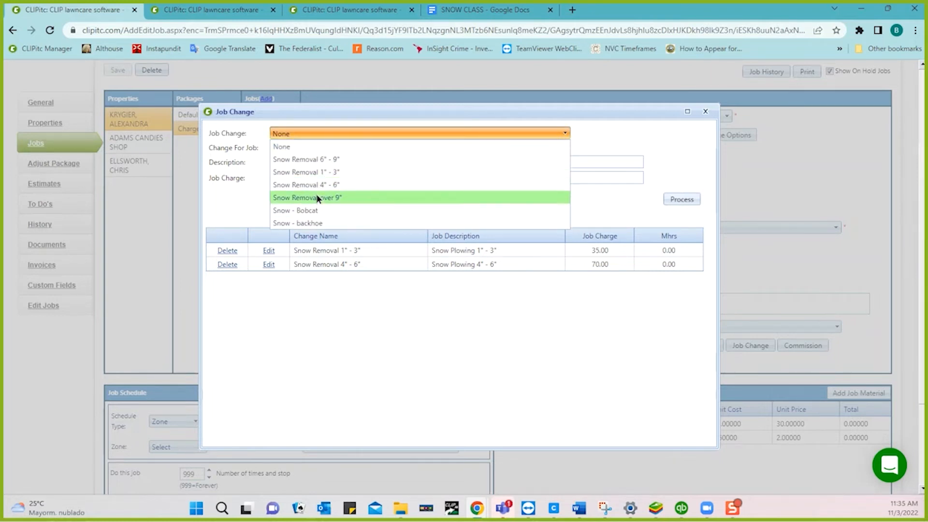
pyautogui.click(311, 160)
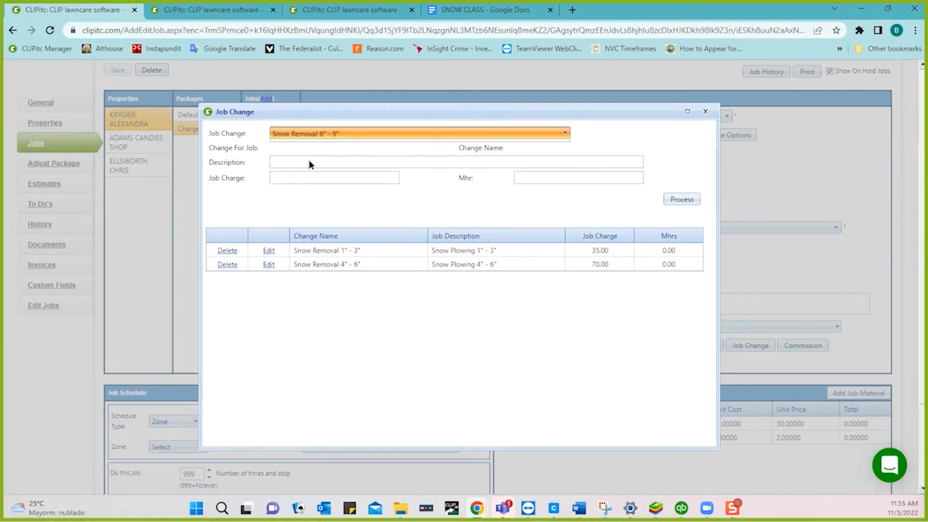
pyautogui.click(308, 179)
pyautogui.click(307, 179)
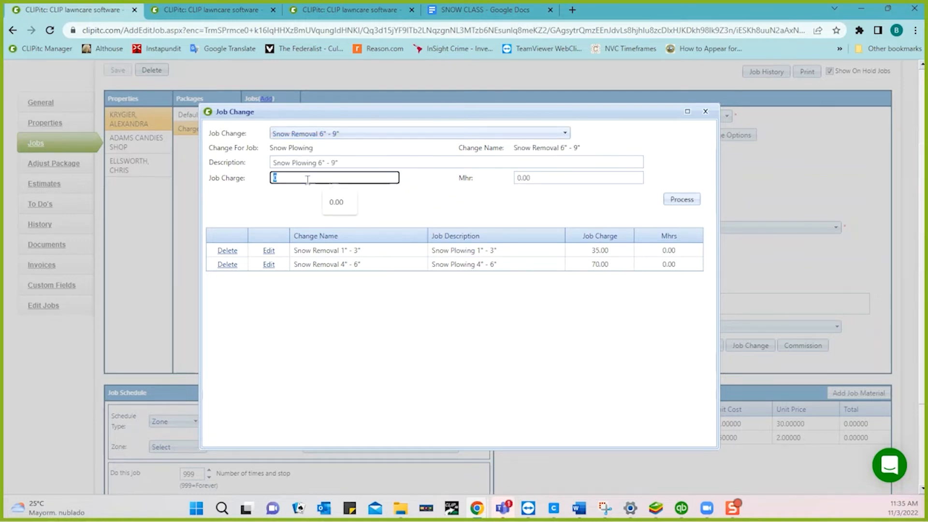
pyautogui.write('105.')
pyautogui.click(675, 201)
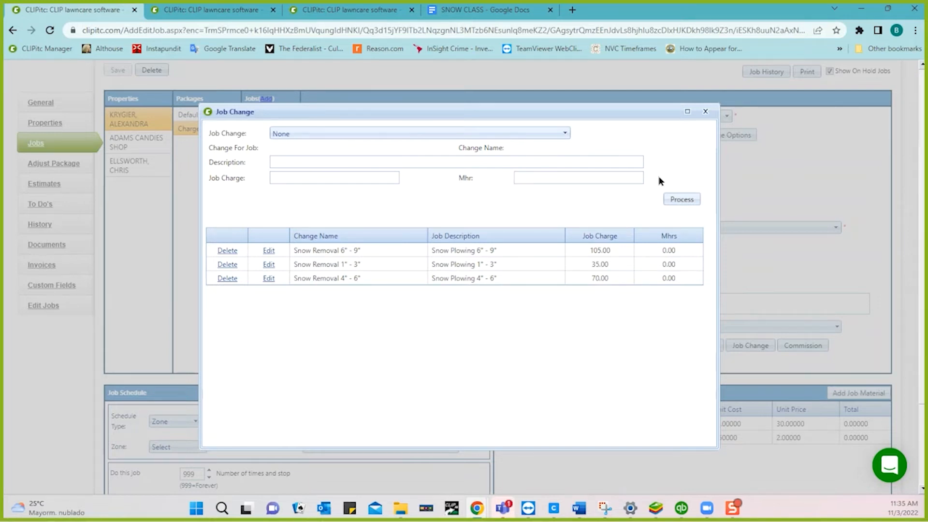
pyautogui.click(704, 112)
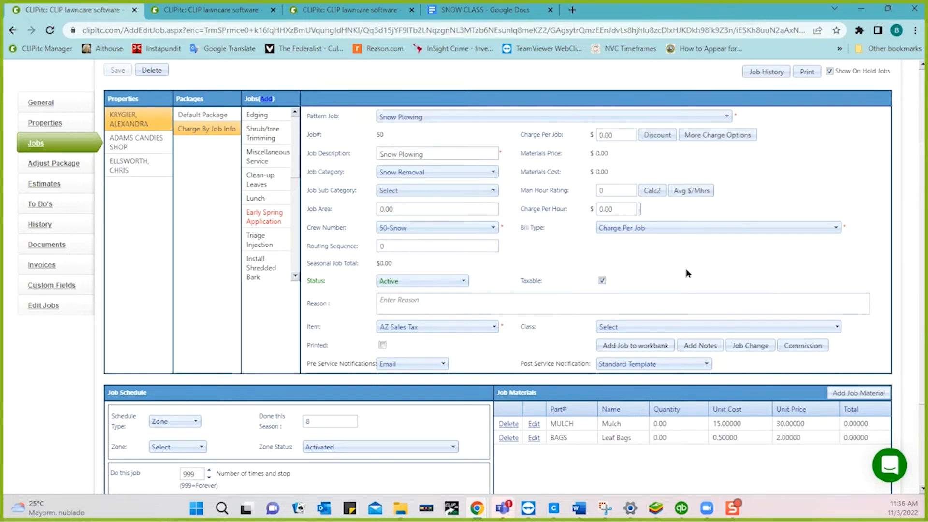
pyautogui.click(751, 346)
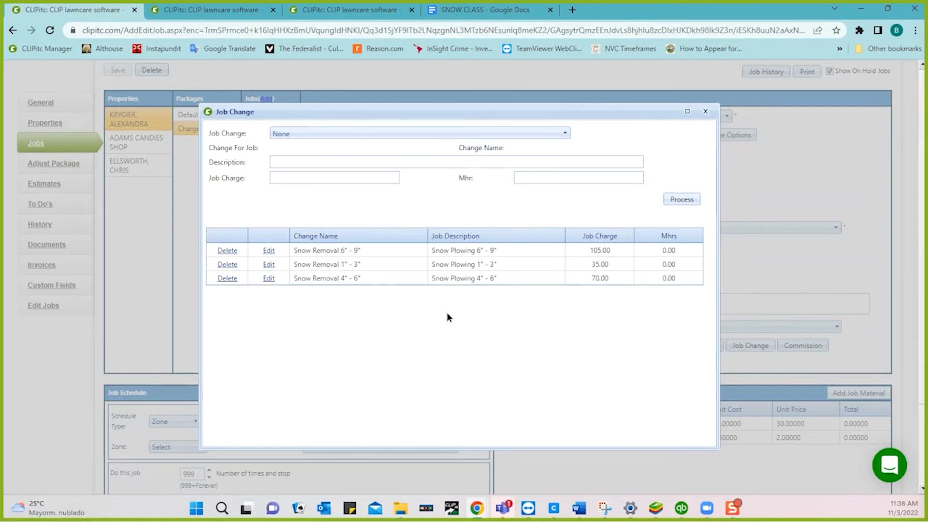
pyautogui.click(705, 112)
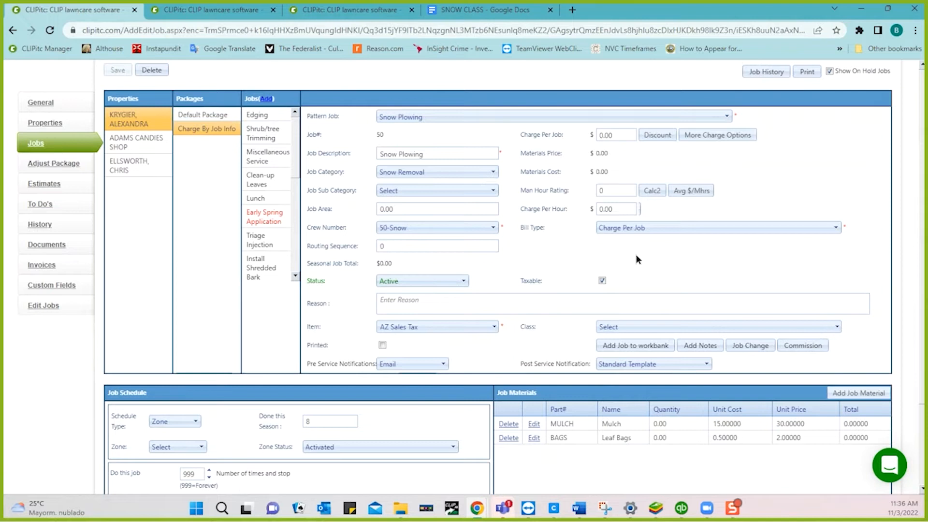
# Open the Snow Plowing job in the Charge By Job Info package of the Adams Candies Shop property.
pyautogui.click(130, 142)
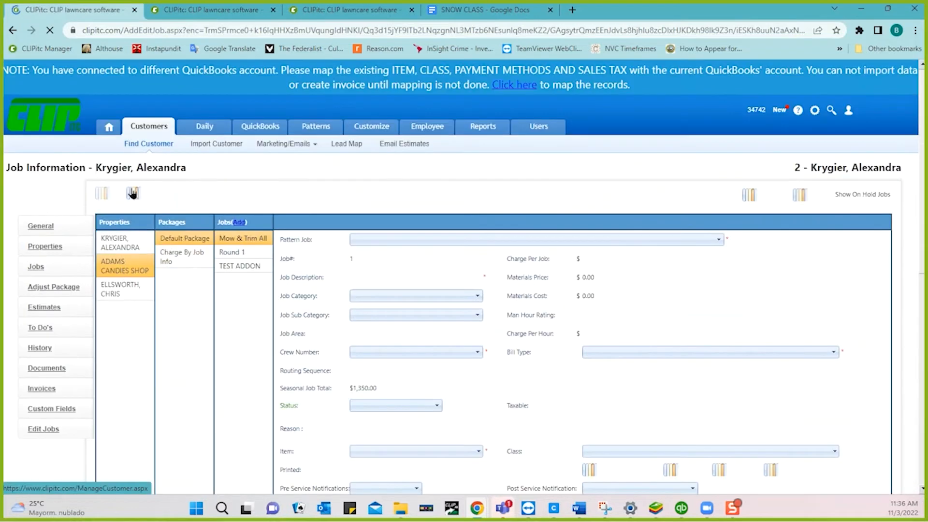
pyautogui.click(201, 252)
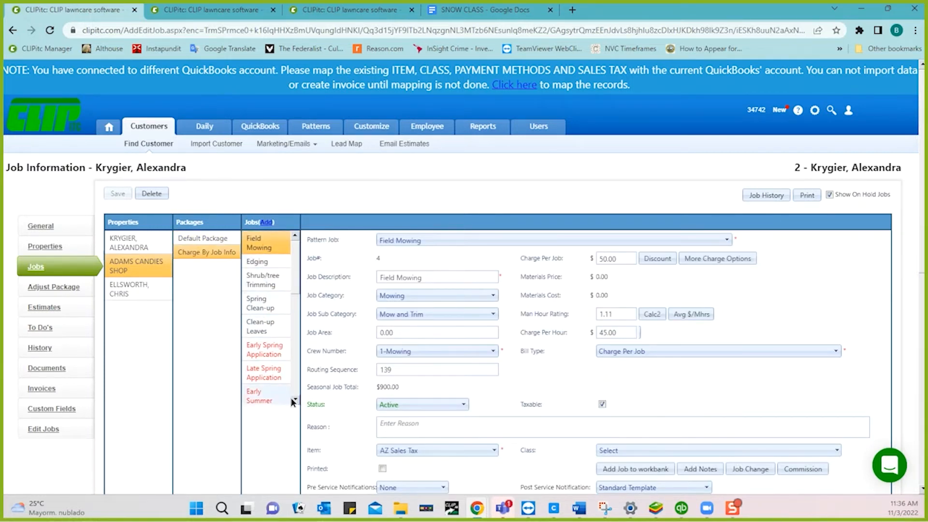
pyautogui.scroll(-5, 295, 403)
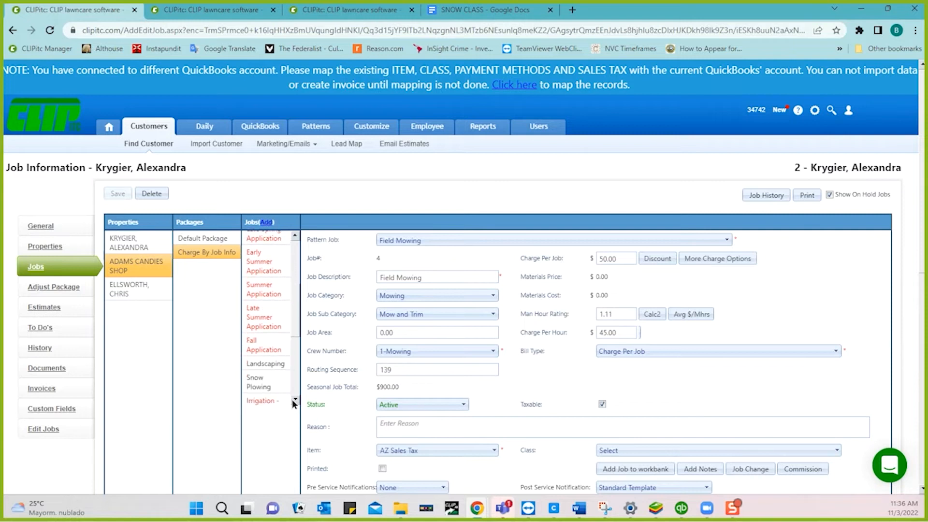
pyautogui.click(259, 335)
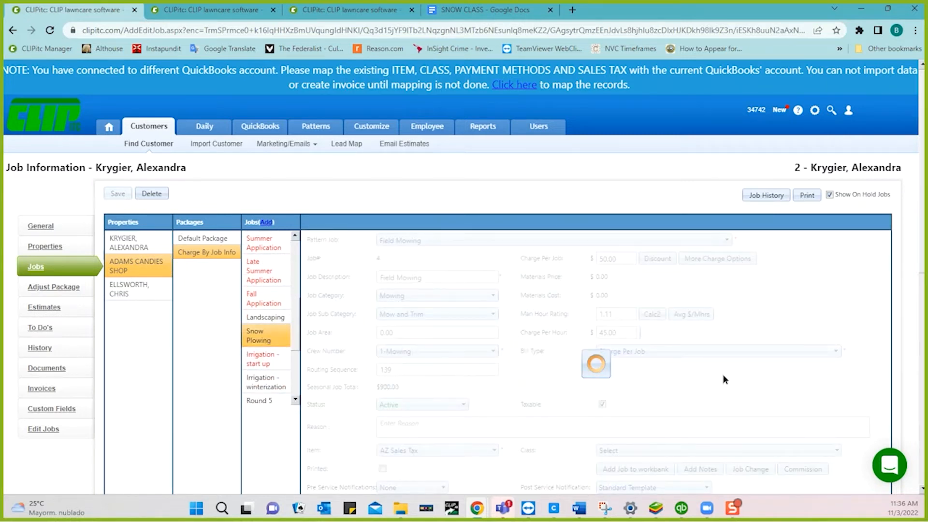
pyautogui.scroll(-1, 723, 375)
pyautogui.scroll(-3, 723, 374)
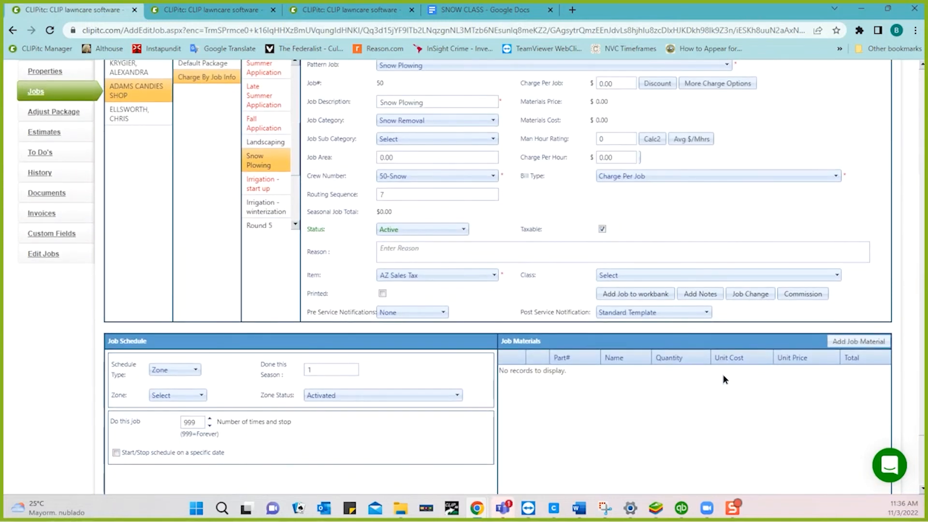
# Add the Snow Removal 1" - 3" job change to the Adams Candies Shop Snow Plowing job with a job charge of 40.00.
pyautogui.click(746, 291)
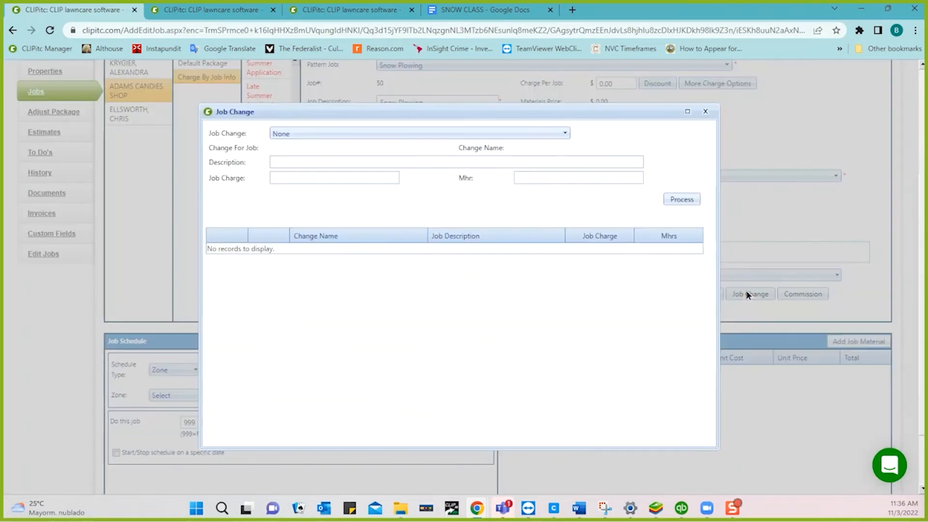
pyautogui.click(344, 134)
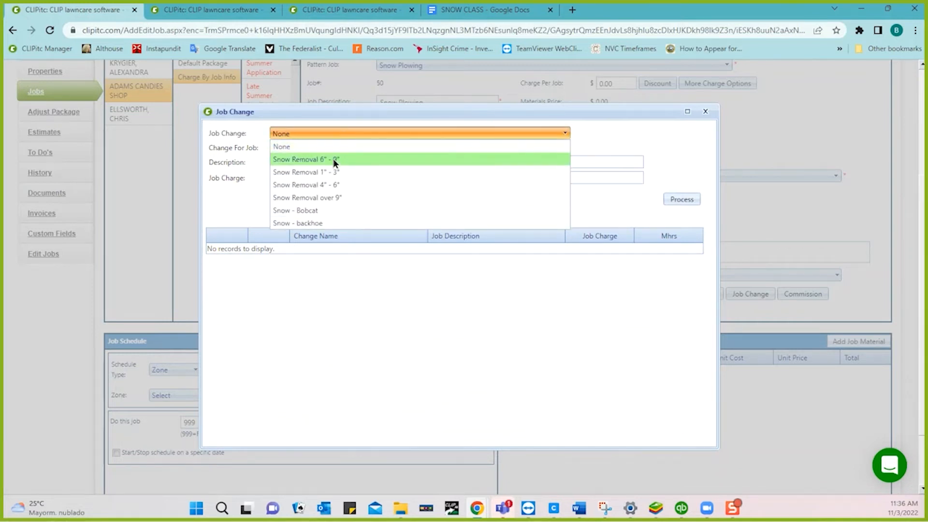
pyautogui.click(332, 167)
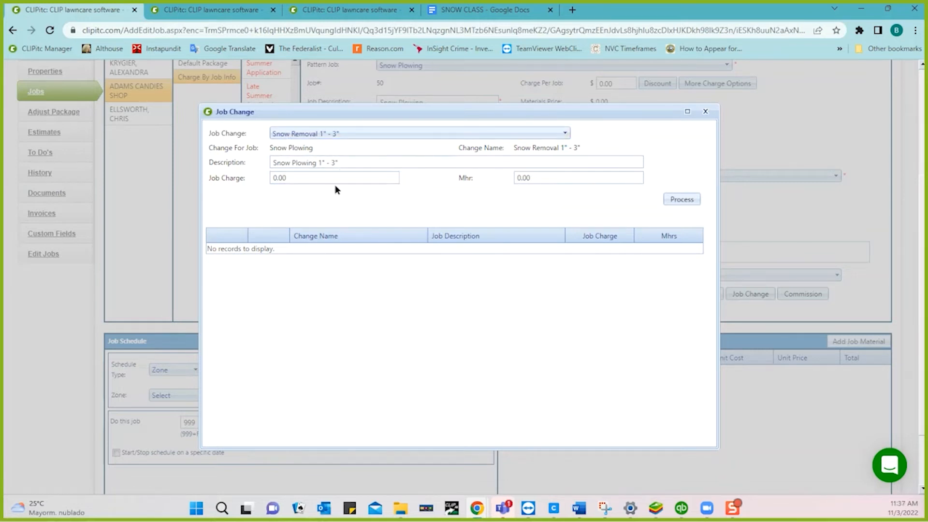
pyautogui.click(336, 181)
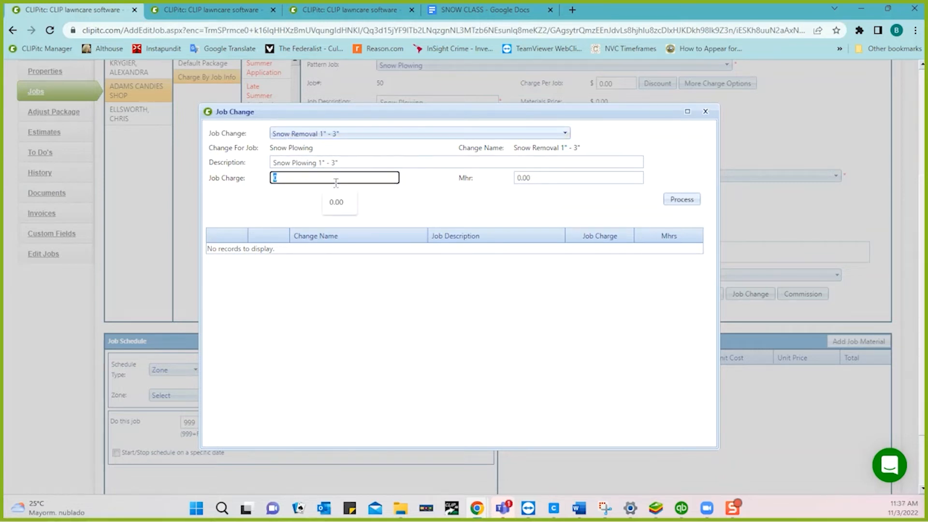
pyautogui.write('40')
pyautogui.click(687, 198)
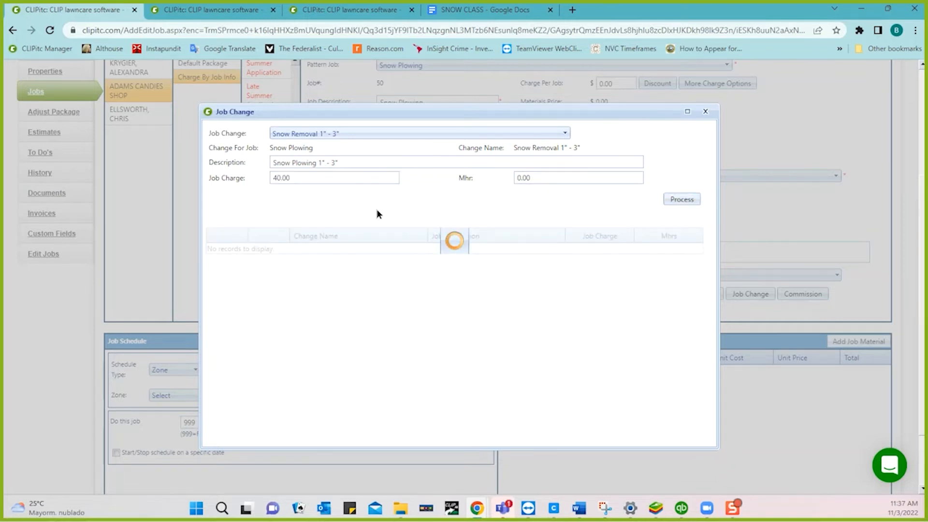
# Add the Snow Removal 4" - 6" job change with a job charge of 80.00 and close the job changes.
pyautogui.click(355, 139)
pyautogui.click(338, 185)
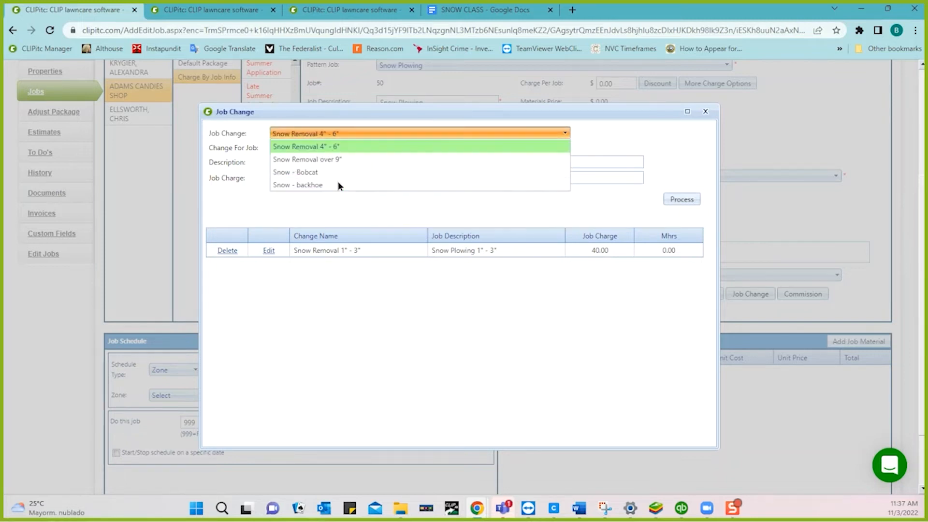
pyautogui.click(300, 178)
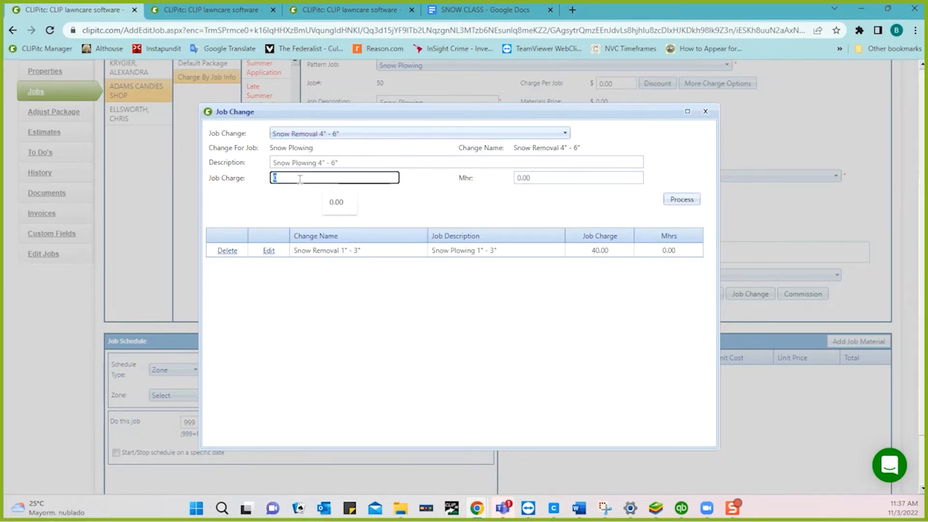
pyautogui.write('80.')
pyautogui.click(675, 201)
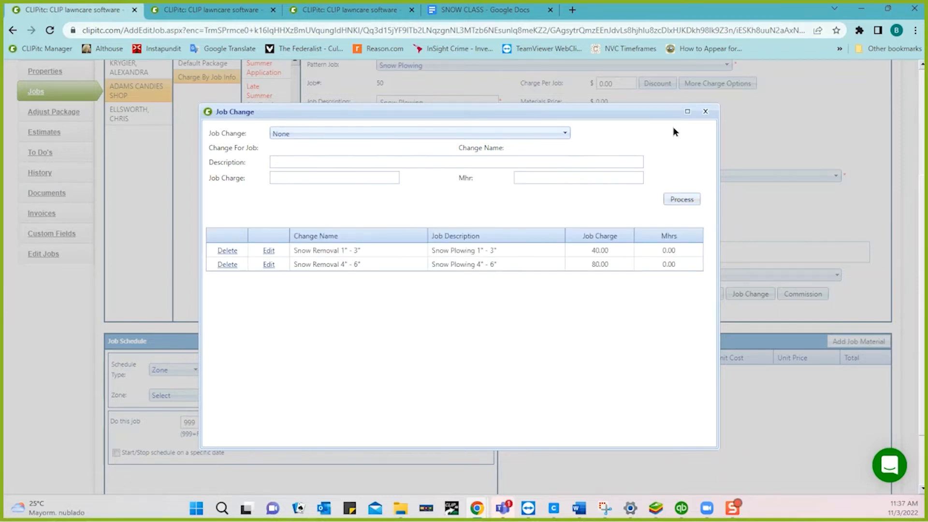
pyautogui.click(706, 112)
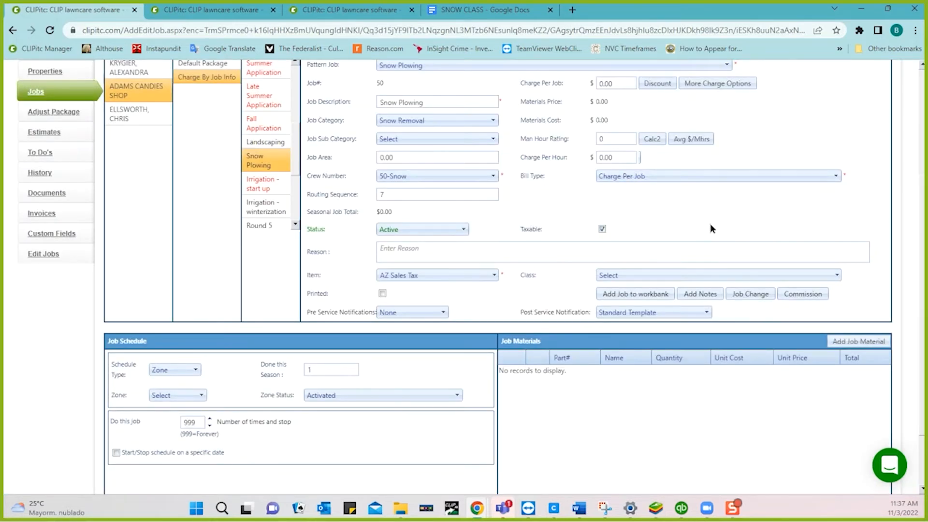
pyautogui.scroll(4, 710, 229)
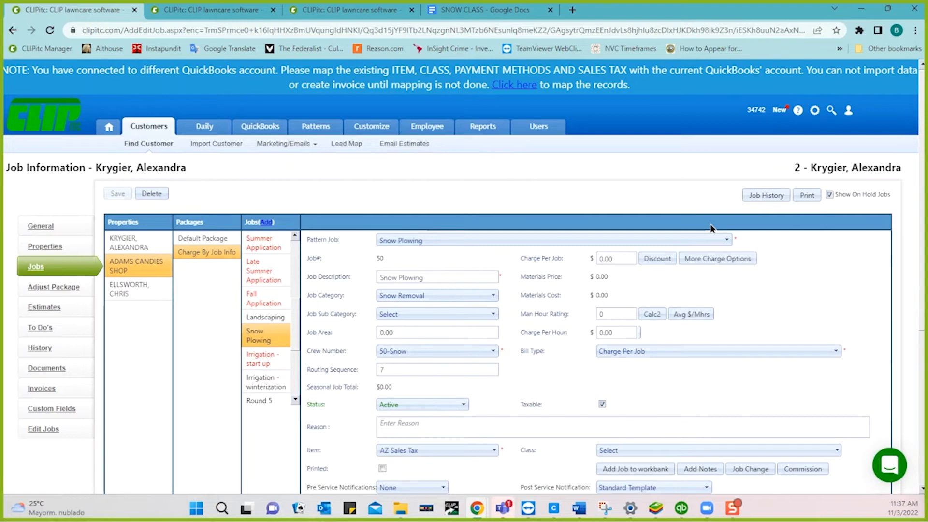
pyautogui.scroll(-3, 711, 226)
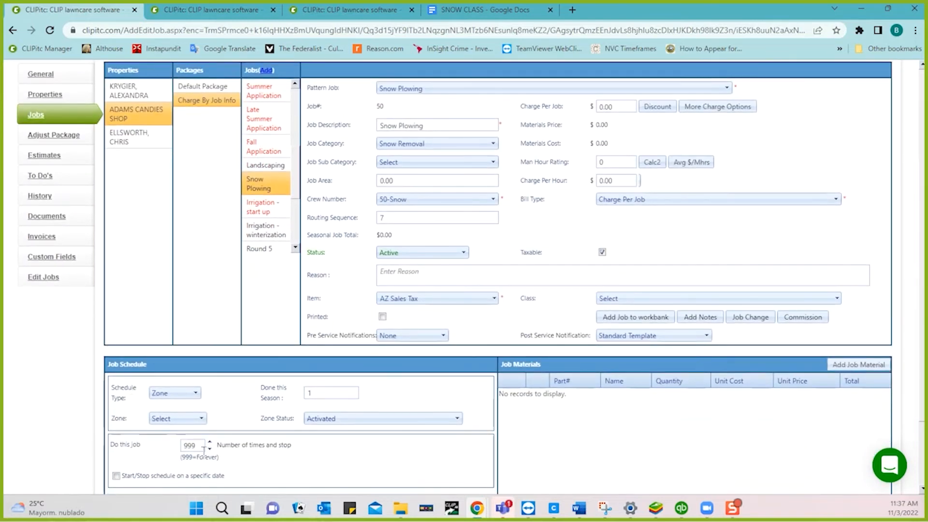
pyautogui.scroll(3, 195, 311)
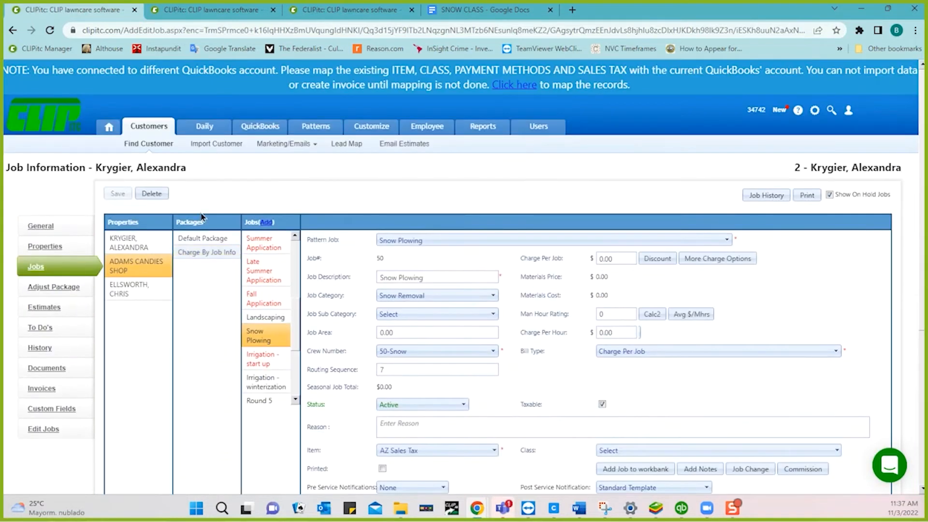
# Glance at the pattern job changes and open the Get Work list of due jobs.
pyautogui.click(316, 9)
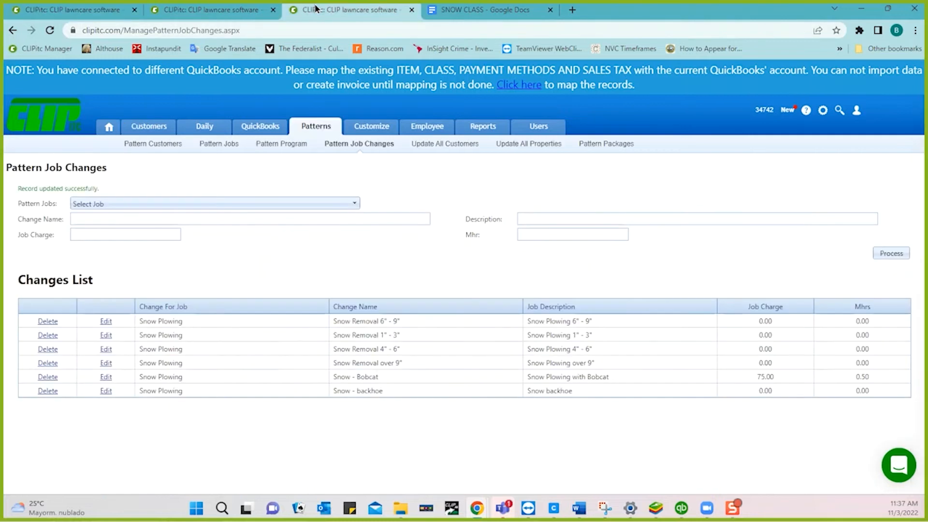
pyautogui.click(228, 11)
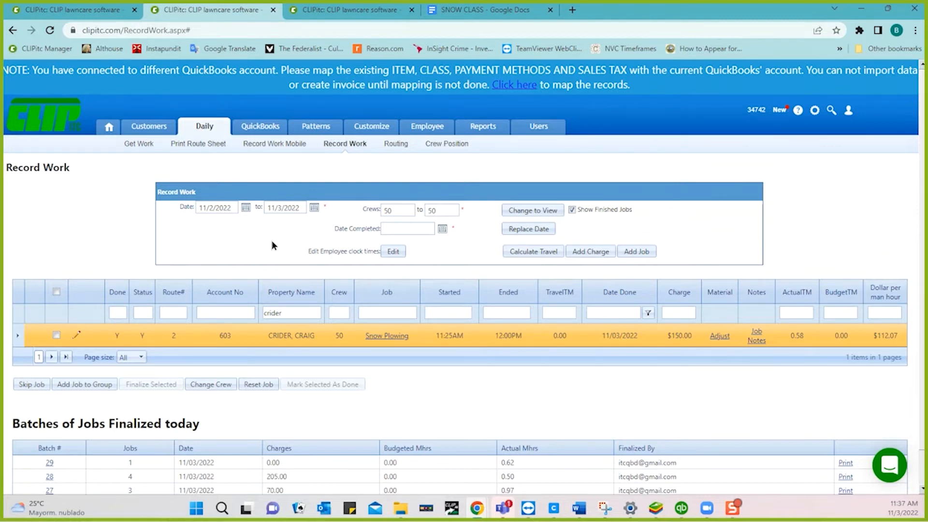
pyautogui.click(140, 144)
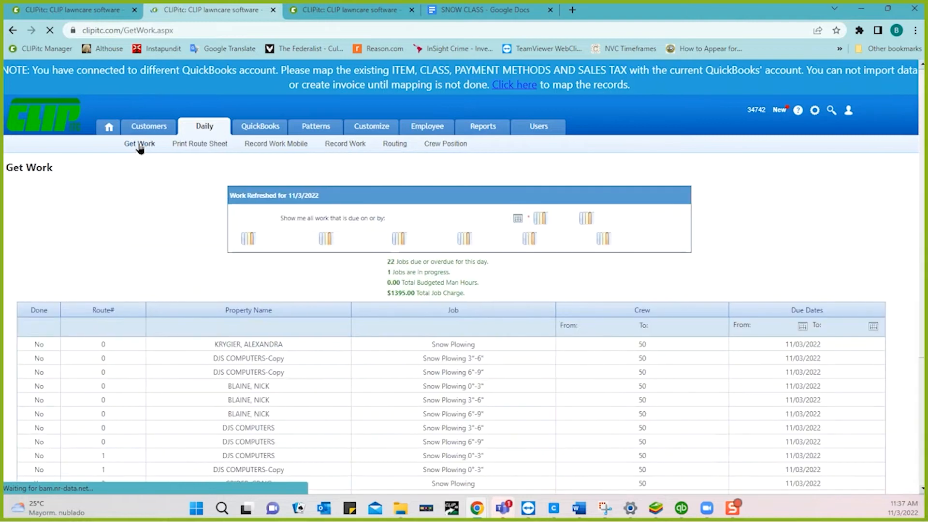
pyautogui.scroll(-2, 157, 253)
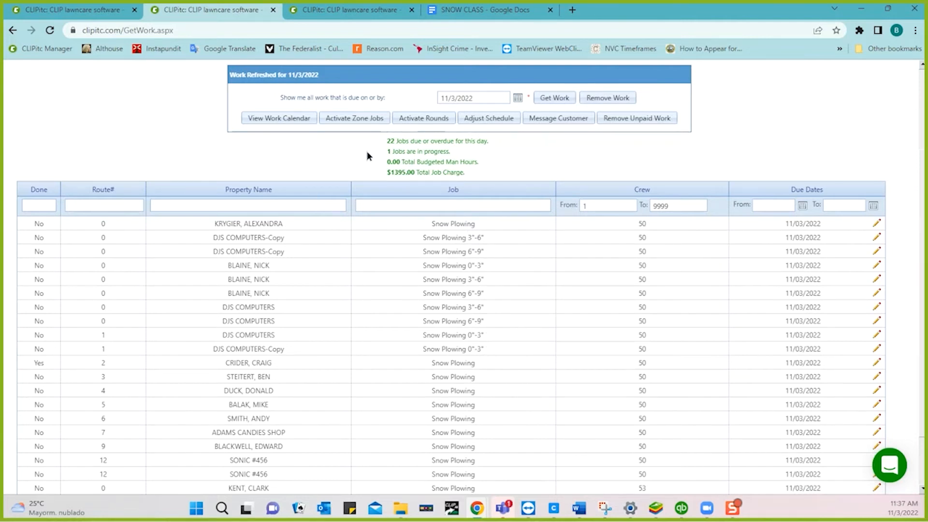
# Deactivate the zone jobs for crew 50 - Snow.
pyautogui.click(359, 120)
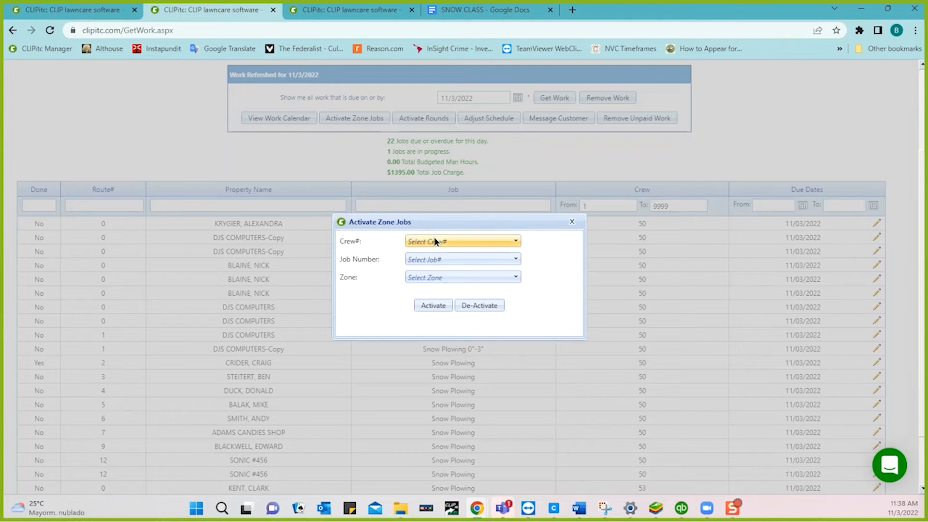
pyautogui.click(437, 242)
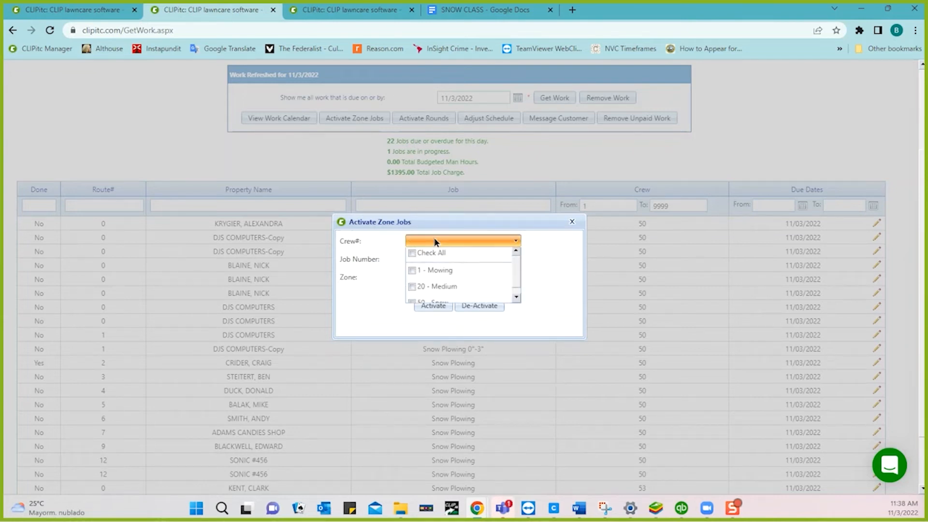
pyautogui.click(517, 298)
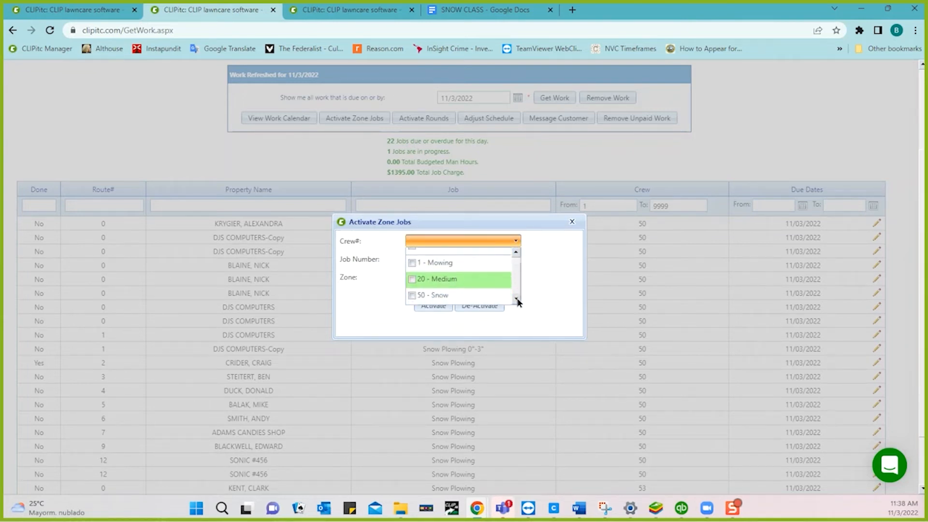
pyautogui.click(413, 296)
pyautogui.click(396, 318)
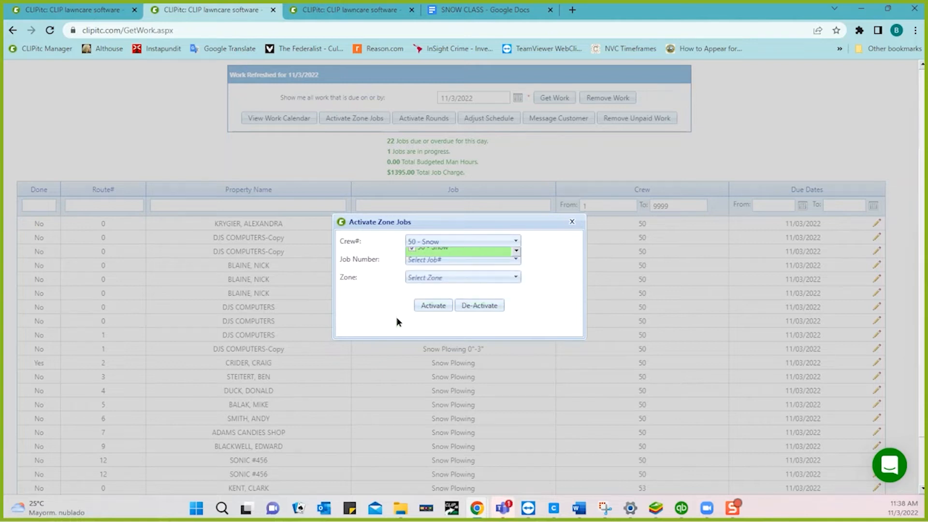
pyautogui.click(480, 305)
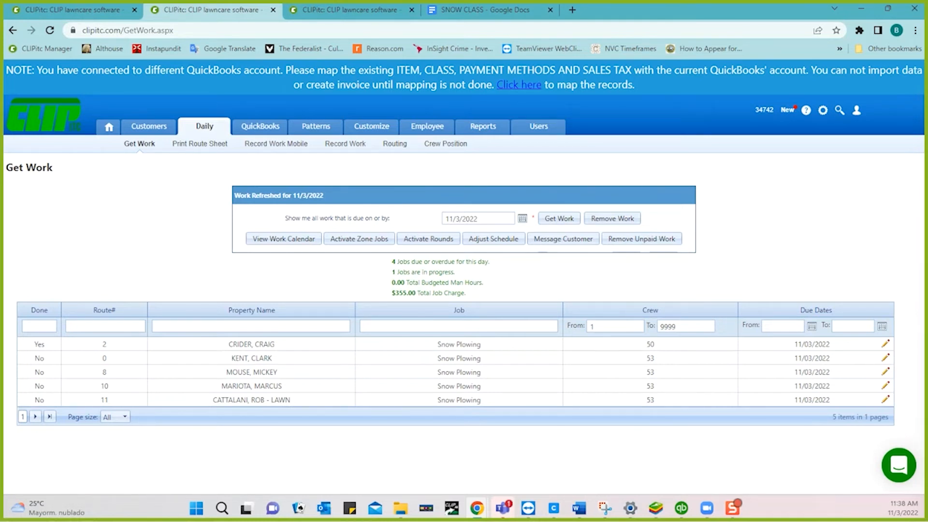
# Add the SAND (Sand & Chloride) material to the Adams Candies Shop Snow Plowing job and close the materials list.
pyautogui.click(81, 10)
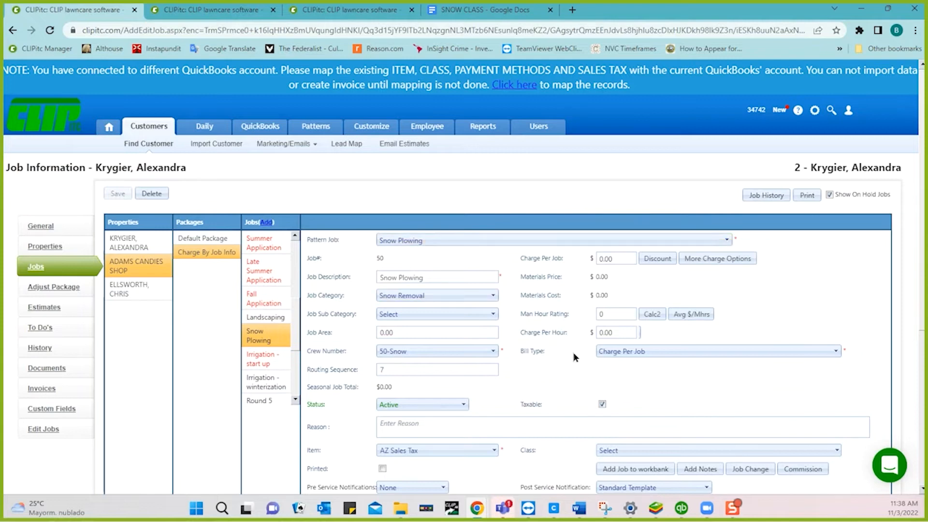
pyautogui.scroll(-3, 574, 352)
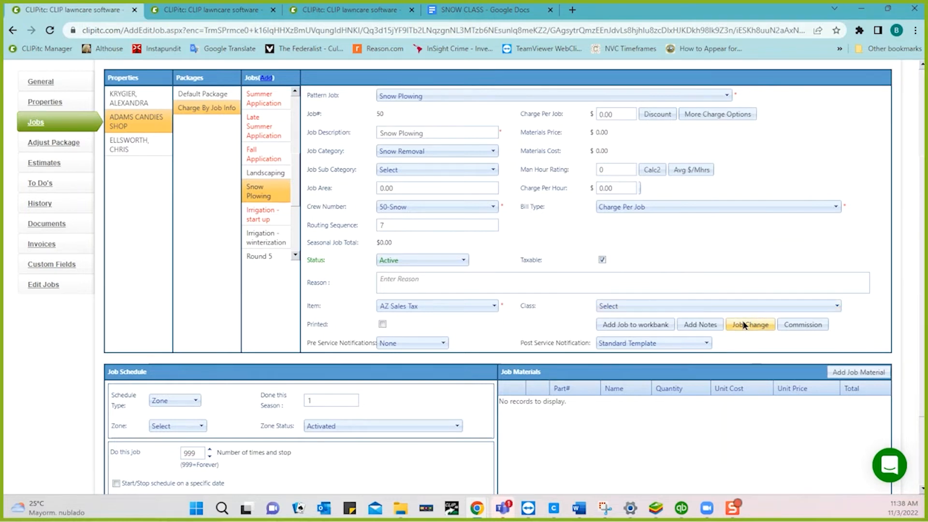
pyautogui.click(850, 373)
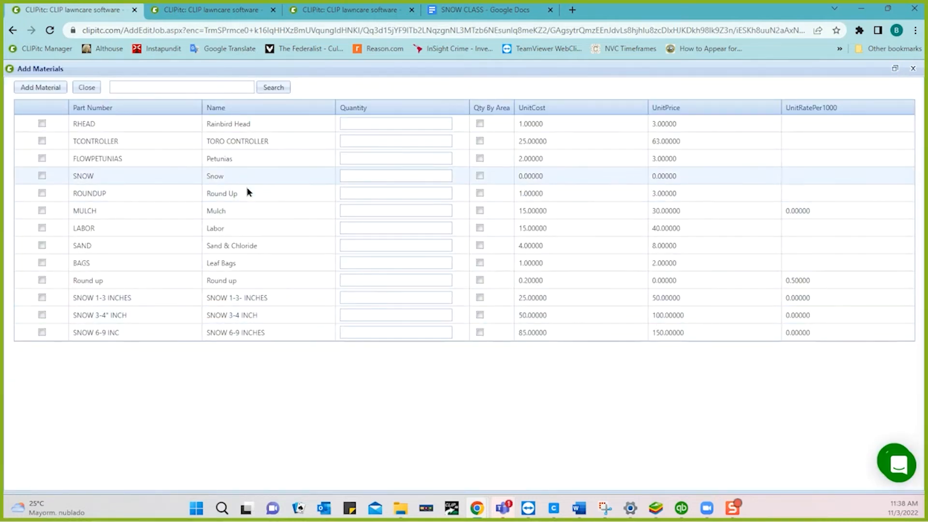
pyautogui.click(41, 245)
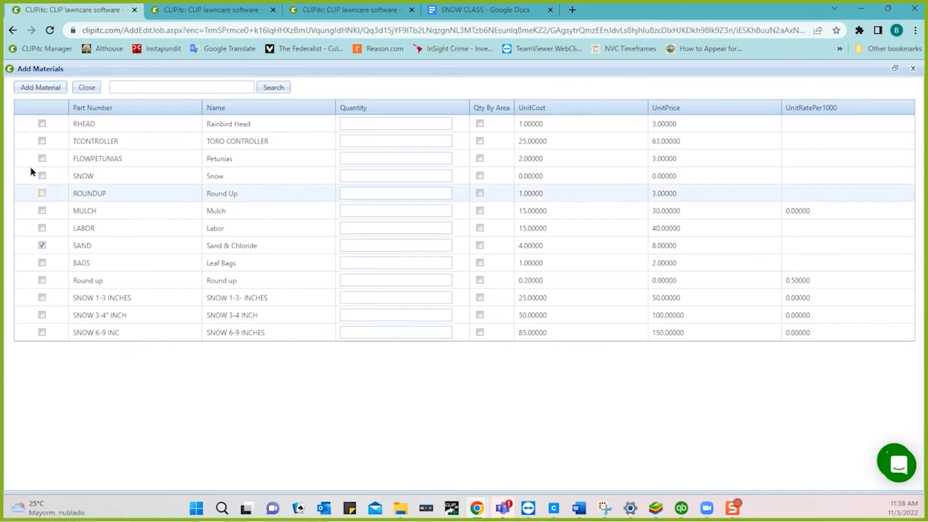
pyautogui.click(25, 87)
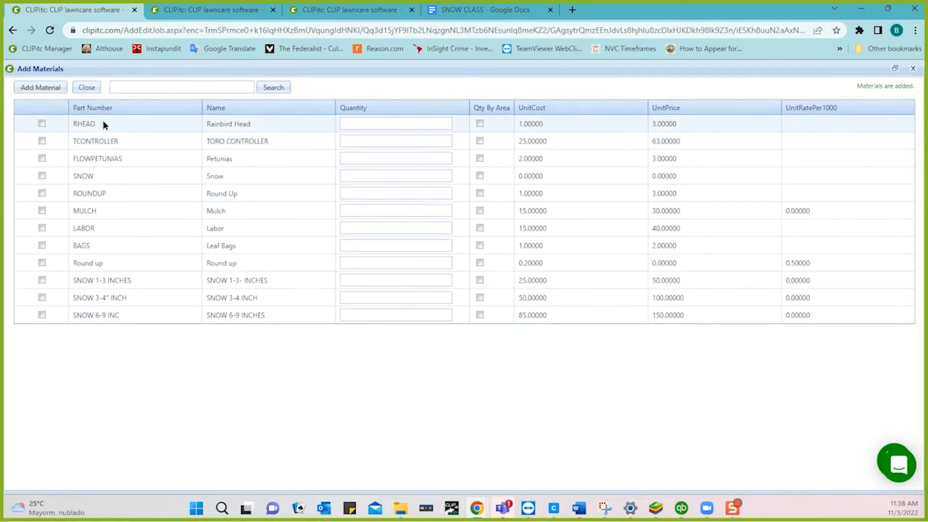
pyautogui.click(87, 89)
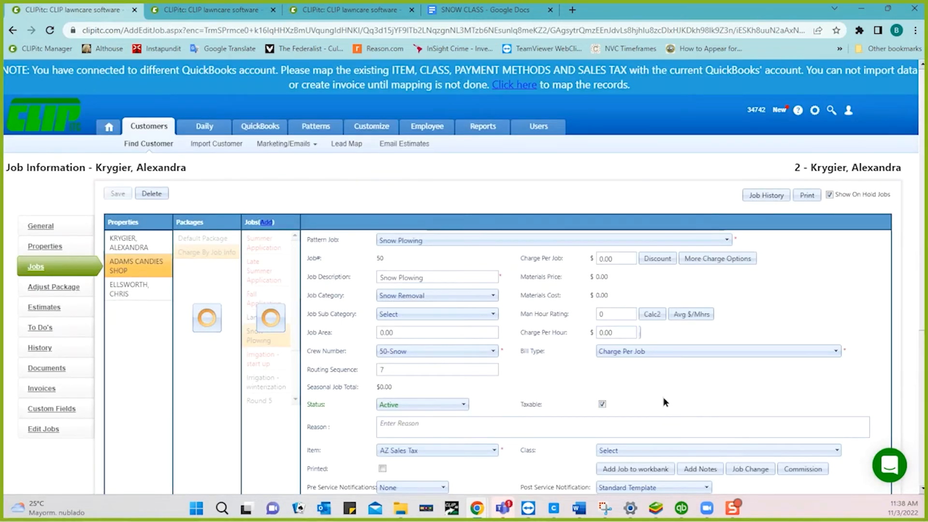
pyautogui.scroll(-2, 672, 397)
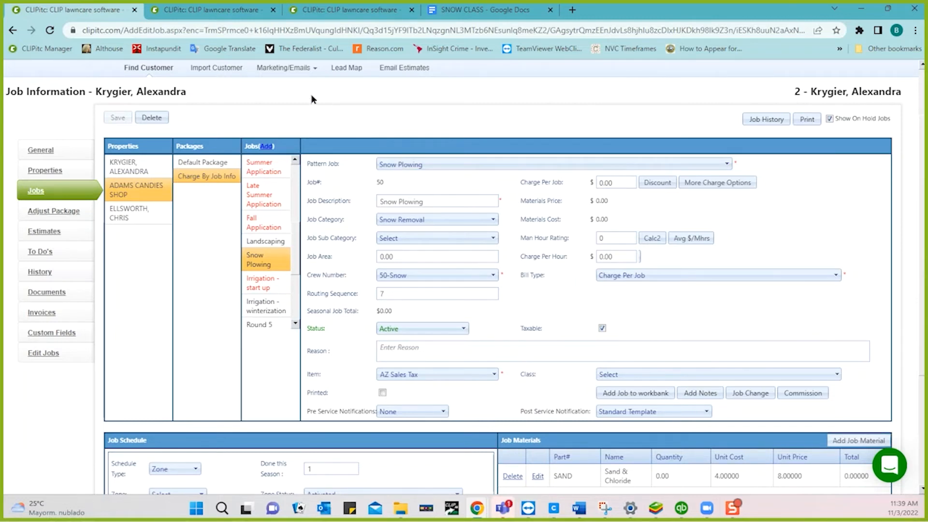
# Return to the Get Work list and remove the work due on or by 11/3/2022.
pyautogui.click(226, 18)
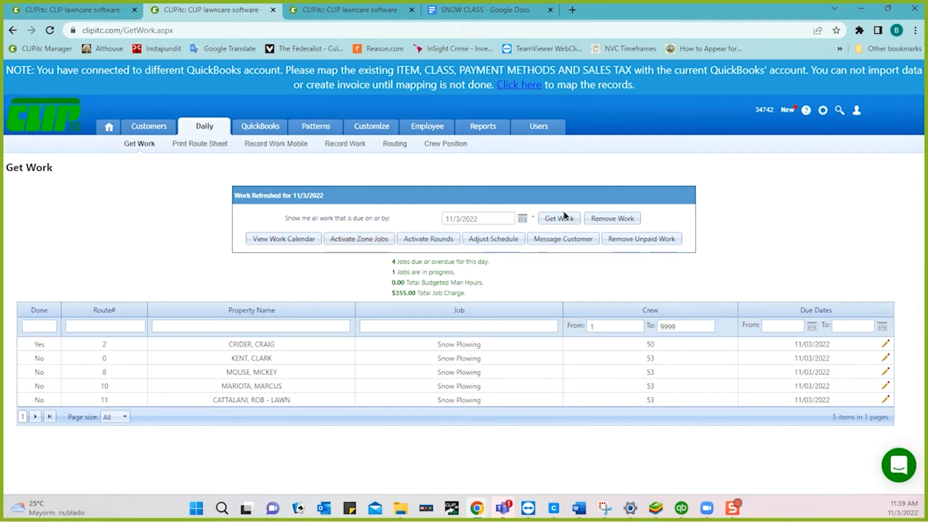
pyautogui.click(605, 219)
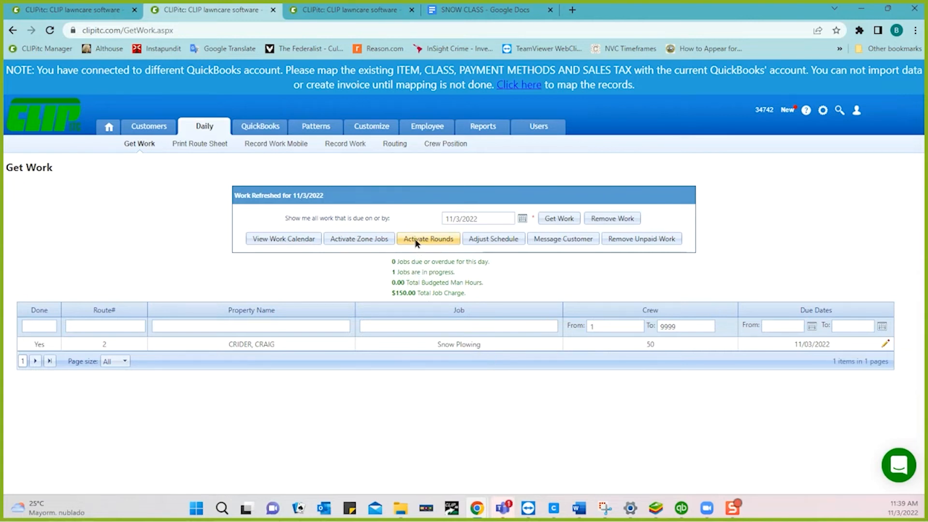
# Deactivate the zone jobs for crew 50 - Snow.
pyautogui.click(359, 239)
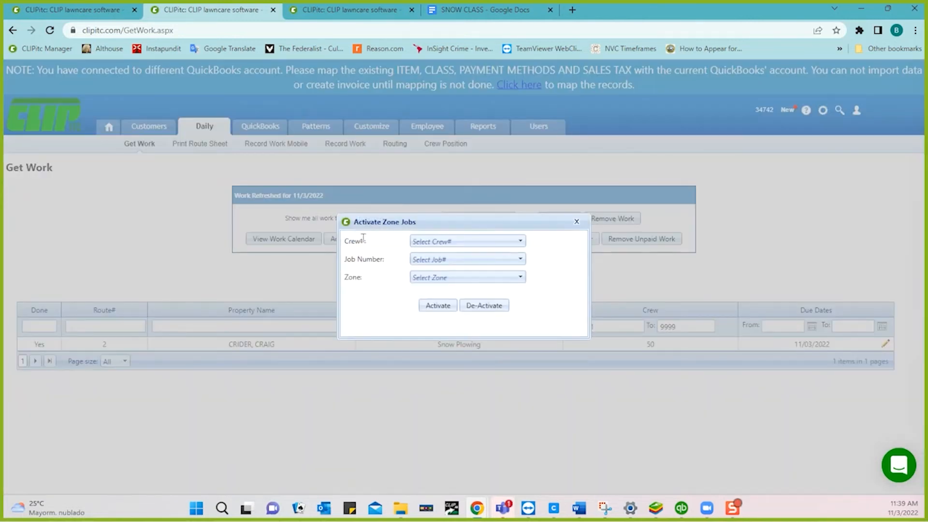
pyautogui.click(449, 241)
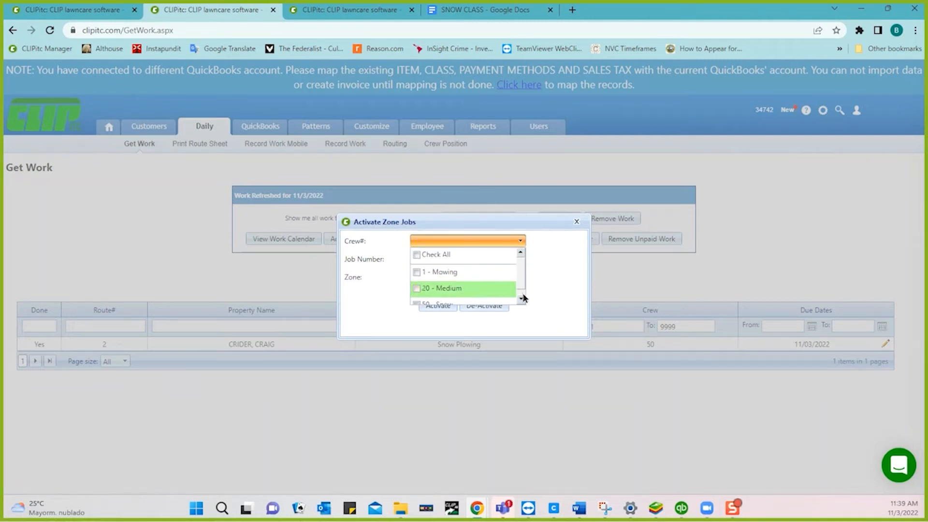
pyautogui.click(521, 298)
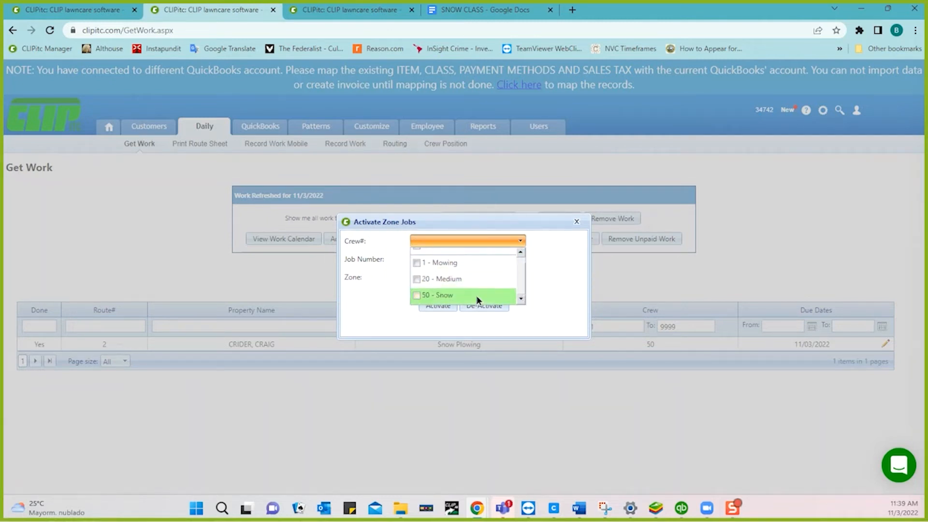
pyautogui.click(417, 293)
pyautogui.click(383, 298)
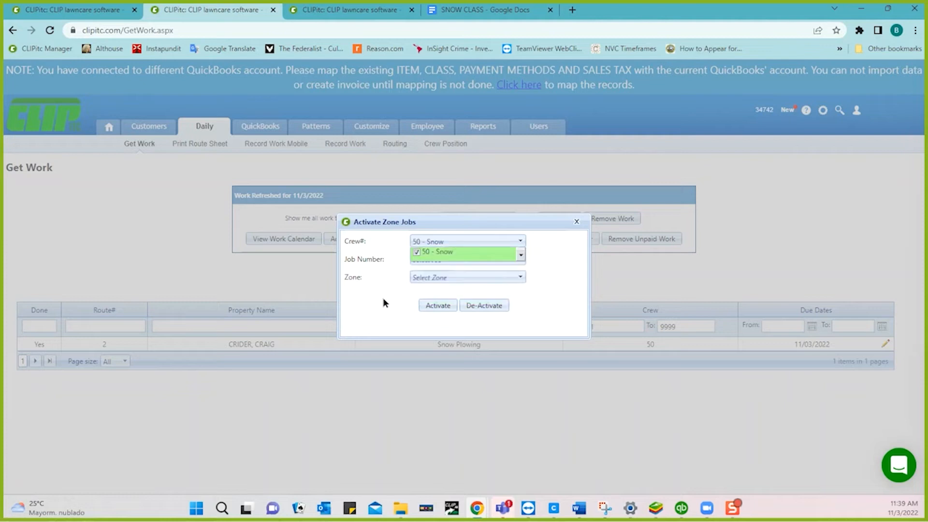
pyautogui.click(474, 305)
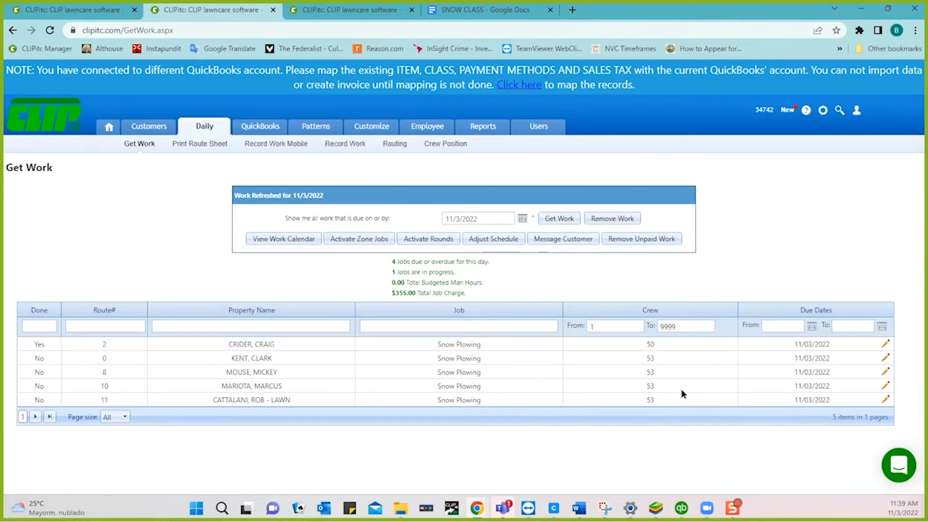
# Remove the reloaded due work and activate the zone jobs for crew 50 - Snow without sending service notifications.
pyautogui.click(616, 221)
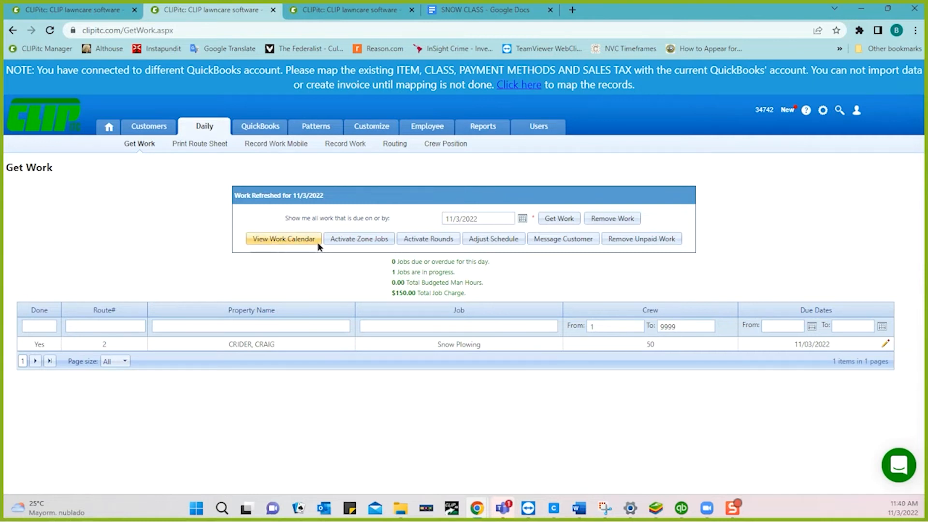
pyautogui.click(367, 239)
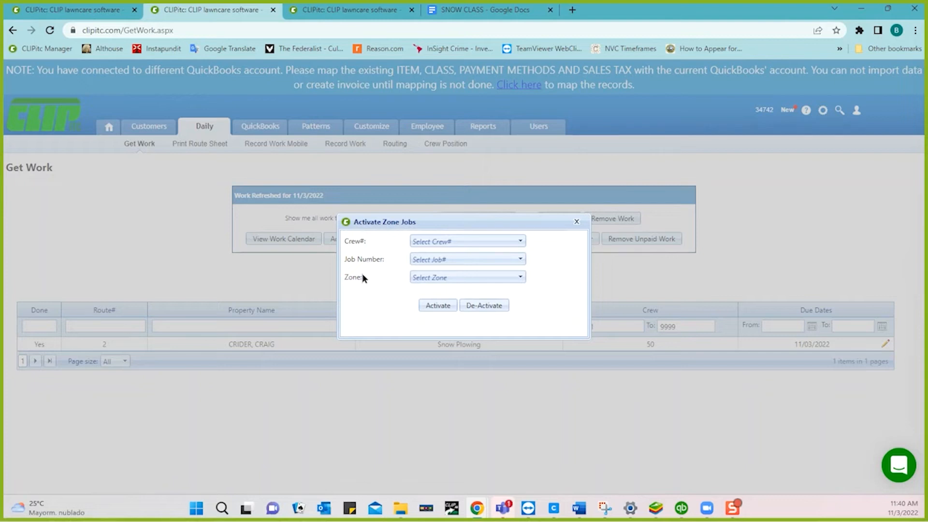
pyautogui.click(433, 240)
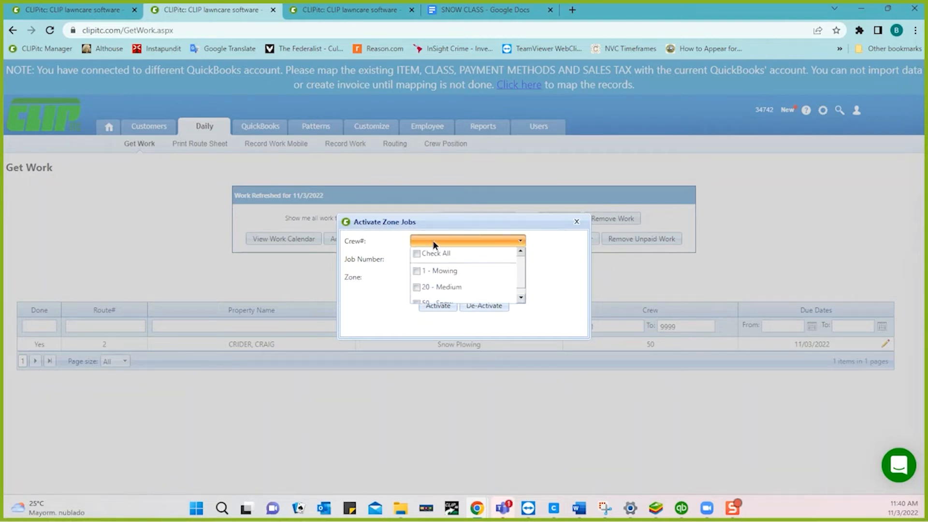
pyautogui.click(521, 298)
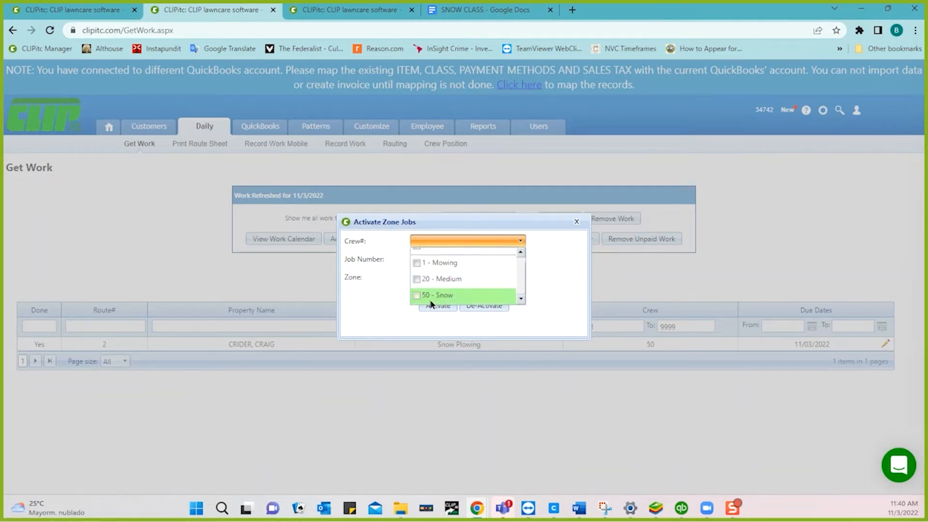
pyautogui.click(415, 295)
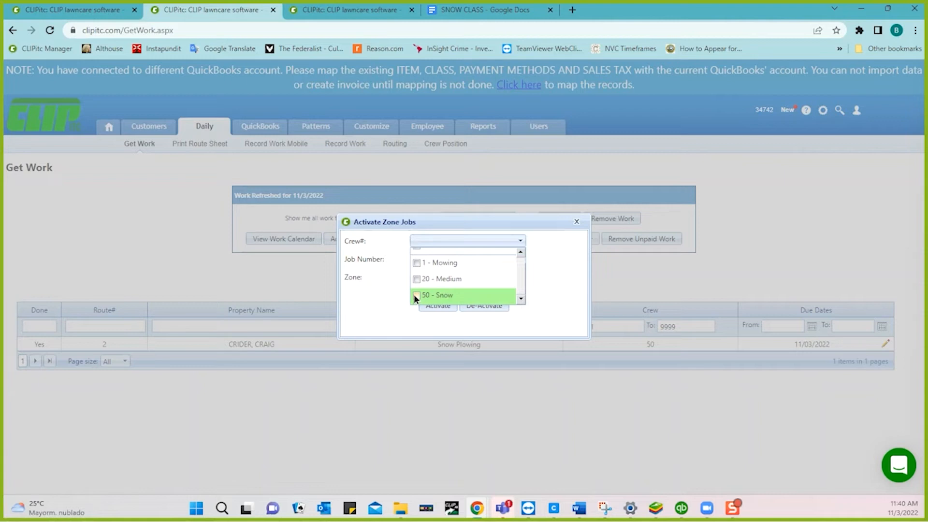
pyautogui.click(387, 302)
pyautogui.click(439, 306)
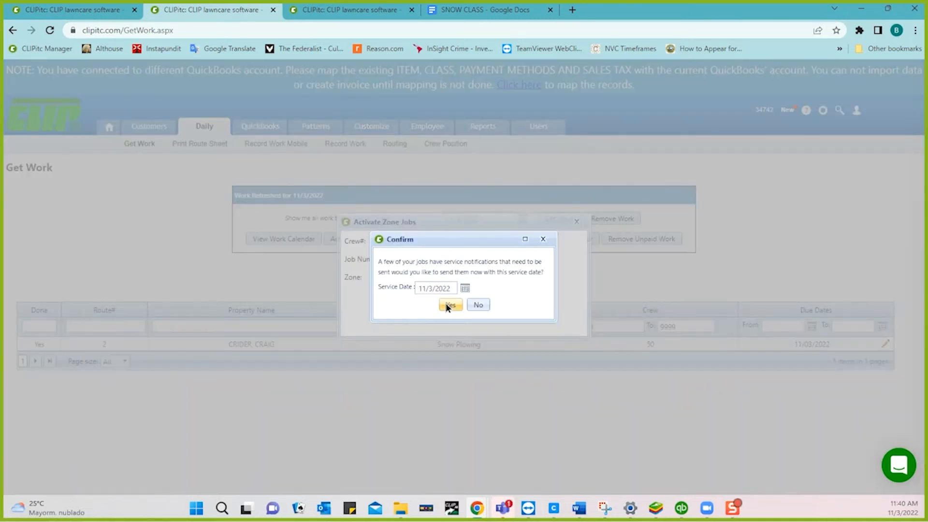
pyautogui.click(477, 311)
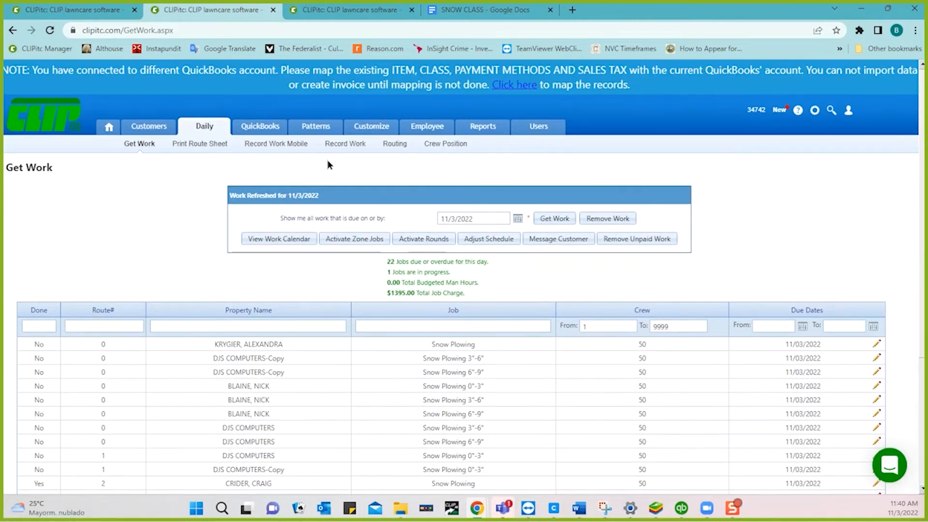
# In Record Work, record the first listed Snow Plowing job as done, started 8:30 AM and ended 4:51 PM, and save the entry.
pyautogui.click(344, 145)
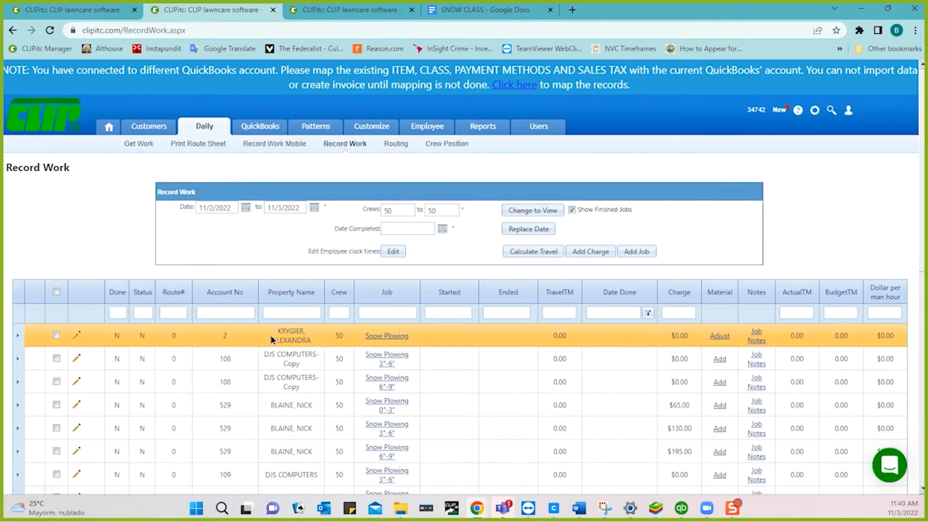
pyautogui.click(76, 336)
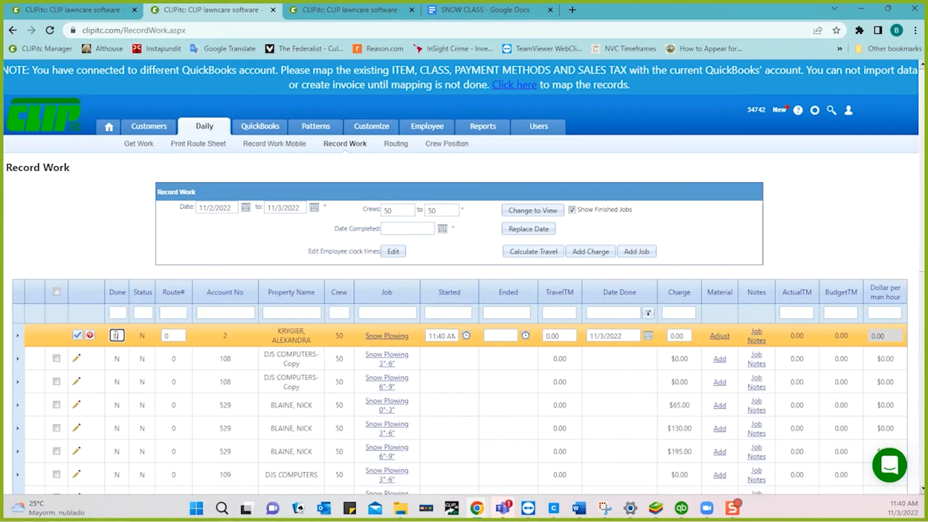
pyautogui.press('Tab')
pyautogui.press('Tab')
pyautogui.press('Tab')
pyautogui.write('0')
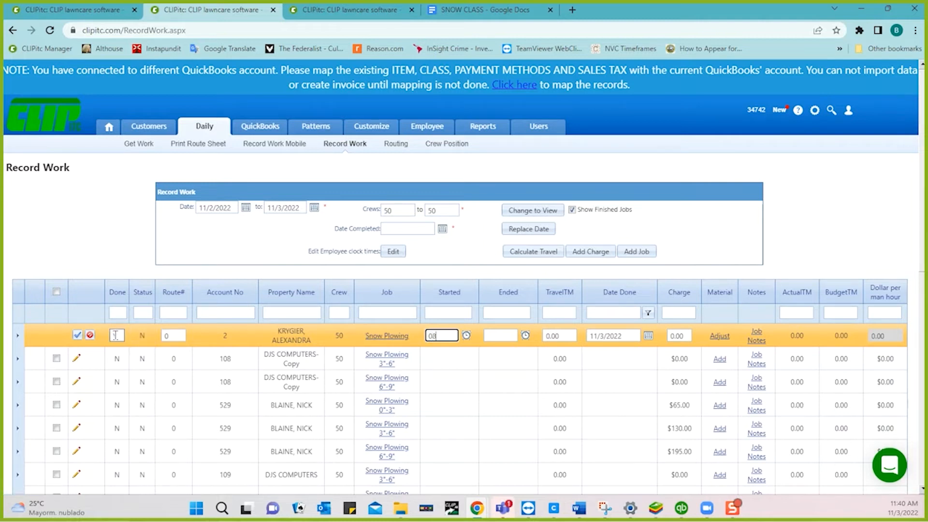
pyautogui.write('830')
pyautogui.press('Tab')
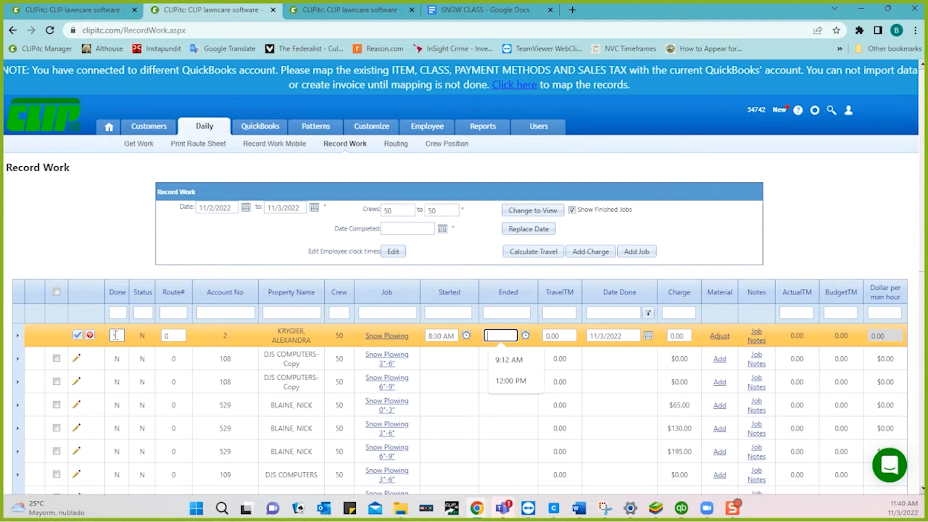
pyautogui.write('451')
pyautogui.press('Tab')
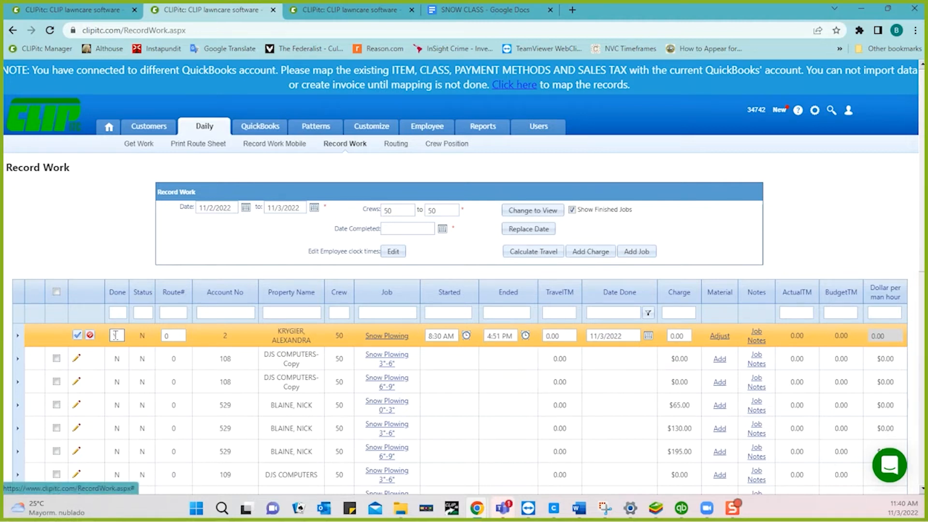
pyautogui.write('Y')
pyautogui.click(607, 335)
pyautogui.click(77, 335)
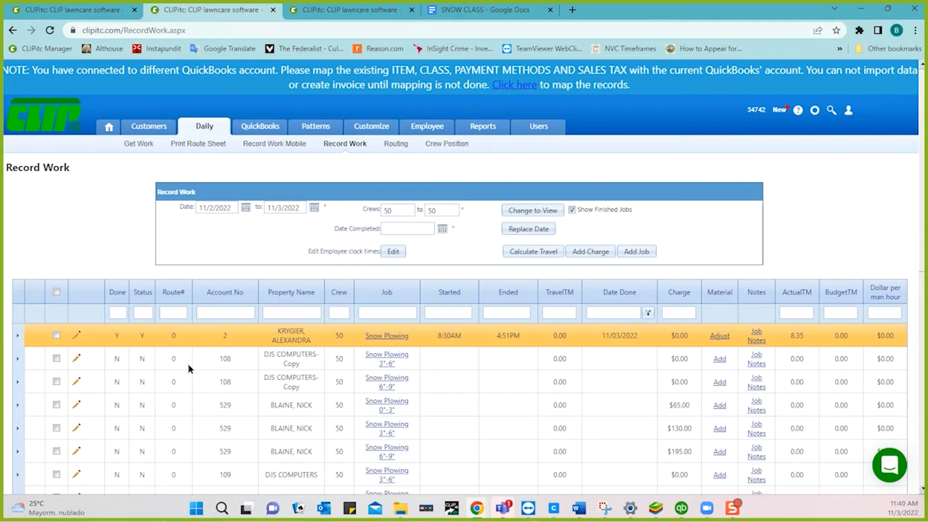
# Start editing the Adams Candies Shop Snow Plowing entry and mark it as done.
pyautogui.scroll(-6, 192, 410)
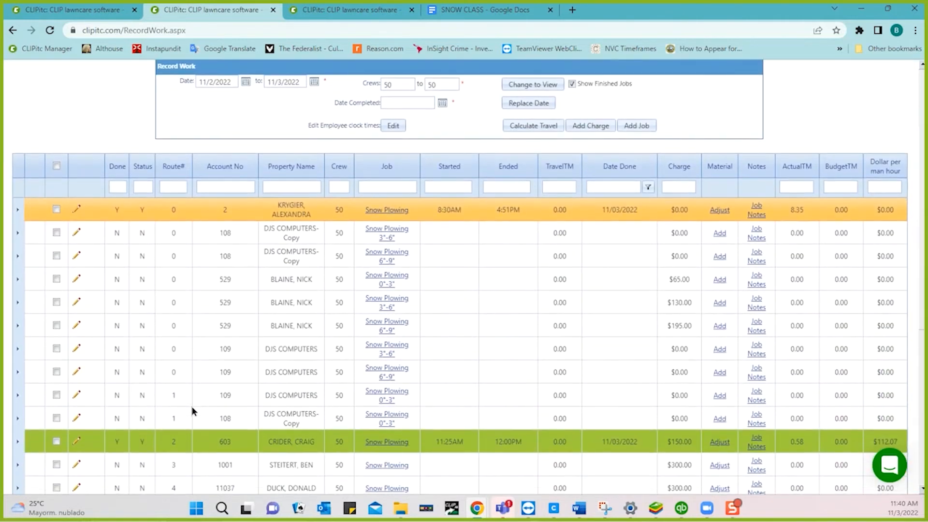
pyautogui.scroll(-1, 191, 410)
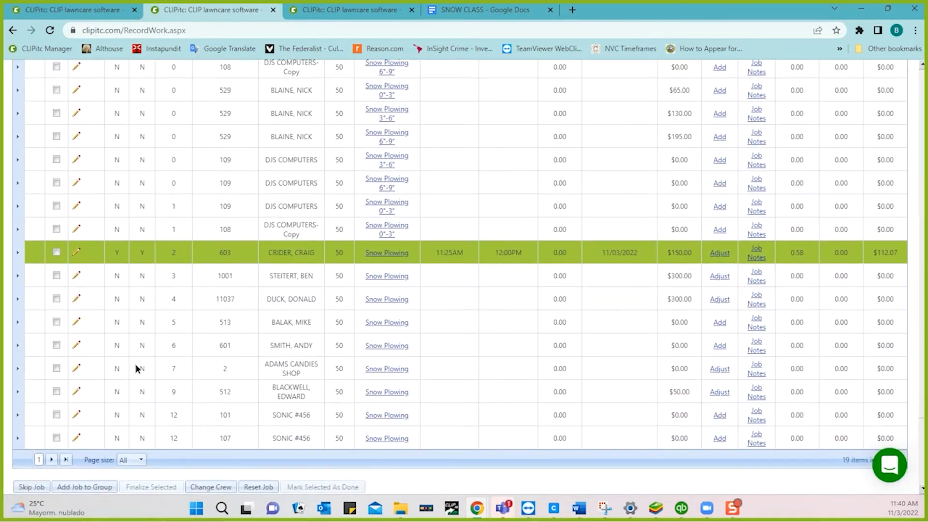
pyautogui.click(76, 369)
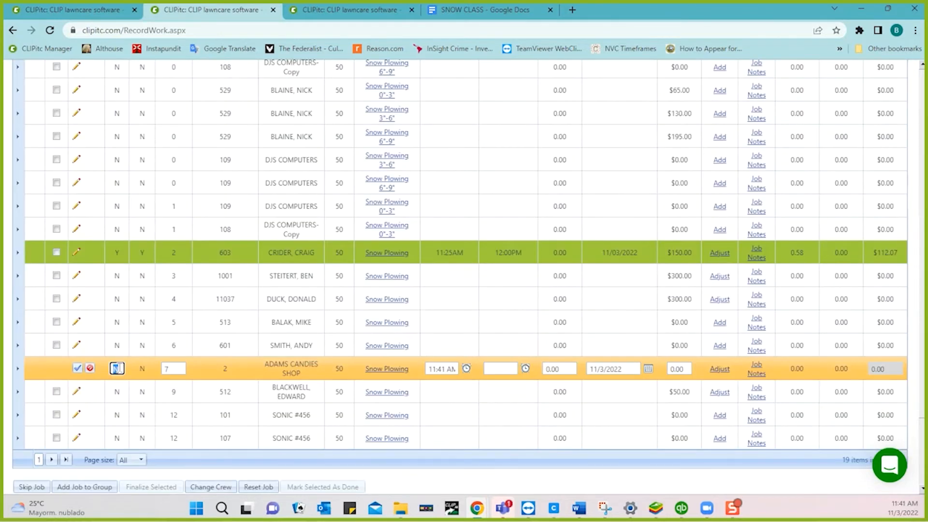
pyautogui.write('Y')
pyautogui.press('Tab')
pyautogui.press('Tab')
pyautogui.press('Tab')
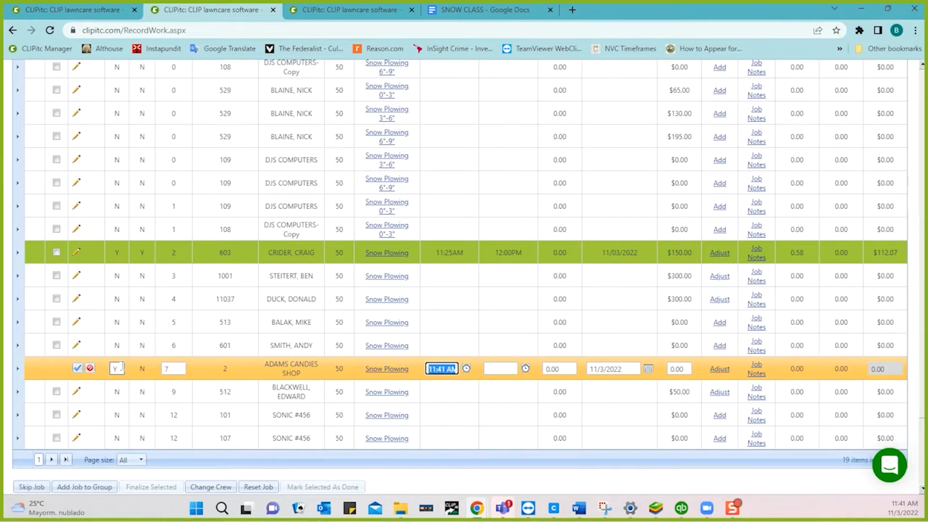
# Set the Adams Candies Shop job's start time to 5:00 PM and its end time to 5:20 PM.
pyautogui.scroll(1, 211, 324)
pyautogui.scroll(3, 212, 324)
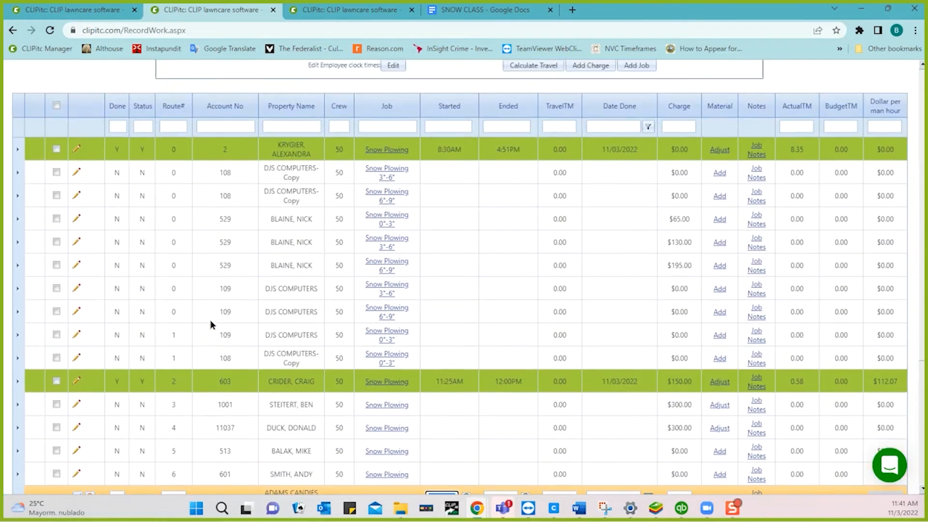
pyautogui.scroll(-2, 211, 324)
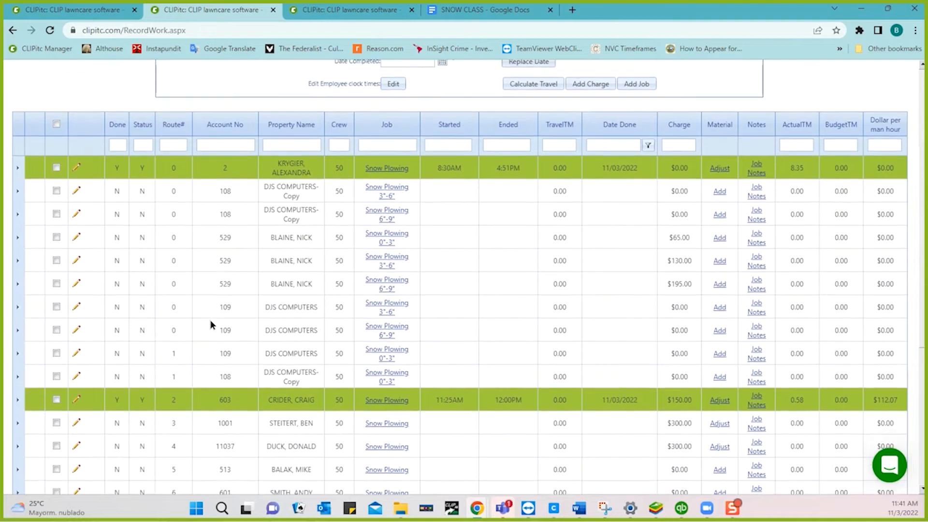
pyautogui.scroll(2, 211, 324)
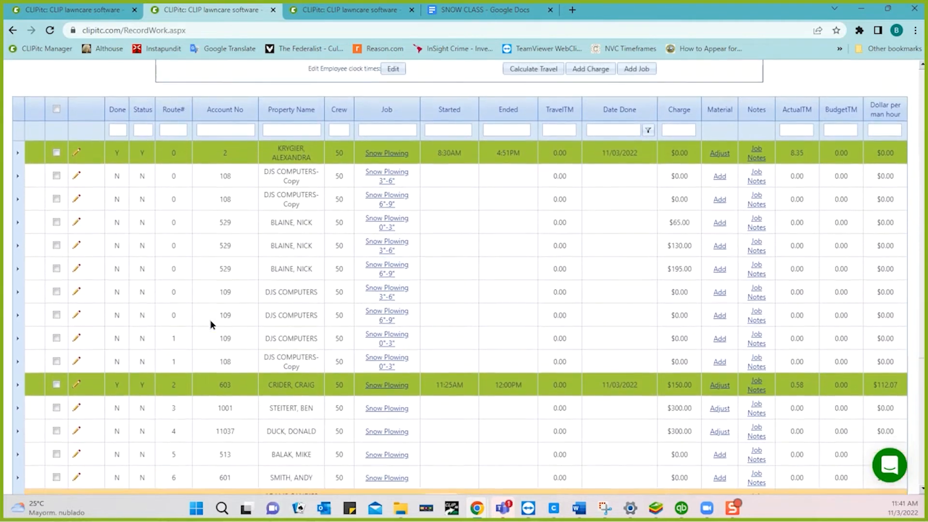
pyautogui.scroll(-3, 357, 281)
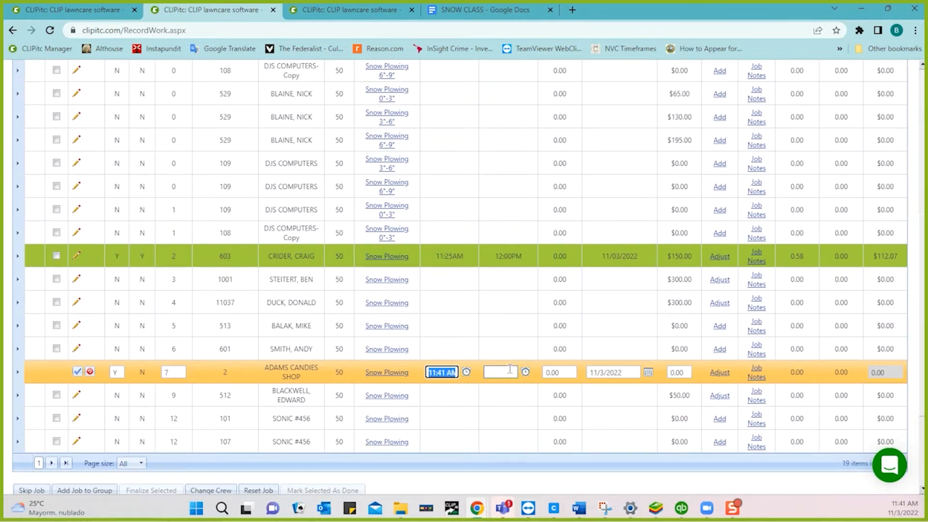
pyautogui.write('1700')
pyautogui.click(510, 369)
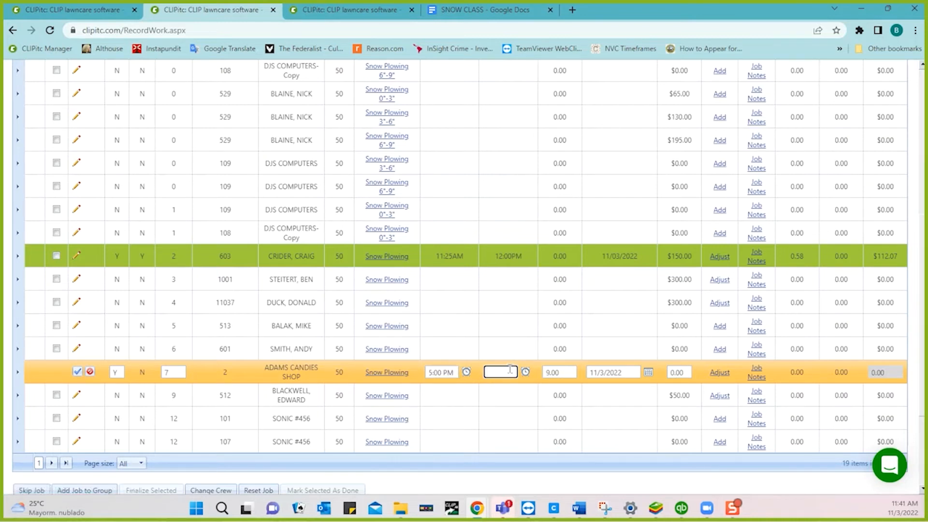
pyautogui.write('1720')
pyautogui.press('Tab')
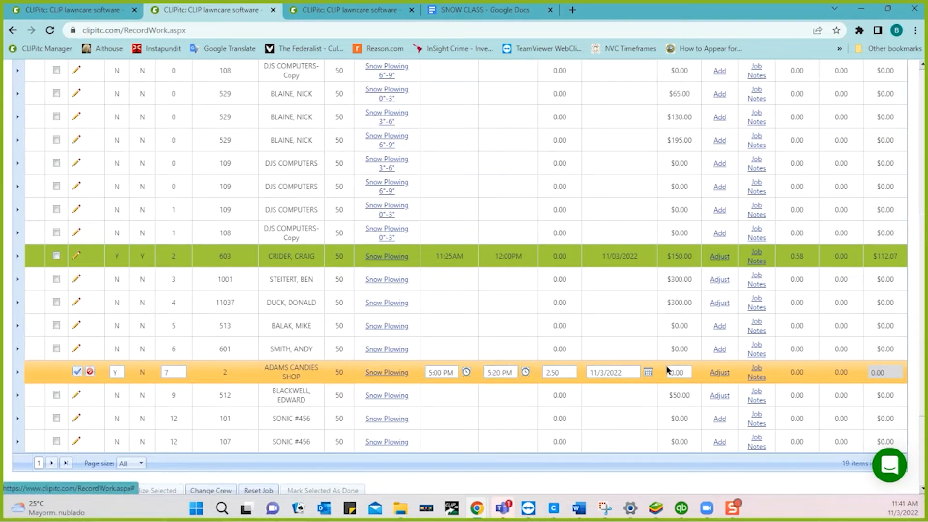
# Set the SAND quantity to 3 in the Adams Candies Shop job's day materials and try to save it.
pyautogui.click(716, 374)
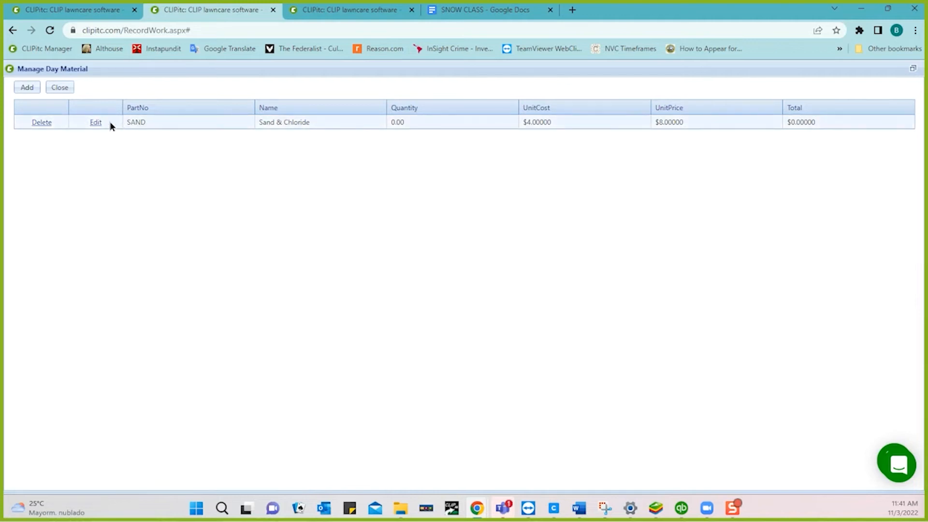
pyautogui.click(95, 123)
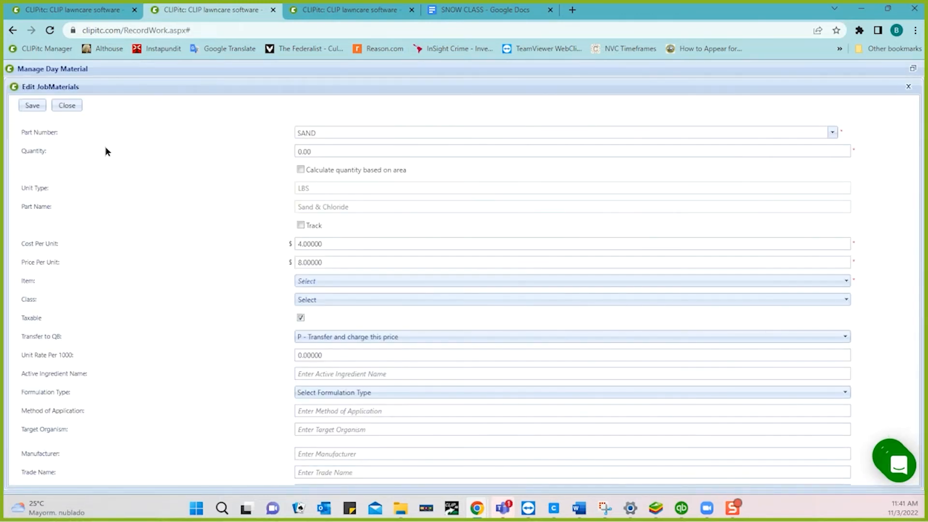
pyautogui.click(318, 150)
pyautogui.write('3')
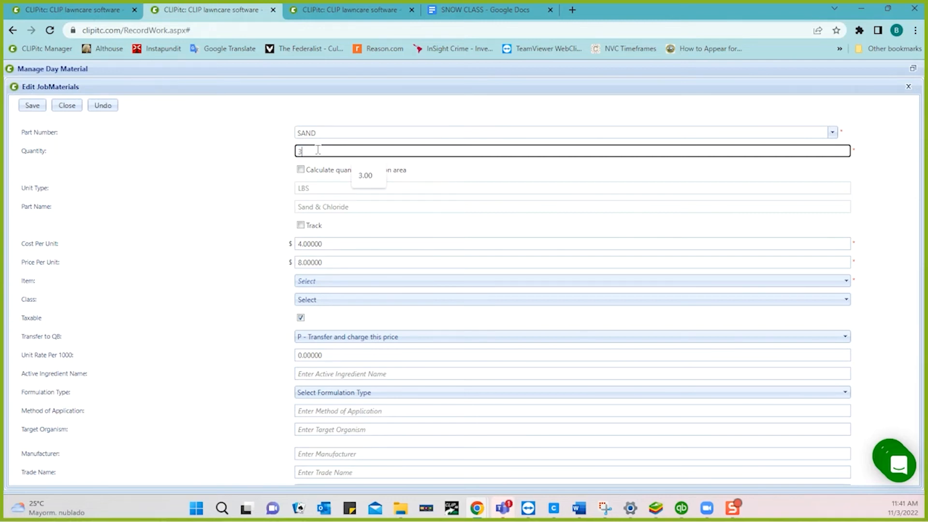
pyautogui.click(234, 159)
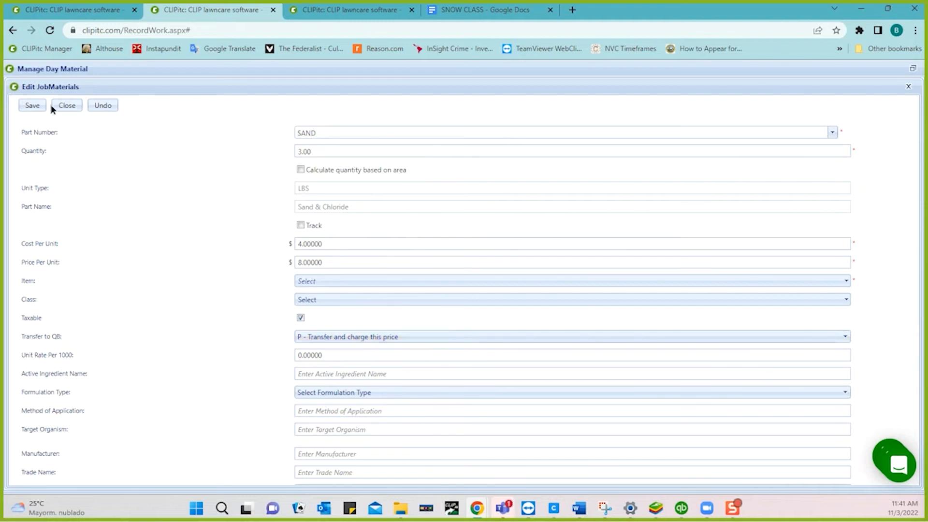
pyautogui.click(34, 106)
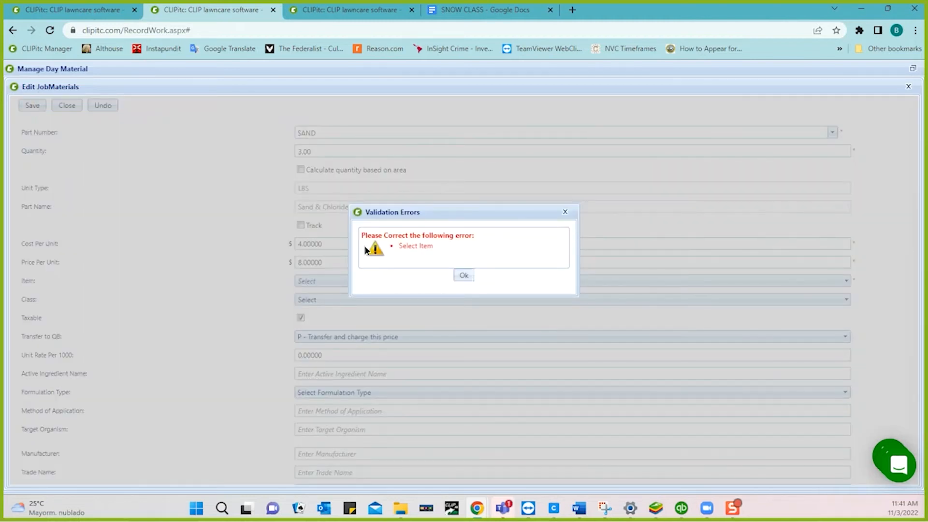
pyautogui.click(457, 276)
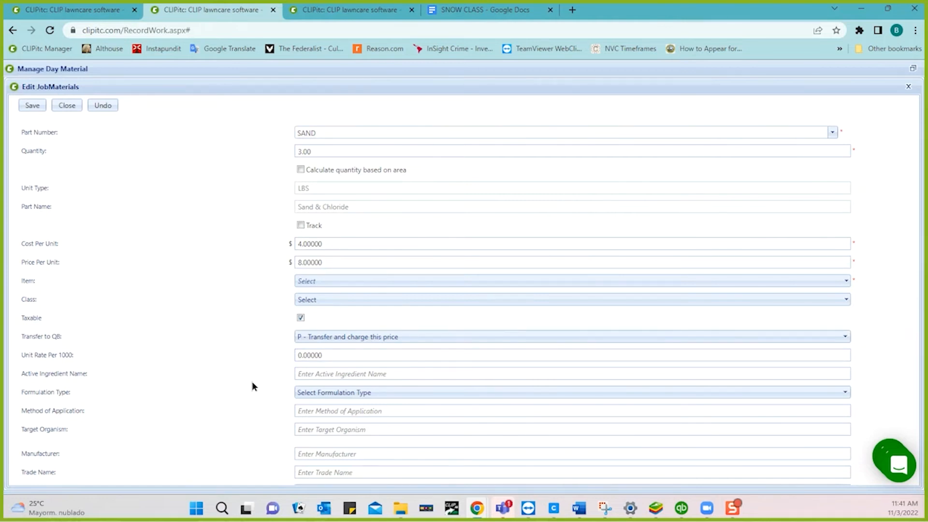
# Assign the item AZ Sales Tax to the SAND material, save it, and return to the Record Work list.
pyautogui.click(311, 280)
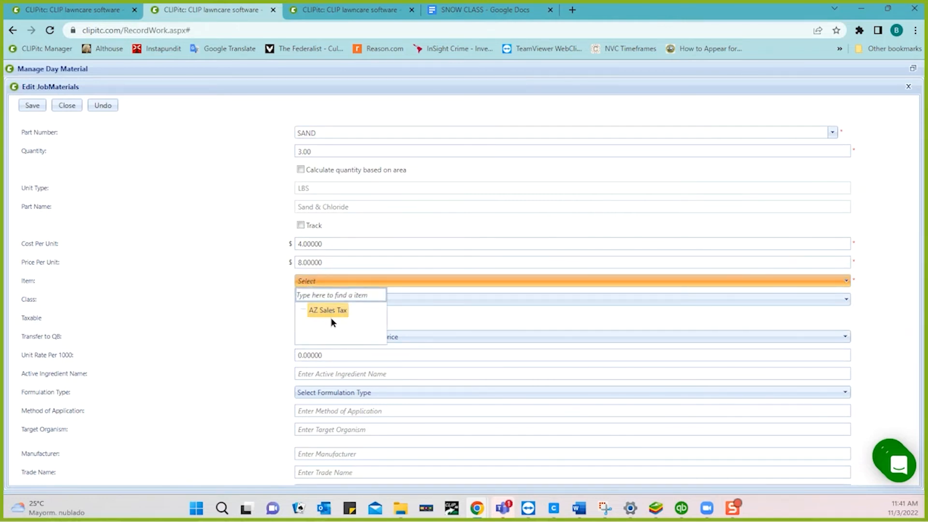
pyautogui.click(33, 107)
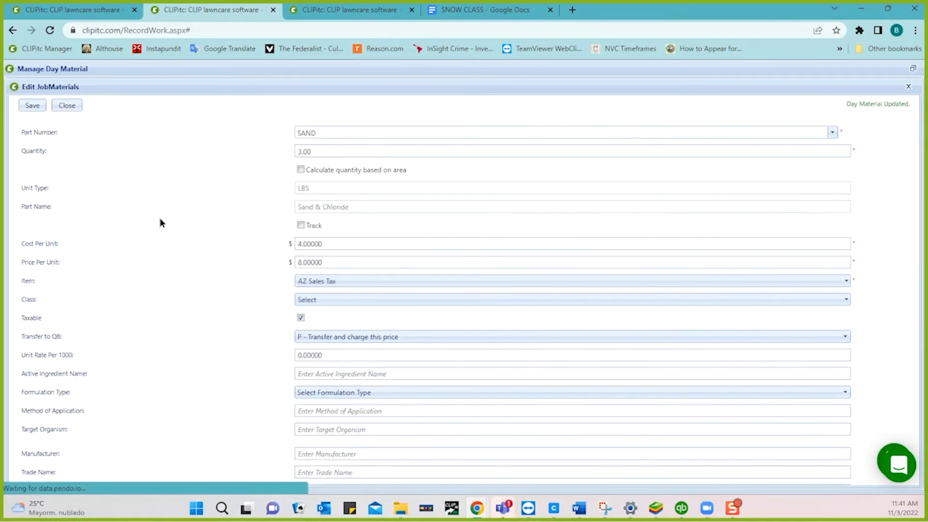
pyautogui.click(68, 106)
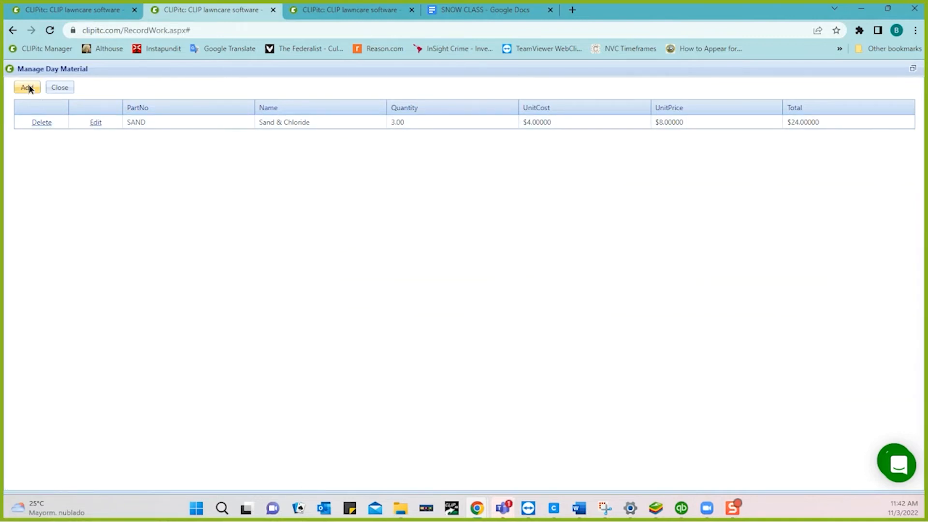
pyautogui.click(57, 87)
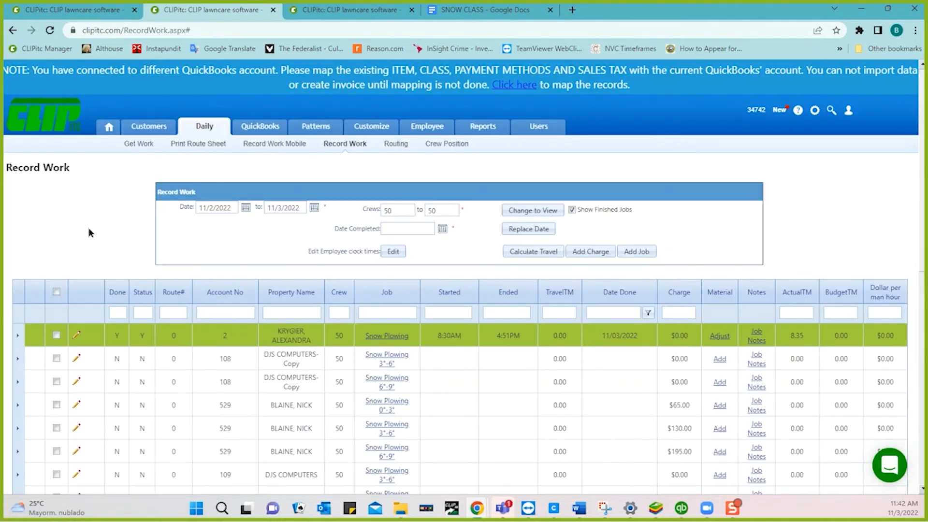
# Save the edited Adams Candies Shop Snow Plowing work entry.
pyautogui.scroll(-4, 88, 230)
pyautogui.scroll(-2, 88, 231)
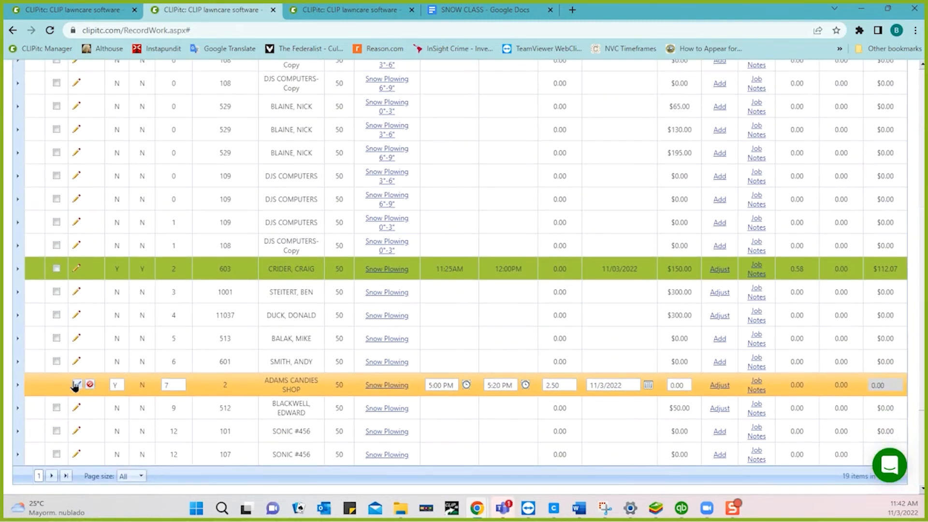
pyautogui.click(77, 385)
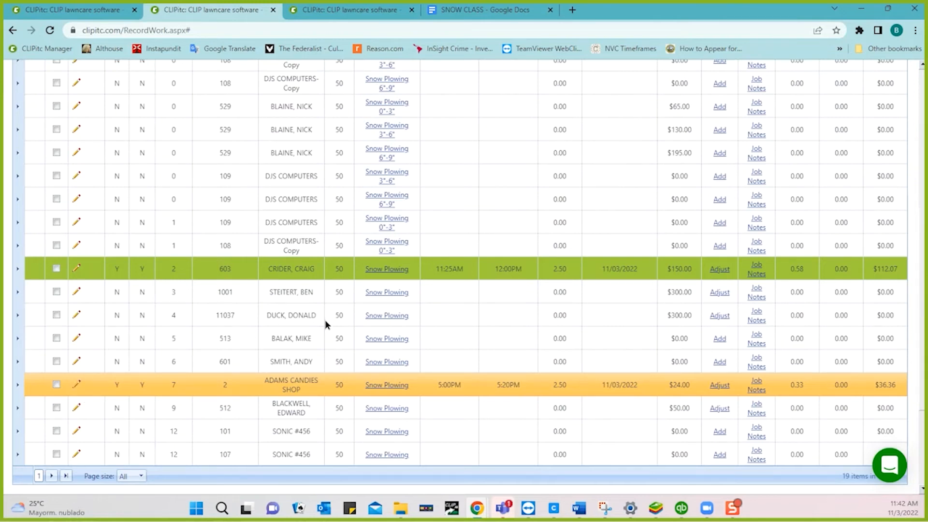
# Select all jobs in the Record Work list and finalize them.
pyautogui.scroll(3, 325, 320)
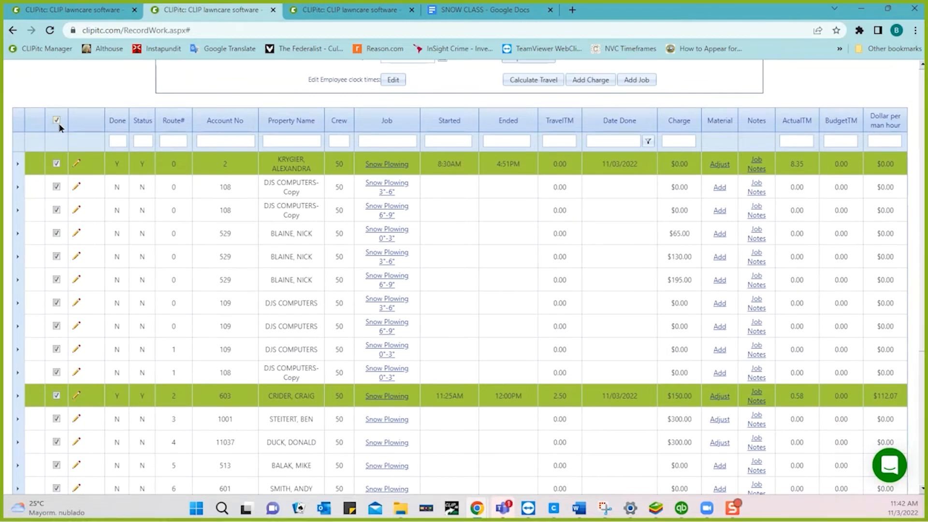
pyautogui.scroll(-6, 190, 214)
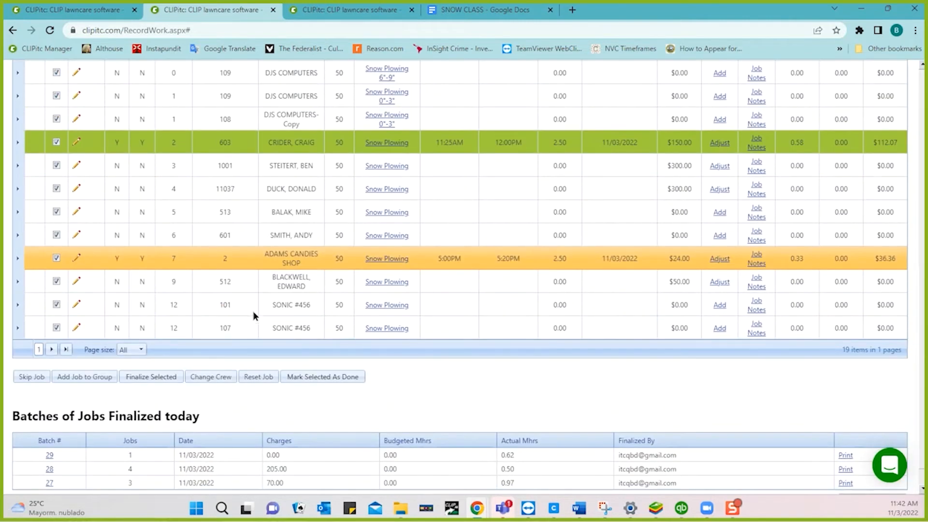
pyautogui.click(156, 377)
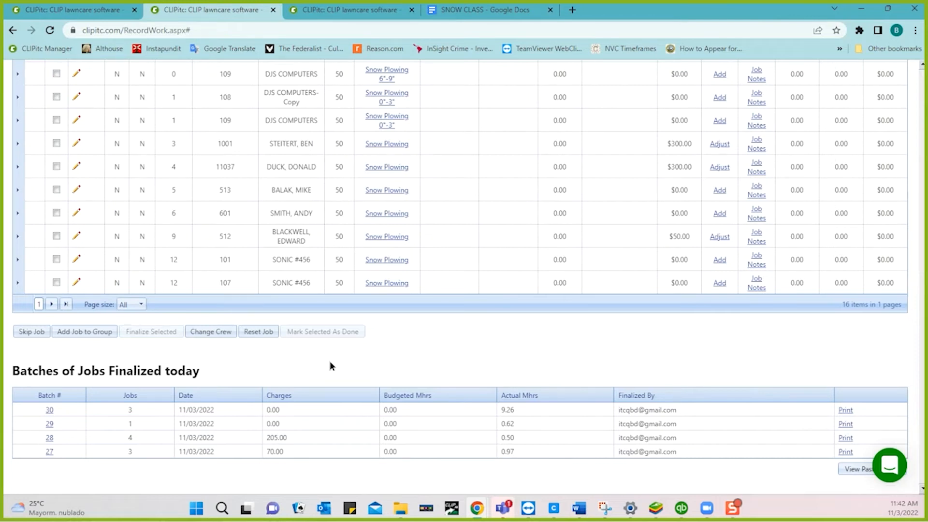
# Open finalized job batch 30 and apply the job change Snow Removal 4" - 6" to it.
pyautogui.click(50, 412)
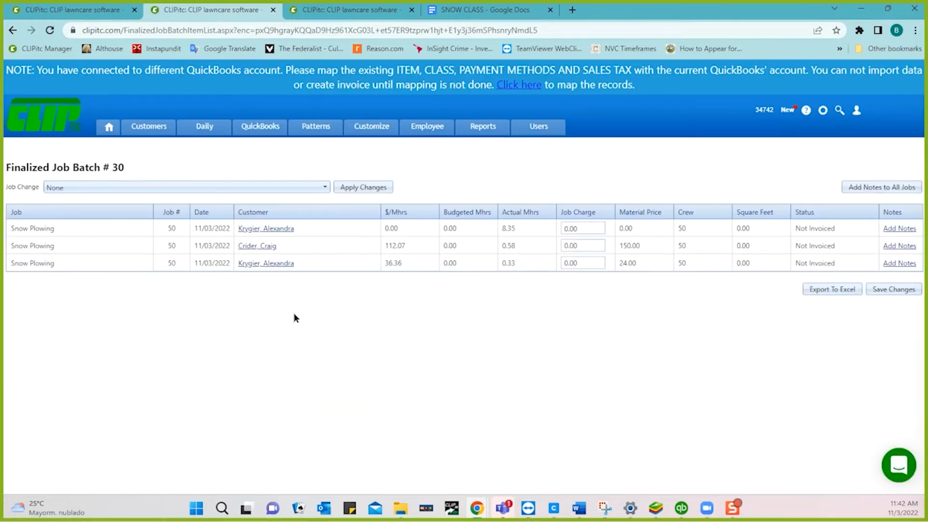
pyautogui.click(145, 189)
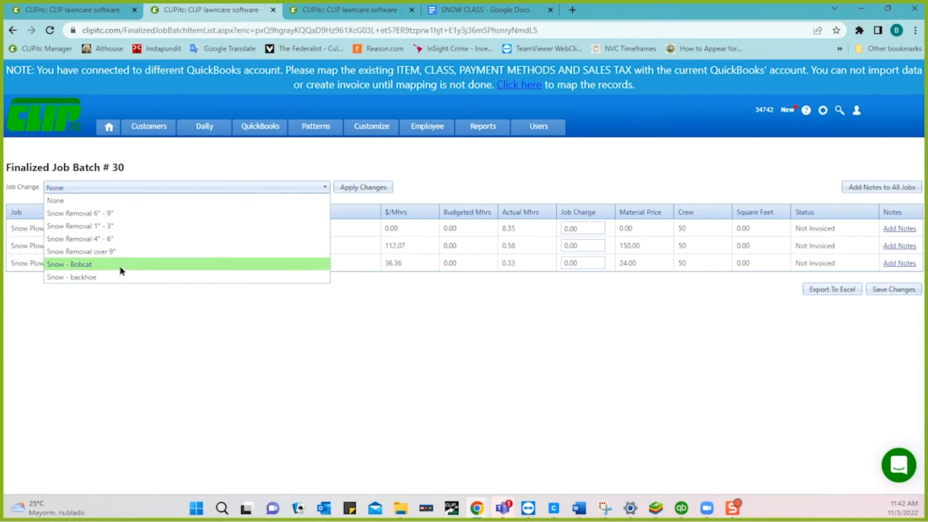
pyautogui.click(100, 237)
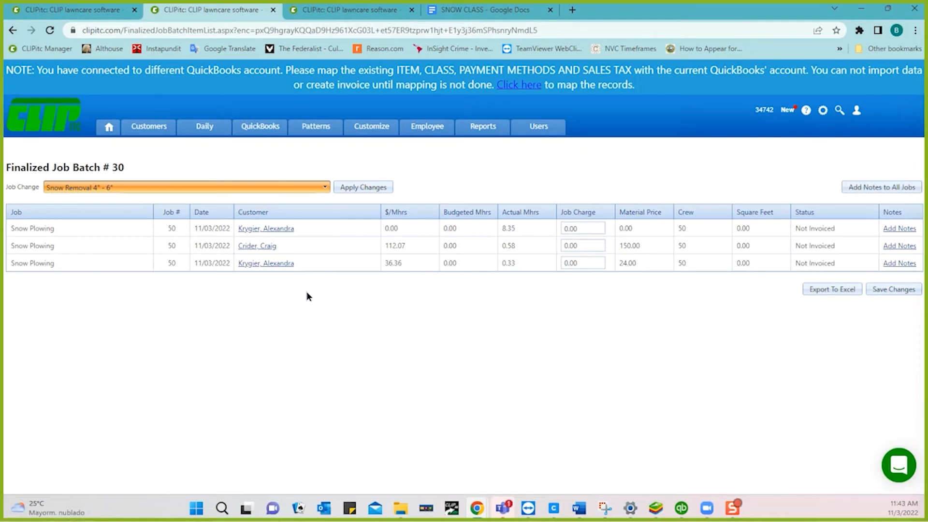
pyautogui.click(355, 188)
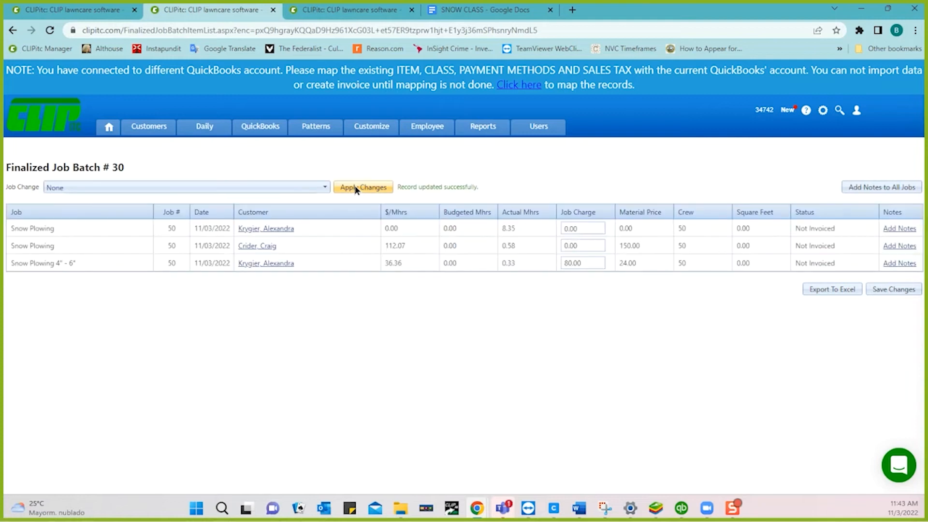
pyautogui.click(585, 263)
# From the batch's first customer, open the Snow Plowing job in the Charge By Job Info package.
pyautogui.click(267, 229)
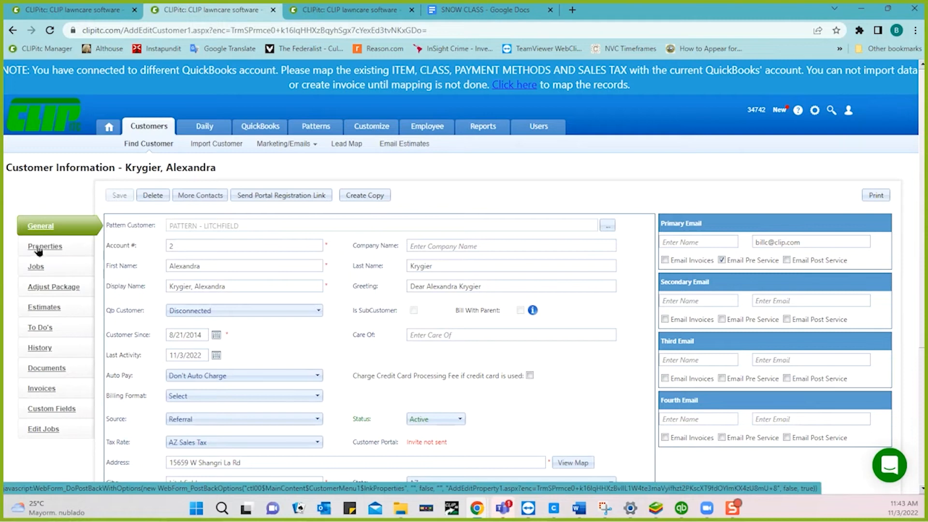
pyautogui.click(39, 268)
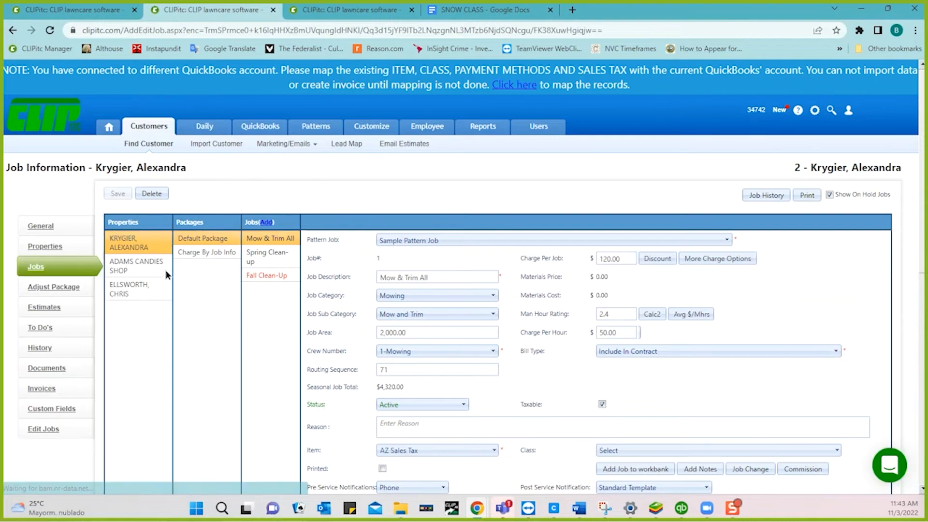
pyautogui.click(216, 253)
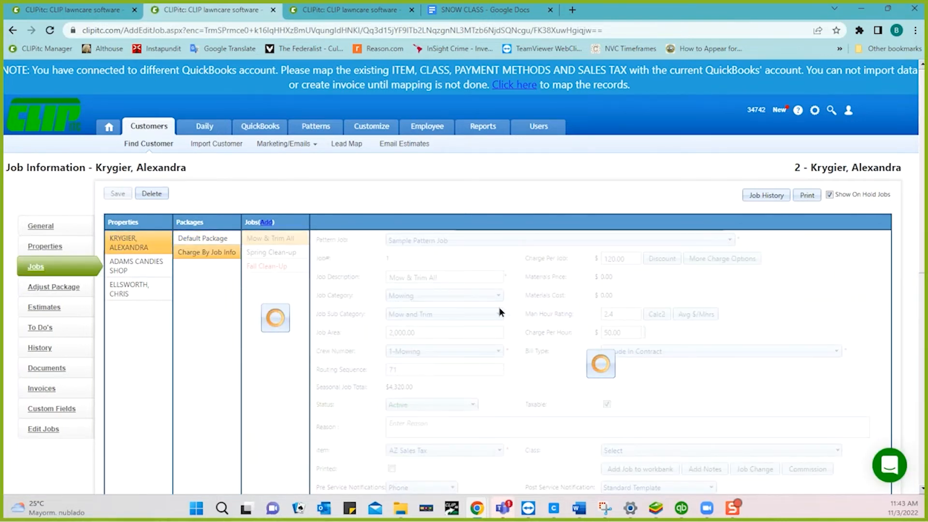
pyautogui.scroll(-1, 499, 309)
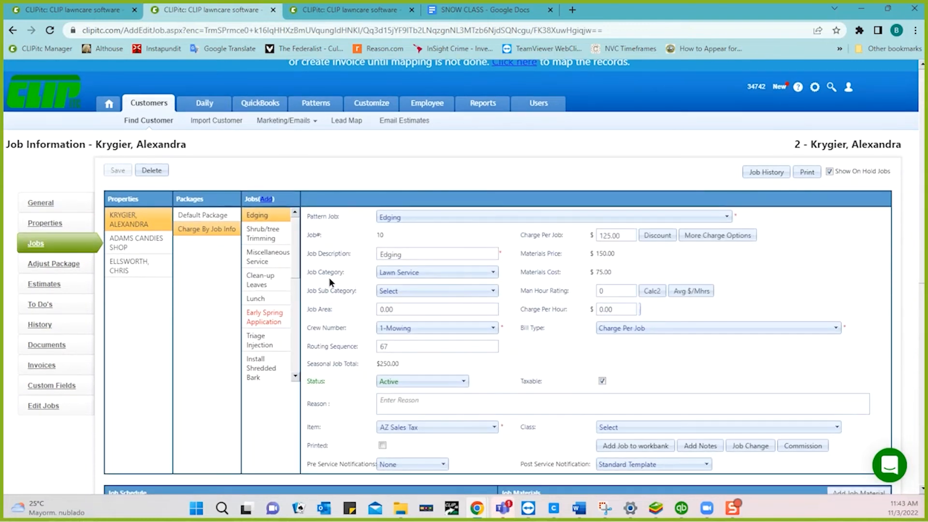
pyautogui.scroll(-3, 294, 379)
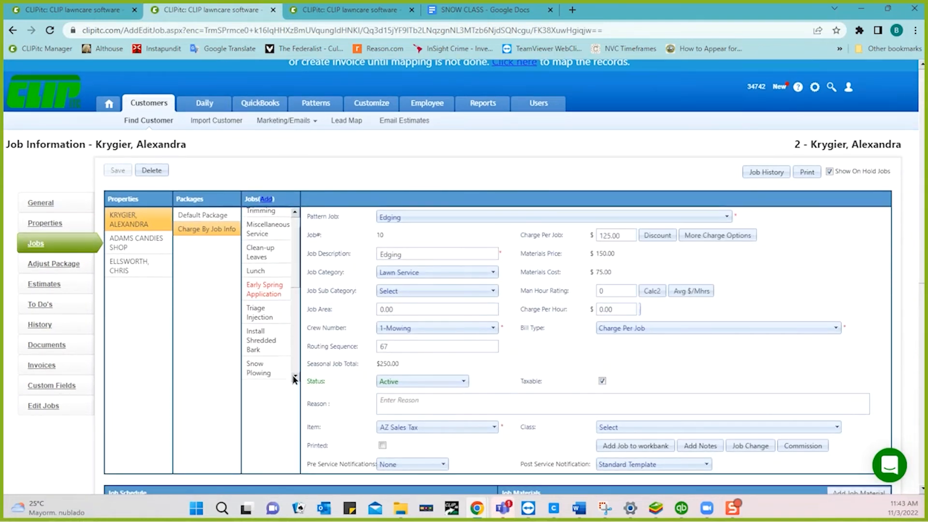
pyautogui.click(255, 280)
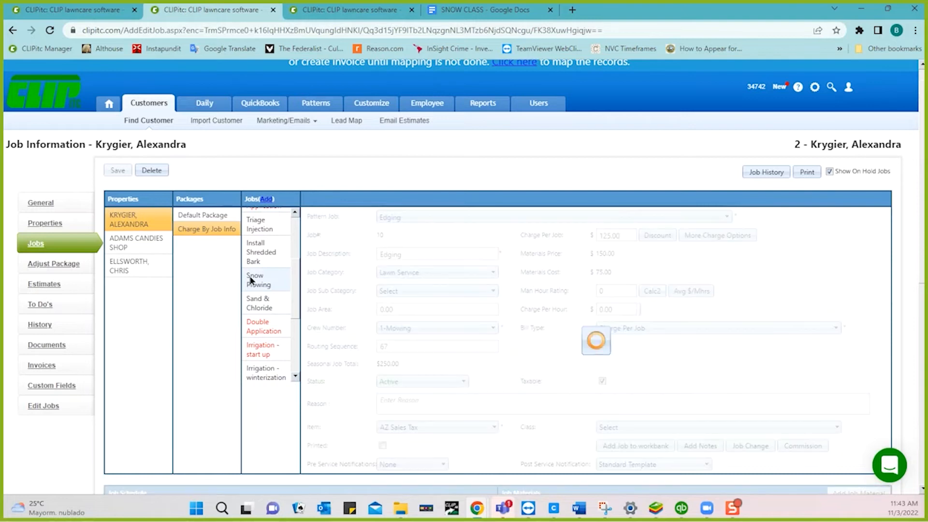
# Review the job changes set up for this Snow Plowing job and close the list.
pyautogui.scroll(-2, 507, 308)
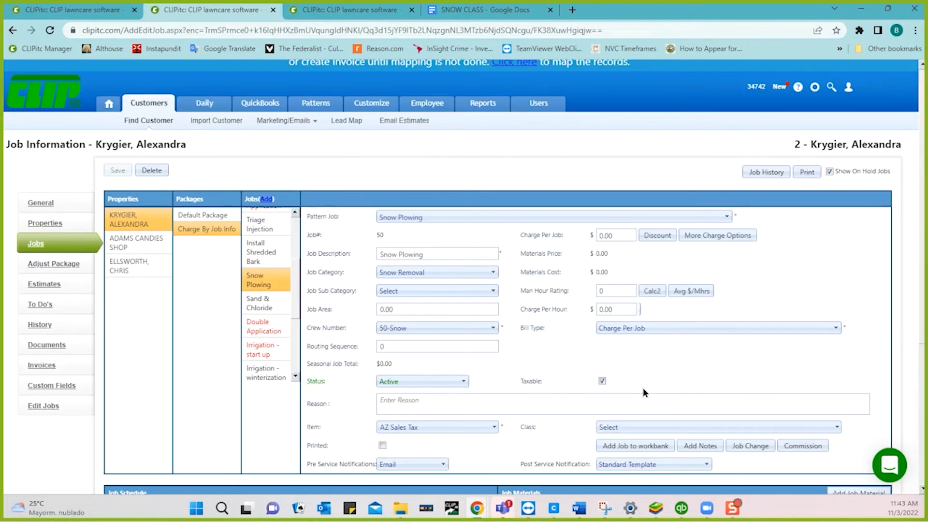
pyautogui.click(742, 446)
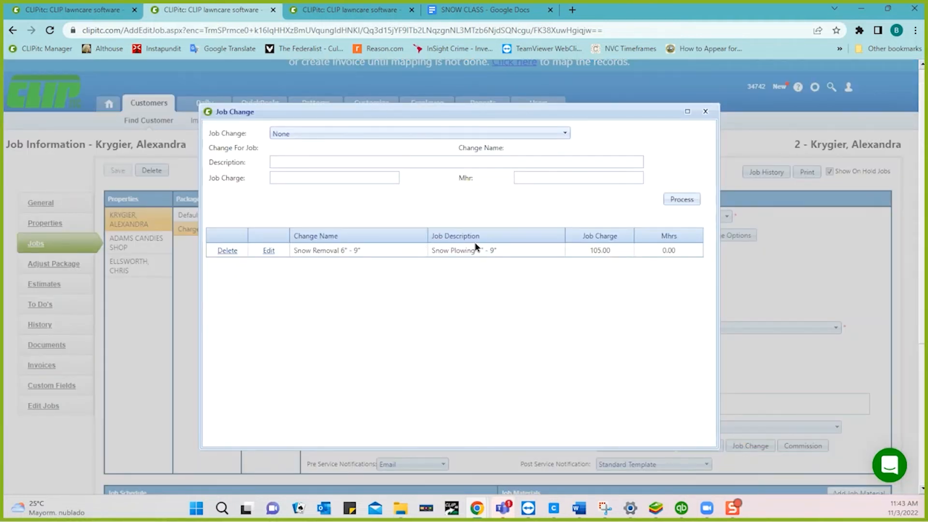
pyautogui.click(706, 112)
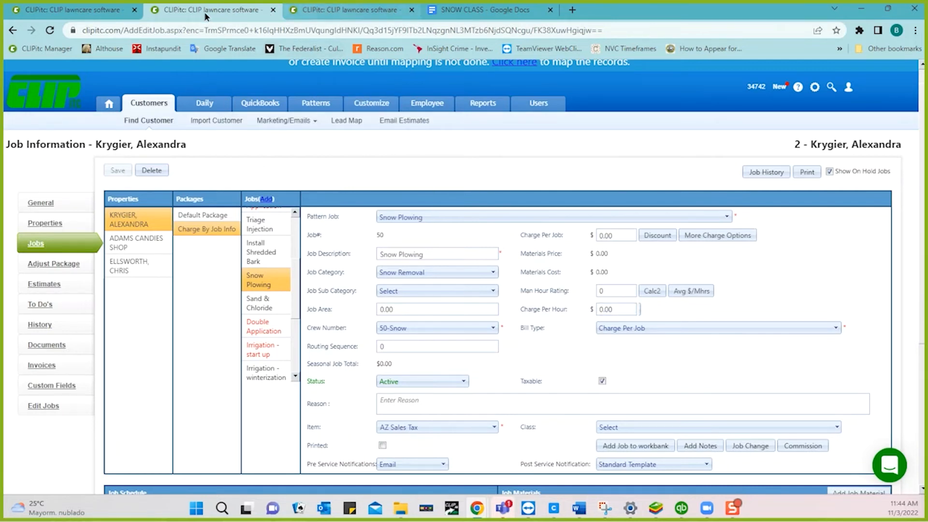
# Return to the job list of finalized job batch 30.
pyautogui.click(105, 14)
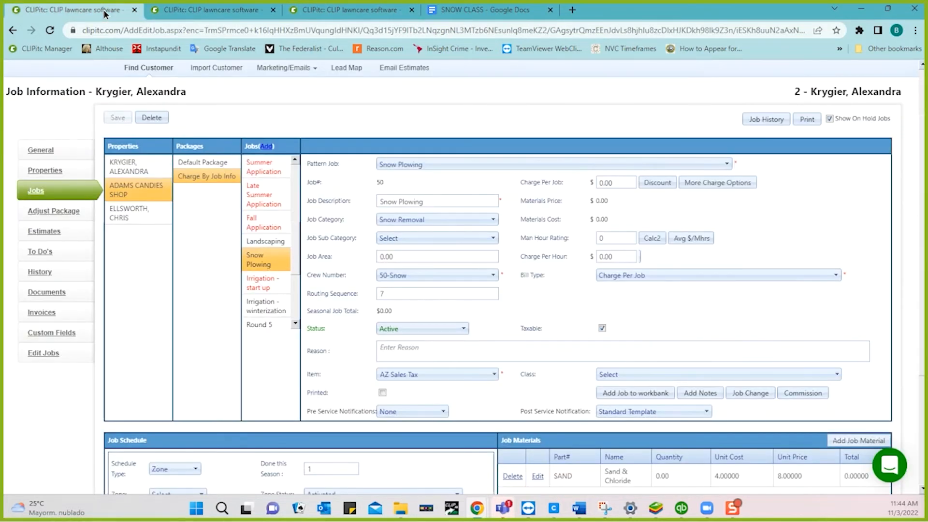
pyautogui.click(322, 11)
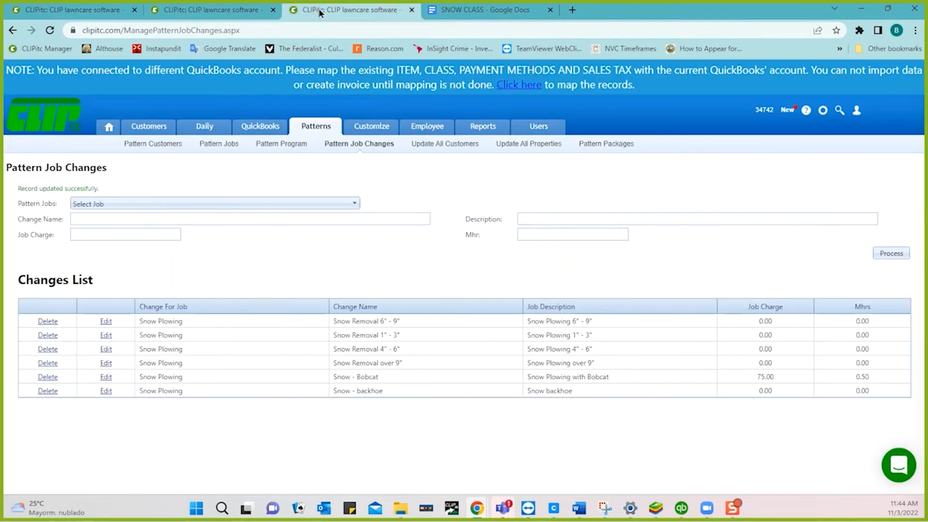
pyautogui.click(226, 11)
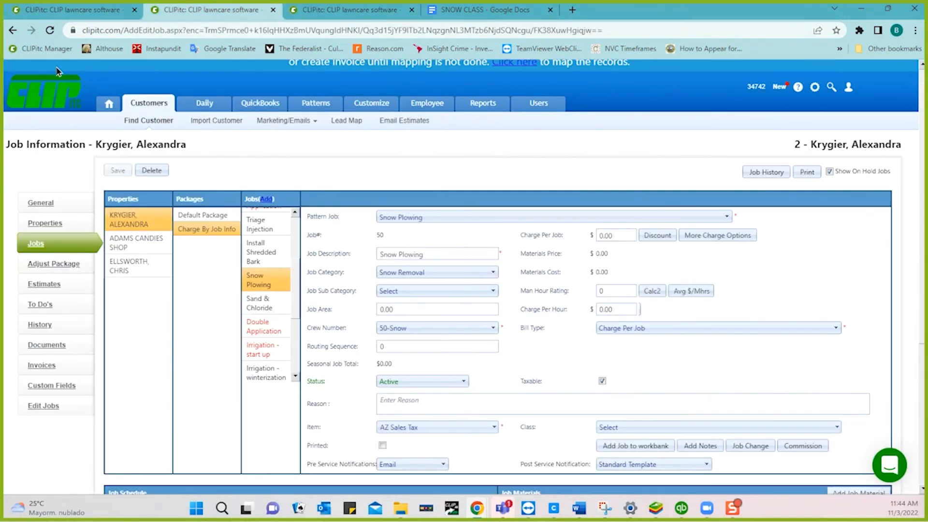
pyautogui.click(12, 31)
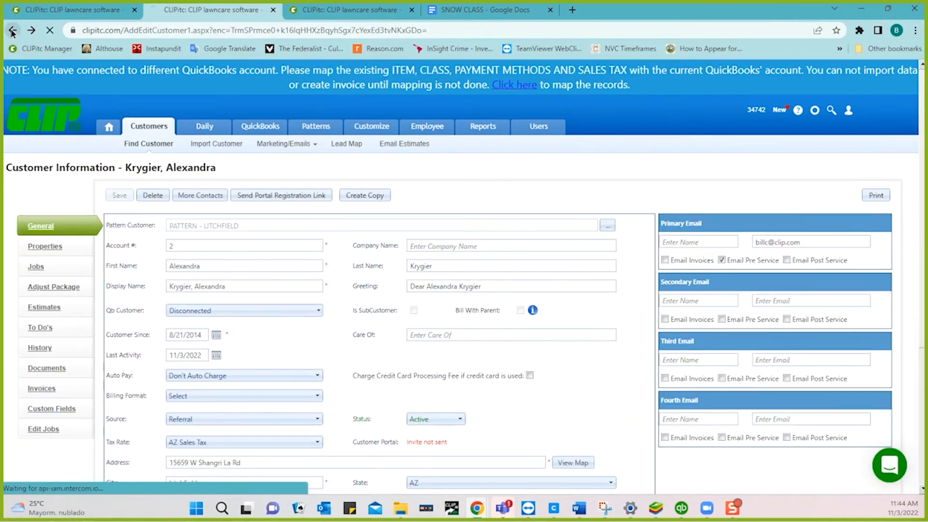
pyautogui.click(12, 31)
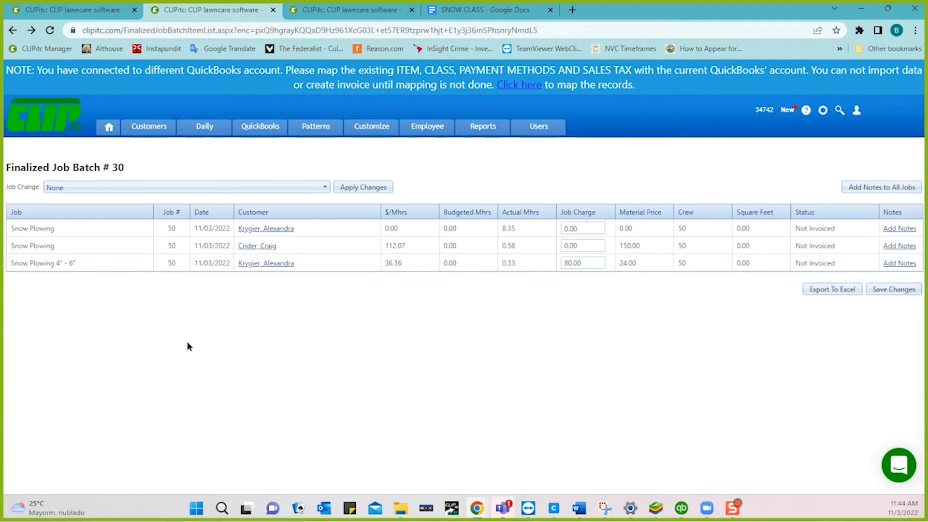
# Set the job charge of the batch's first Snow Plowing job to 75.00.
pyautogui.click(588, 227)
pyautogui.doubleClick(588, 226)
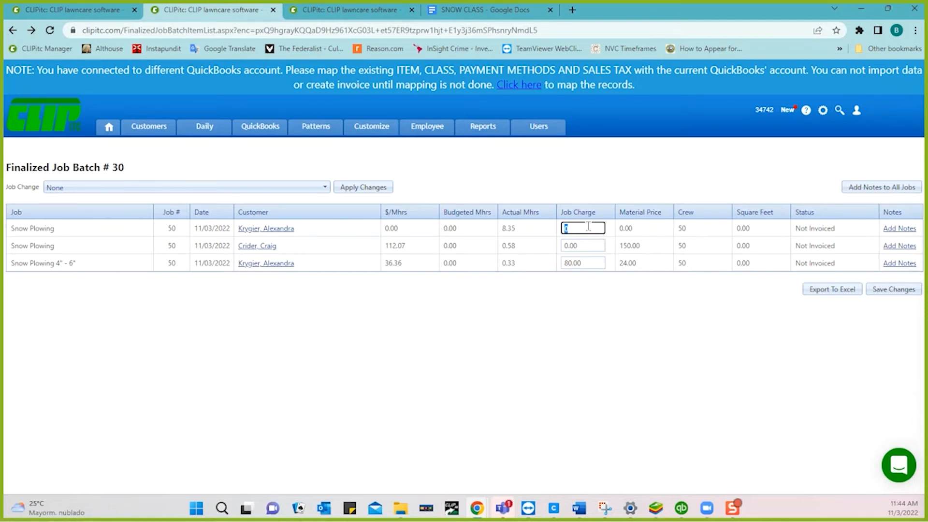
pyautogui.write('75.00')
pyautogui.click(596, 306)
# Select the job change Snow Removal 1" - 3" for the batch and save the batch changes.
pyautogui.click(324, 189)
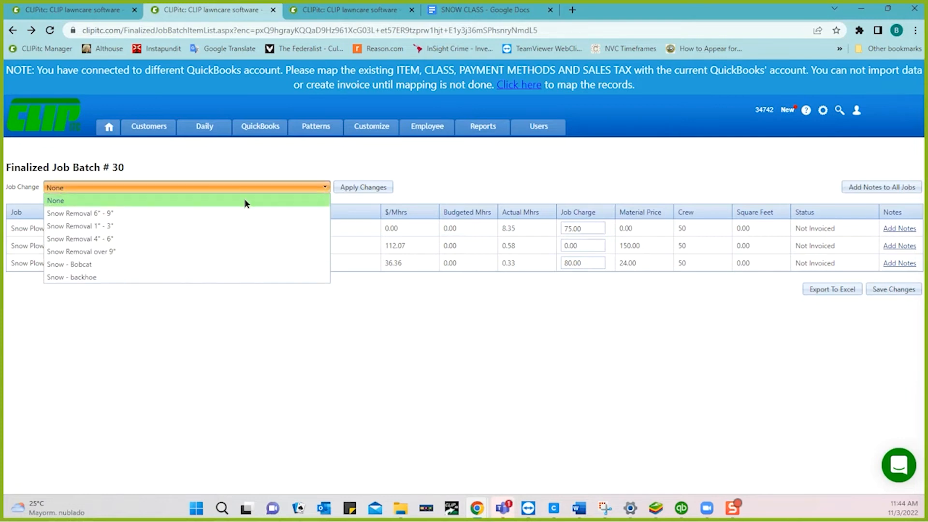
pyautogui.click(136, 226)
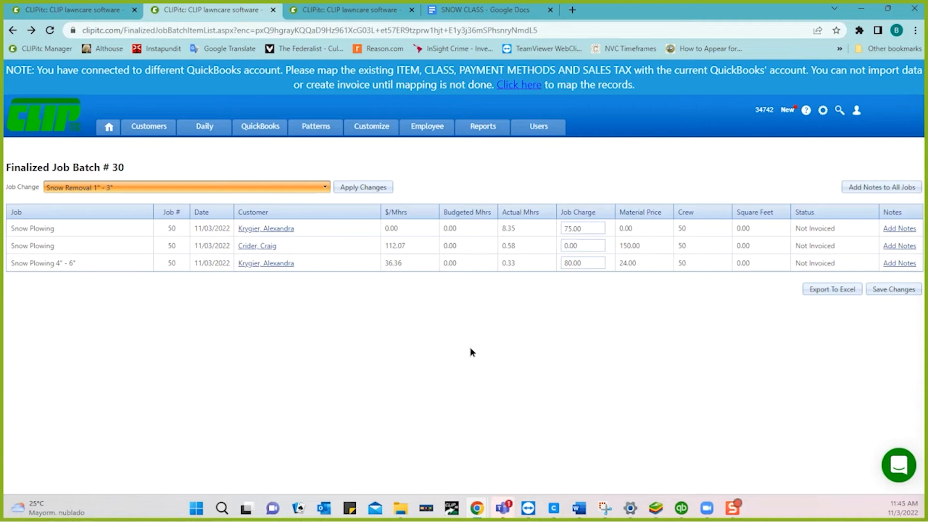
pyautogui.click(563, 228)
pyautogui.click(890, 291)
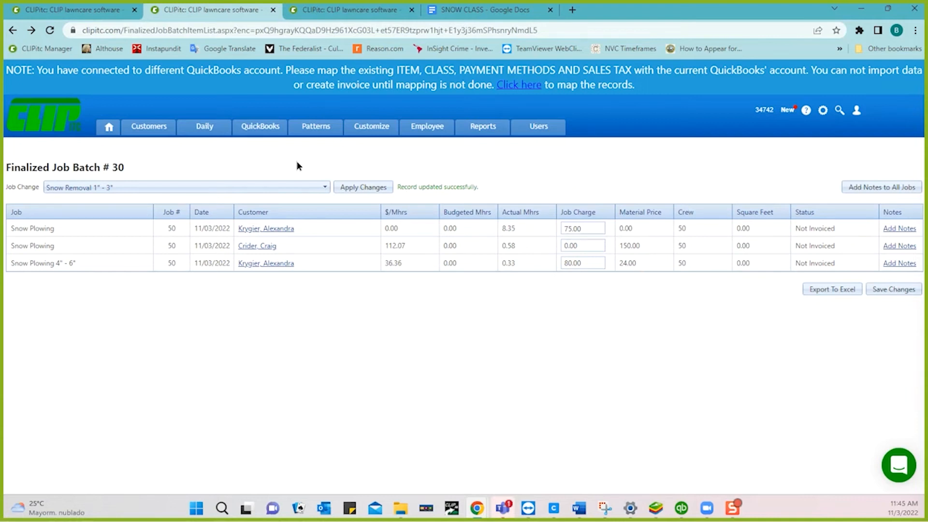
# Leave the batch, switch to the SNOW CLASS document, and review its outline through the Using the app section.
pyautogui.click(209, 129)
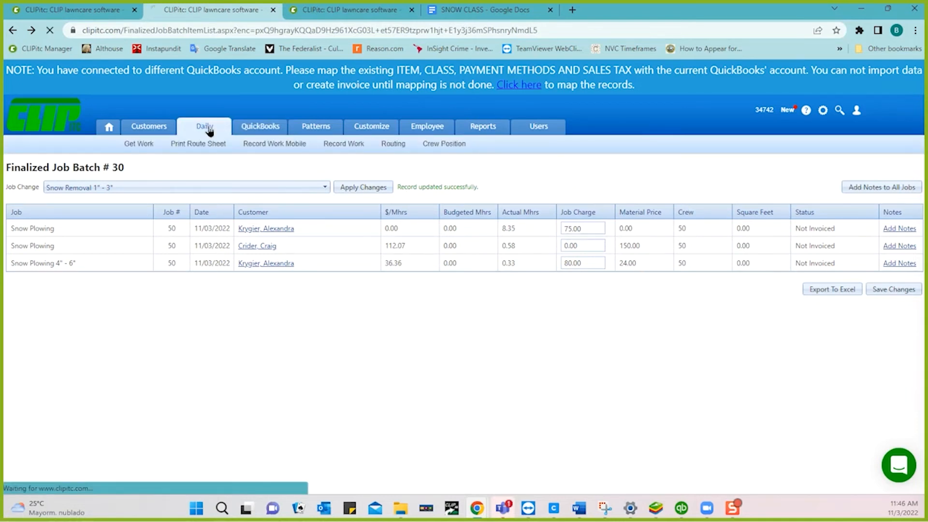
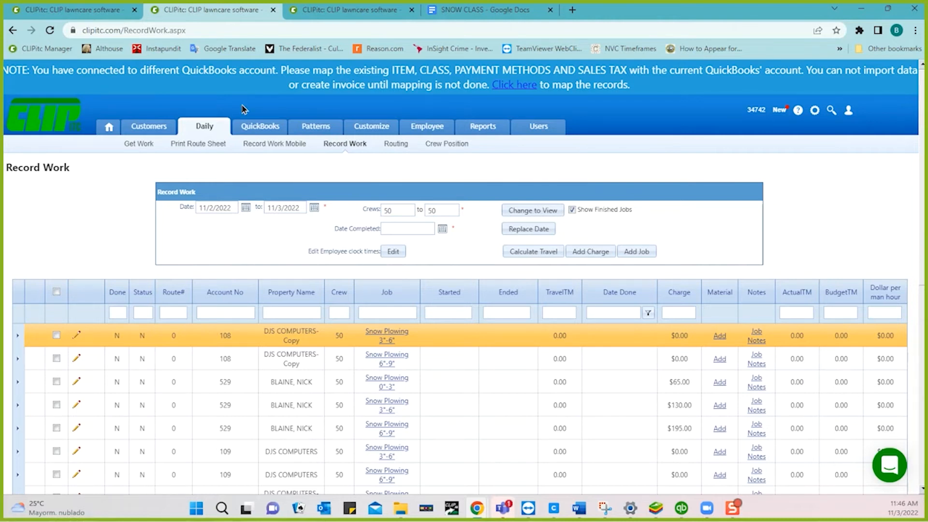
pyautogui.click(454, 12)
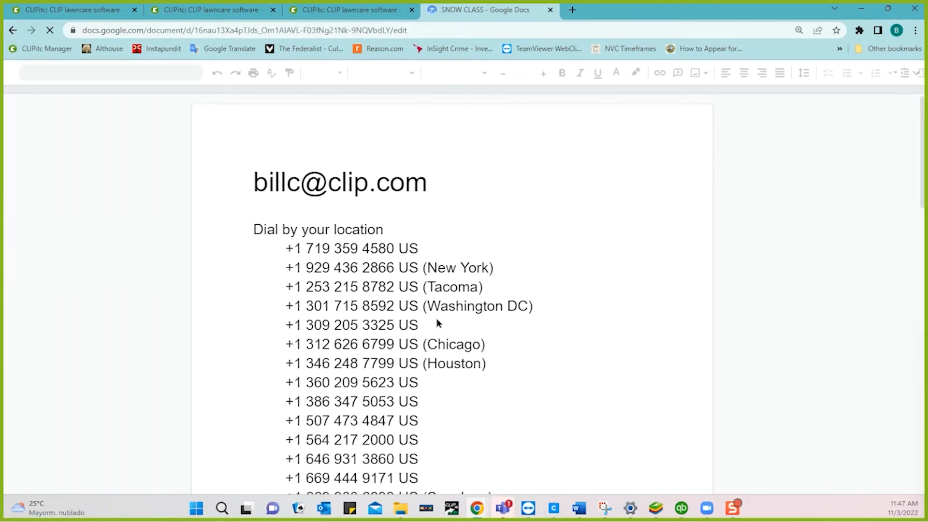
pyautogui.scroll(-10, 191, 365)
pyautogui.scroll(-6, 190, 366)
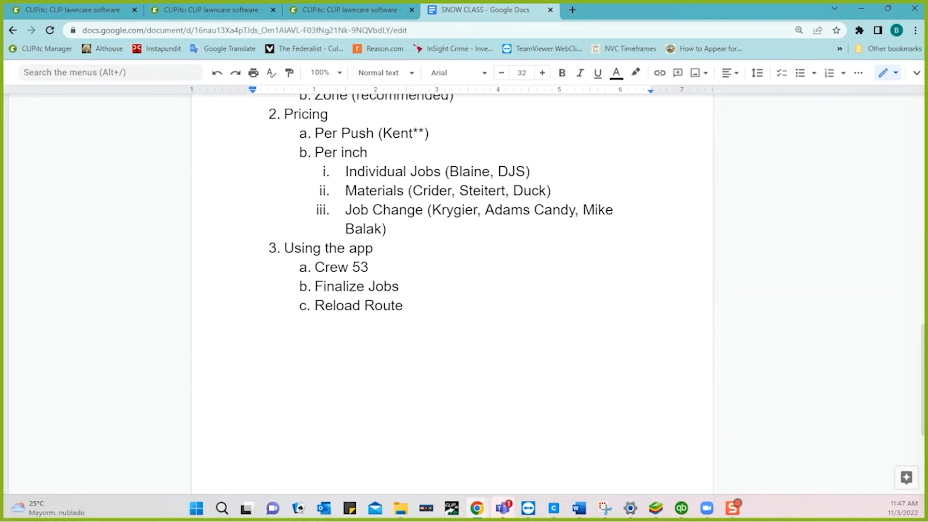
# Open the Get Work page in CLIPitc and examine the jobs due and their crews.
pyautogui.click(656, 508)
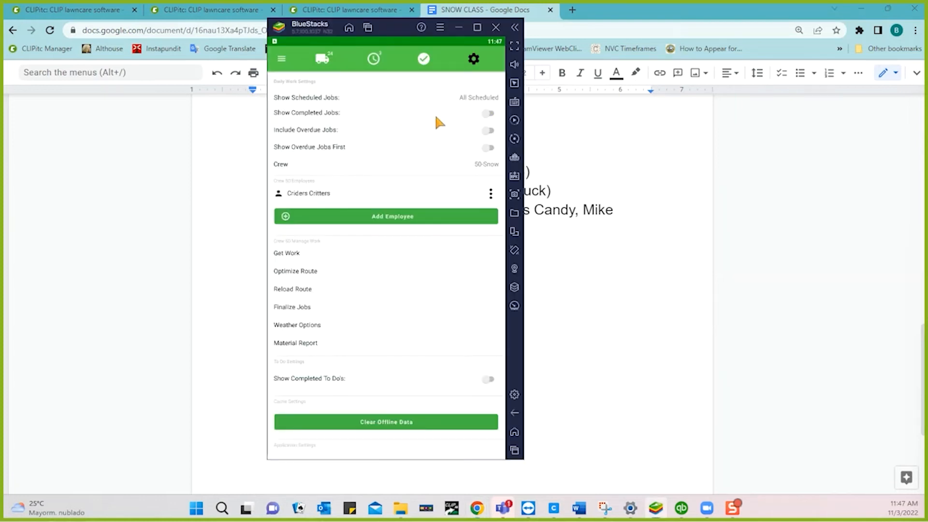
pyautogui.click(176, 201)
pyautogui.click(185, 12)
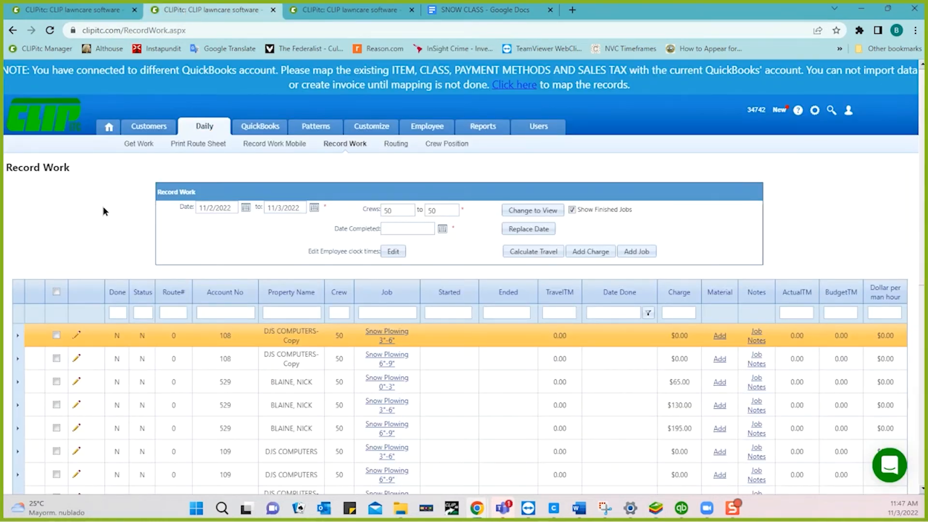
pyautogui.moveTo(104, 208); pyautogui.dragTo(132, 150)
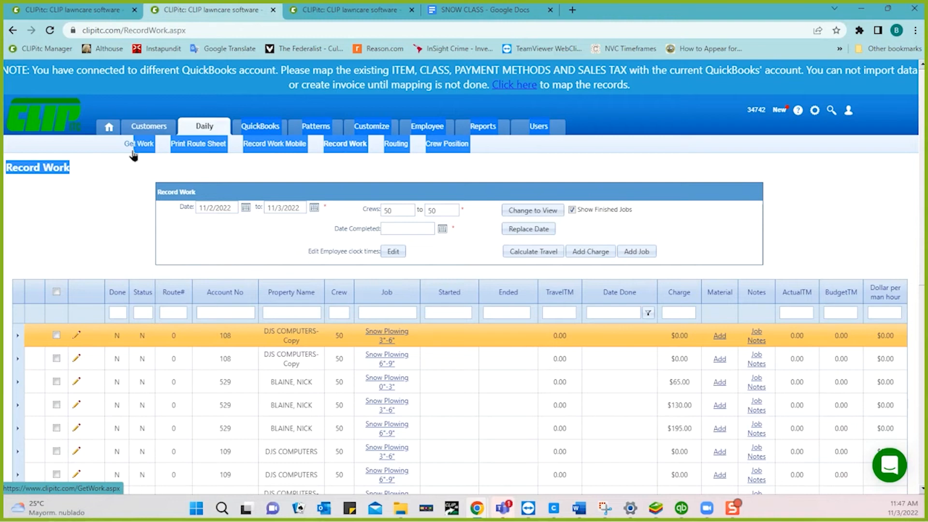
pyautogui.click(134, 151)
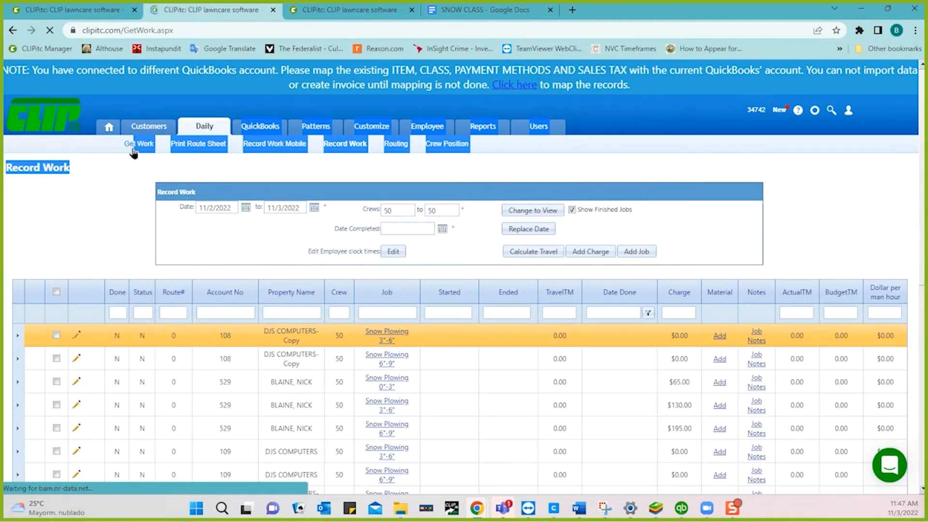
pyautogui.scroll(-3, 122, 218)
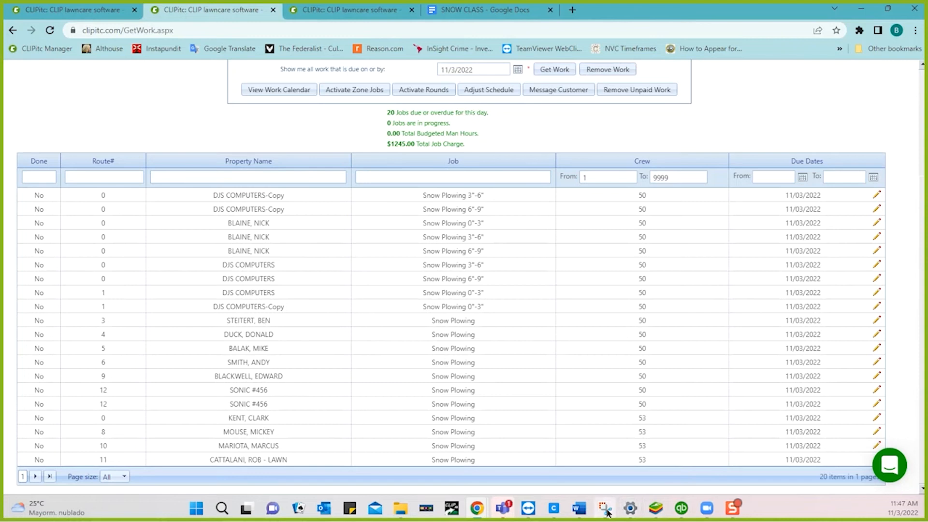
# In the BlueStacks mobile app, change the crew to 53-Snow 53 and set the scheduled jobs shown to Today's work.
pyautogui.click(656, 513)
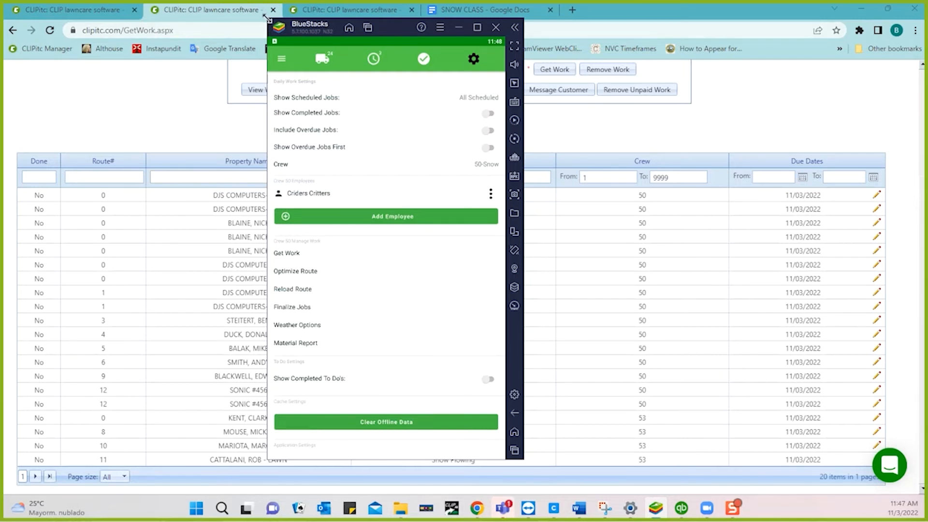
pyautogui.moveTo(266, 17); pyautogui.dragTo(235, 7)
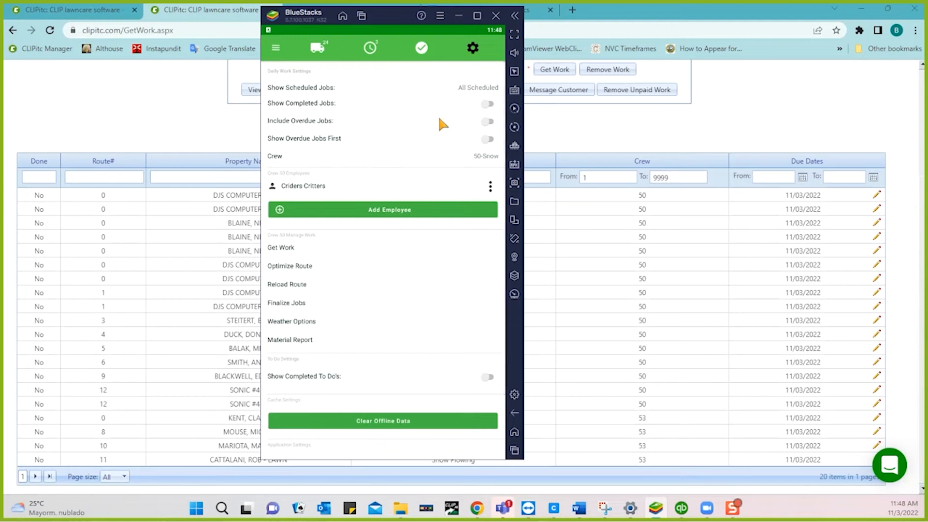
pyautogui.click(482, 160)
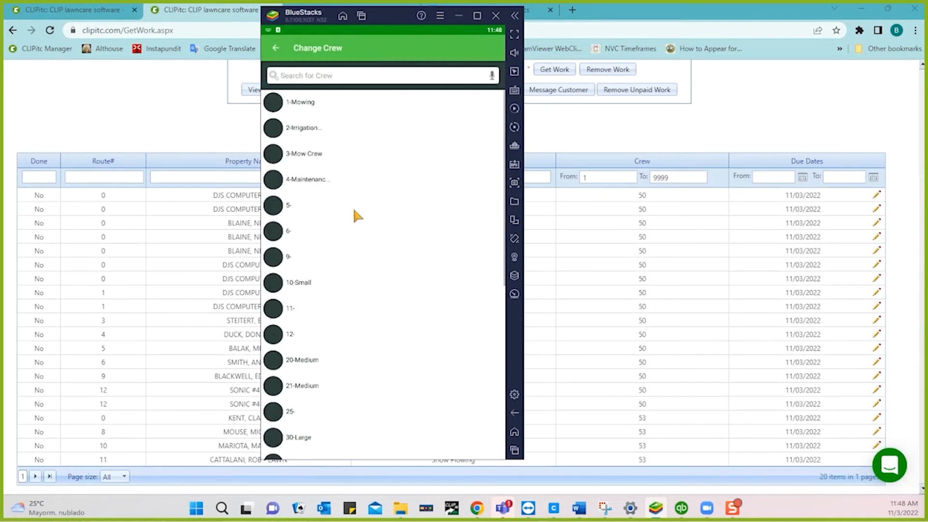
pyautogui.scroll(-5, 377, 312)
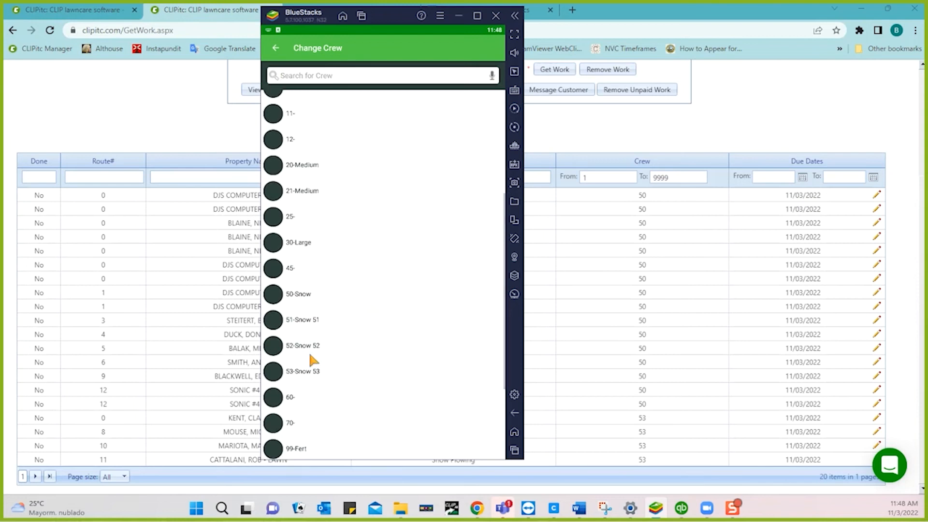
pyautogui.click(272, 380)
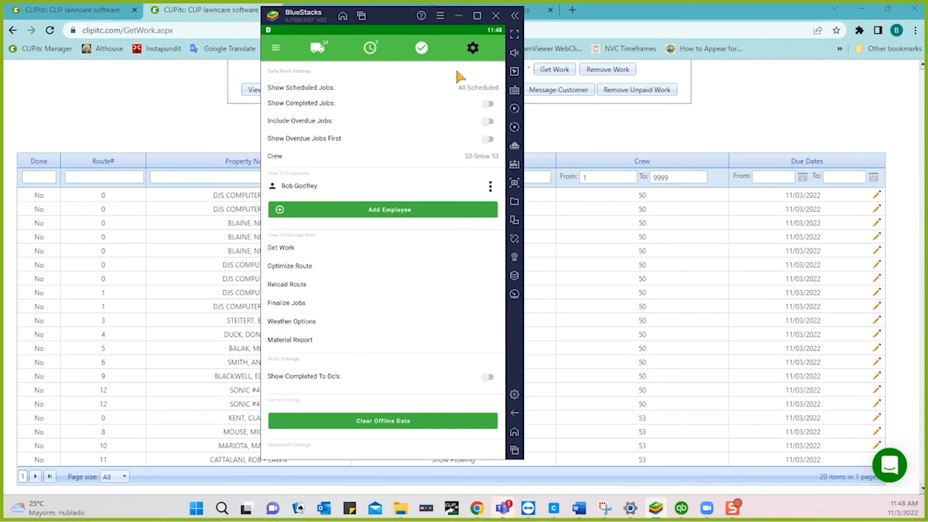
pyautogui.click(472, 89)
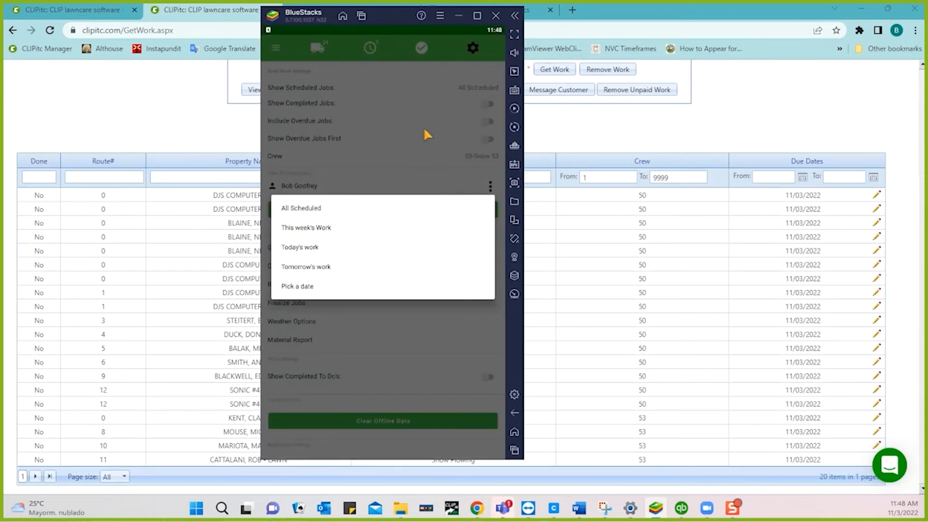
pyautogui.click(312, 248)
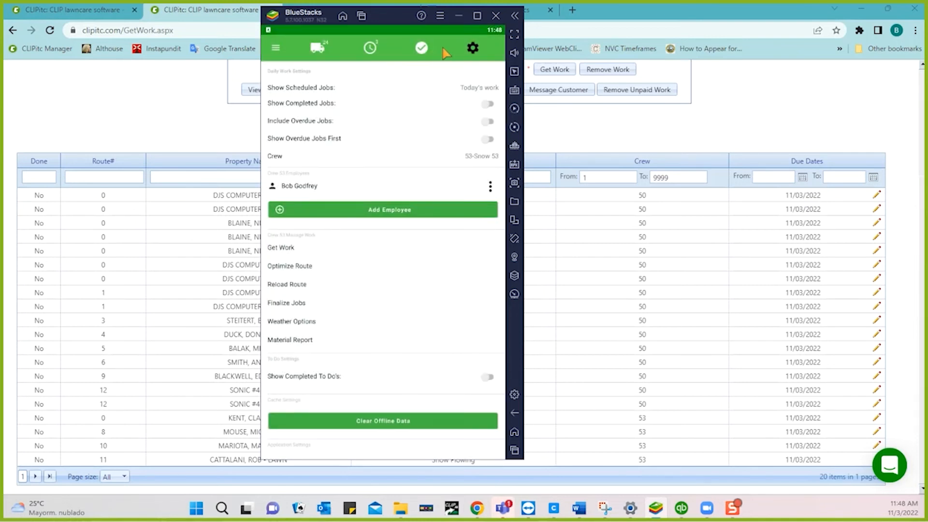
# Clock in the crew's employee on the time clock and return to the employee list.
pyautogui.click(370, 48)
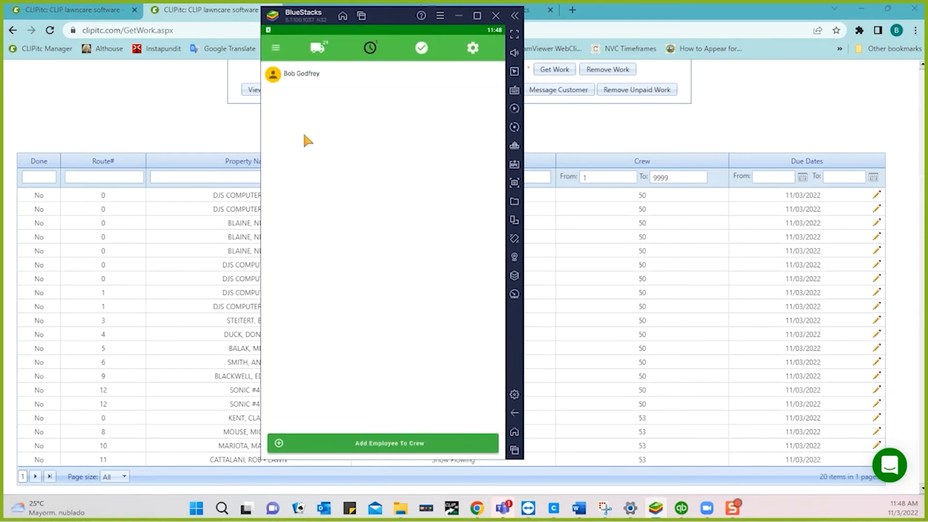
pyautogui.click(296, 75)
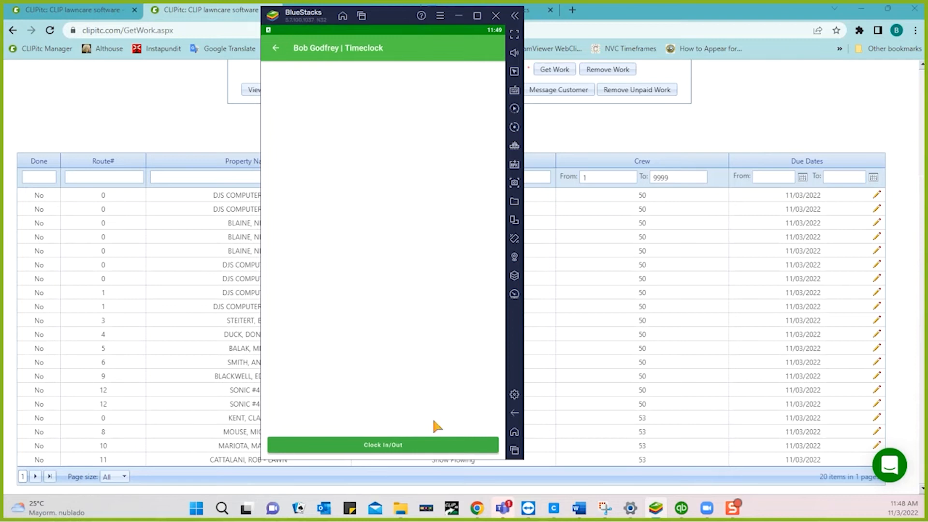
pyautogui.click(397, 446)
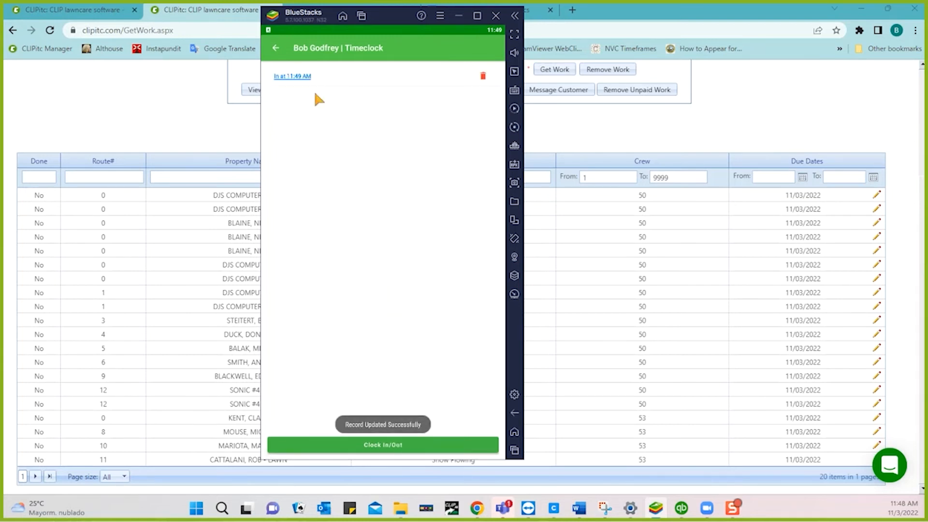
pyautogui.click(276, 49)
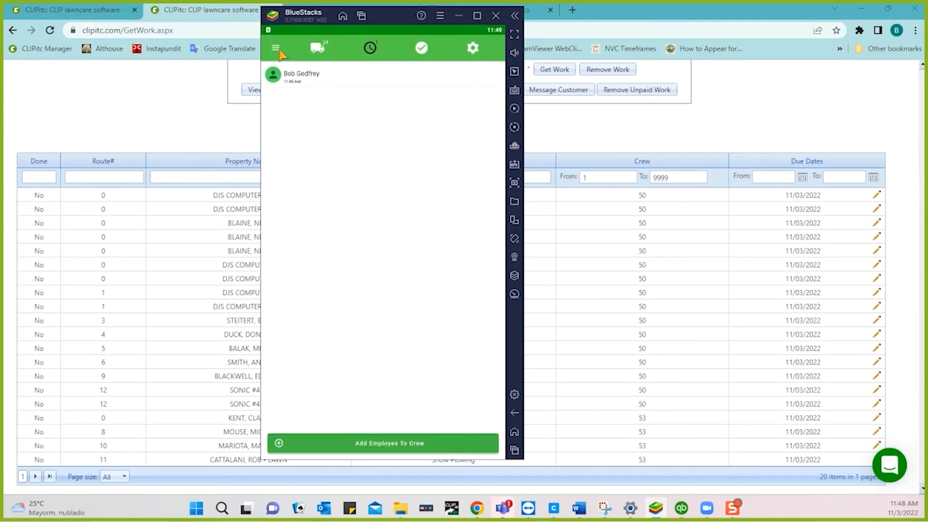
# Open the first Snow Plowing stop on the crew's scheduled route.
pyautogui.click(473, 49)
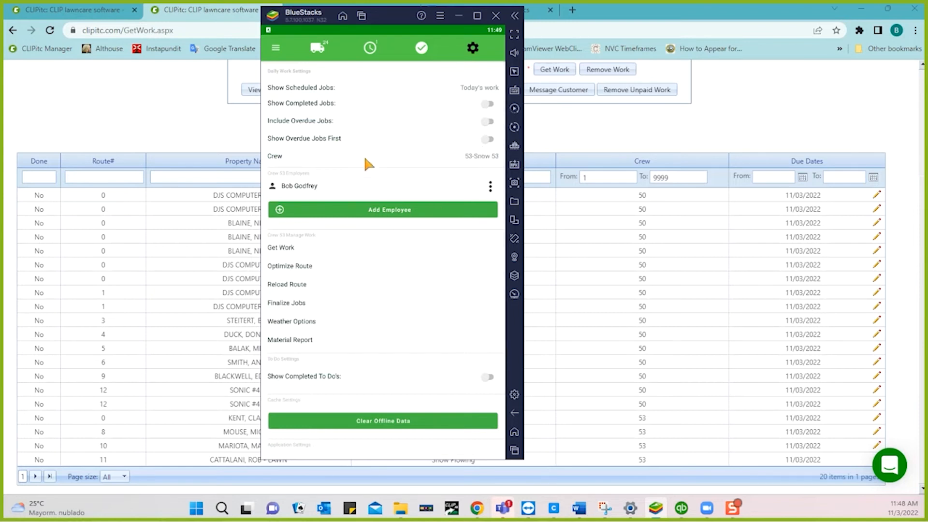
pyautogui.click(318, 48)
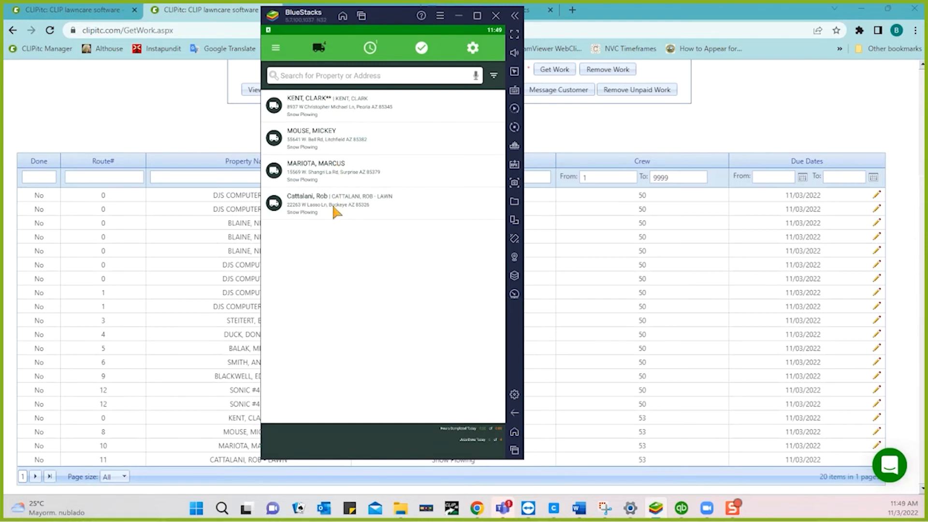
pyautogui.click(318, 111)
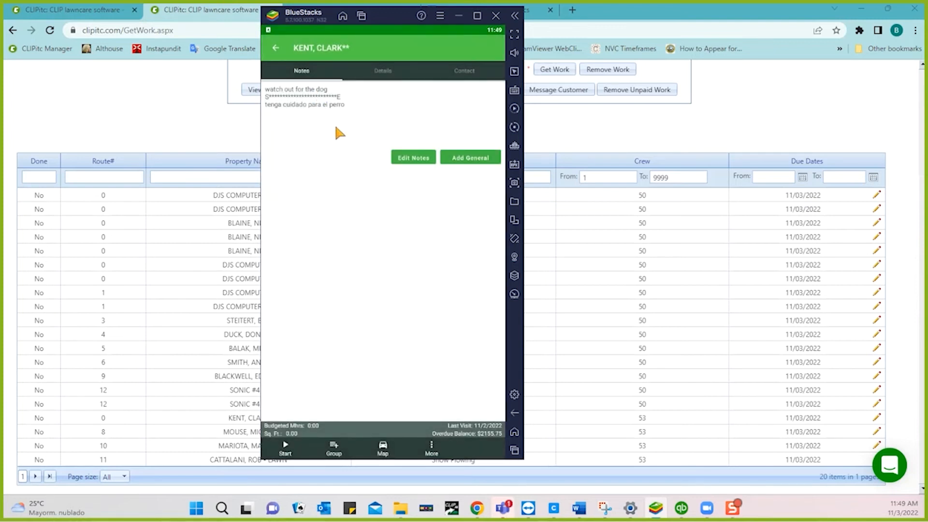
# Start the Snow Plowing job at the first stop on the refreshed route and check which additional job options are offered.
pyautogui.click(278, 55)
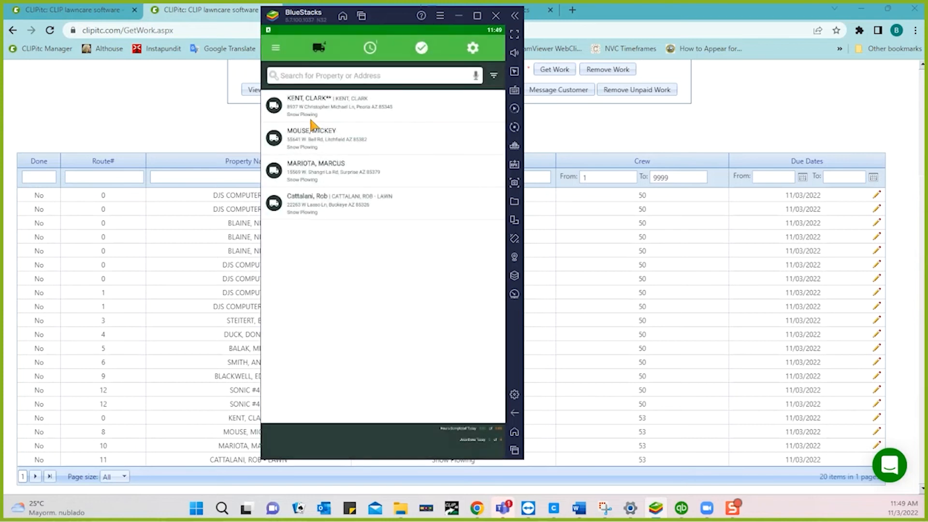
pyautogui.click(313, 51)
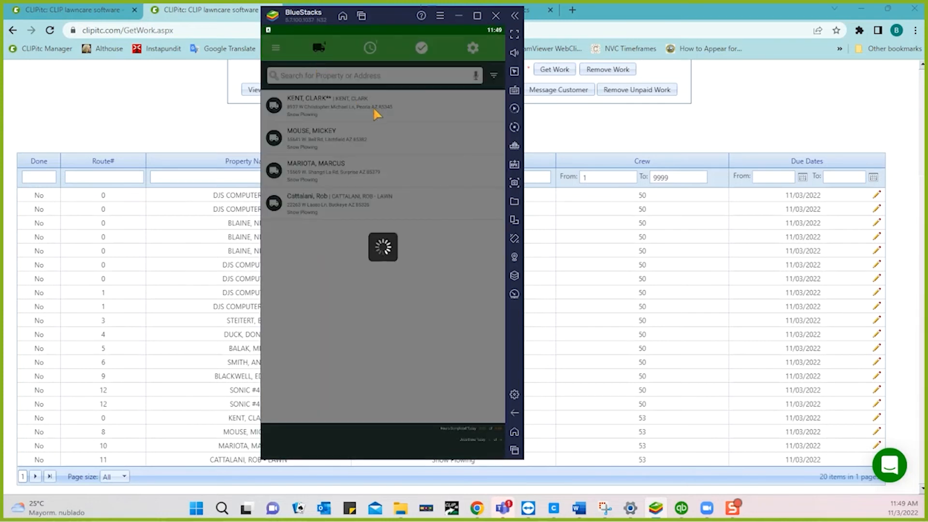
pyautogui.click(334, 109)
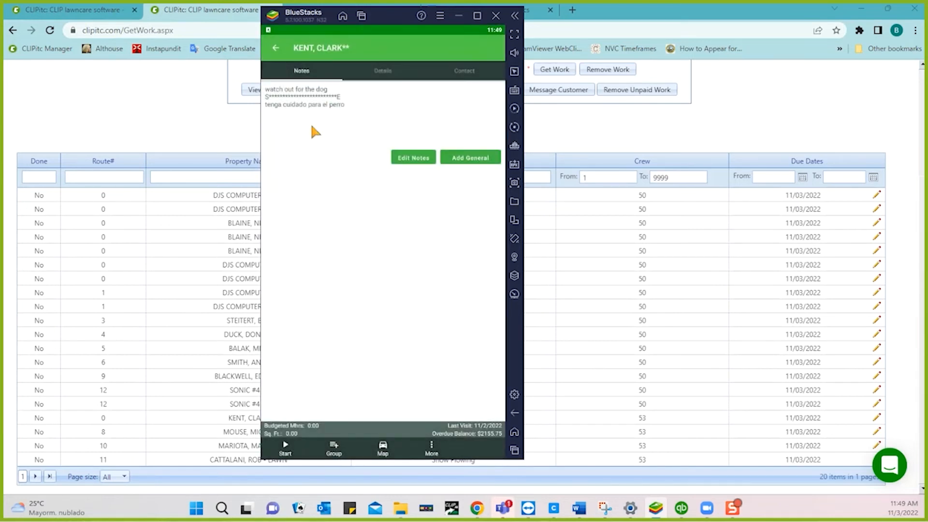
pyautogui.click(285, 450)
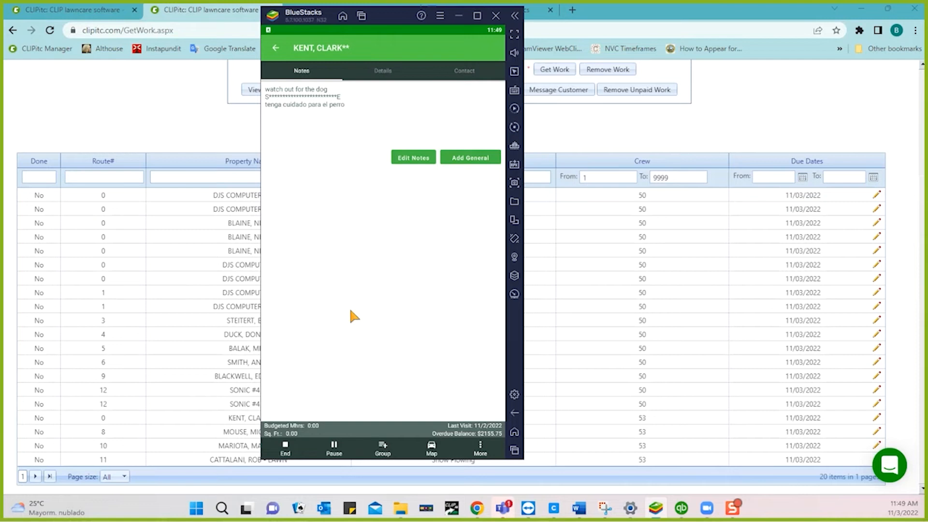
pyautogui.click(481, 450)
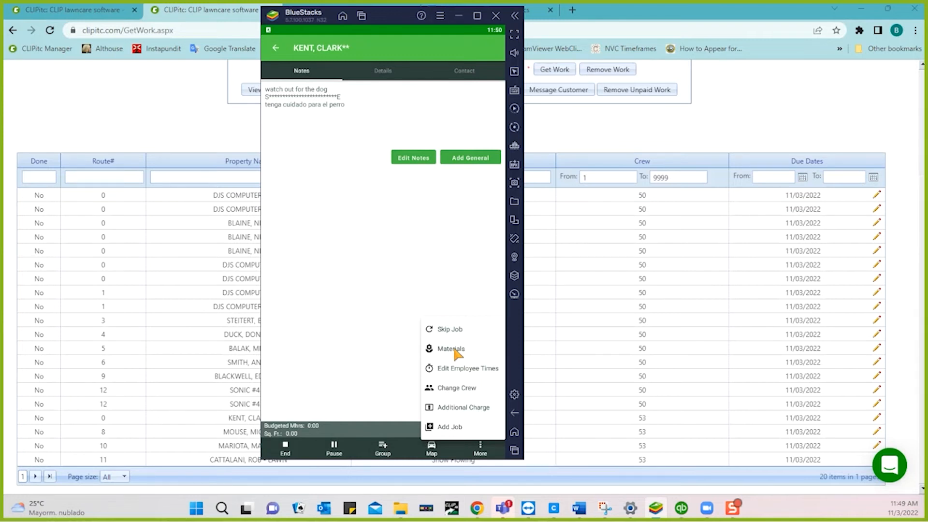
pyautogui.click(356, 304)
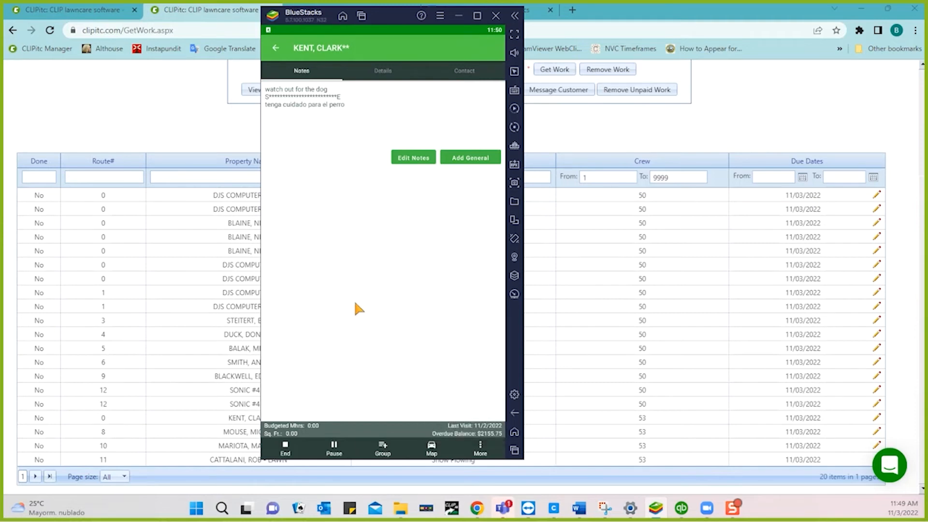
# Switch to CLIPitc, open the Record Work Mobile page and set both the start and end dates to 11/3/2022.
pyautogui.click(170, 129)
pyautogui.scroll(3, 170, 129)
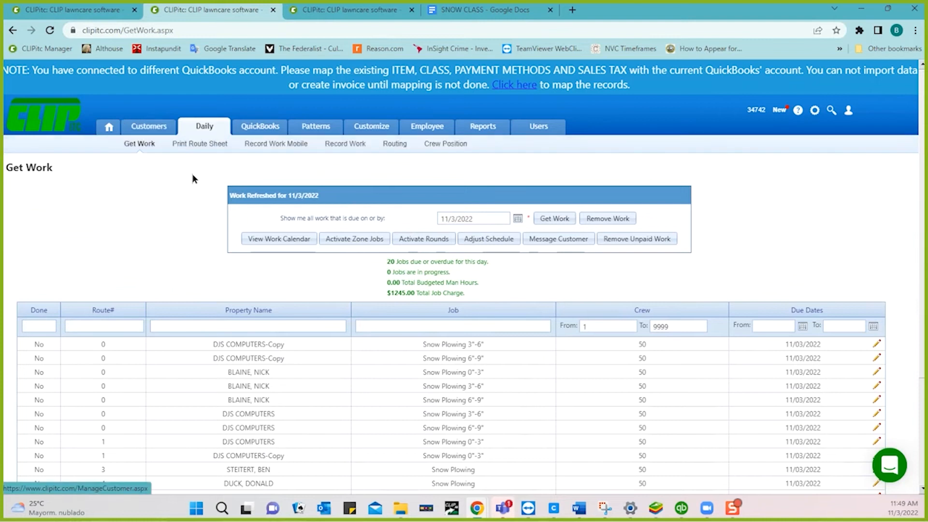
pyautogui.click(263, 148)
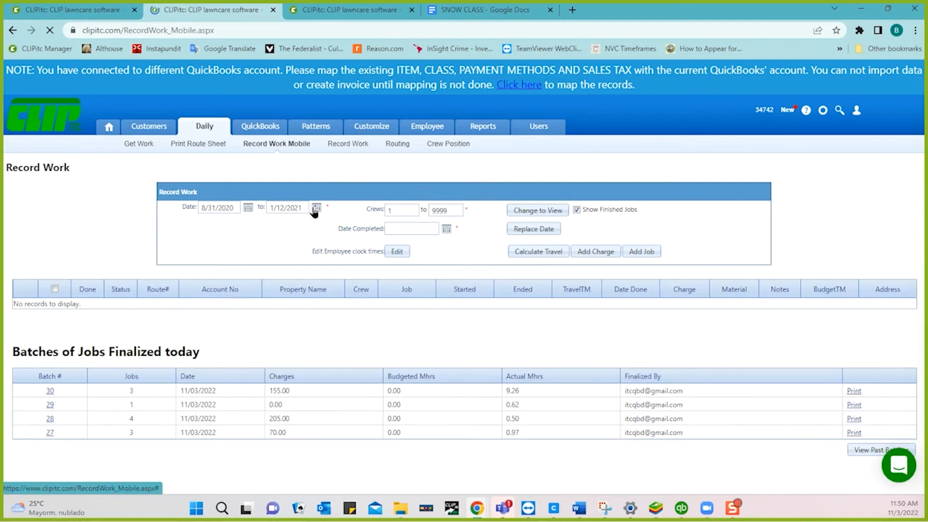
pyautogui.click(317, 208)
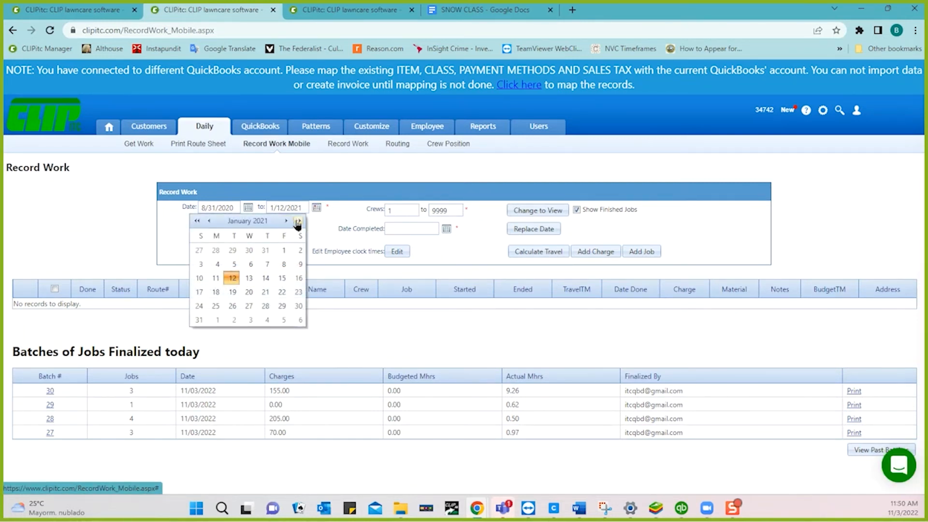
pyautogui.click(257, 222)
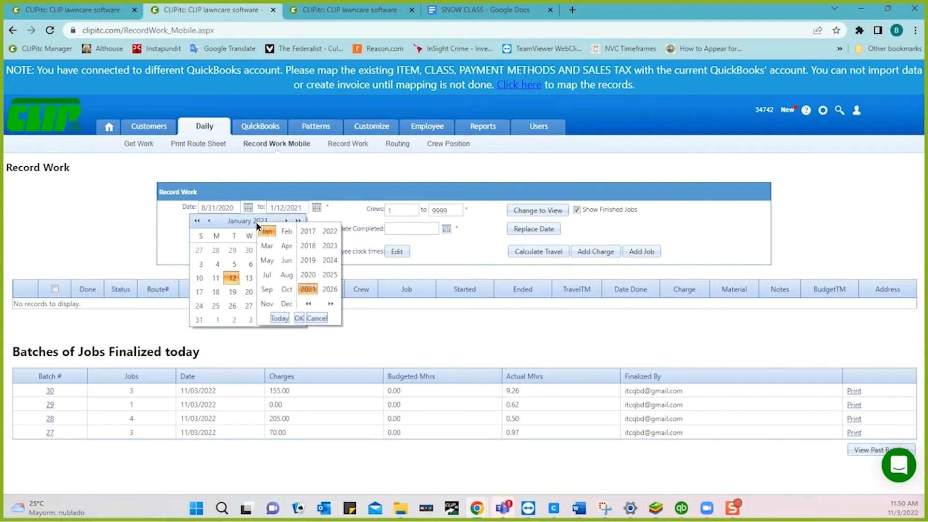
pyautogui.click(279, 318)
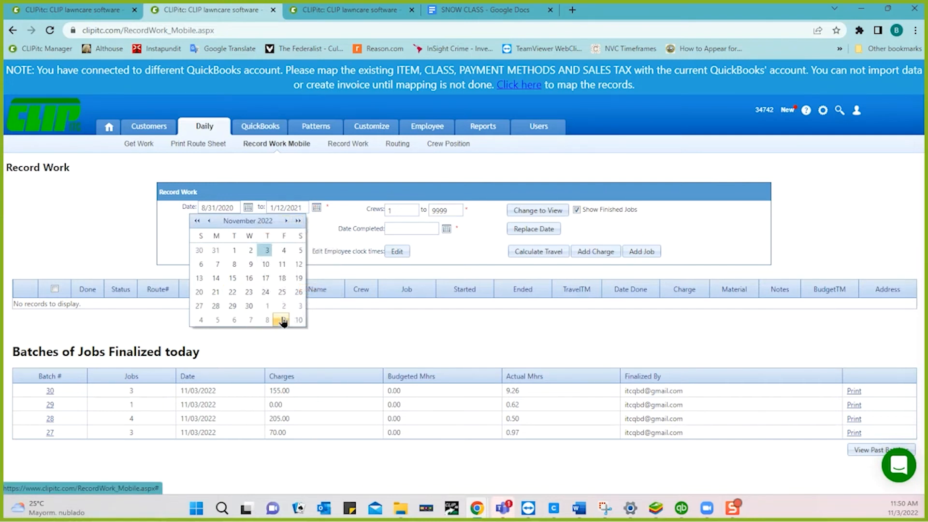
pyautogui.click(267, 250)
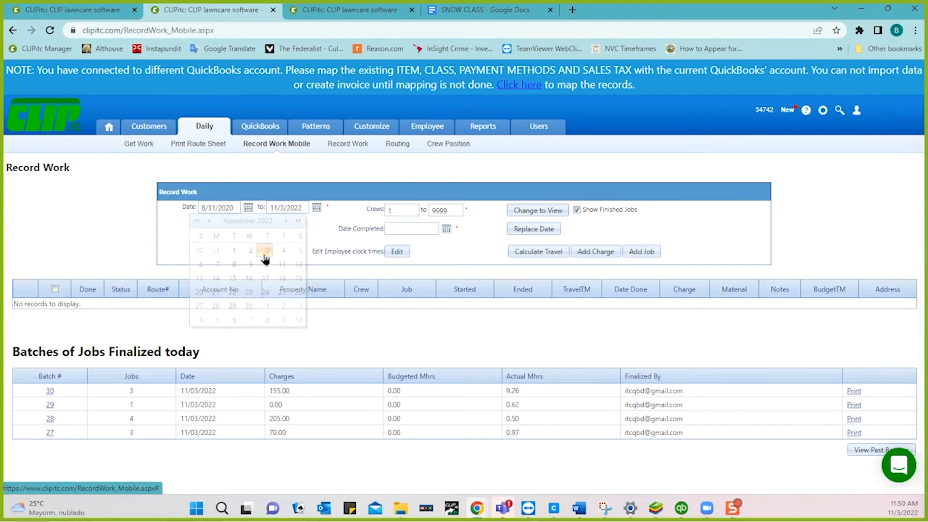
pyautogui.click(247, 210)
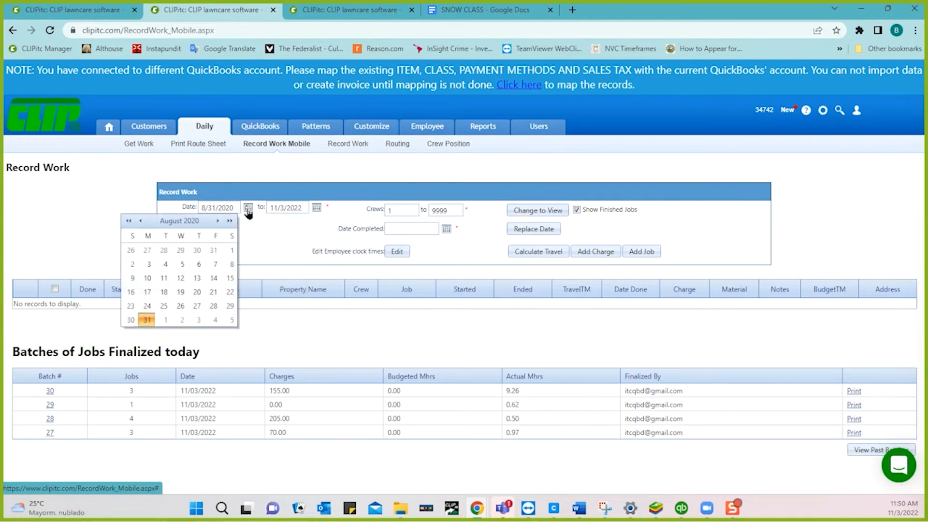
pyautogui.click(179, 222)
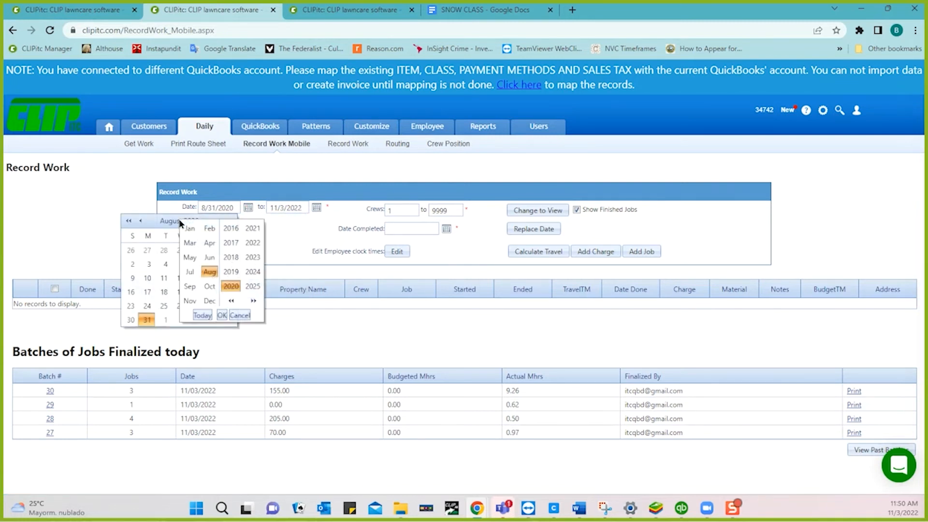
pyautogui.click(202, 316)
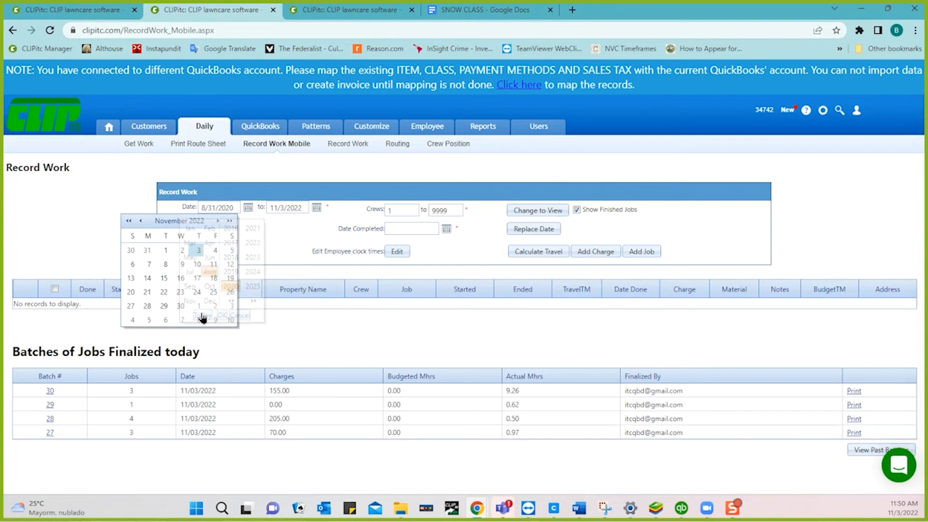
pyautogui.click(198, 250)
# Set the starting crew number to 53 and load the matching jobs into the work list.
pyautogui.doubleClick(397, 212)
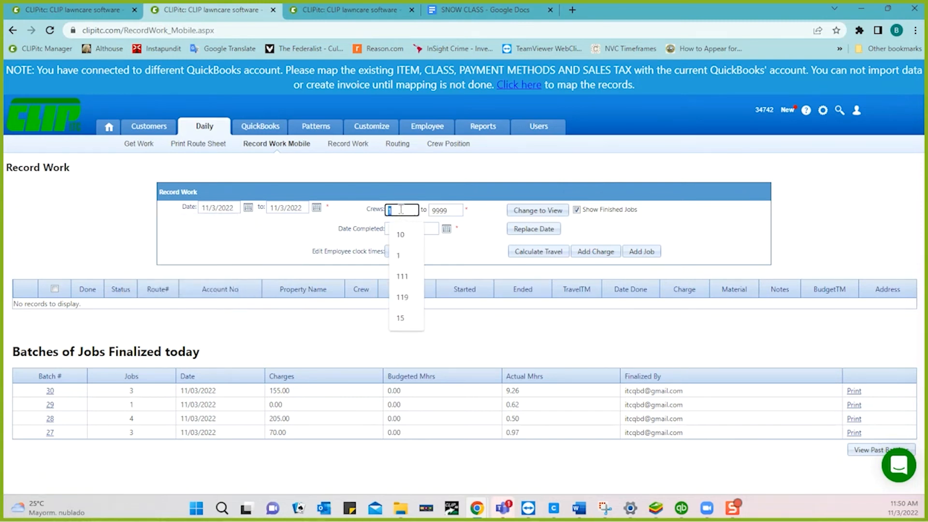
pyautogui.write('53')
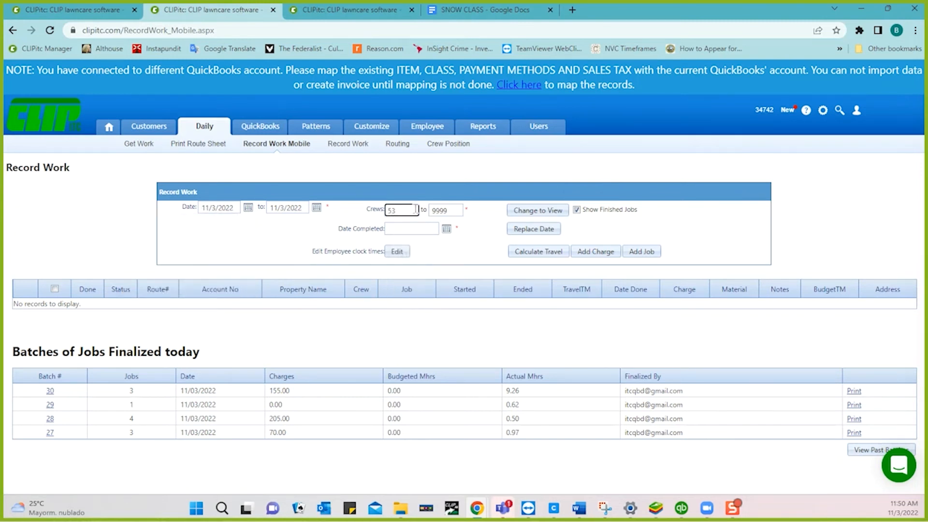
pyautogui.click(525, 209)
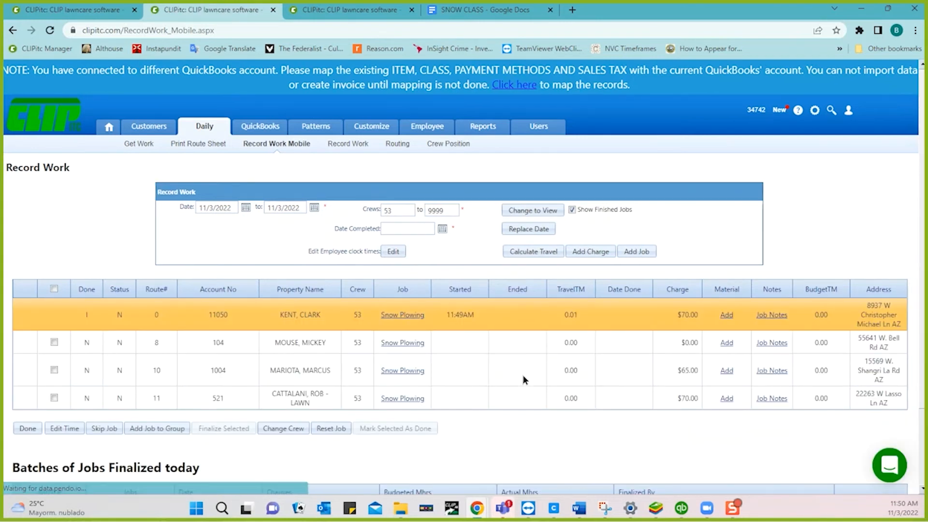
pyautogui.click(511, 379)
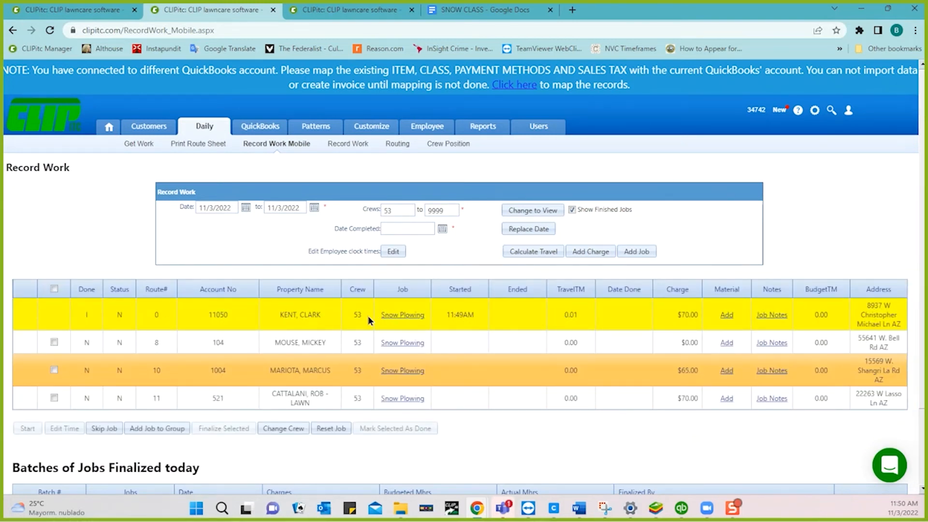
# Switch to BlueStacks, end the first stop's Snow Plowing job and start the job at the following stop on the route.
pyautogui.click(655, 510)
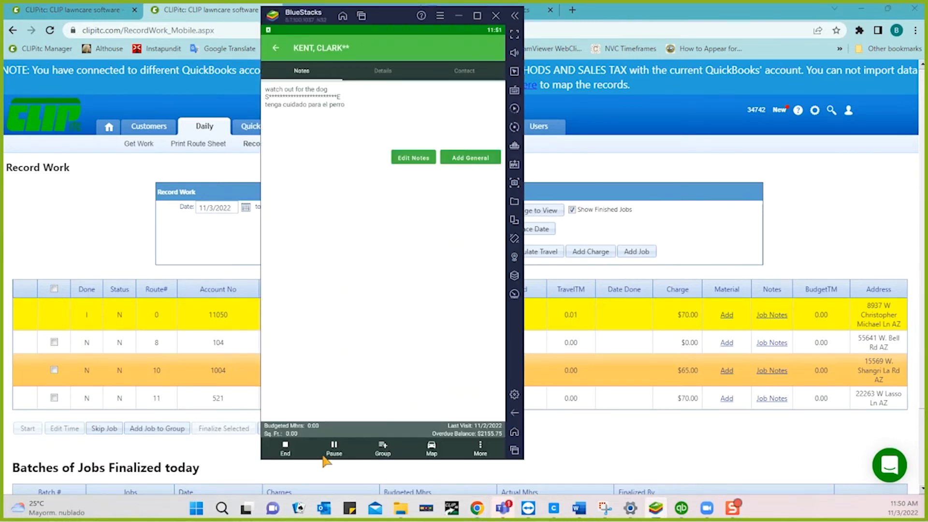
pyautogui.click(285, 449)
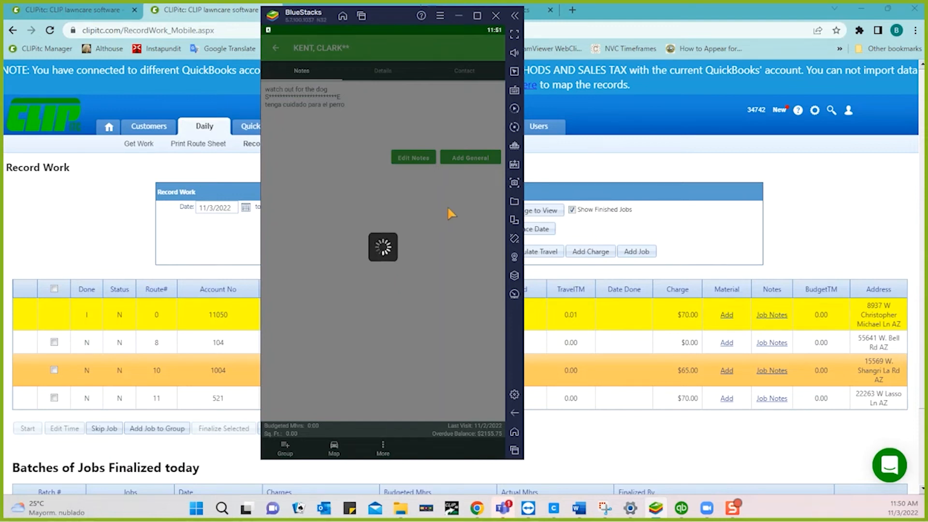
pyautogui.click(277, 49)
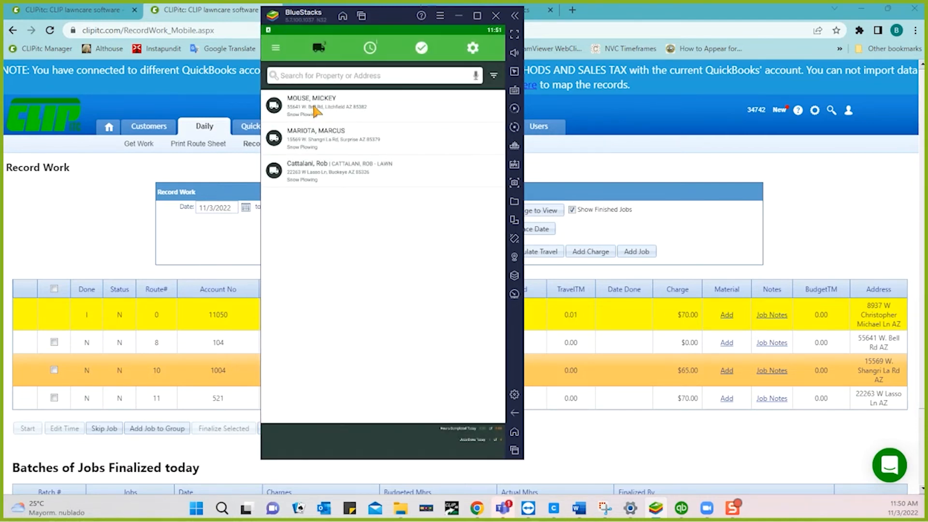
pyautogui.click(314, 107)
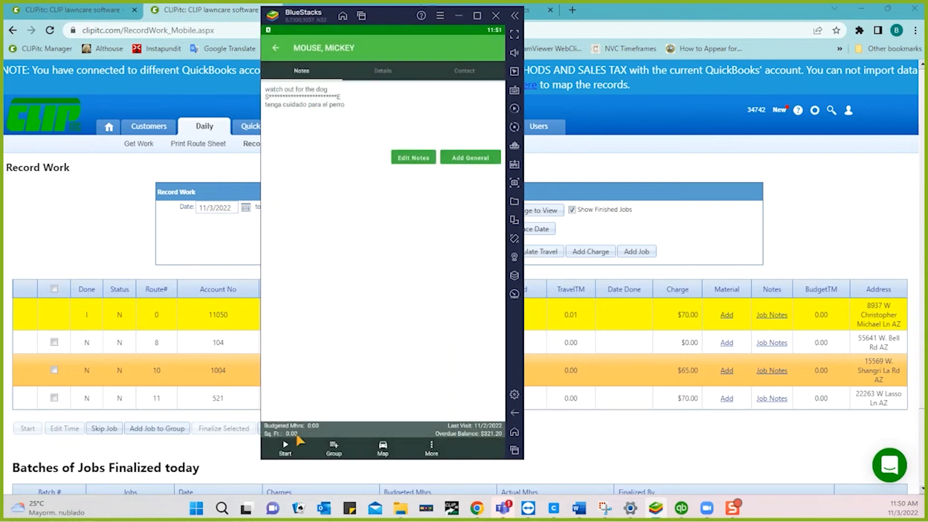
pyautogui.click(285, 445)
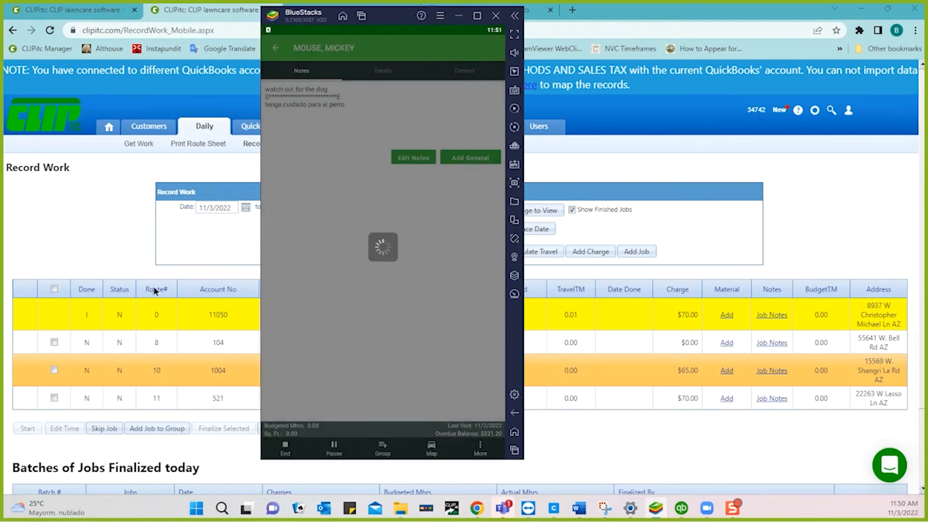
# Return to CLIPitc and reload the Record Work page, allowing the form resubmission, to update the job statuses.
pyautogui.click(103, 245)
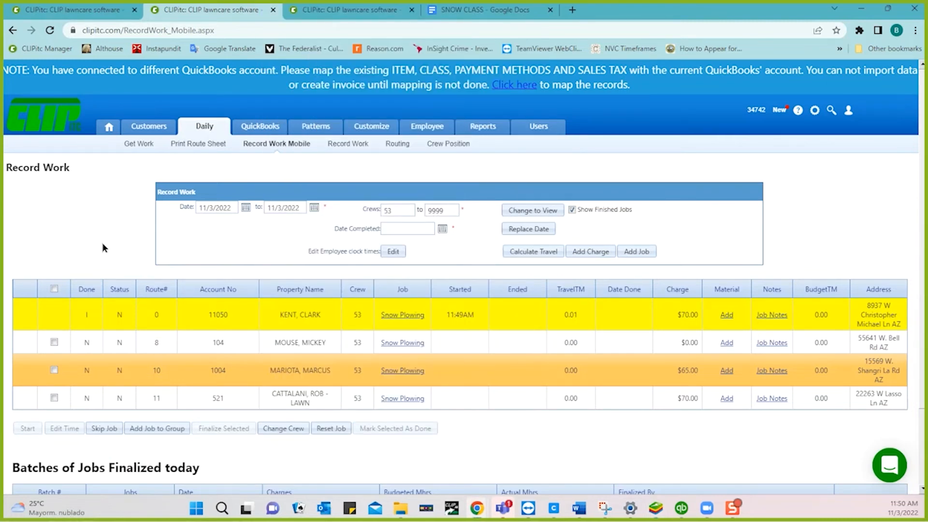
pyautogui.click(50, 30)
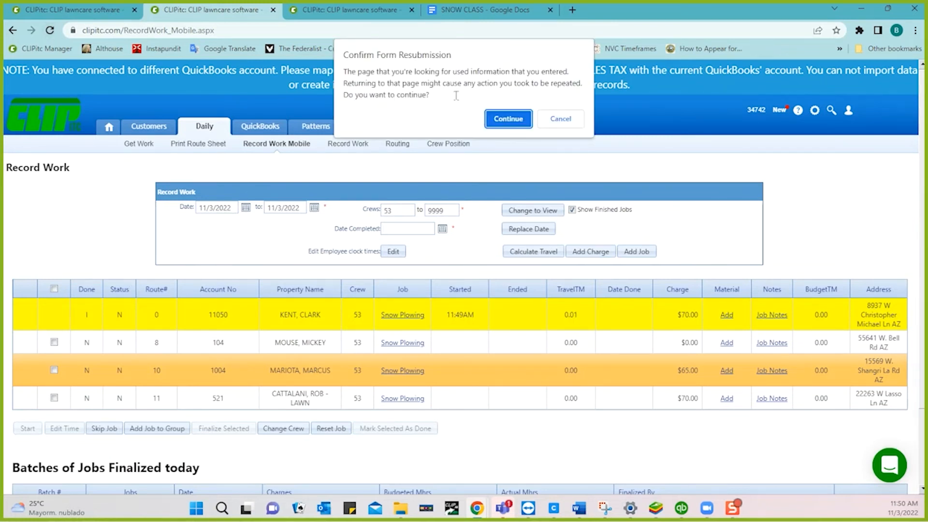
pyautogui.click(508, 119)
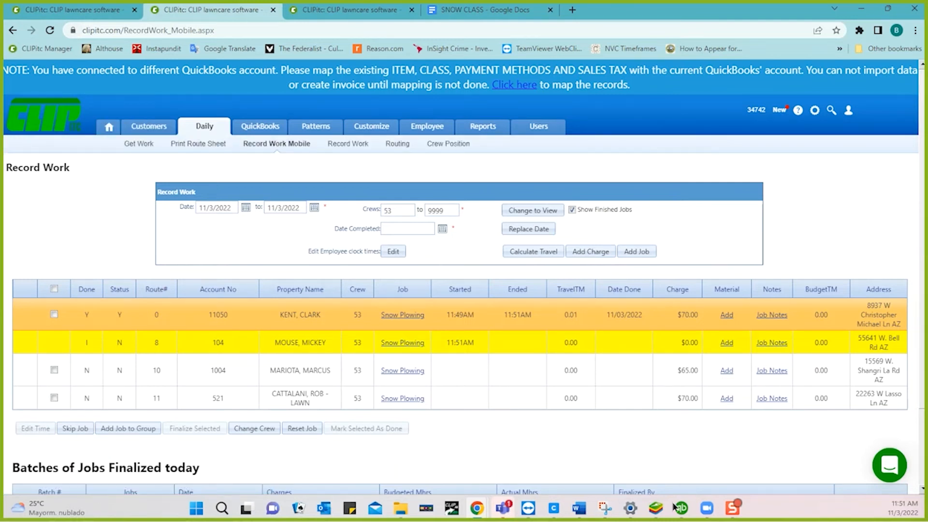
# Switch to BlueStacks, end the second stop's Snow Plowing job and return to the route list.
pyautogui.click(659, 510)
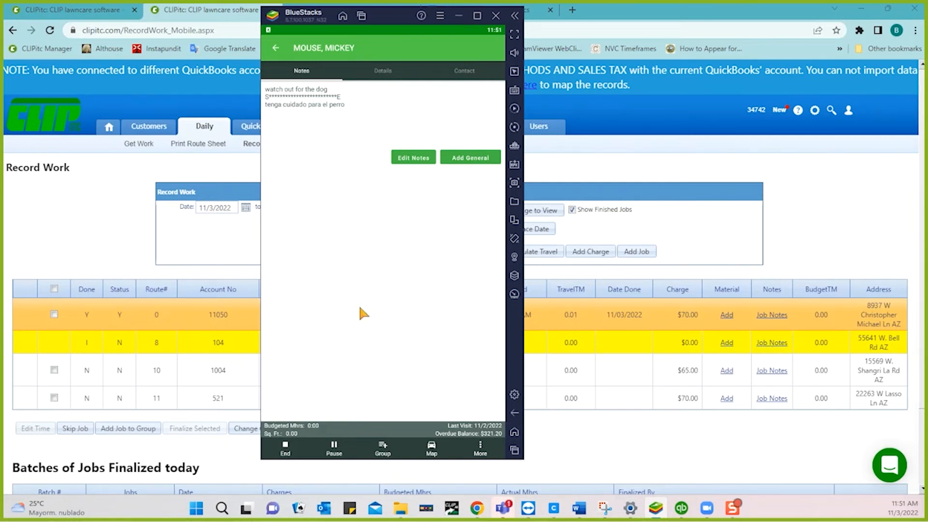
pyautogui.click(287, 449)
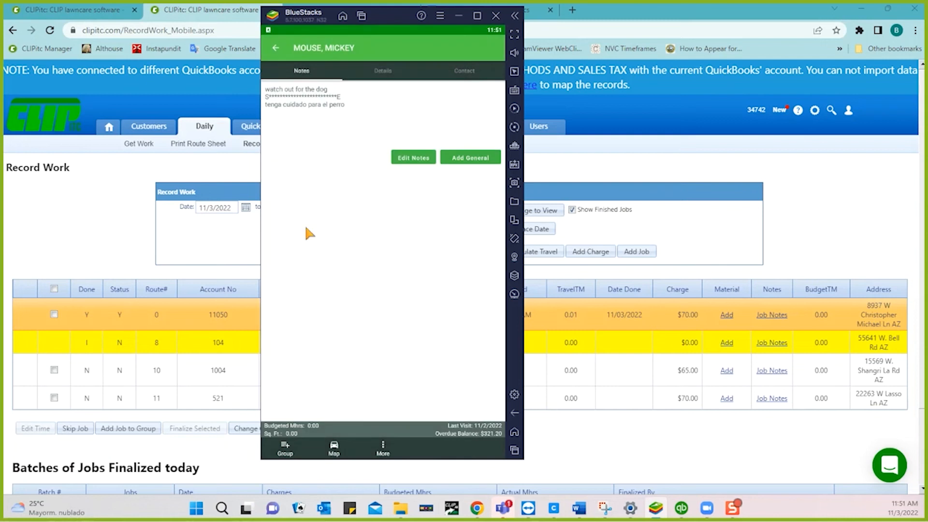
pyautogui.click(277, 54)
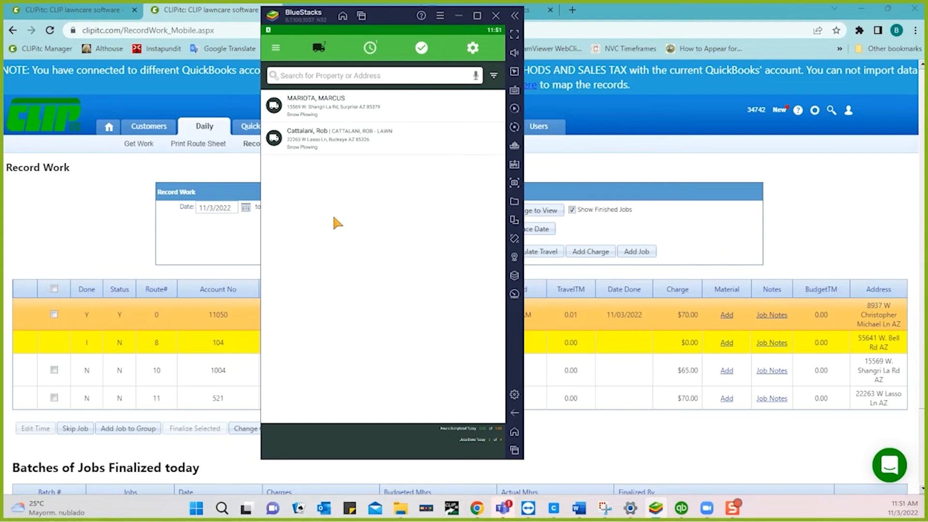
# Start and end the Snow Plowing job at the third stop, and return to the route list.
pyautogui.click(290, 112)
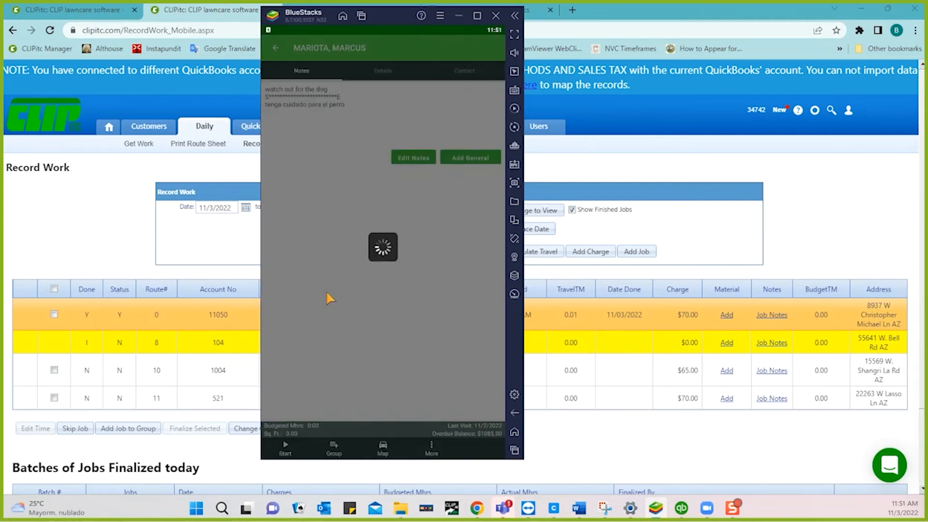
pyautogui.click(286, 449)
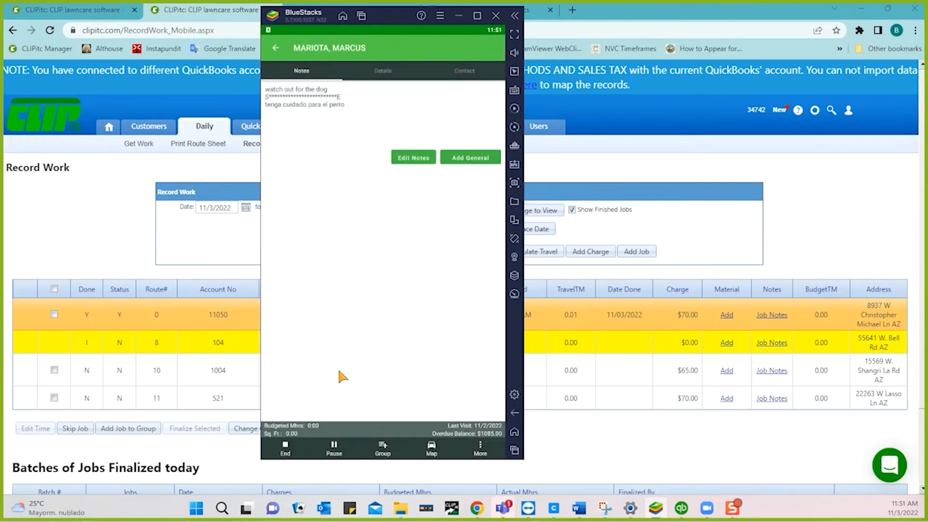
pyautogui.click(285, 447)
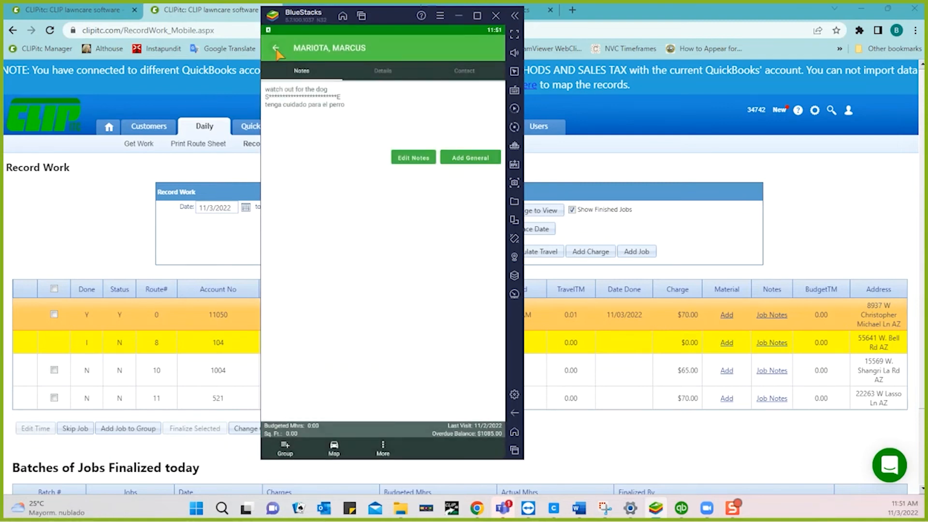
pyautogui.click(277, 49)
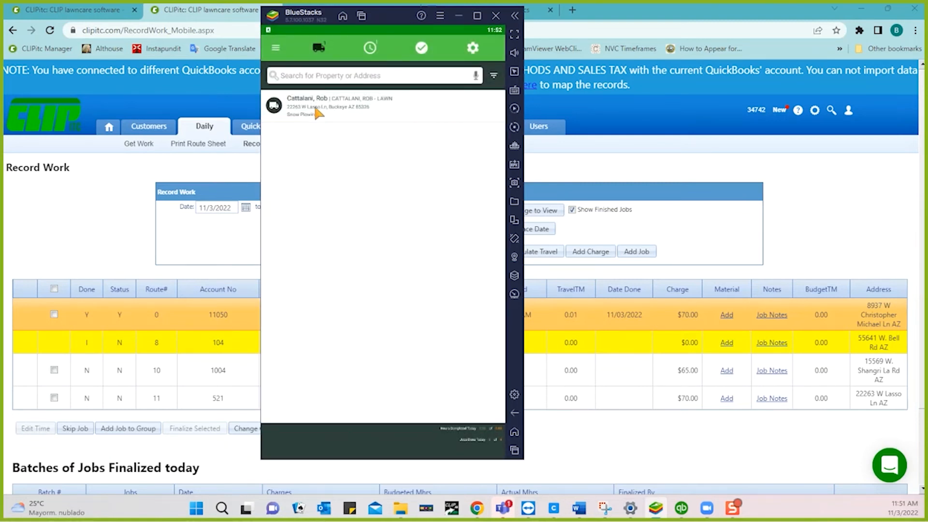
# Start and end the Snow Plowing job at the last stop, and refresh the Record Work list in CLIPitc.
pyautogui.click(317, 107)
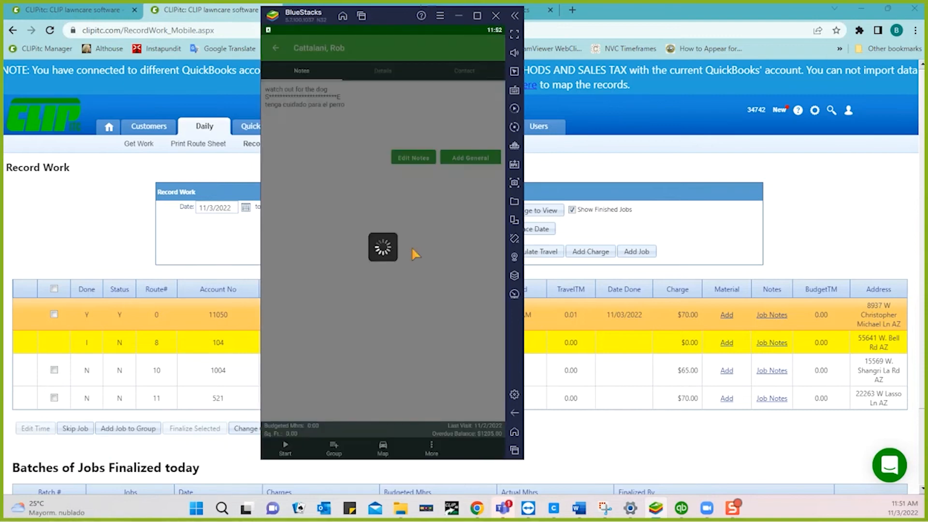
pyautogui.click(286, 448)
pyautogui.click(285, 449)
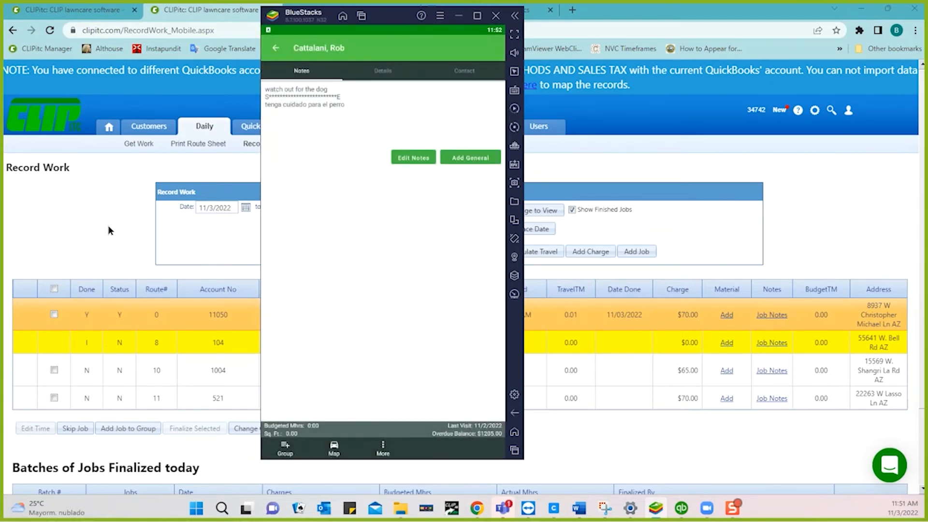
pyautogui.click(108, 225)
pyautogui.click(520, 213)
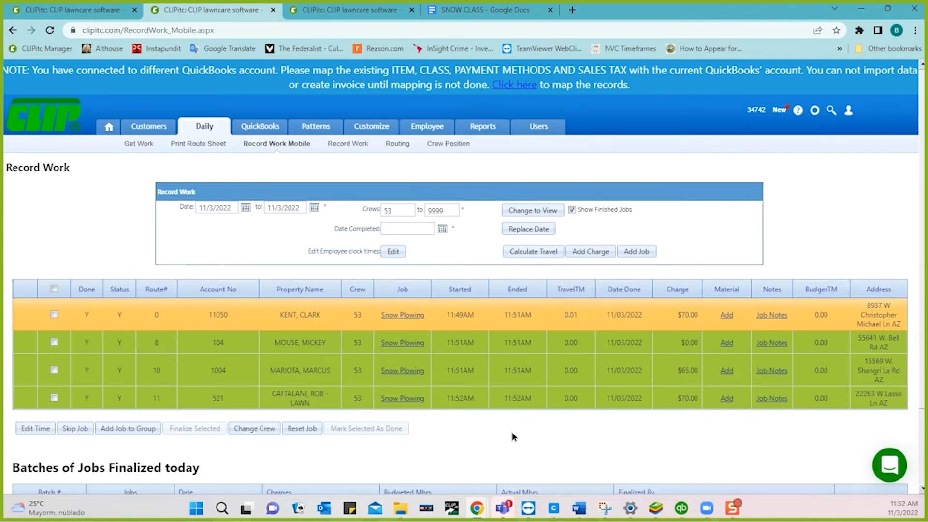
# Switch to BlueStacks, finalize crew 53's completed jobs, and refresh the Record Work list in CLIPitc.
pyautogui.click(655, 508)
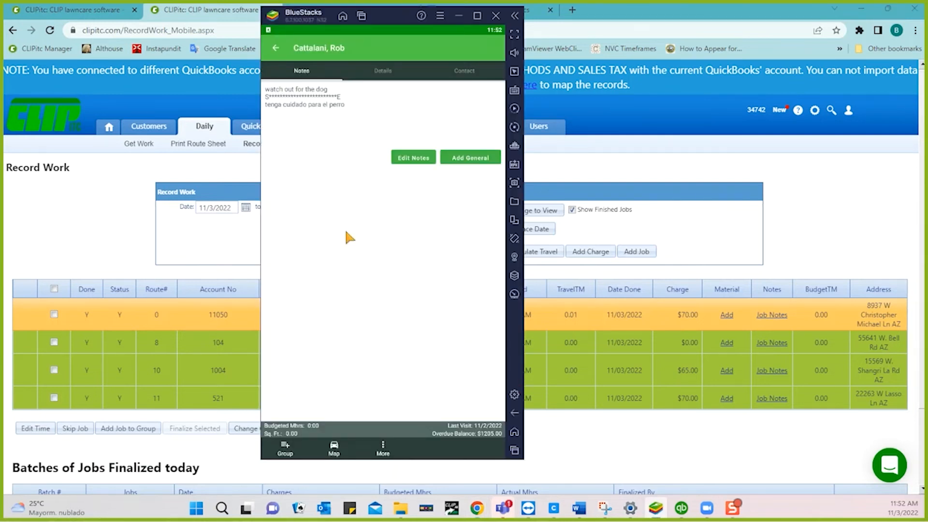
pyautogui.click(275, 47)
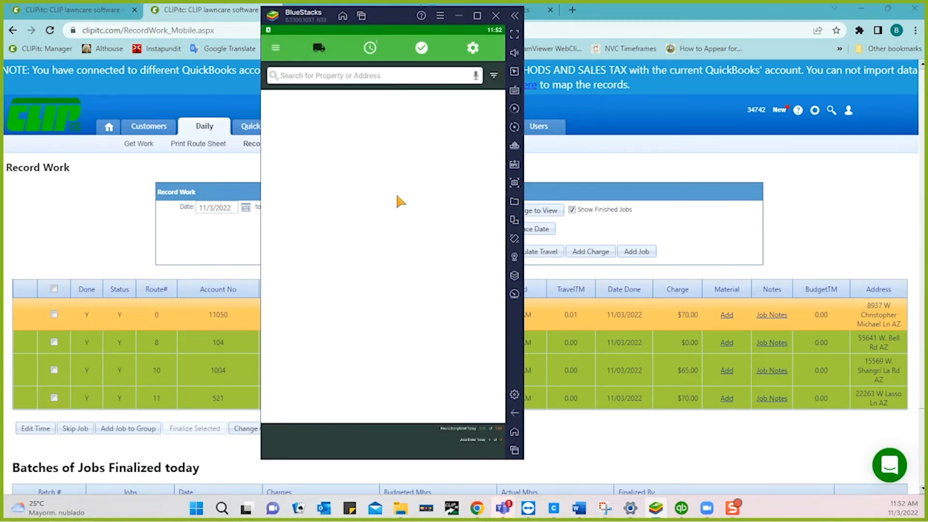
pyautogui.click(472, 49)
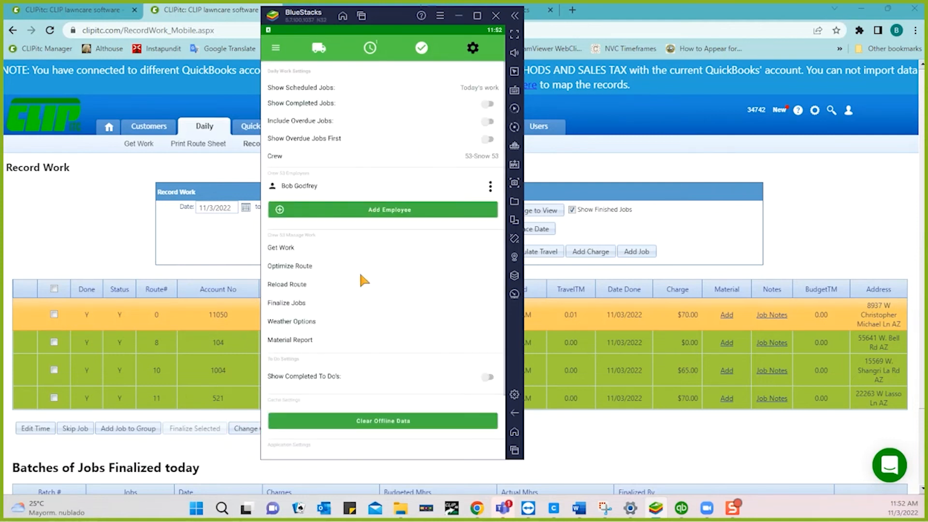
pyautogui.click(287, 304)
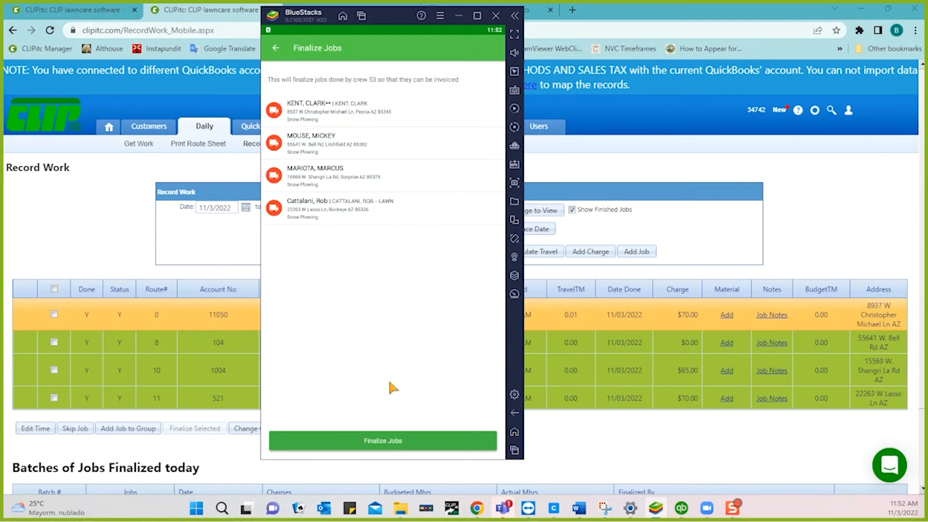
pyautogui.click(382, 441)
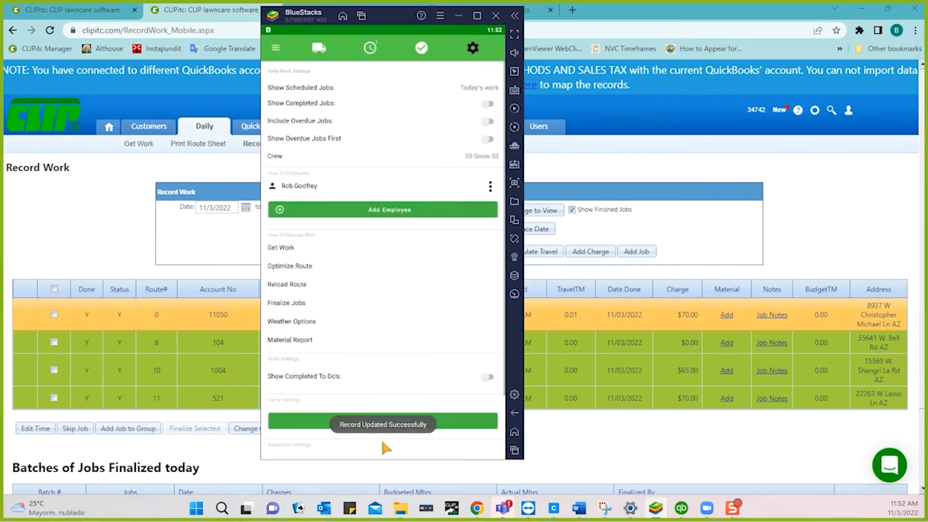
pyautogui.click(111, 234)
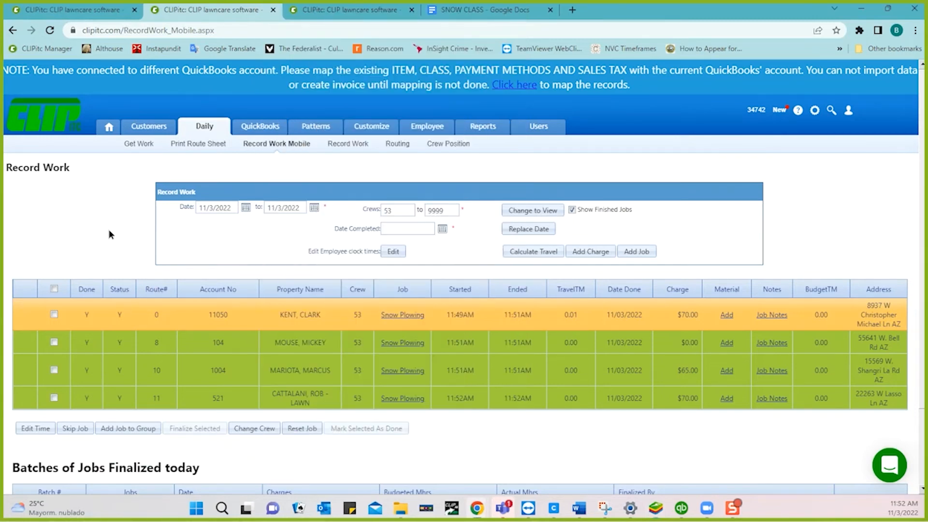
pyautogui.click(530, 212)
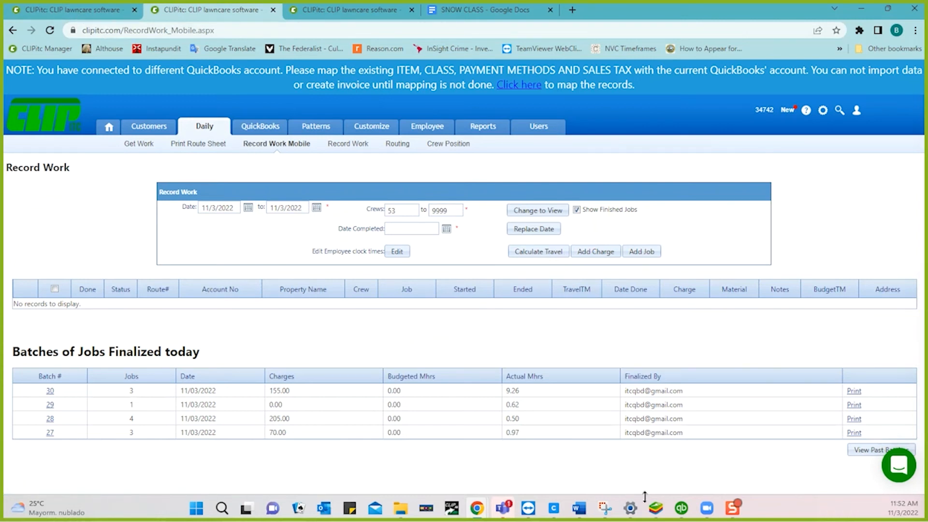
# Switch to BlueStacks, reload the first three Snow Plowing jobs listed under Reload Route, and refresh the Record Work list in CLIPitc.
pyautogui.click(650, 512)
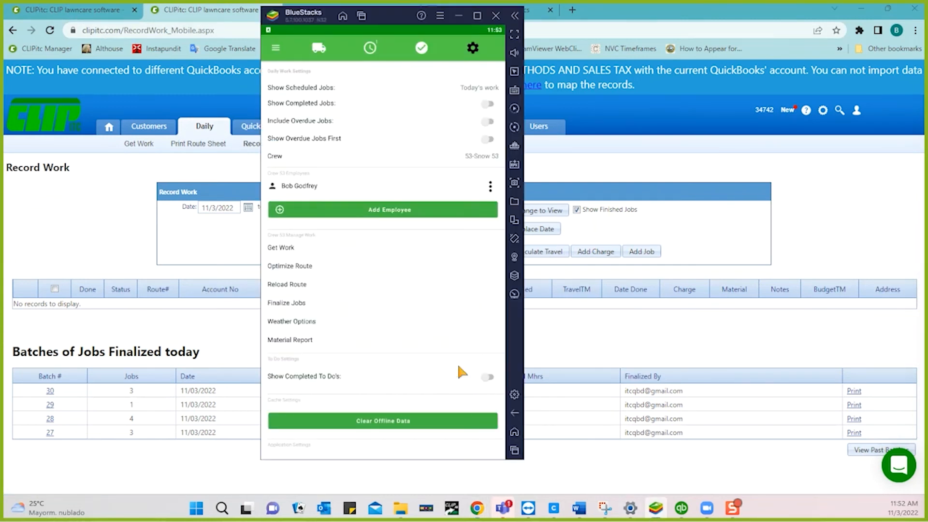
pyautogui.click(277, 286)
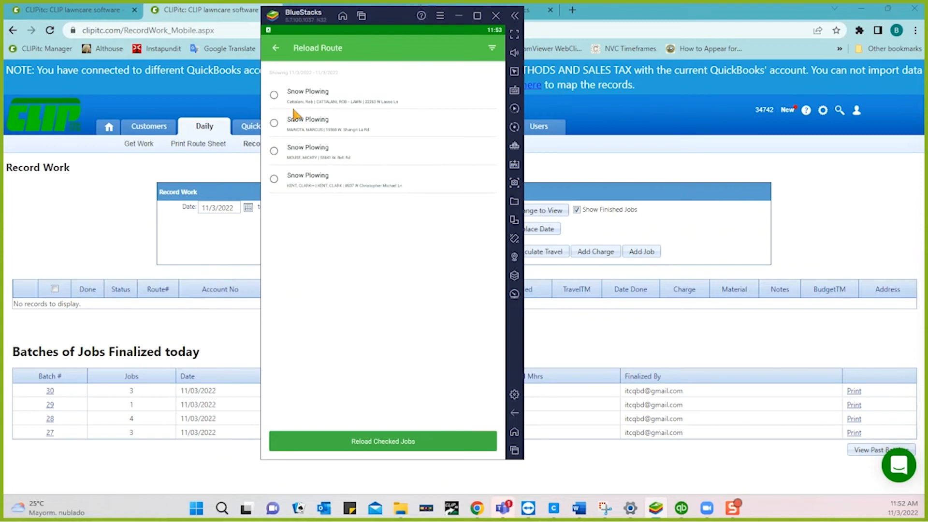
pyautogui.click(274, 94)
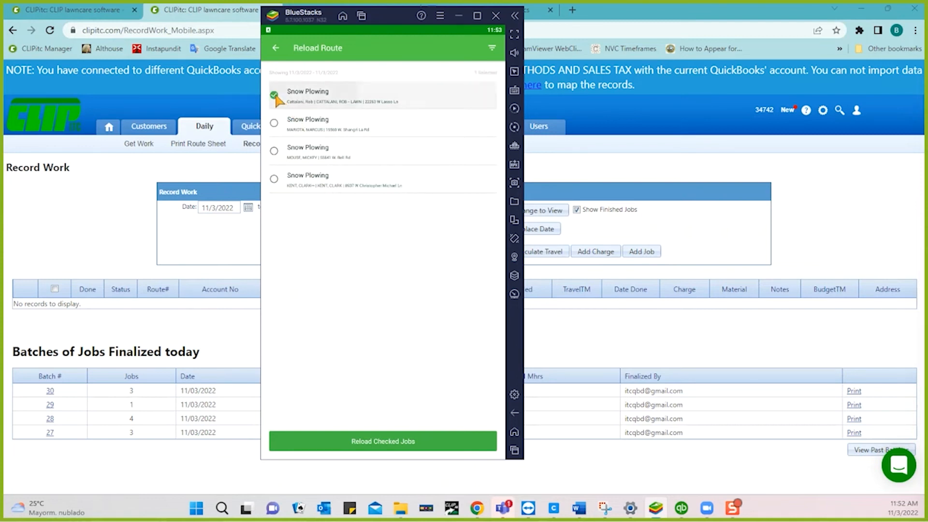
pyautogui.click(274, 122)
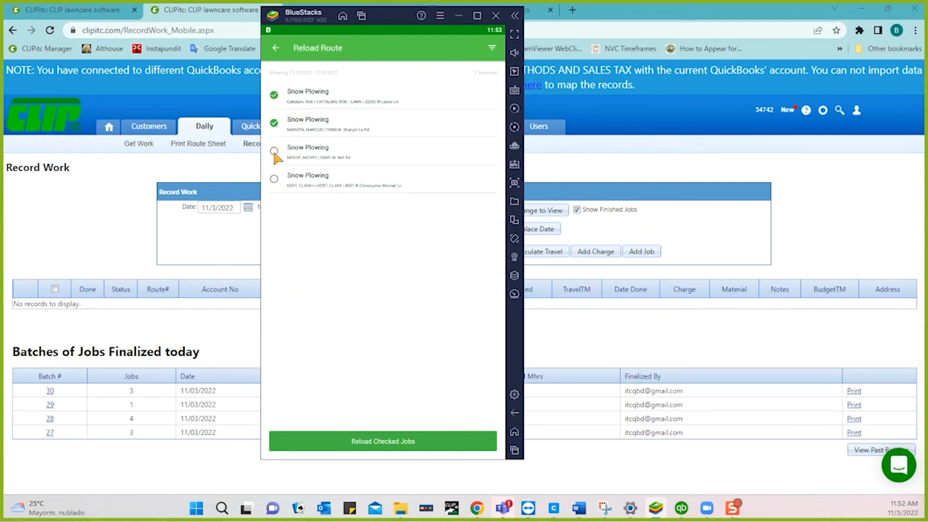
pyautogui.click(273, 150)
pyautogui.click(274, 179)
pyautogui.click(277, 180)
pyautogui.click(385, 442)
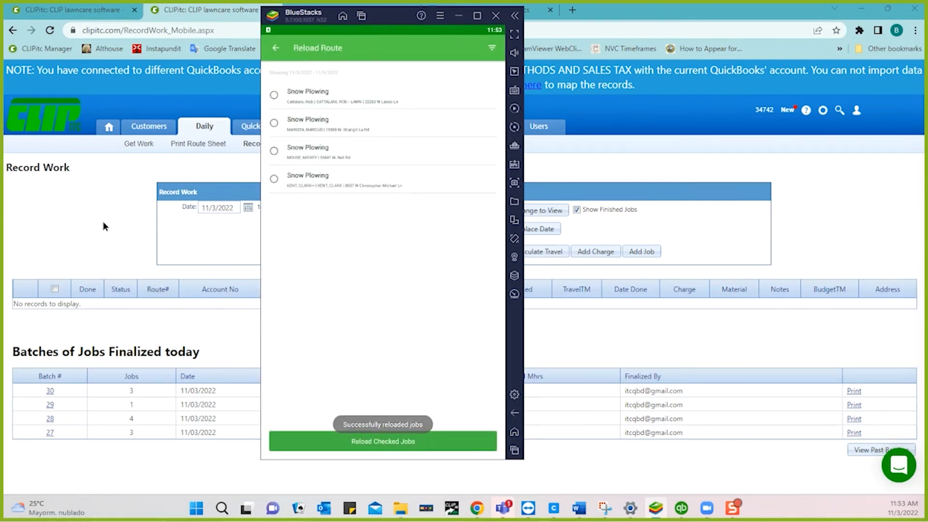
pyautogui.click(155, 220)
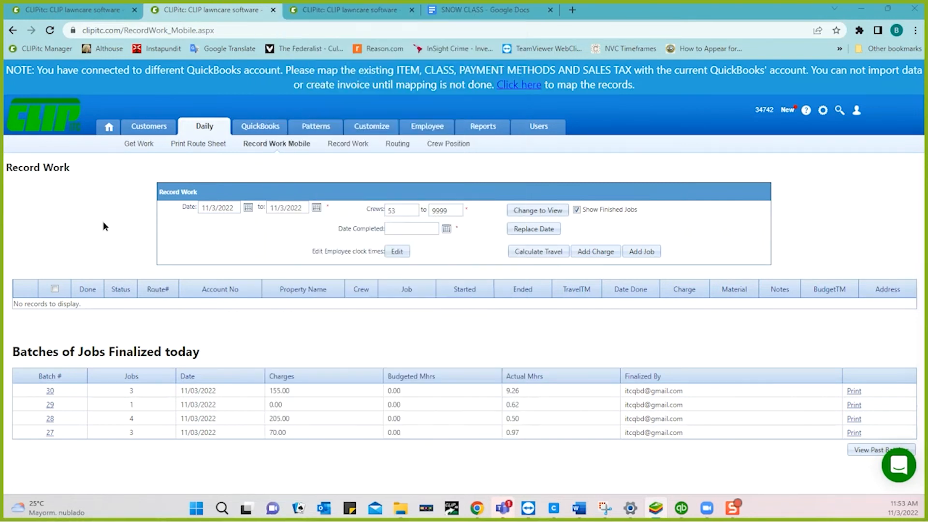
pyautogui.click(534, 211)
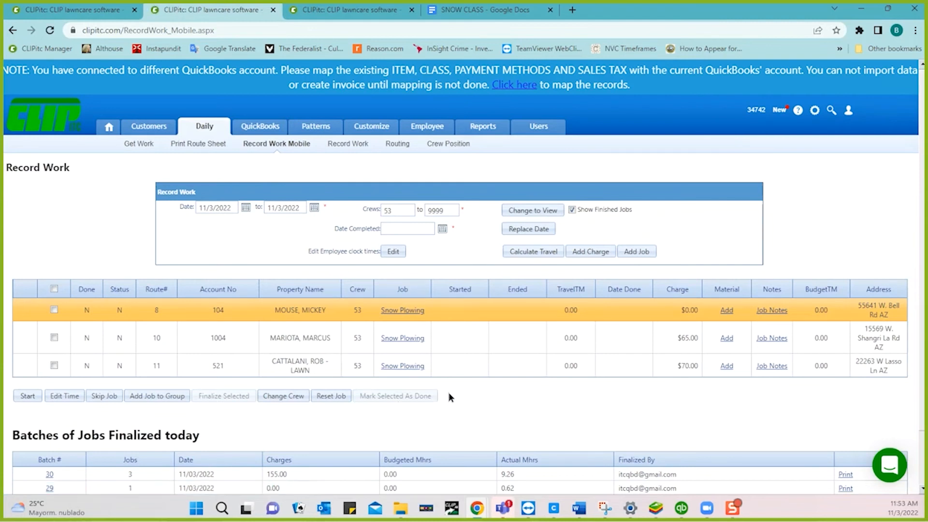
# Switch to BlueStacks, start and end the Snow Plowing job at the first stop of the reloaded route, and return to the route list.
pyautogui.click(656, 508)
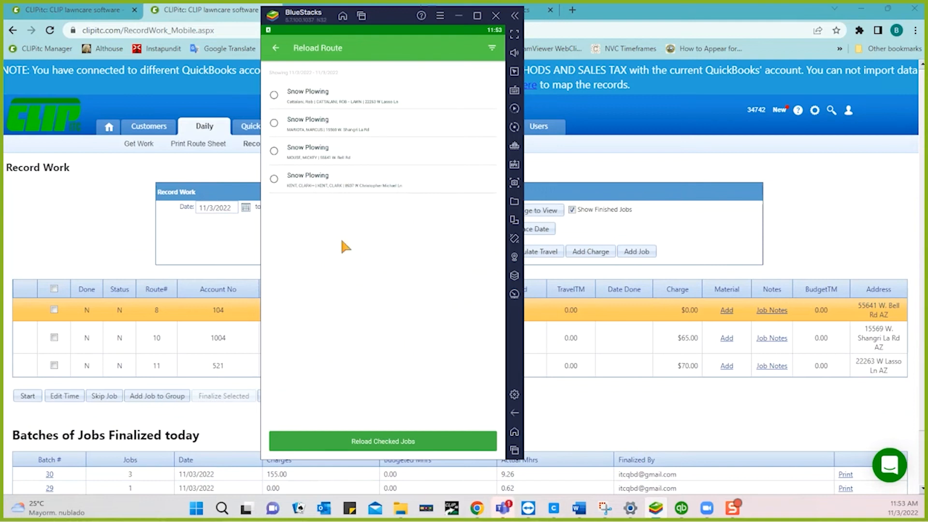
pyautogui.click(277, 48)
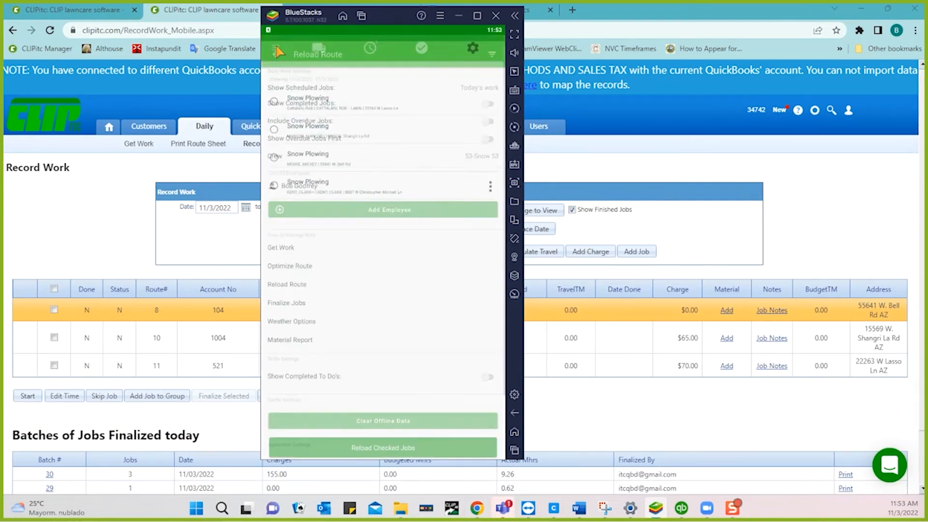
pyautogui.click(317, 48)
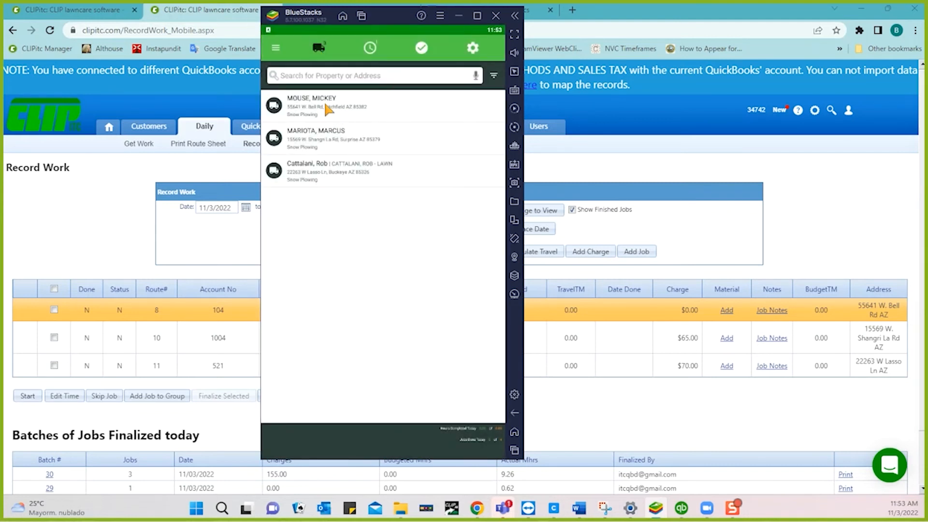
pyautogui.click(324, 104)
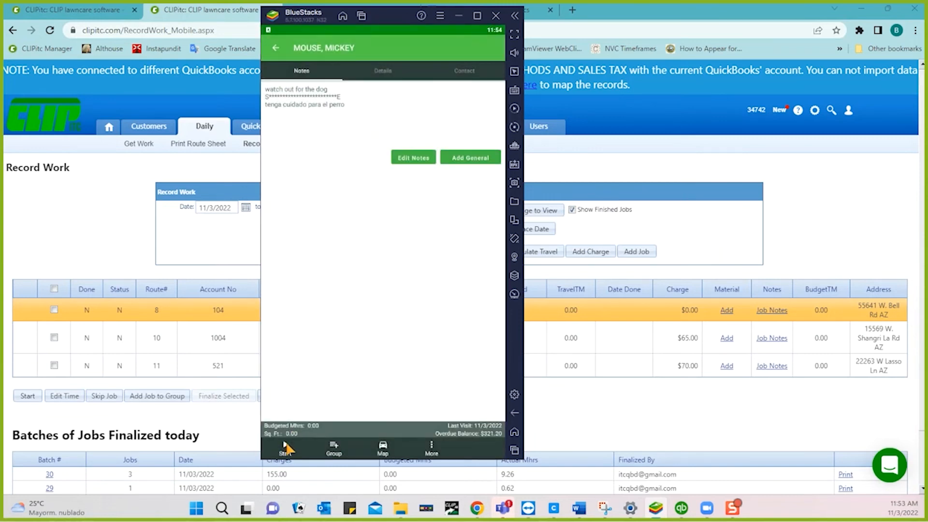
pyautogui.click(286, 448)
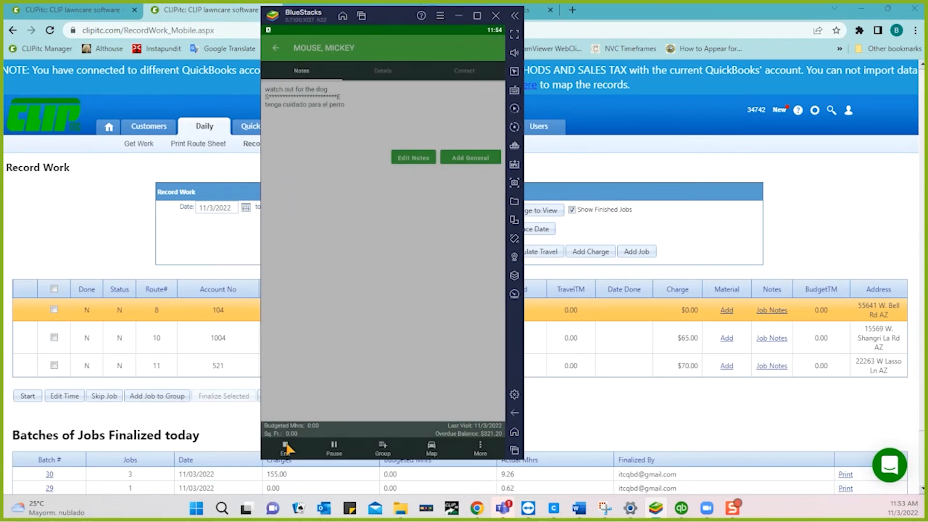
pyautogui.click(287, 445)
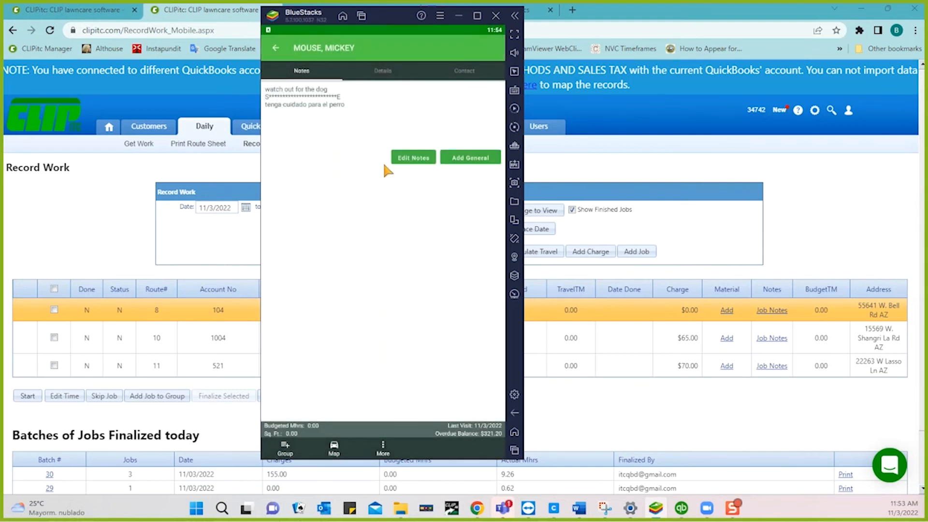
pyautogui.click(276, 49)
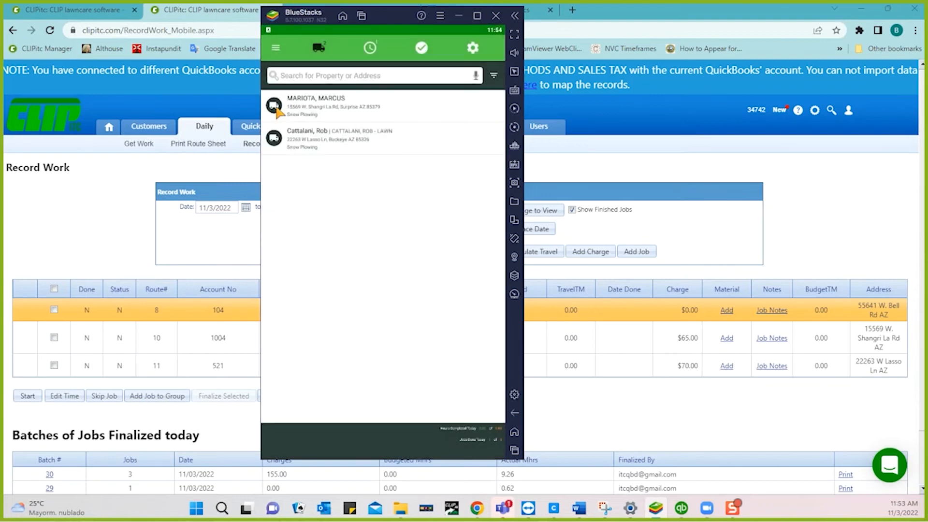
# Start and end the Snow Plowing job at the reloaded route's second stop, and return to the route list.
pyautogui.click(277, 110)
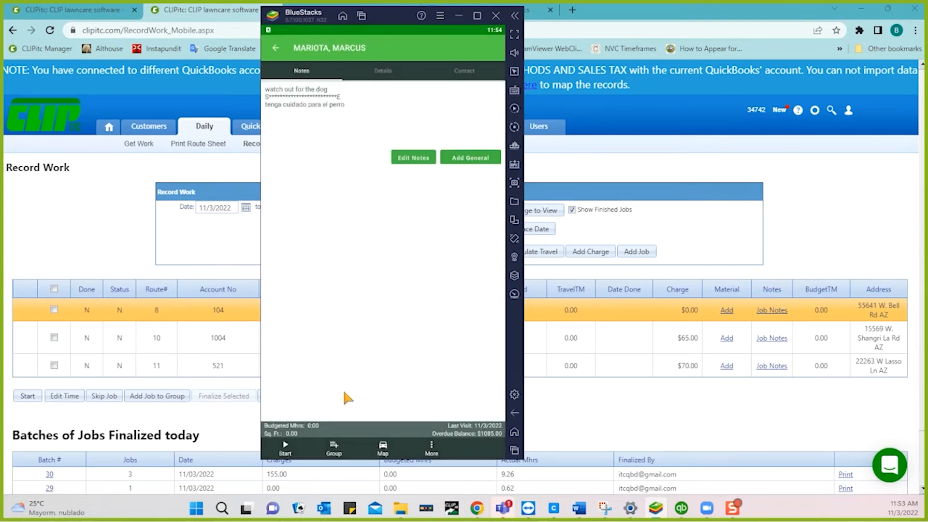
pyautogui.click(284, 448)
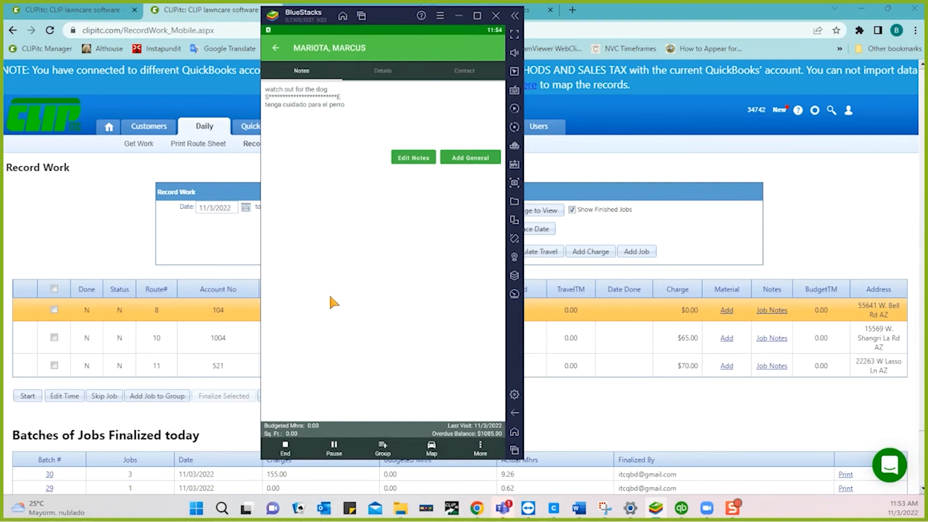
pyautogui.click(287, 449)
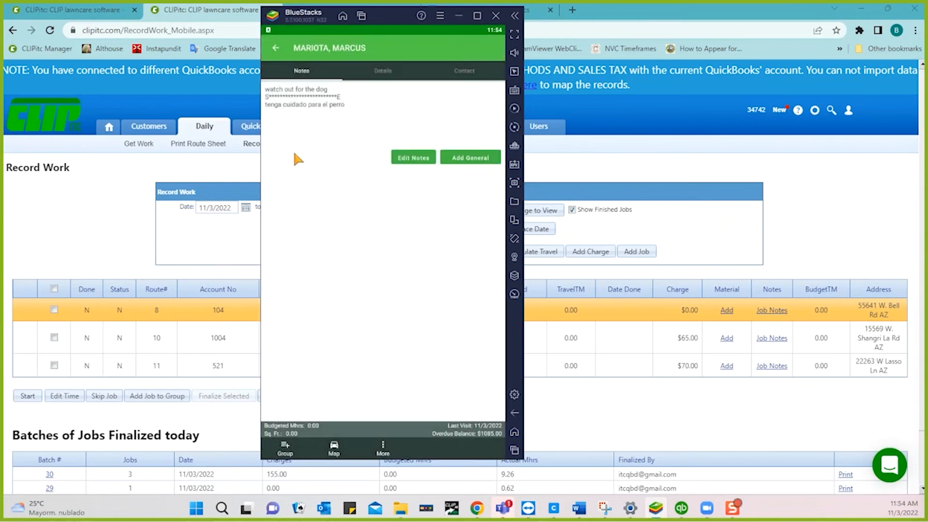
pyautogui.click(276, 49)
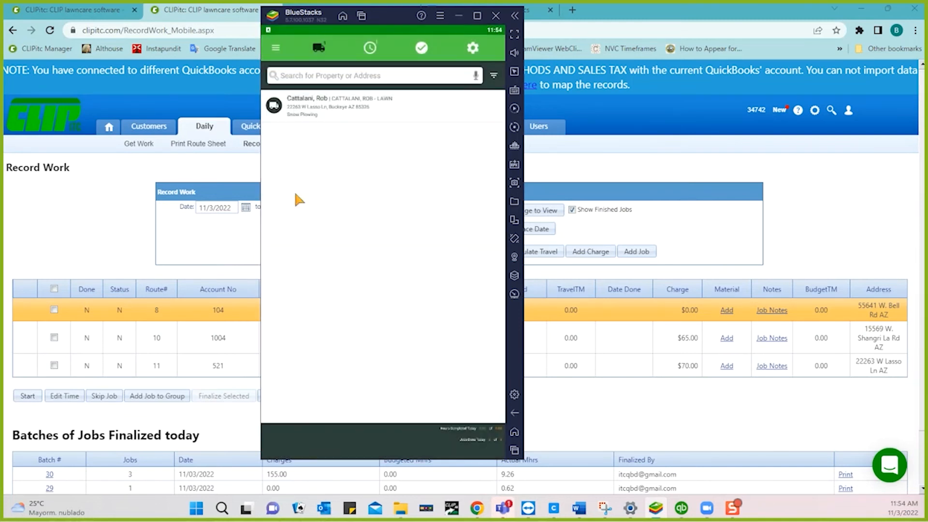
# Start and end the Snow Plowing job at the reloaded route's final stop, and update the job statuses in CLIPitc's Record Work list.
pyautogui.click(277, 108)
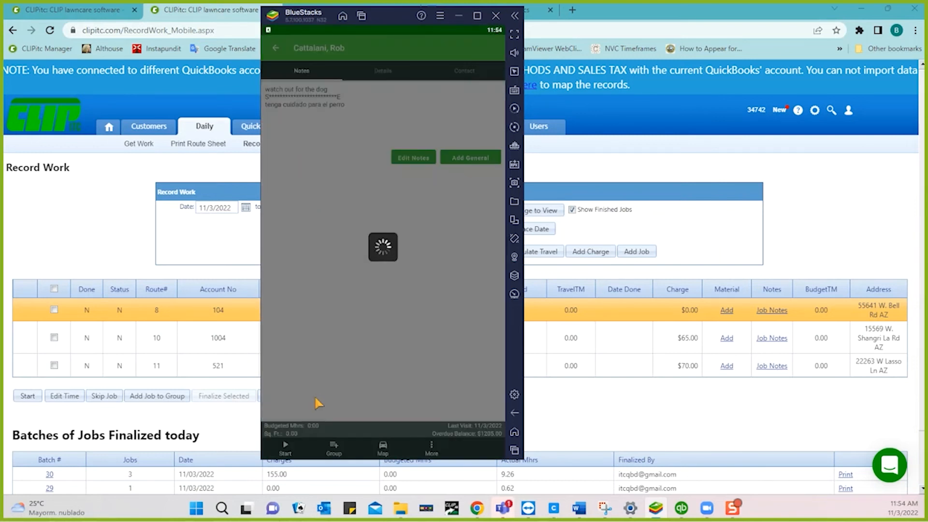
pyautogui.click(285, 448)
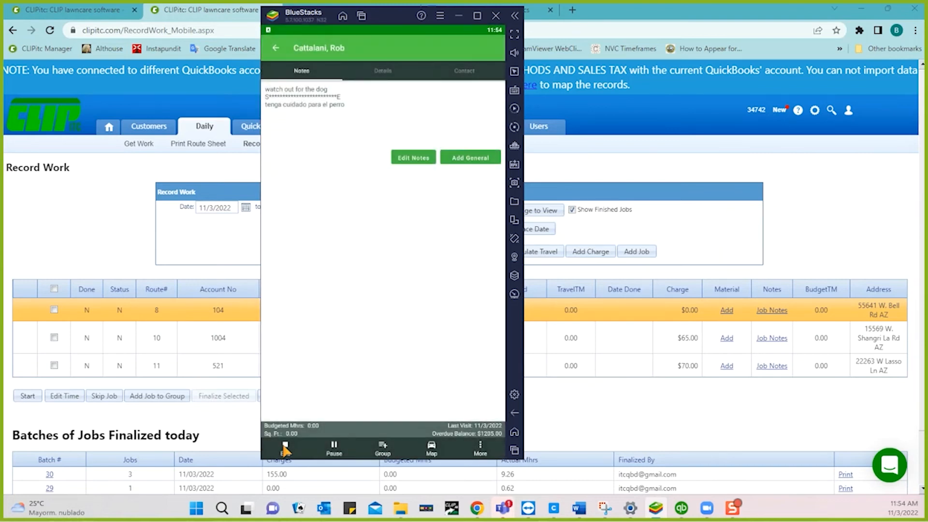
pyautogui.click(285, 449)
pyautogui.click(111, 203)
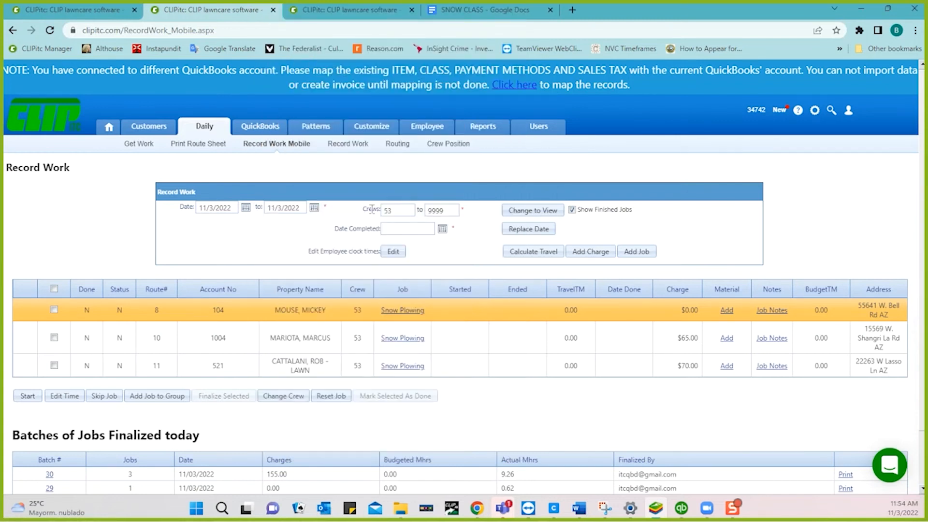
pyautogui.click(527, 212)
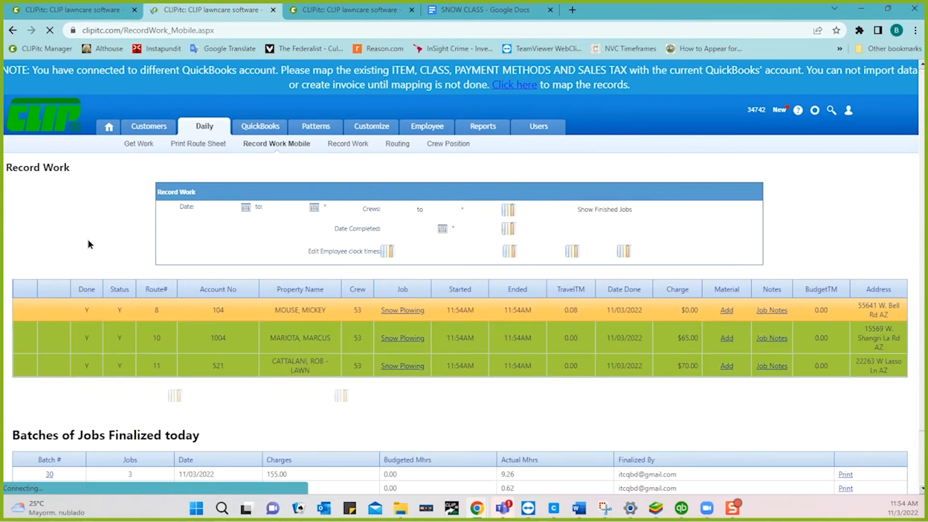
# View the jobs in finalized batch 30, and switch to the page with the Pattern Job Changes.
pyautogui.scroll(-1, 83, 244)
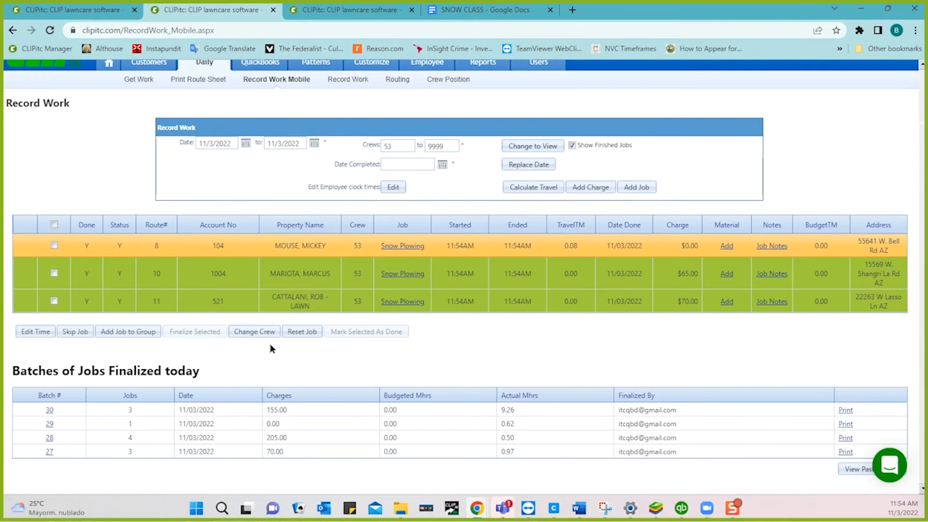
pyautogui.click(49, 411)
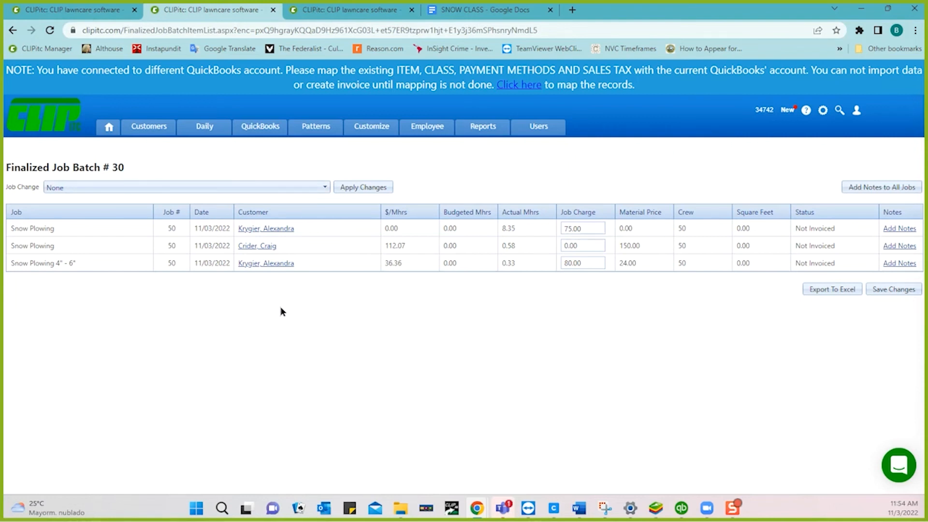
pyautogui.click(332, 18)
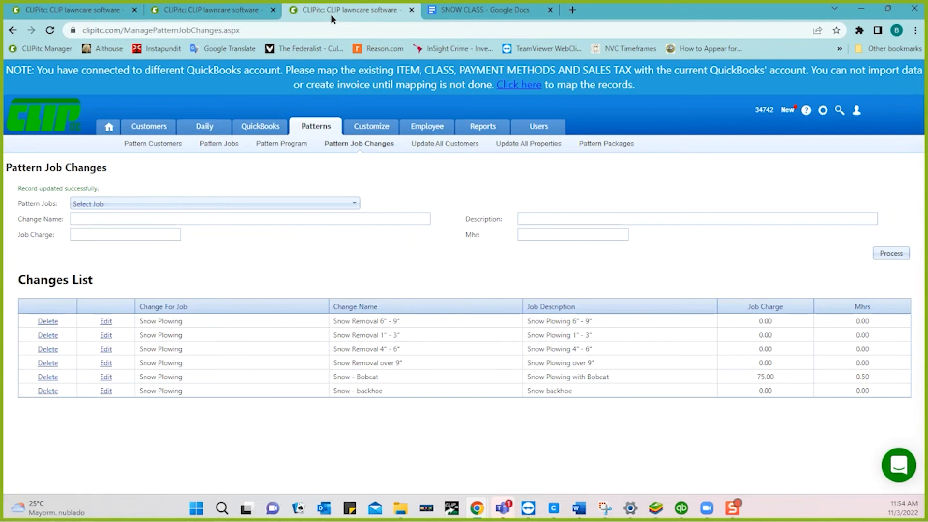
# Open the Daily Work Report from the job reports and set its date to 11/03/2022.
pyautogui.click(481, 131)
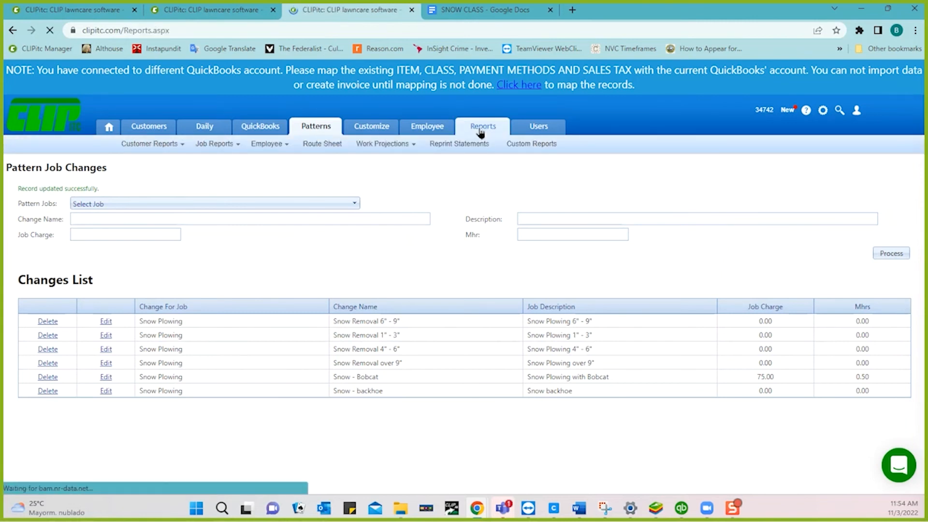
pyautogui.click(215, 144)
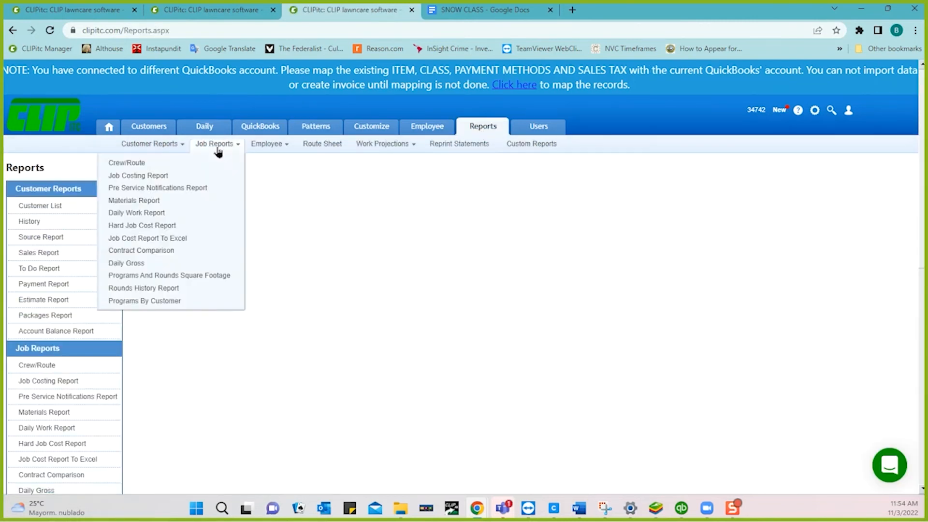
pyautogui.click(171, 213)
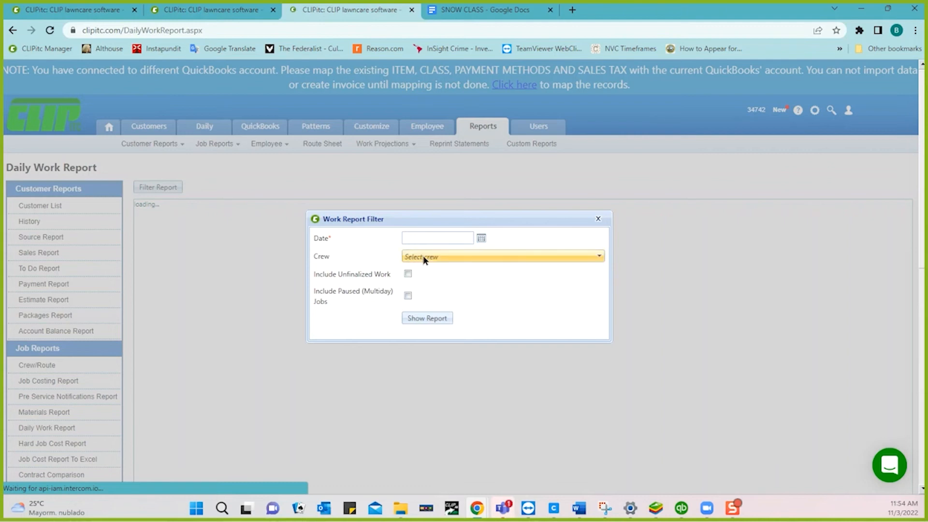
pyautogui.click(481, 239)
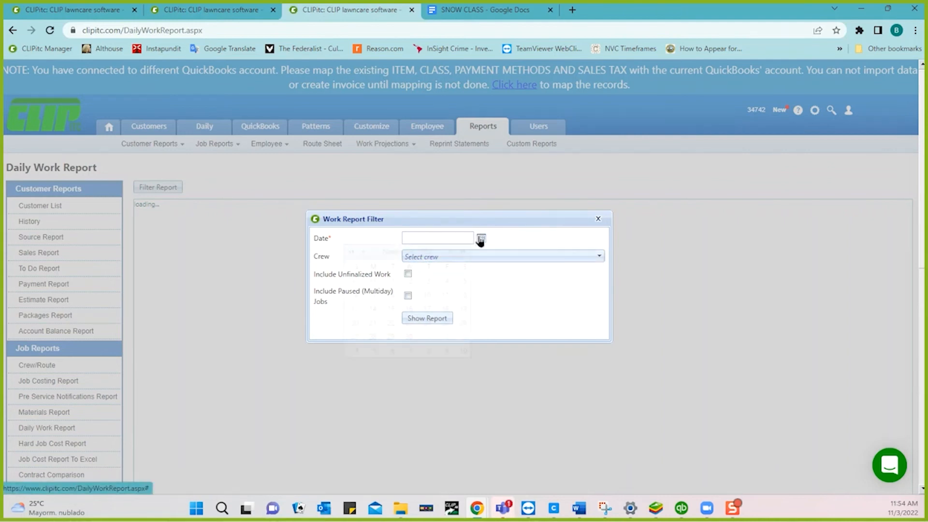
pyautogui.click(429, 286)
# Show the Daily Work Report for crew 53-Snow 53 and review its finalized snow plowing jobs.
pyautogui.click(429, 256)
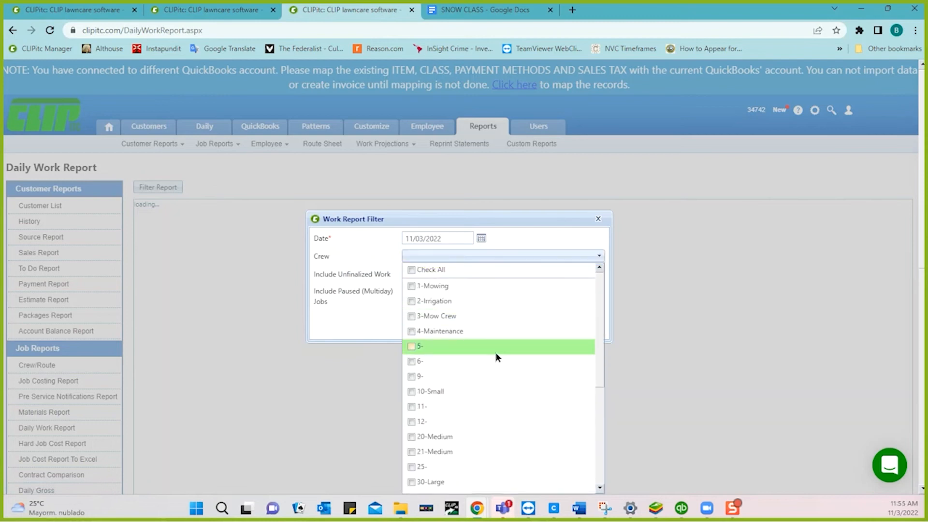
pyautogui.scroll(-3, 497, 367)
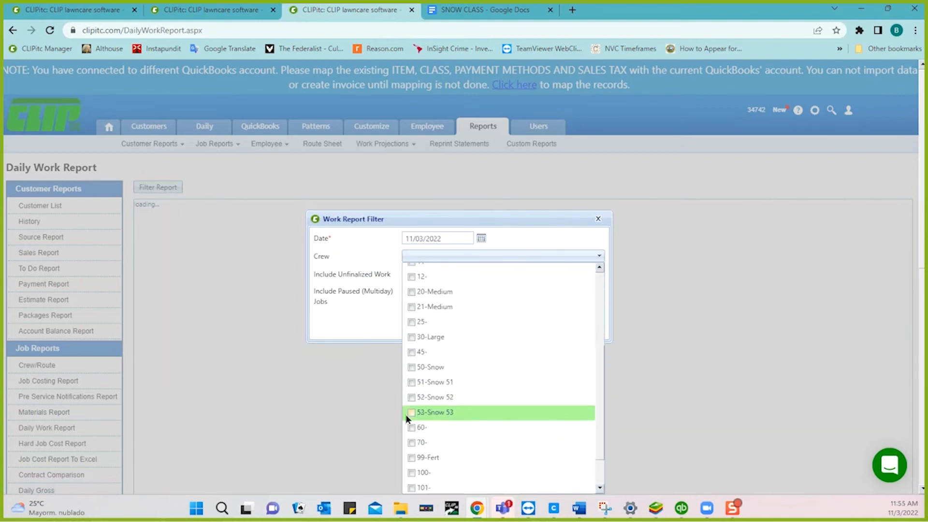
pyautogui.click(411, 413)
pyautogui.click(356, 326)
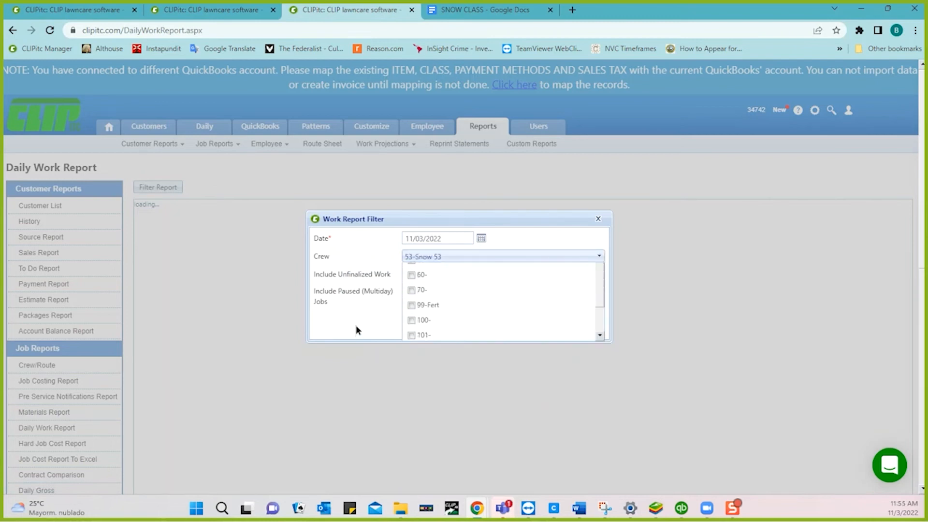
pyautogui.click(419, 318)
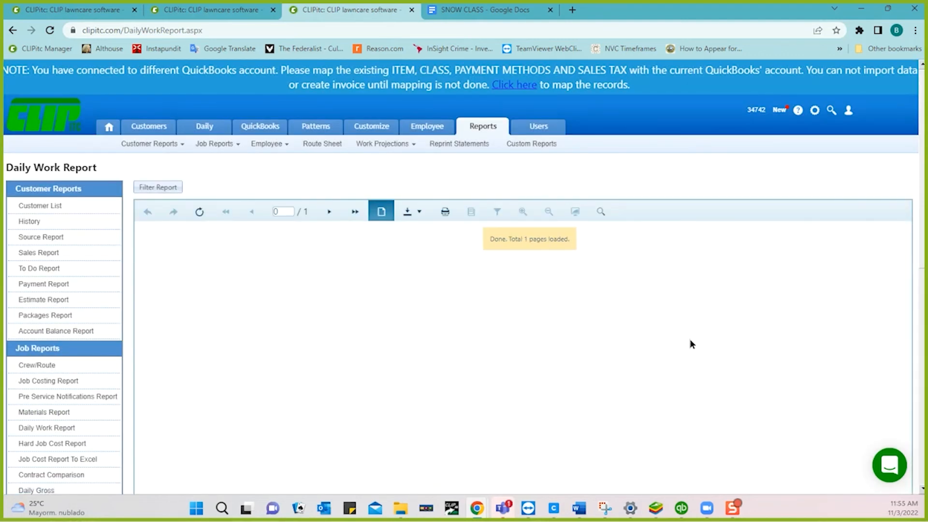
pyautogui.scroll(-1, 690, 338)
pyautogui.scroll(-1, 691, 343)
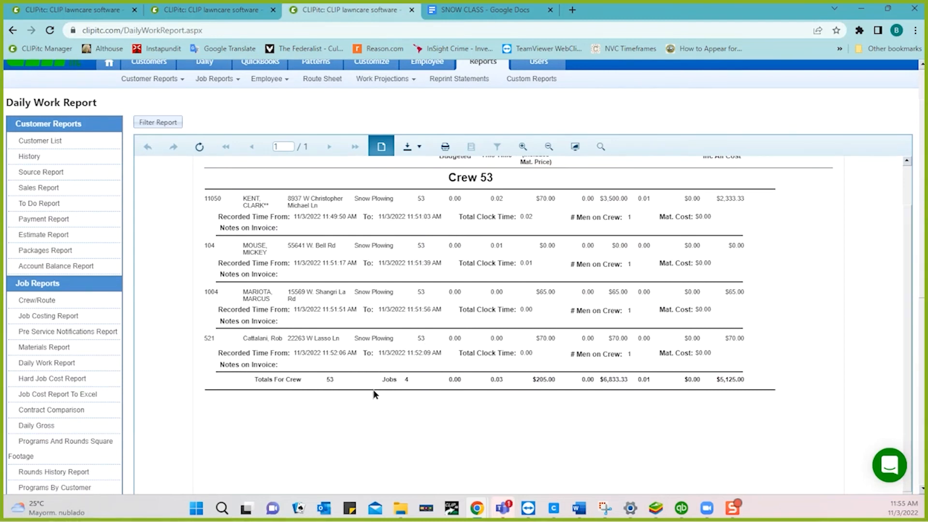
pyautogui.scroll(1, 375, 392)
# Rerun crew 53's Daily Work Report with unfinalized work included, and review the listed jobs.
pyautogui.click(154, 124)
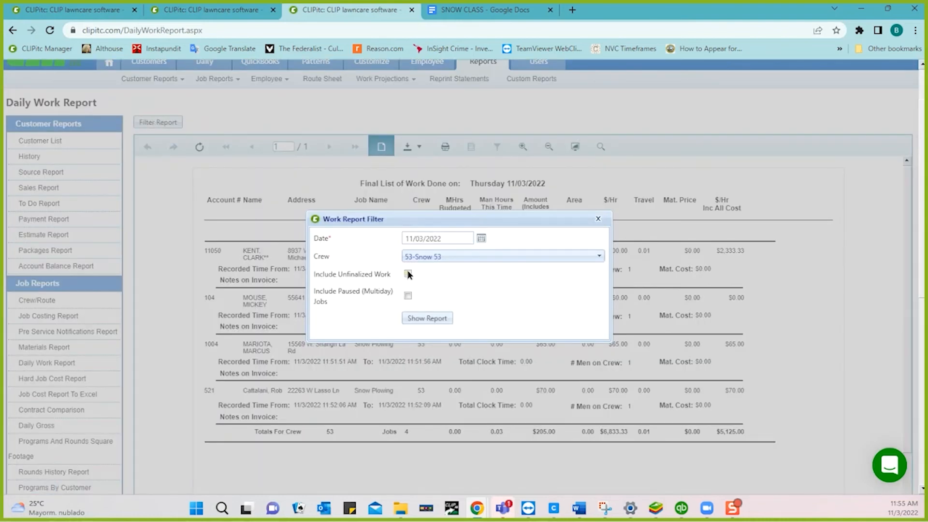
pyautogui.click(431, 318)
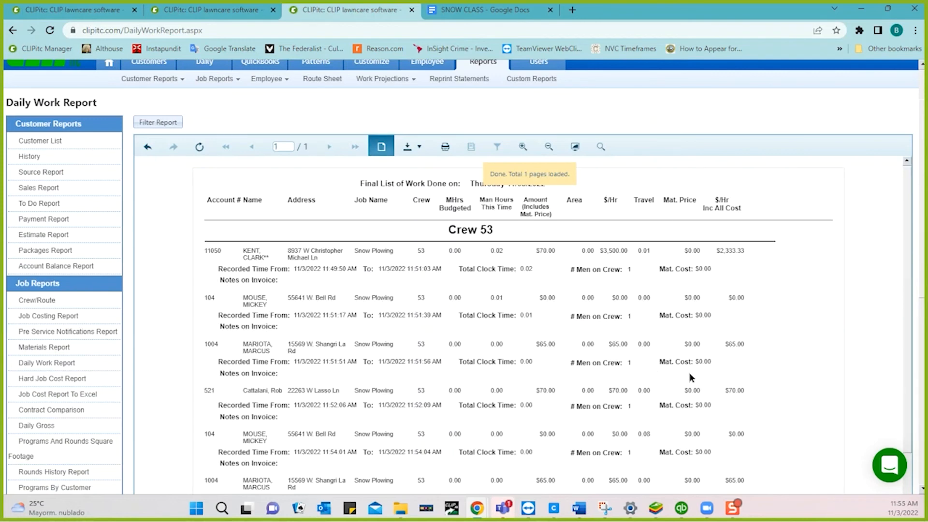
pyautogui.scroll(-1, 689, 373)
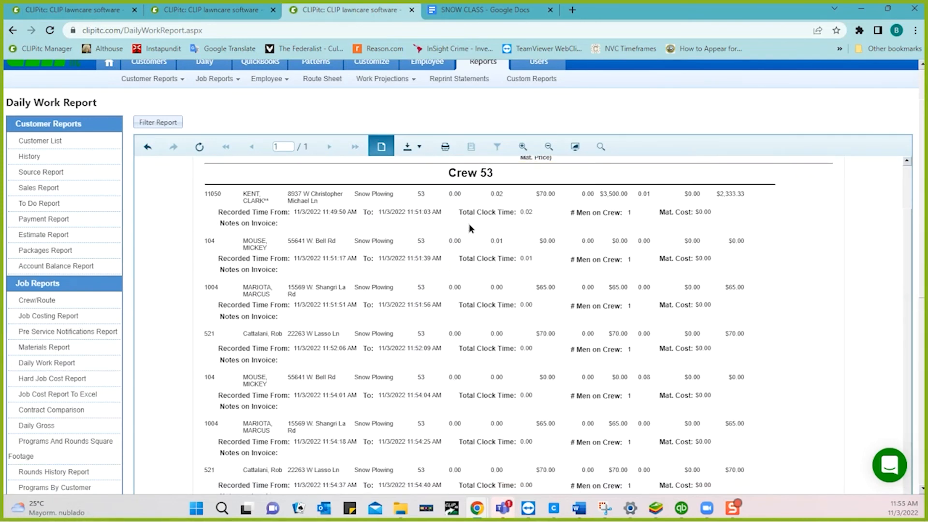
pyautogui.scroll(-1, 521, 320)
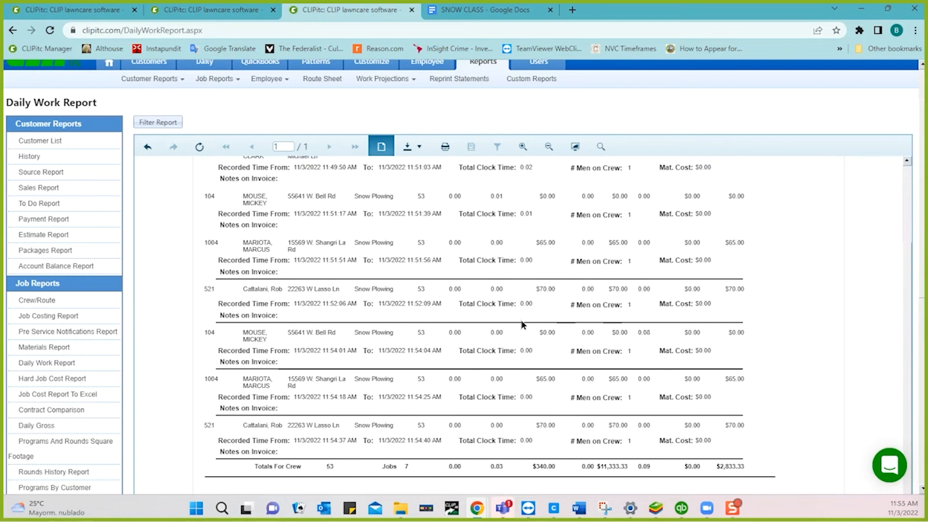
pyautogui.scroll(1, 396, 341)
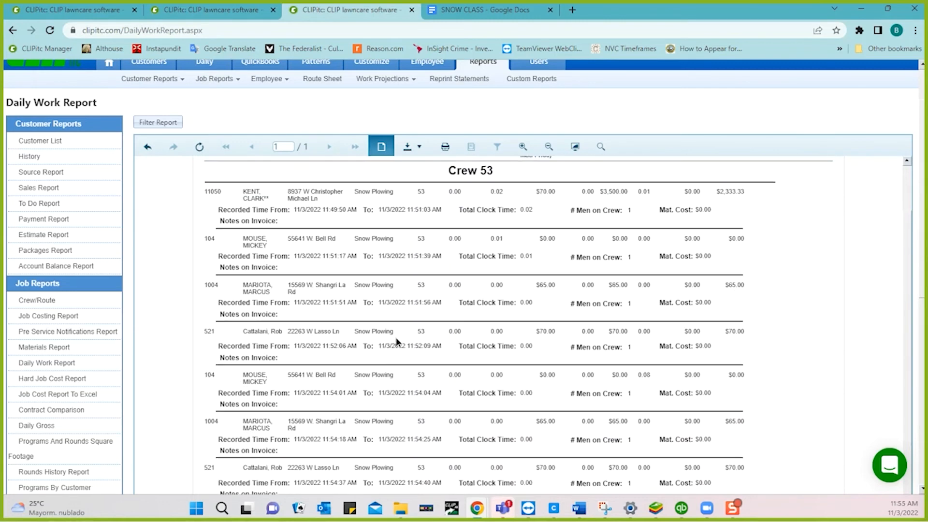
pyautogui.scroll(-1, 396, 341)
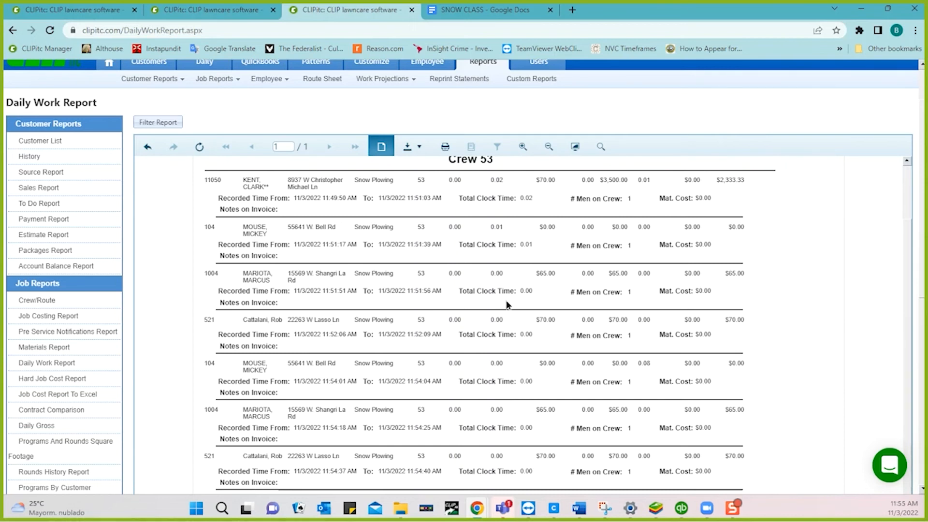
pyautogui.scroll(3, 506, 303)
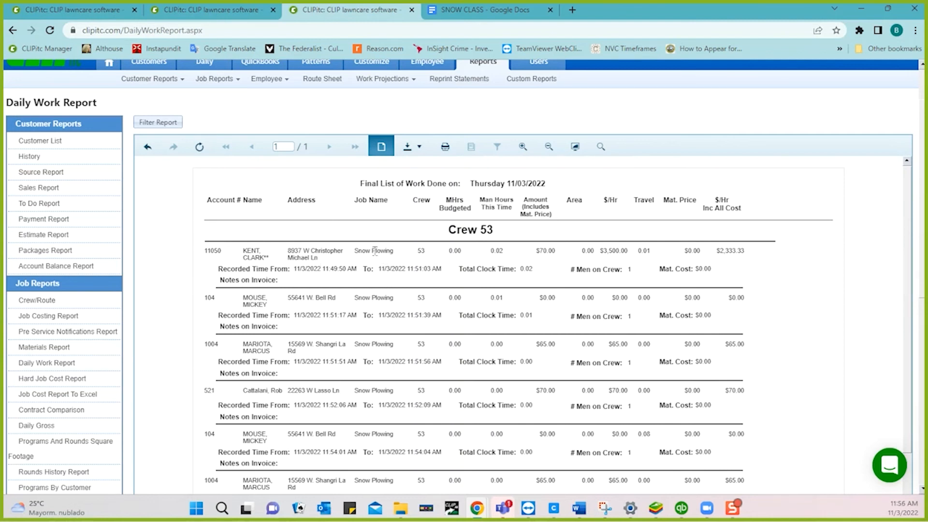
pyautogui.scroll(2, 265, 149)
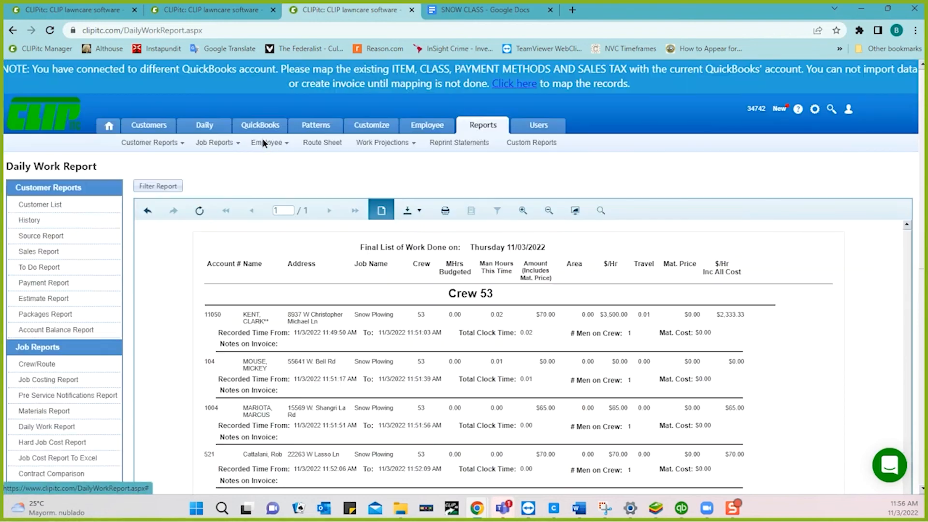
# Search the customers by last name for the first customer on crew 53's report, and open that customer's job history from Quick History.
pyautogui.click(106, 10)
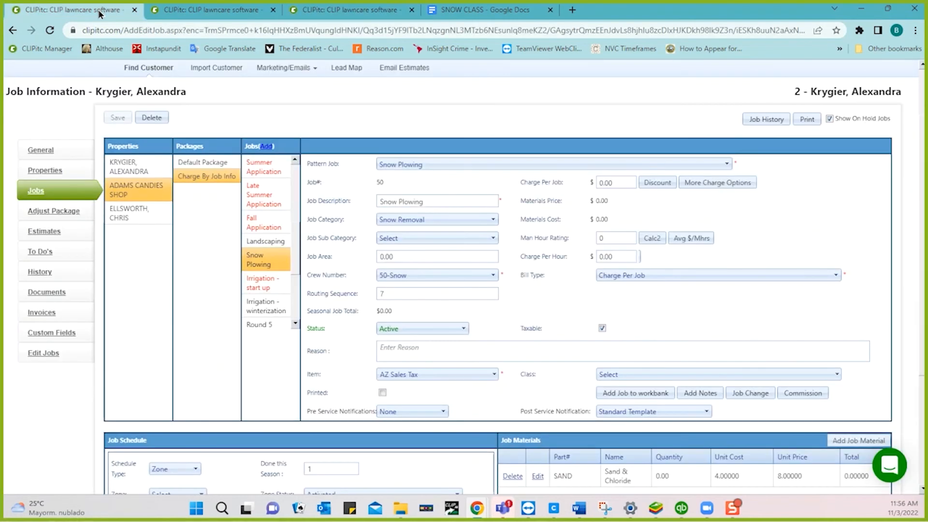
pyautogui.click(160, 72)
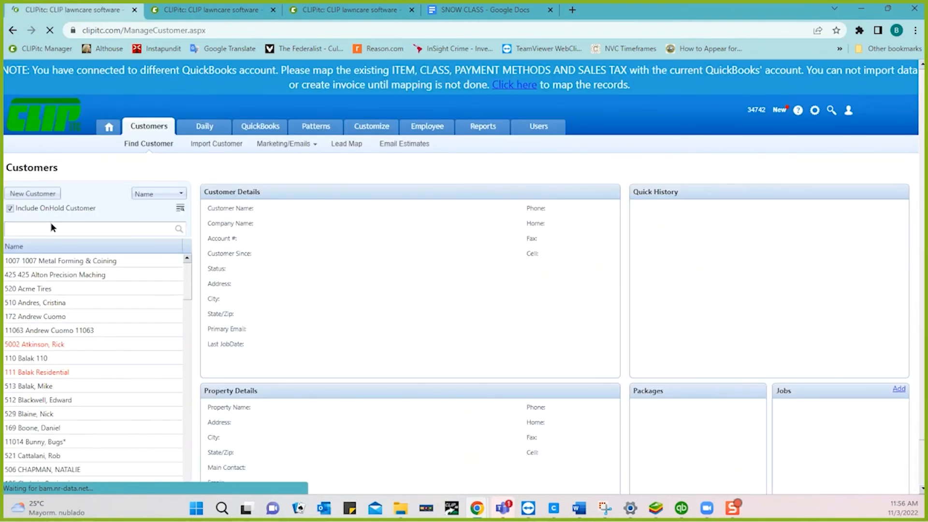
pyautogui.write('kent')
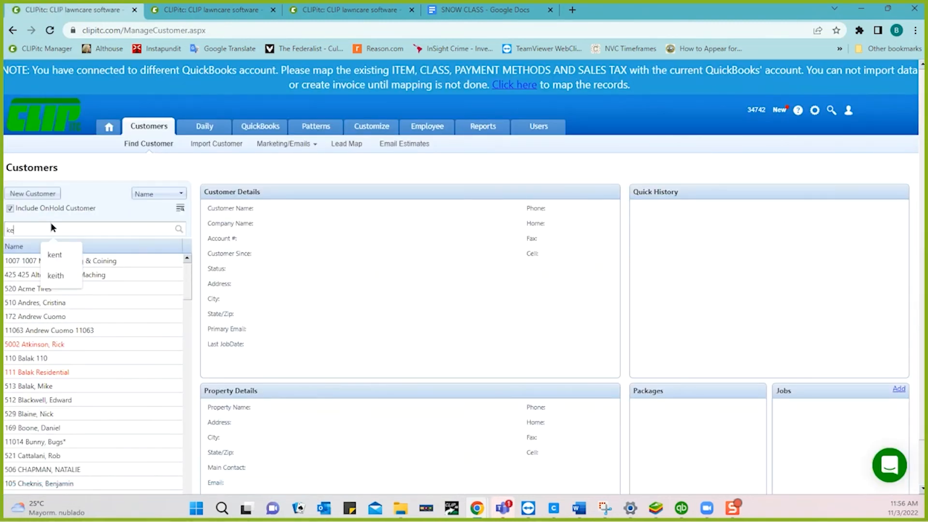
pyautogui.press('Return')
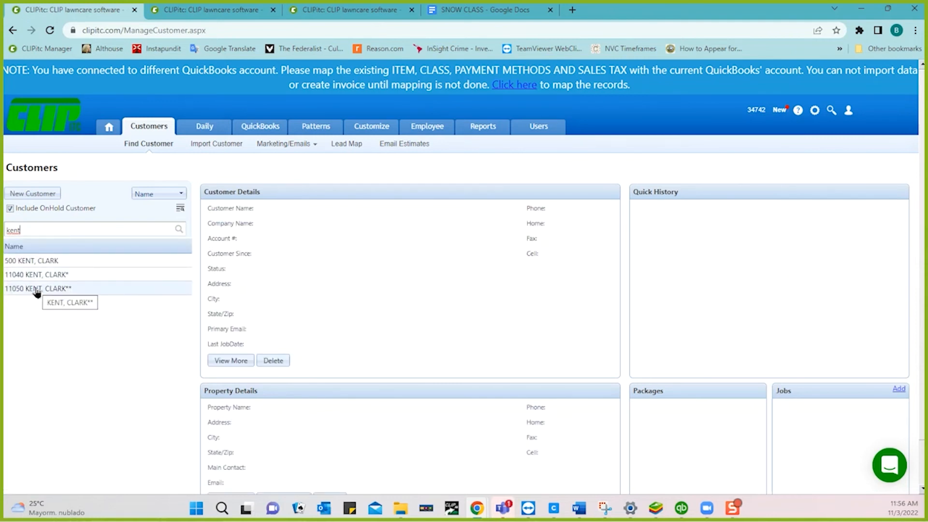
pyautogui.click(37, 291)
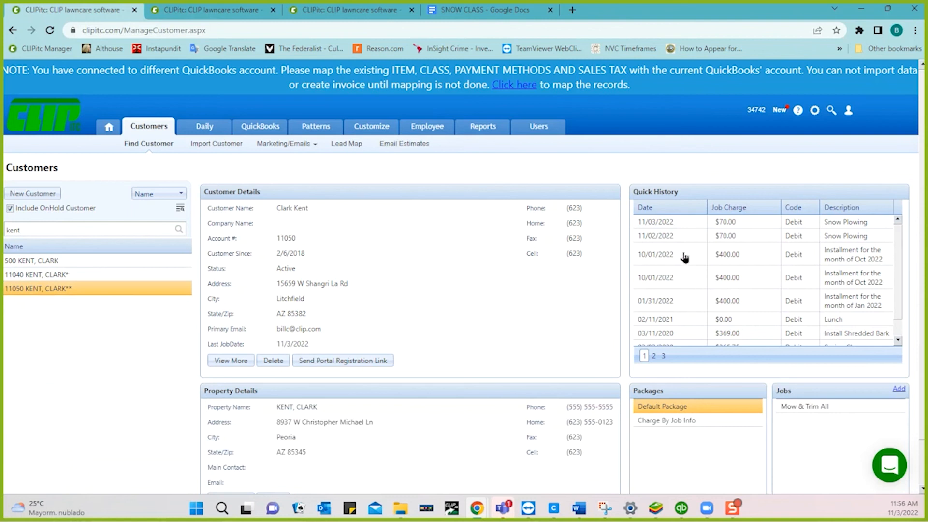
pyautogui.click(674, 233)
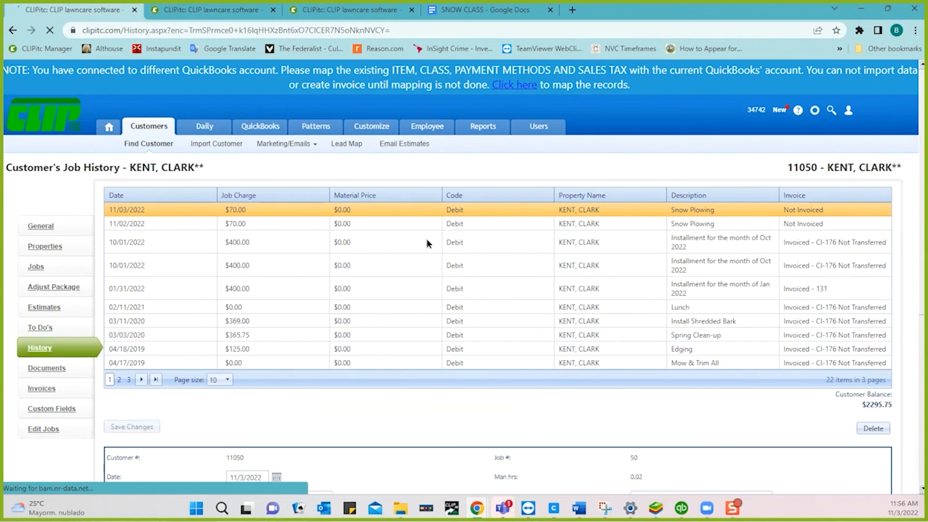
# Check the customer's 11/02/2022 and 11/03/2022 Snow Plowing history entries, and view the details of the 11/03/2022 job.
pyautogui.scroll(-1, 428, 244)
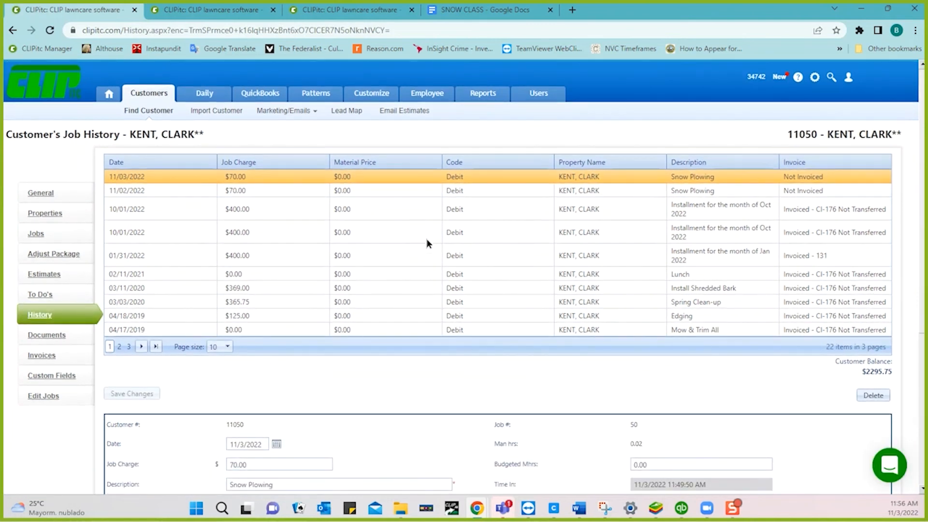
pyautogui.scroll(-2, 427, 239)
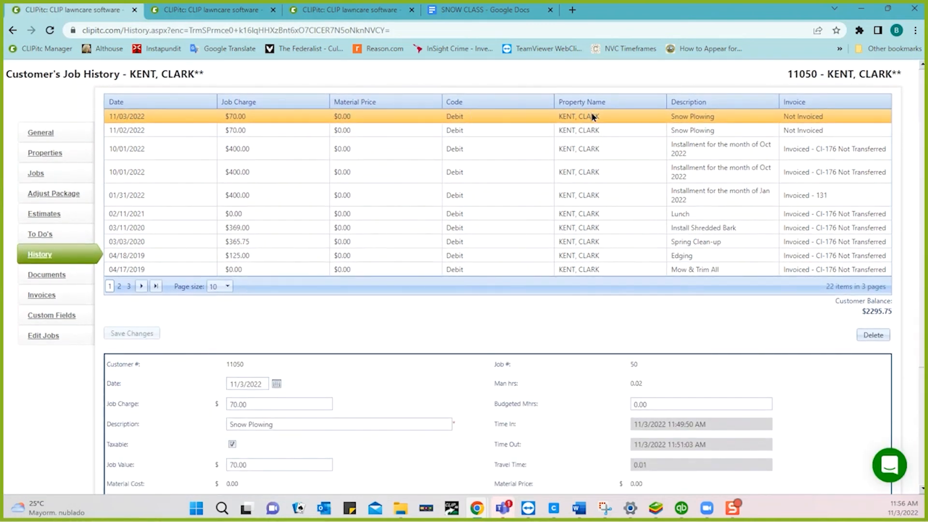
pyautogui.click(528, 132)
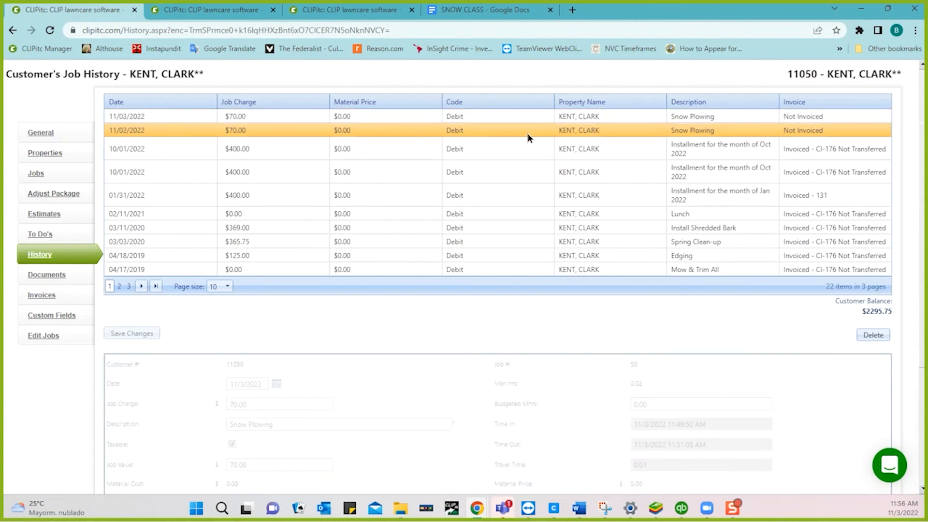
pyautogui.click(521, 116)
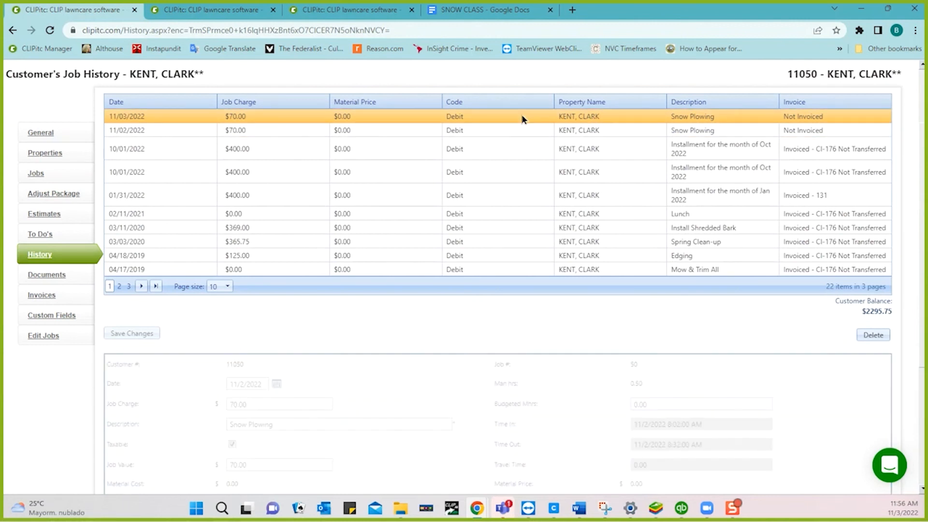
pyautogui.scroll(-2, 473, 305)
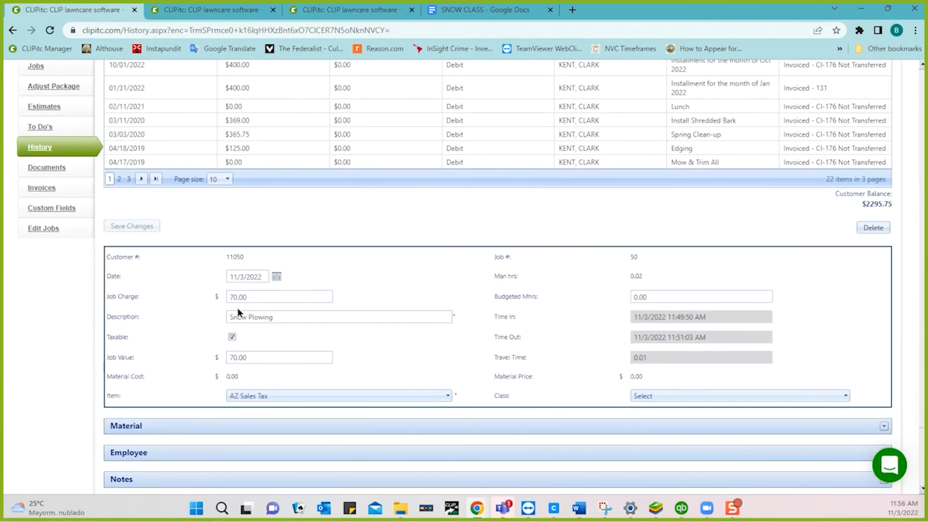
pyautogui.scroll(-2, 76, 389)
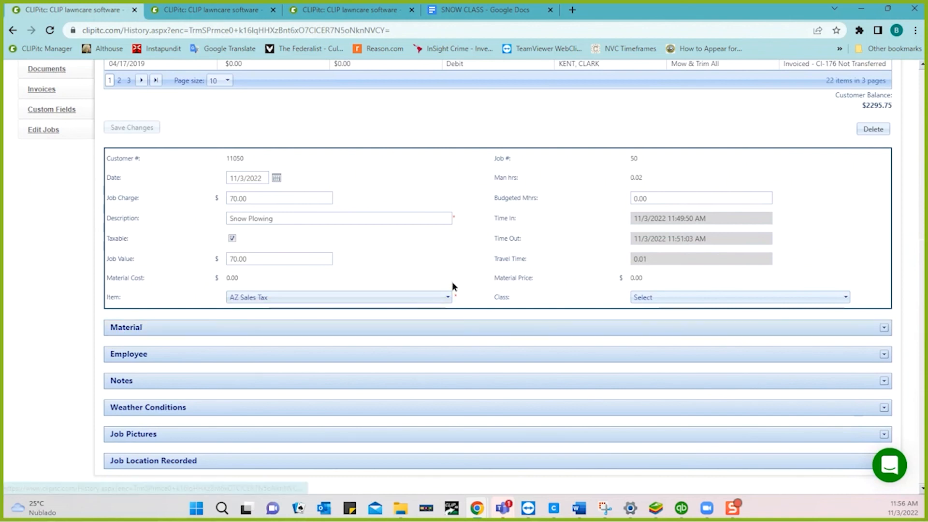
# Add the Sand & Chloride material with a quantity of 15 to the 11/03/2022 Snow Plowing history entry.
pyautogui.click(132, 331)
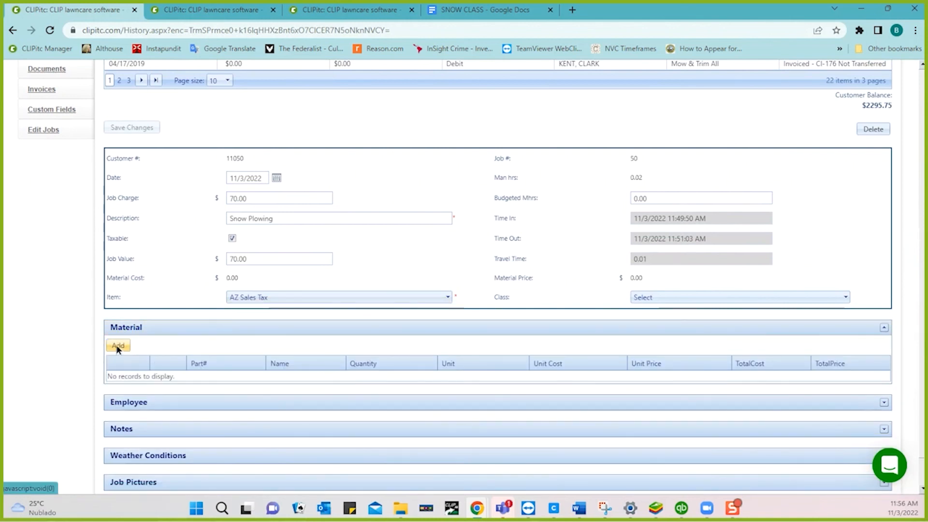
pyautogui.click(117, 346)
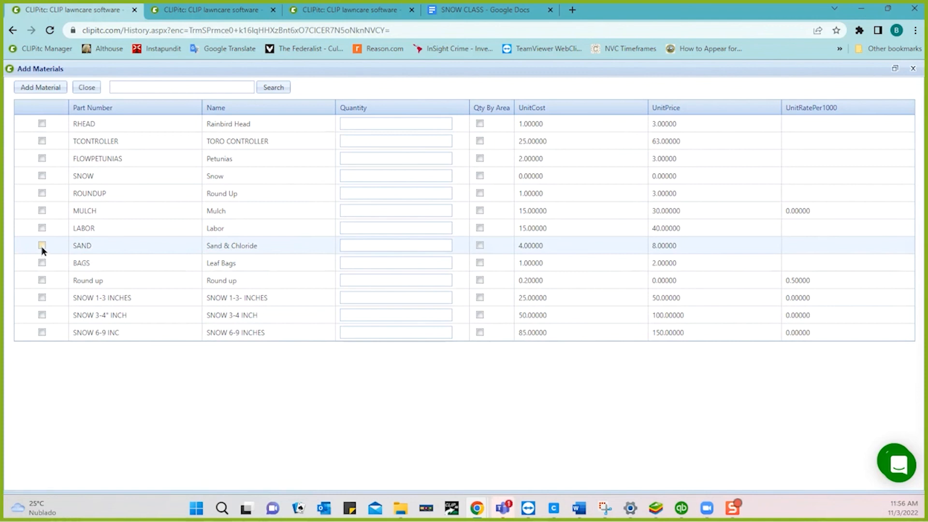
pyautogui.click(345, 244)
pyautogui.click(353, 240)
pyautogui.write('15')
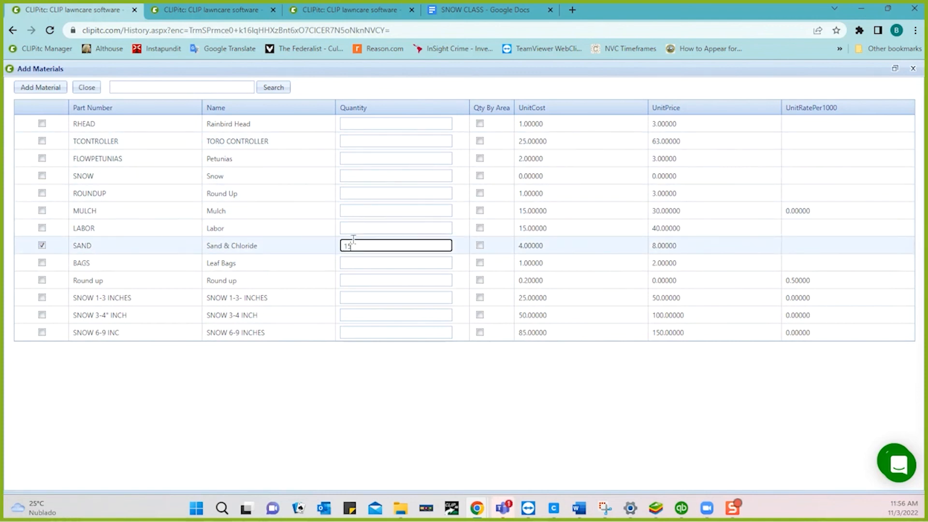
pyautogui.click(55, 88)
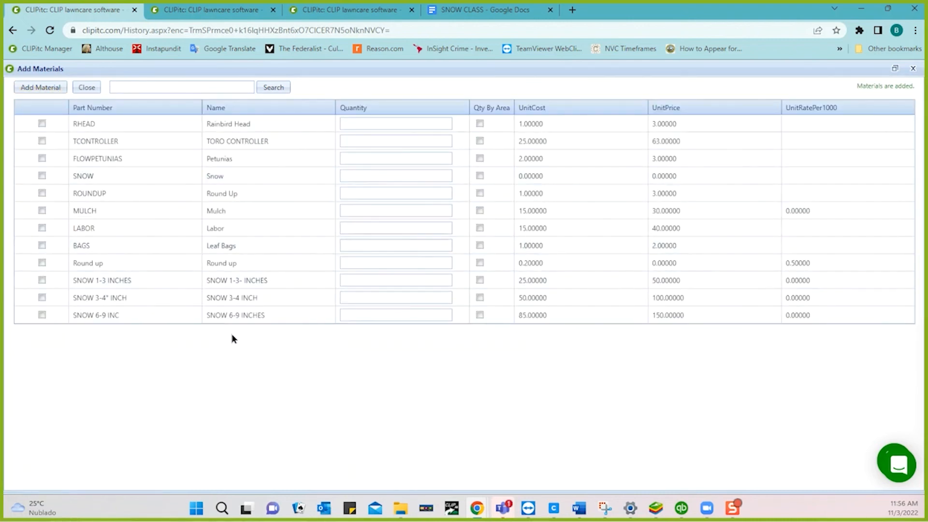
pyautogui.click(88, 88)
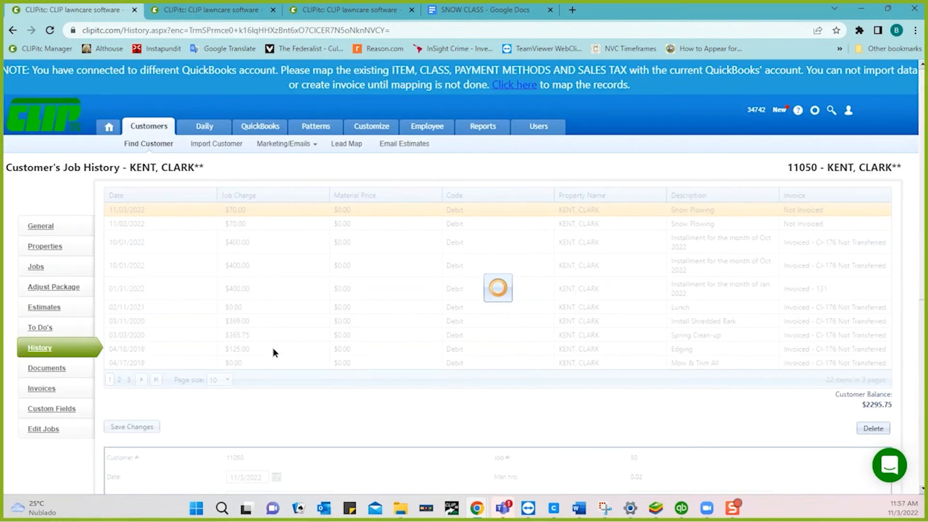
pyautogui.scroll(-7, 417, 381)
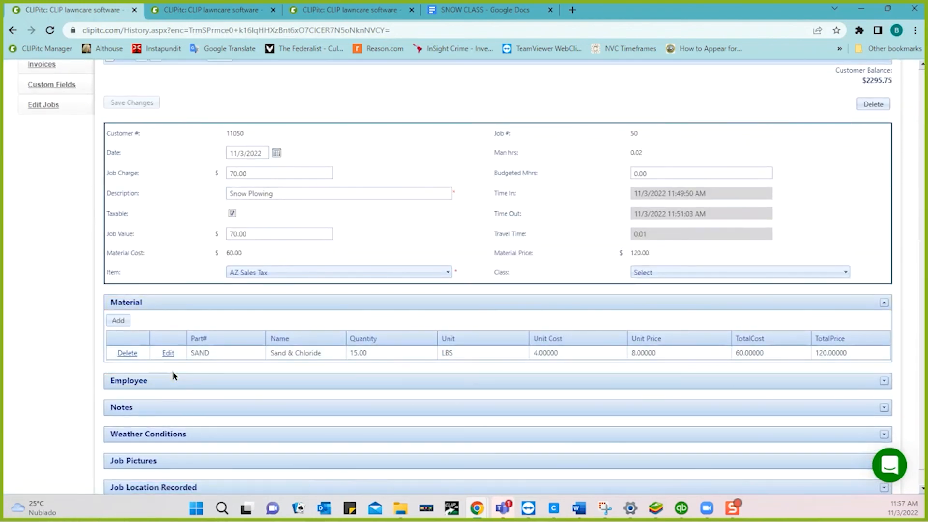
# Set the employee's time out to 12:15 PM on the 11/03/2022 Snow Plowing history entry and update the record.
pyautogui.click(134, 389)
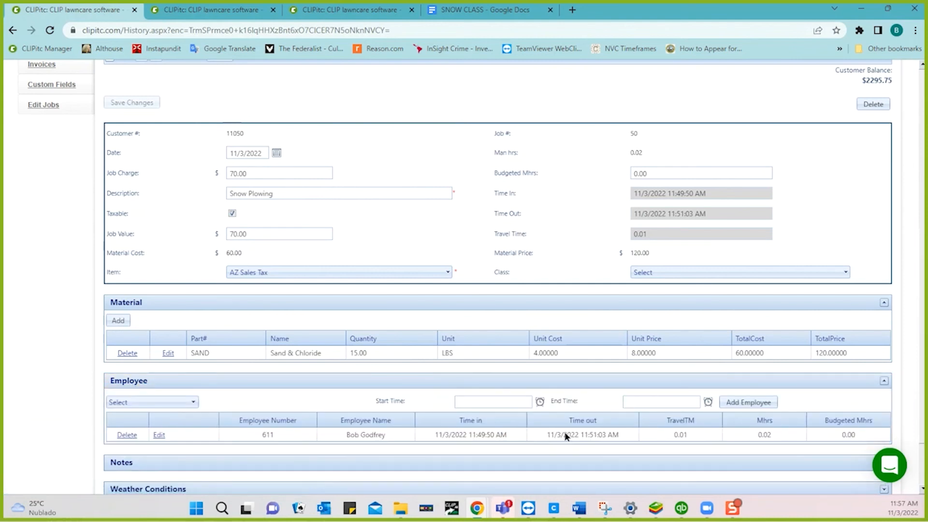
pyautogui.scroll(-2, 611, 437)
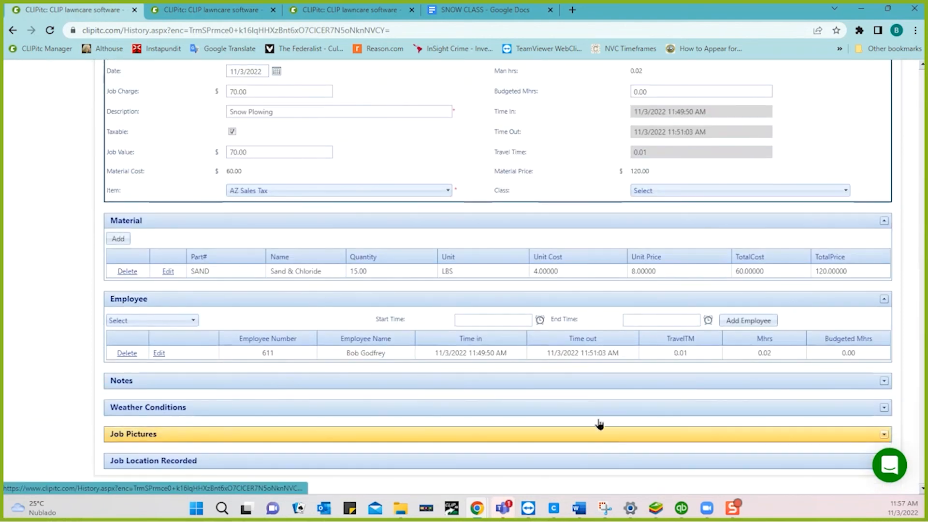
pyautogui.click(158, 355)
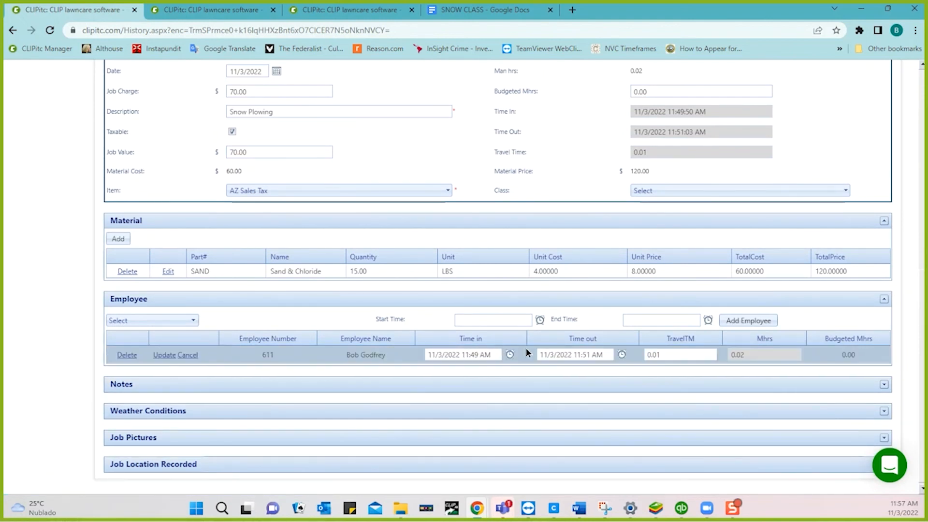
pyautogui.click(621, 356)
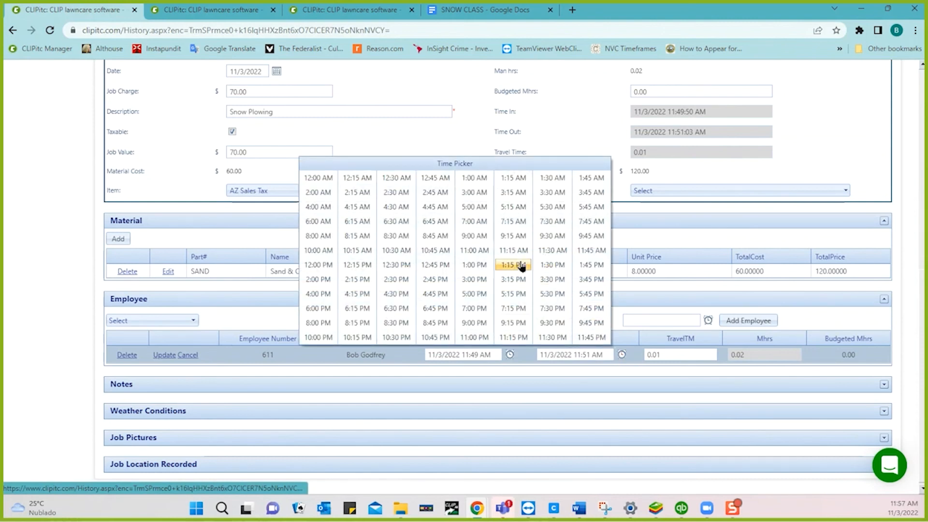
pyautogui.click(357, 265)
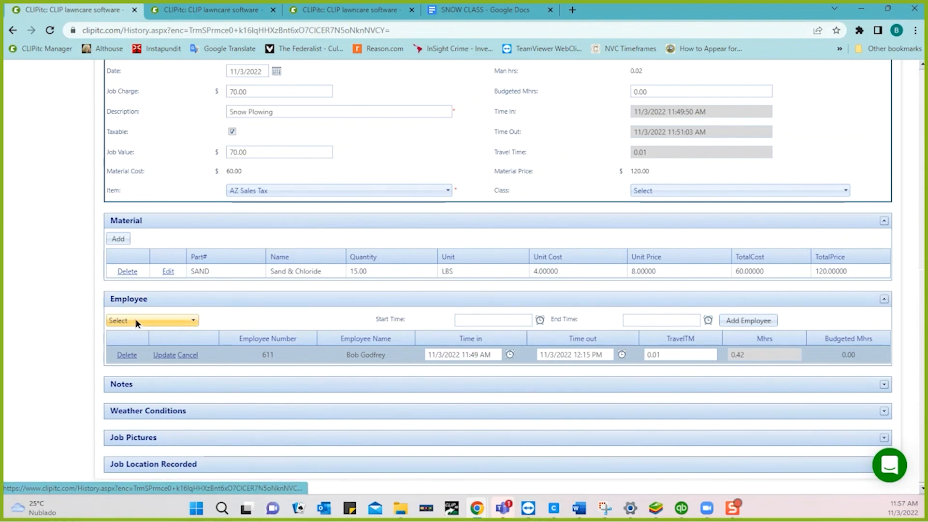
pyautogui.click(167, 357)
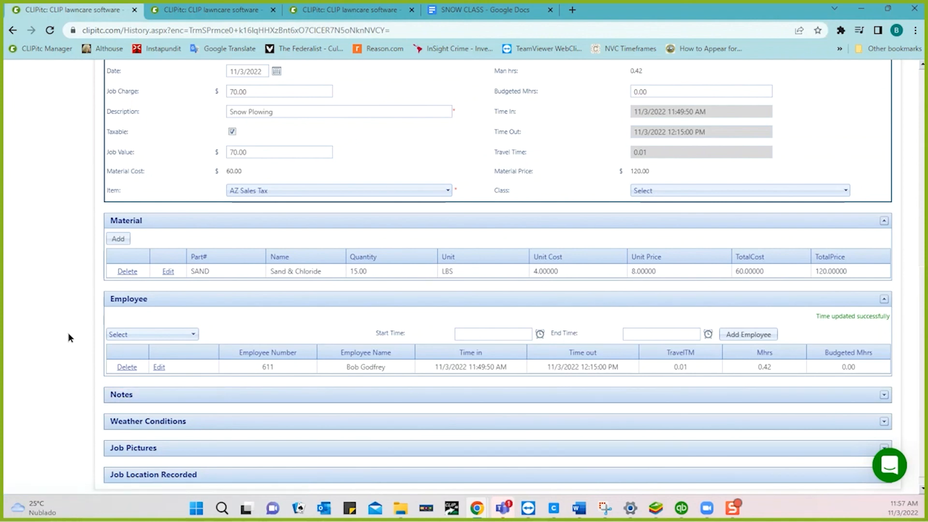
pyautogui.scroll(8, 68, 332)
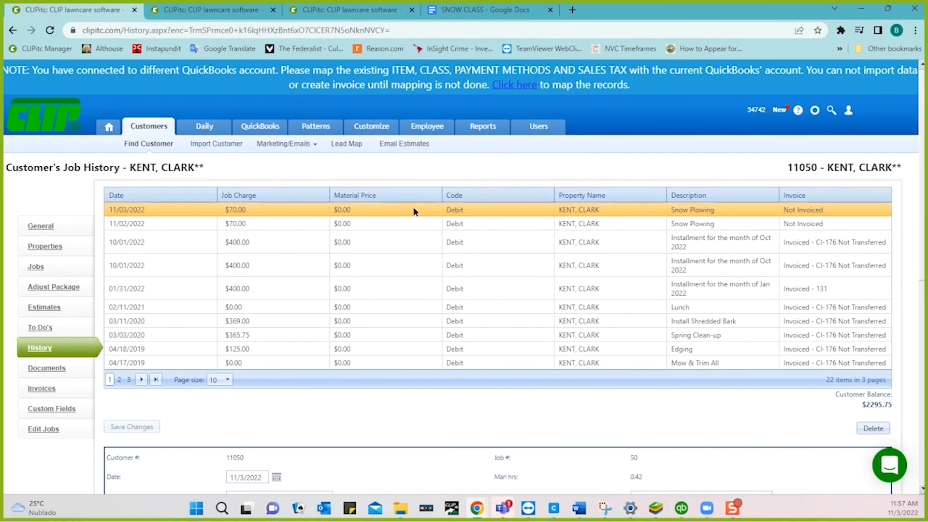
# Check the SNOW CLASS outline in Google Docs, and view crew 53's job list and settings in the mobile app in BlueStacks.
pyautogui.click(466, 20)
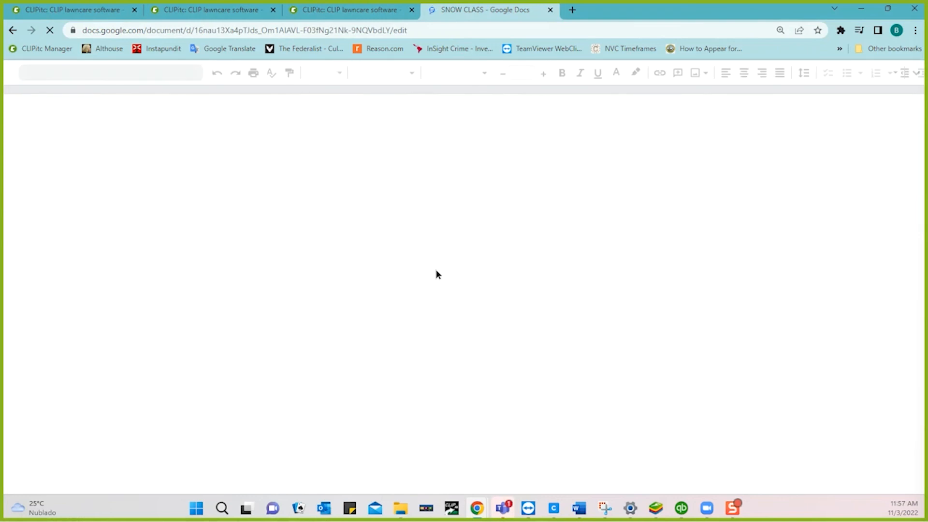
pyautogui.scroll(-9, 436, 274)
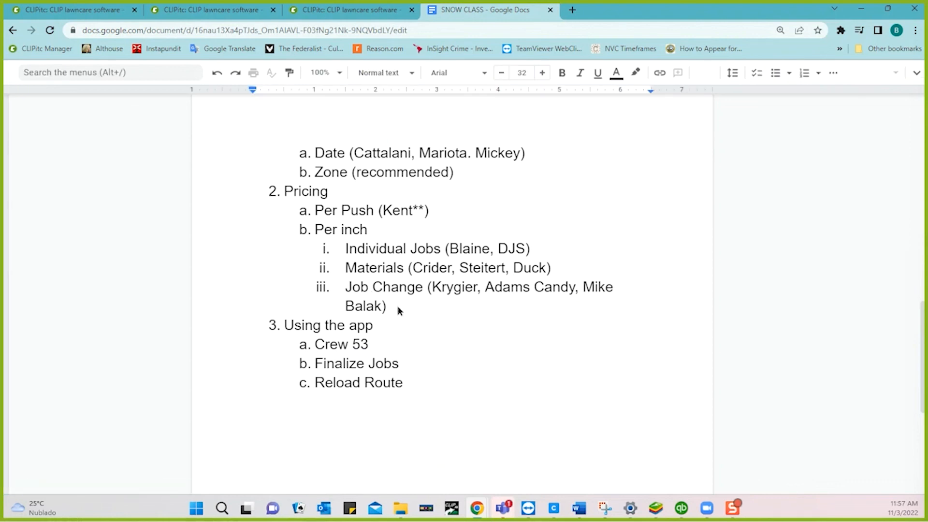
pyautogui.click(657, 513)
pyautogui.click(654, 512)
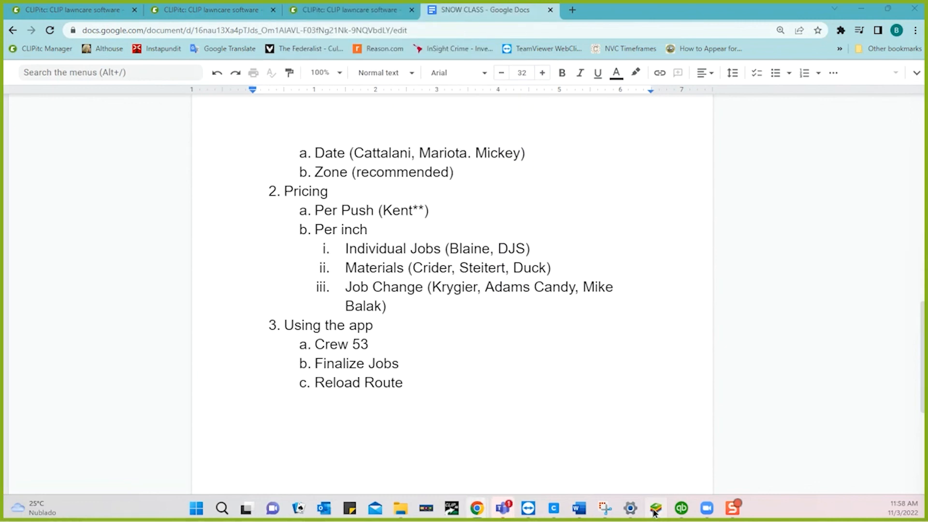
pyautogui.click(654, 512)
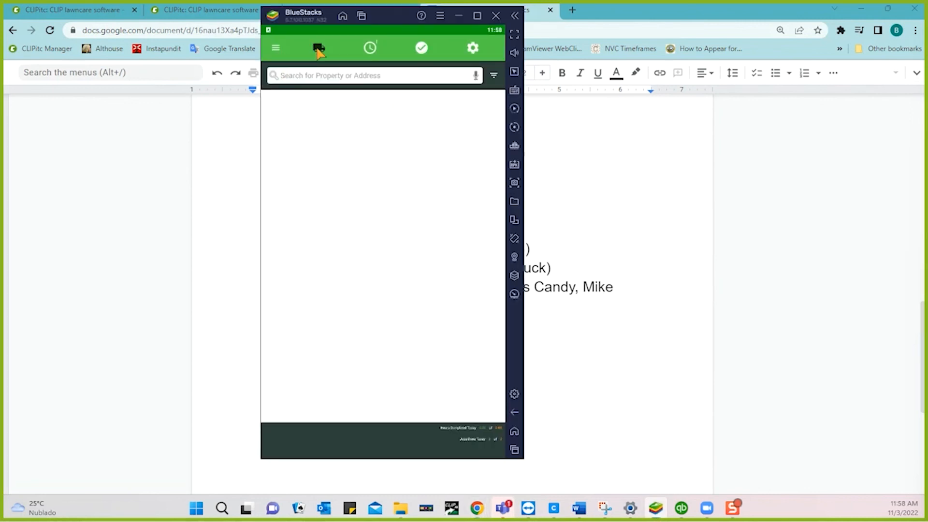
pyautogui.click(318, 48)
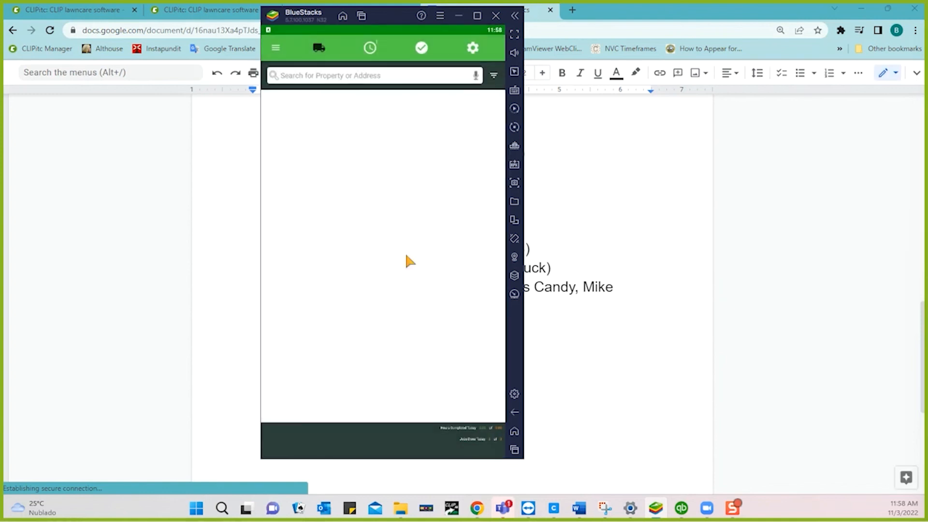
pyautogui.click(473, 53)
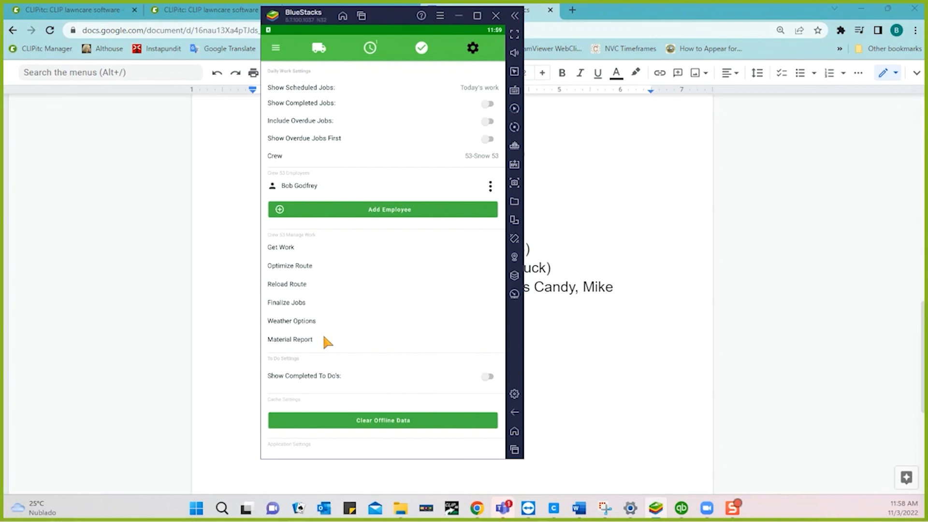
# Return to the customer's job history in CLIPitc and examine the Sand & Chloride material's details on the 11/03/2022 Snow Plowing entry.
pyautogui.click(89, 11)
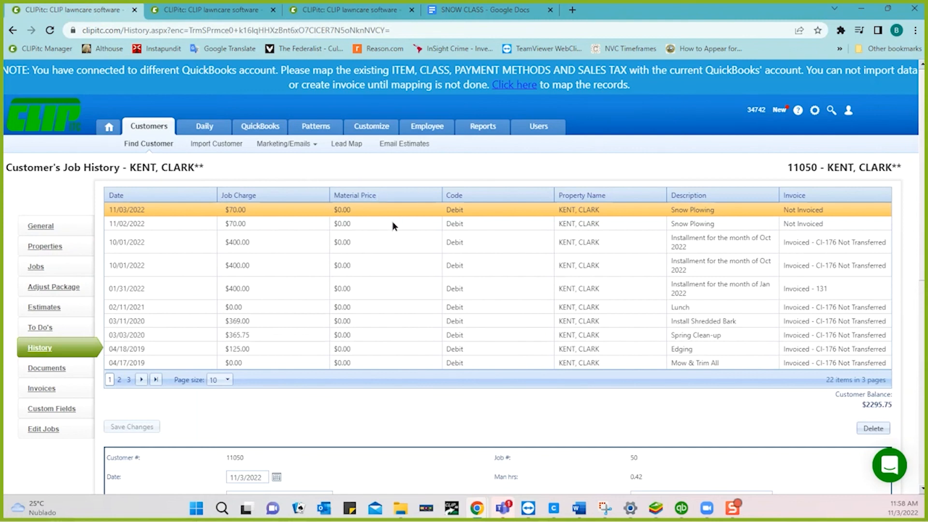
pyautogui.scroll(-4, 370, 399)
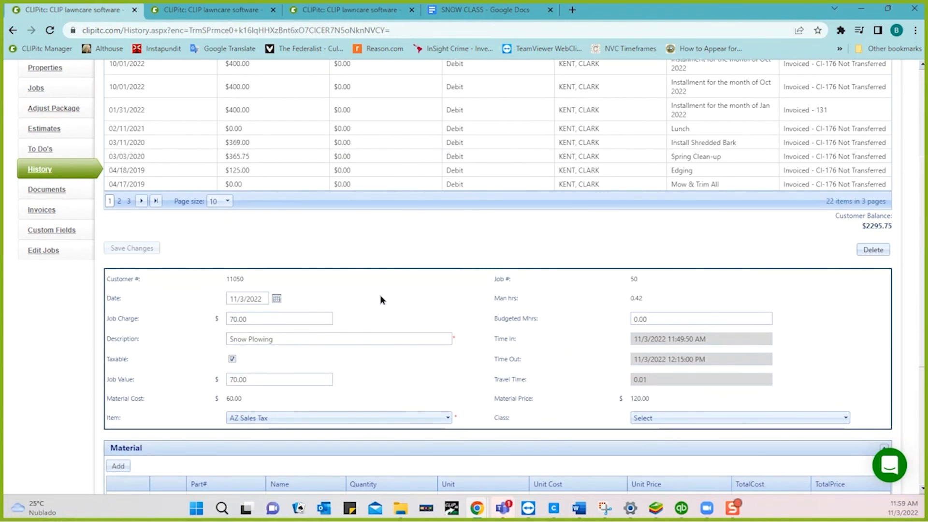
pyautogui.scroll(-3, 382, 299)
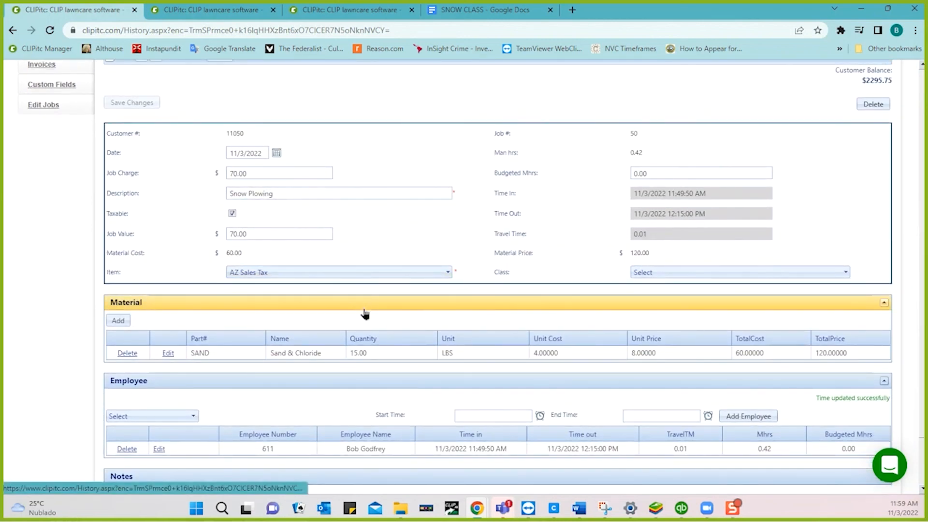
pyautogui.click(167, 355)
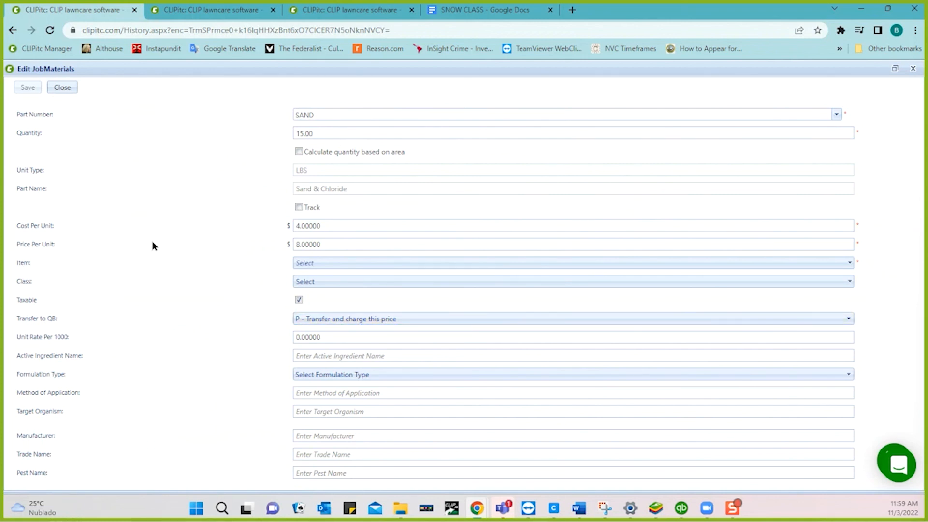
pyautogui.click(63, 88)
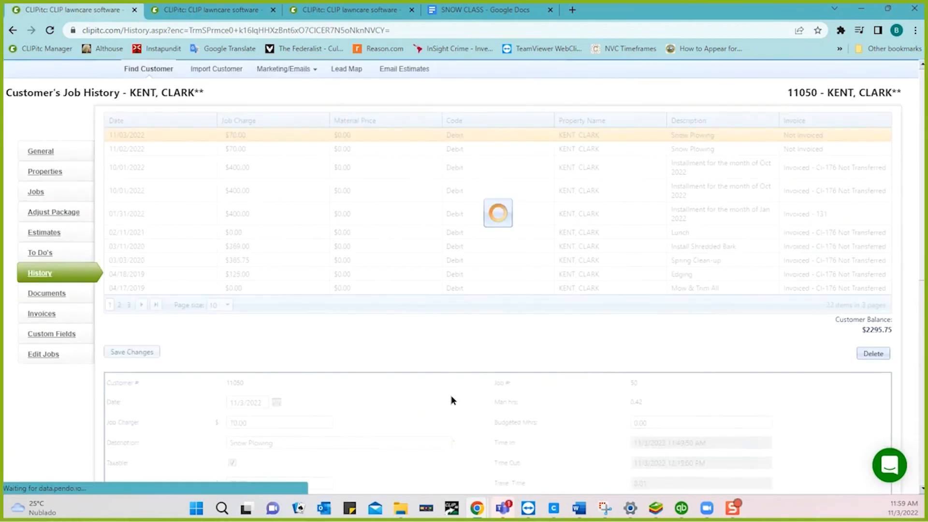
pyautogui.scroll(-3, 452, 399)
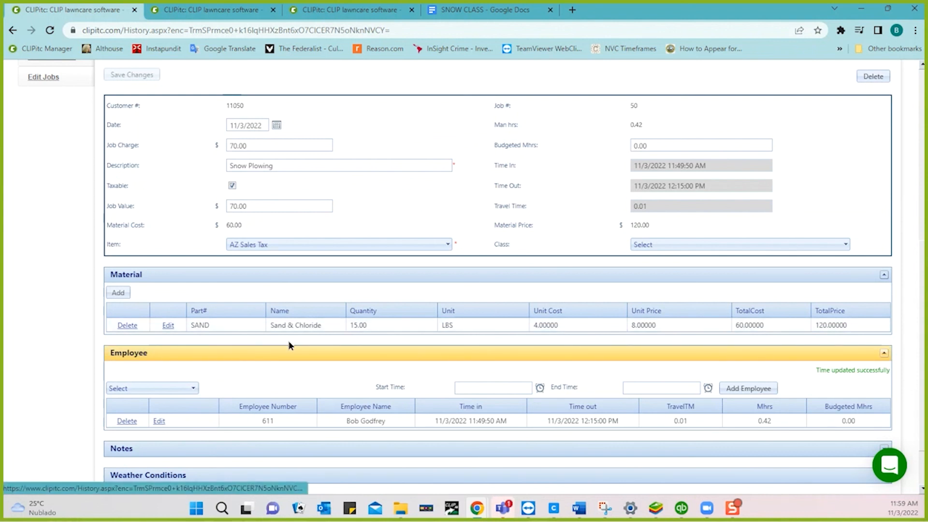
pyautogui.click(168, 326)
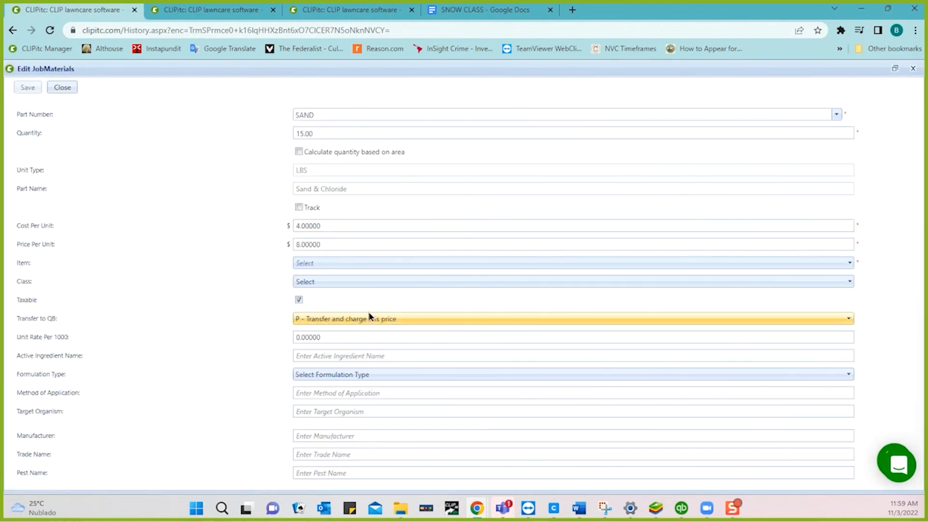
pyautogui.click(62, 88)
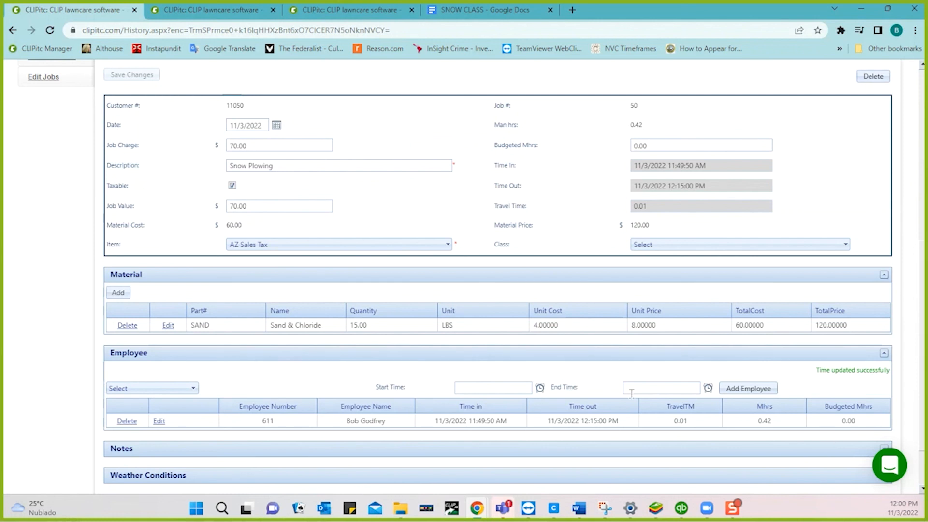
# Switch to the mobile app in BlueStacks, change the crew to 50-Snow, and show that crew's job list.
pyautogui.click(661, 509)
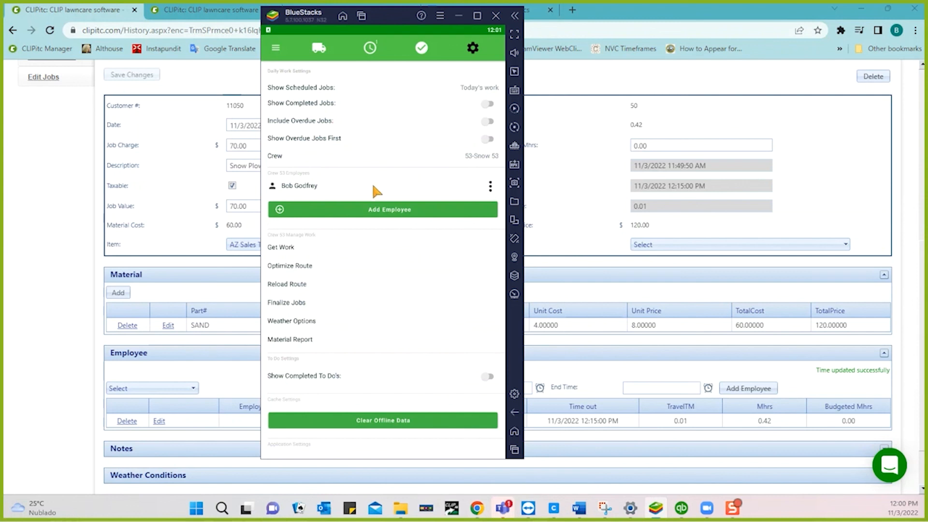
pyautogui.click(475, 156)
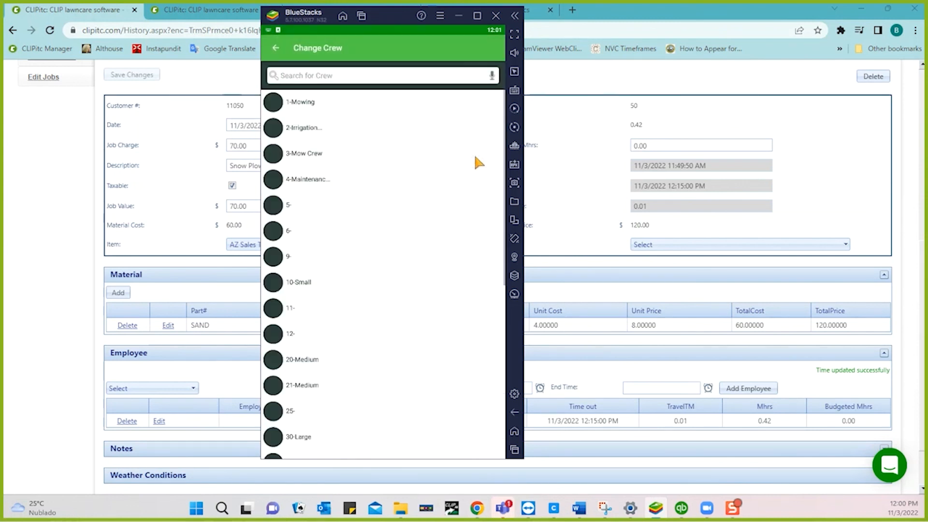
pyautogui.scroll(-10, 373, 212)
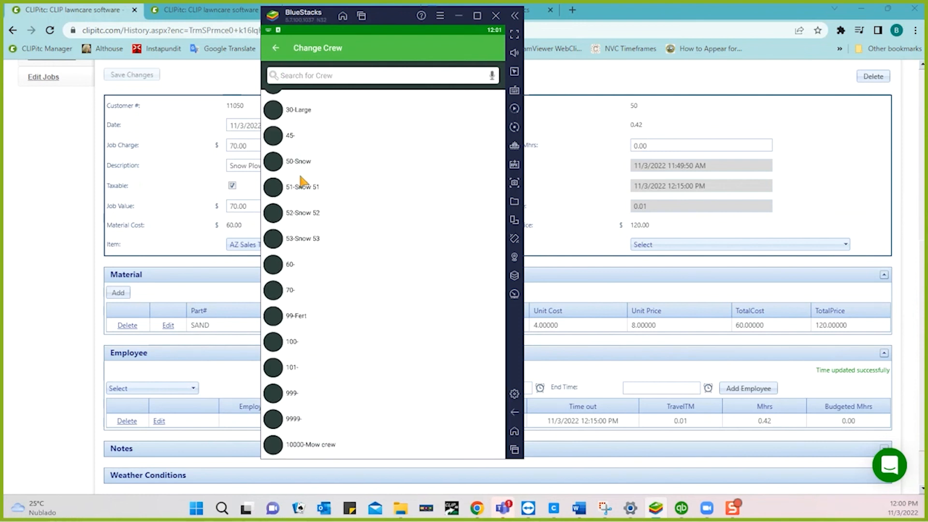
pyautogui.click(273, 165)
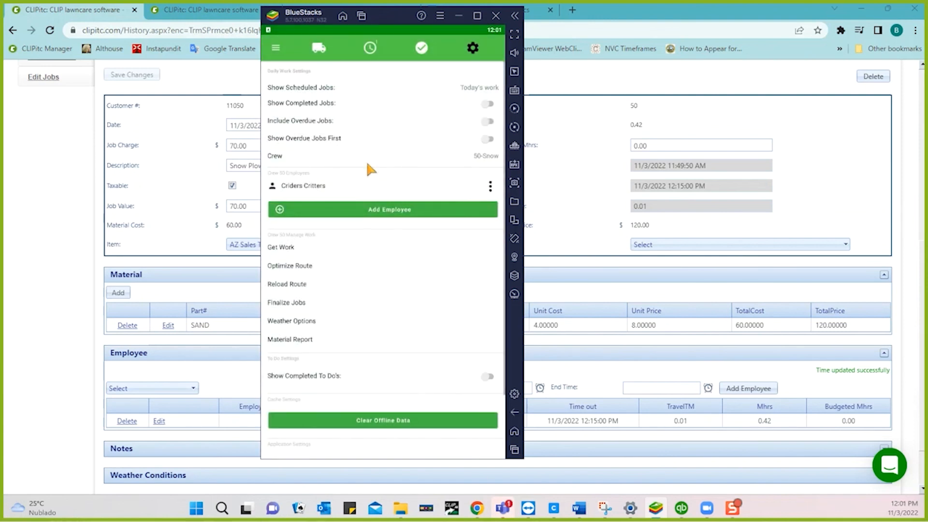
pyautogui.click(319, 47)
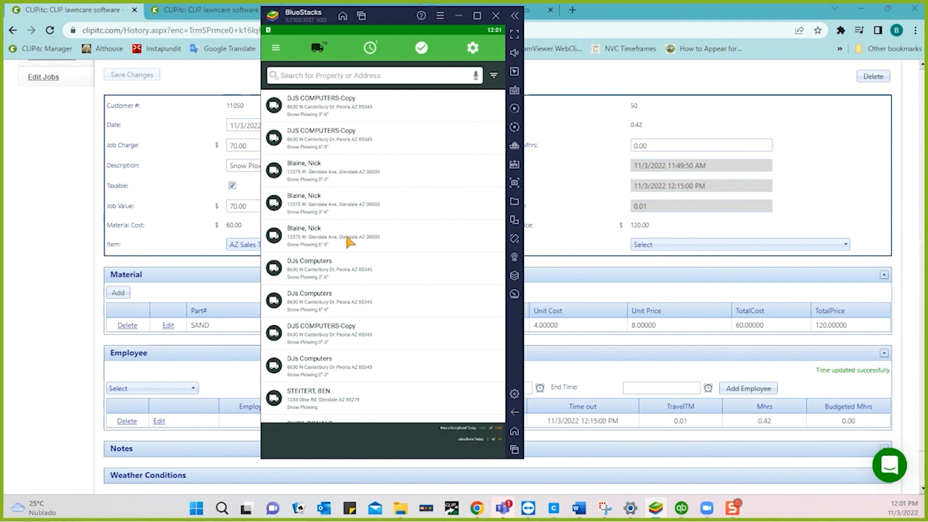
# Reassign the DJS COMPUTERS-Copy Snow Plowing 3"-6" job to crew 53-Snow 53 and return to the job list.
pyautogui.click(338, 110)
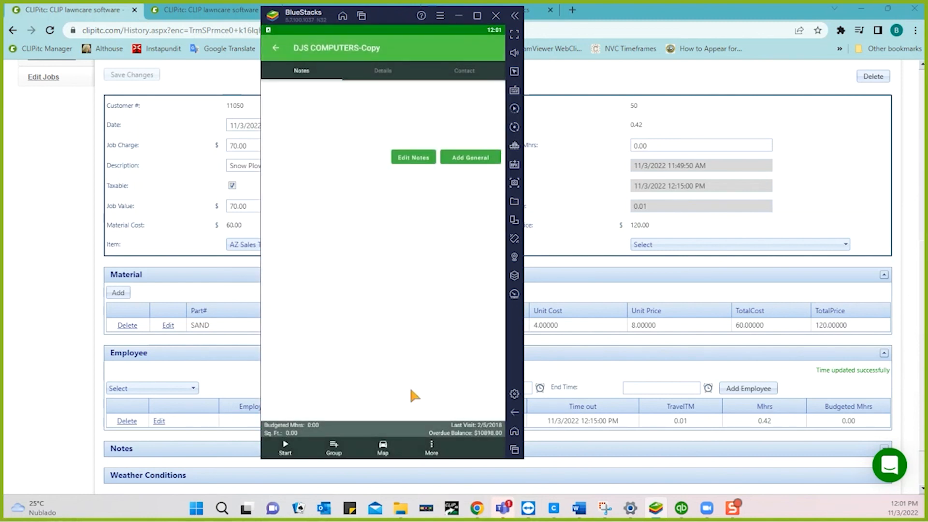
pyautogui.click(431, 448)
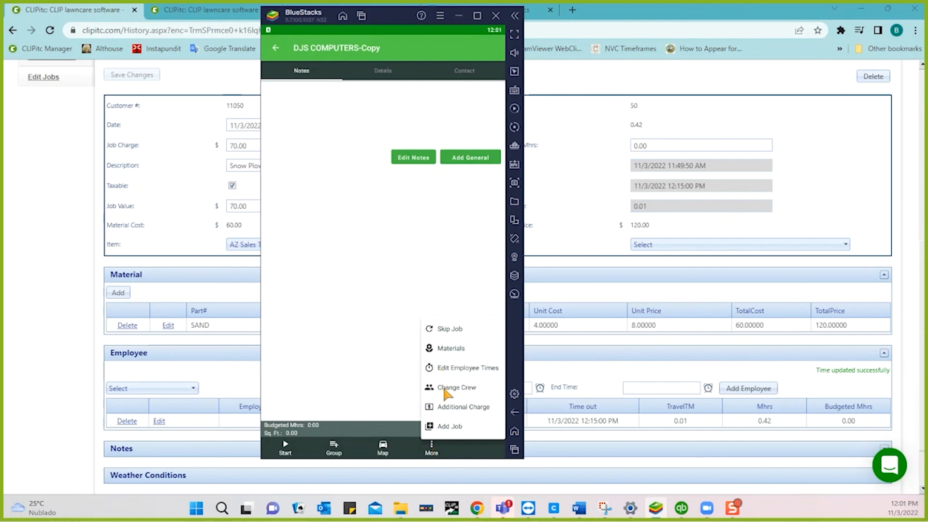
pyautogui.click(445, 388)
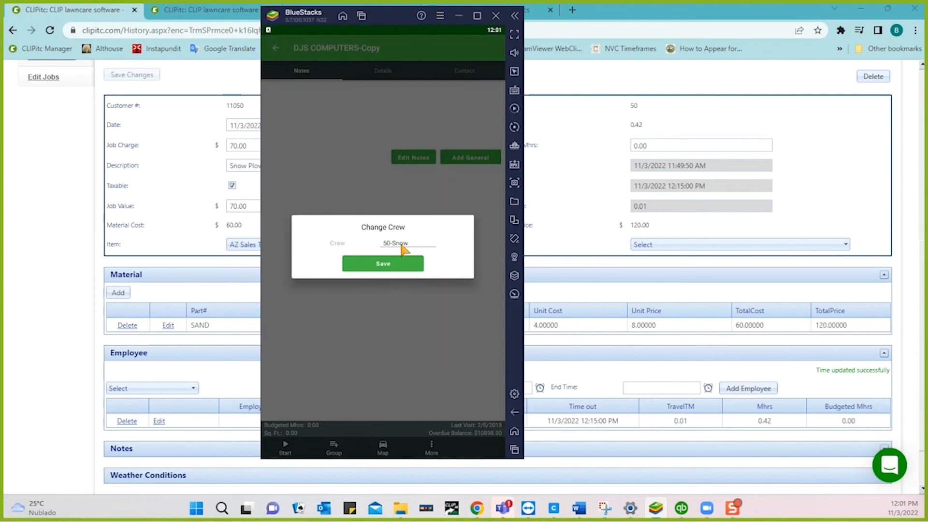
pyautogui.click(402, 244)
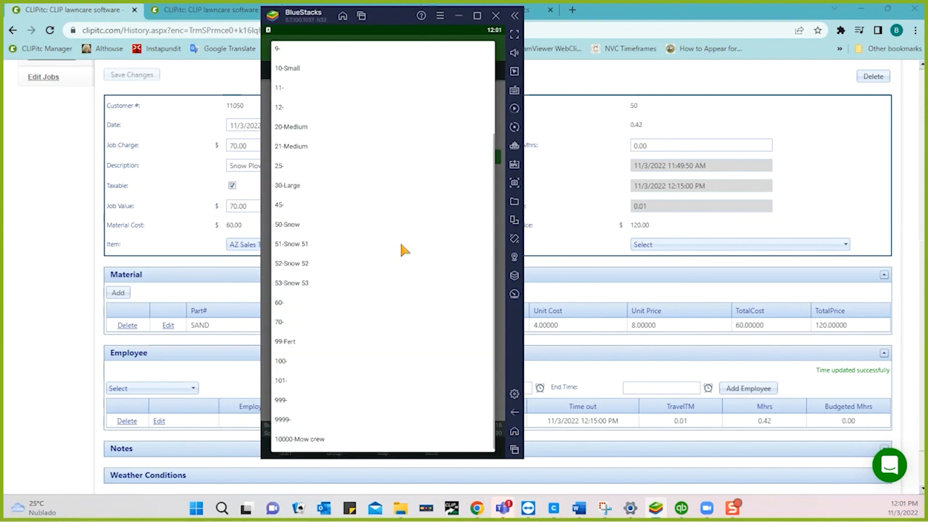
pyautogui.click(294, 285)
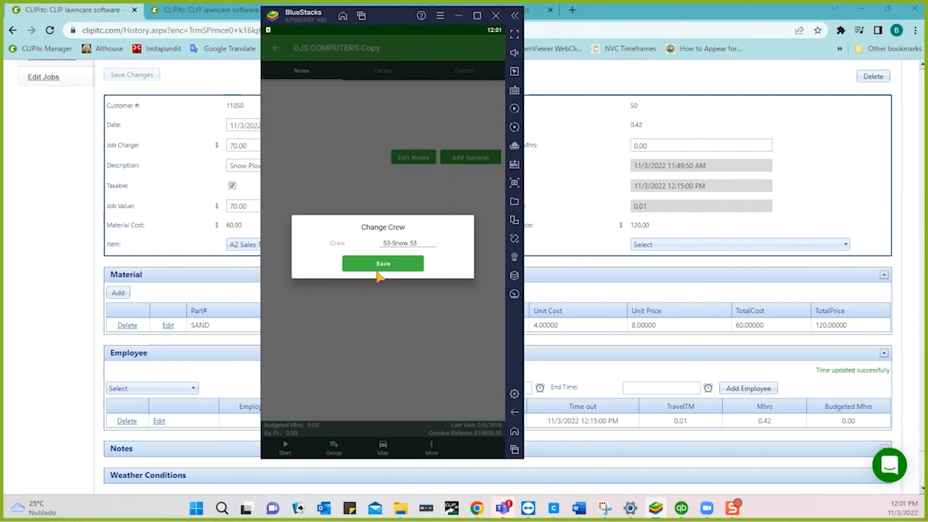
pyautogui.click(377, 270)
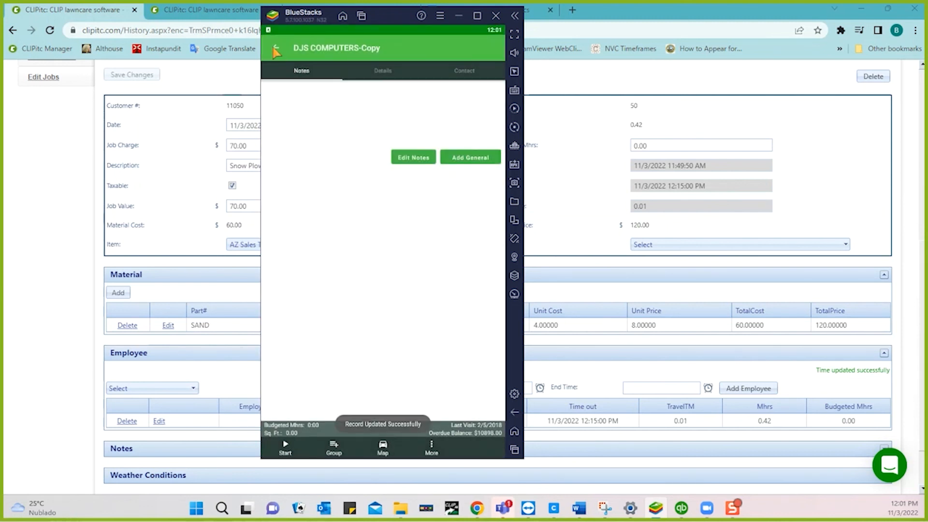
pyautogui.click(272, 47)
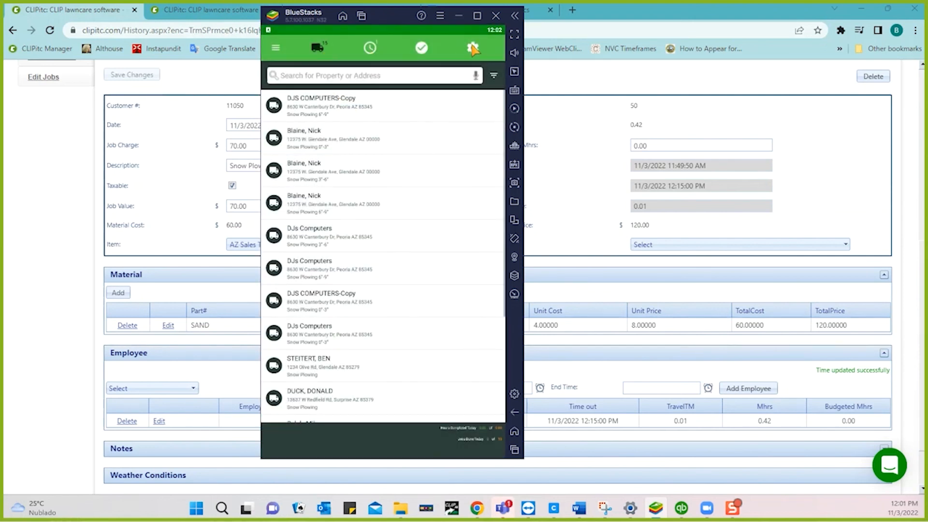
# Change the crew to 53-Snow 53 and show that crew's job list.
pyautogui.click(472, 47)
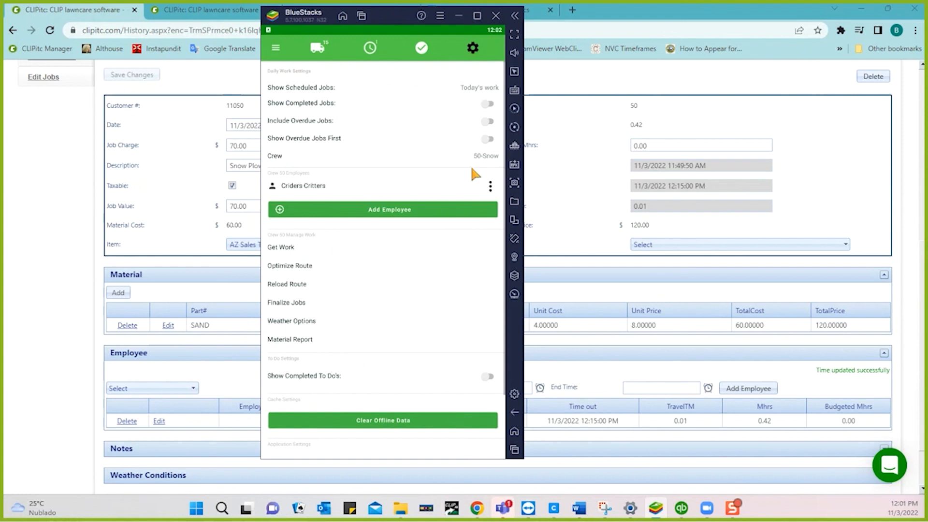
pyautogui.click(482, 152)
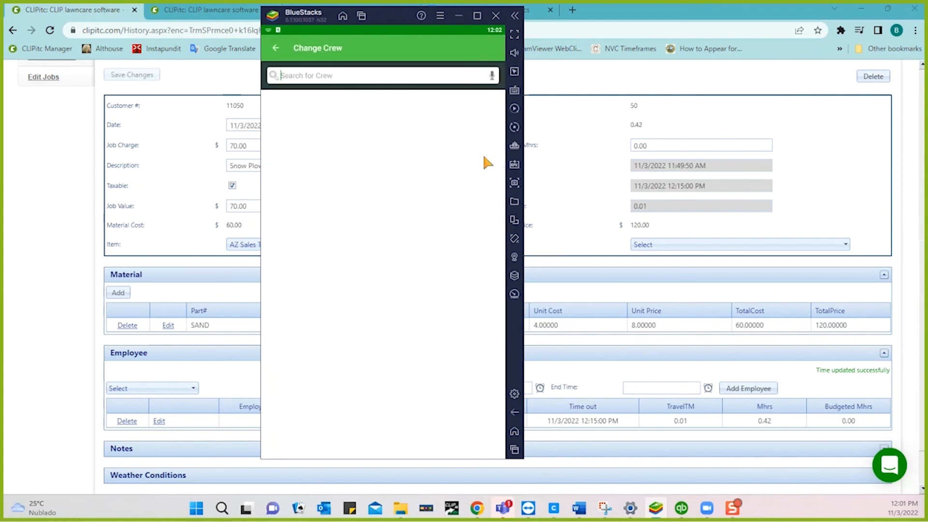
pyautogui.scroll(-5, 358, 279)
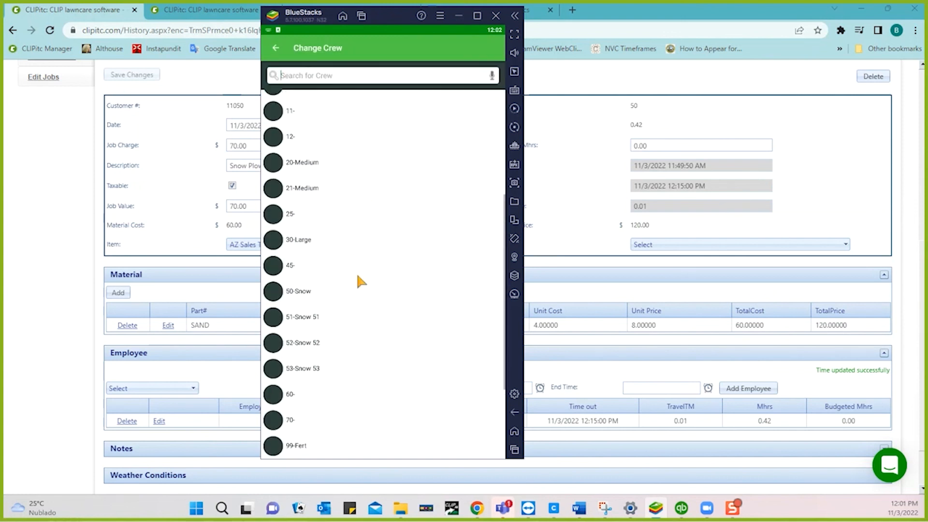
pyautogui.click(281, 355)
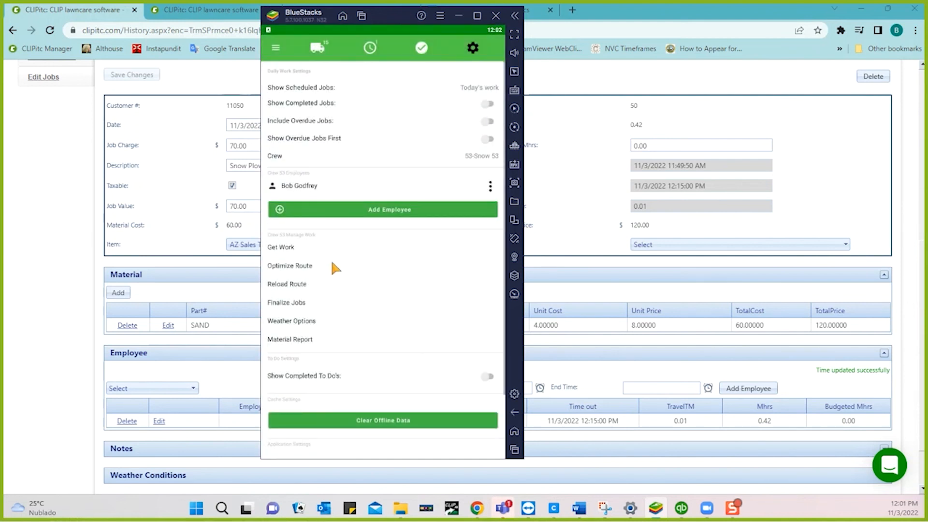
pyautogui.click(318, 53)
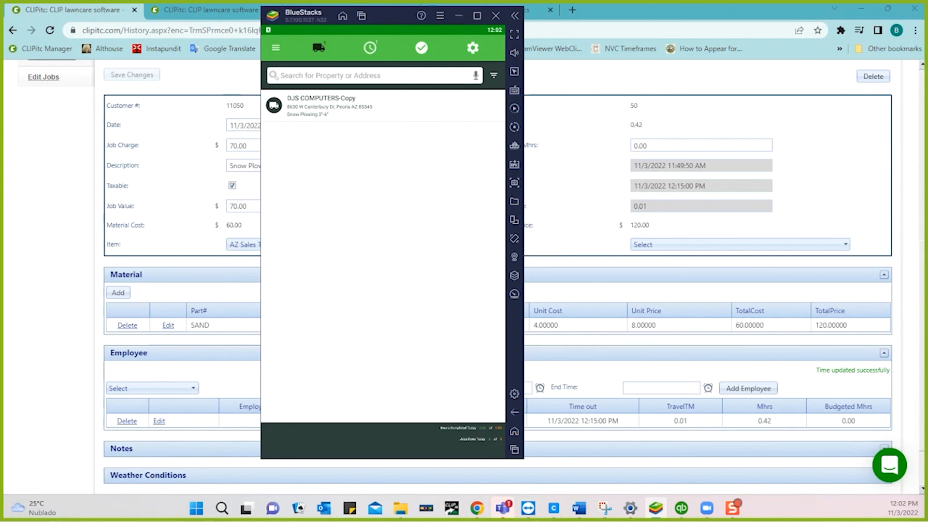
# Bring the Pre Service Notification e-mail for Snow Plowing into view in its Outlook window, check it, and close that window.
pyautogui.hotkey('alt', 'Tab')
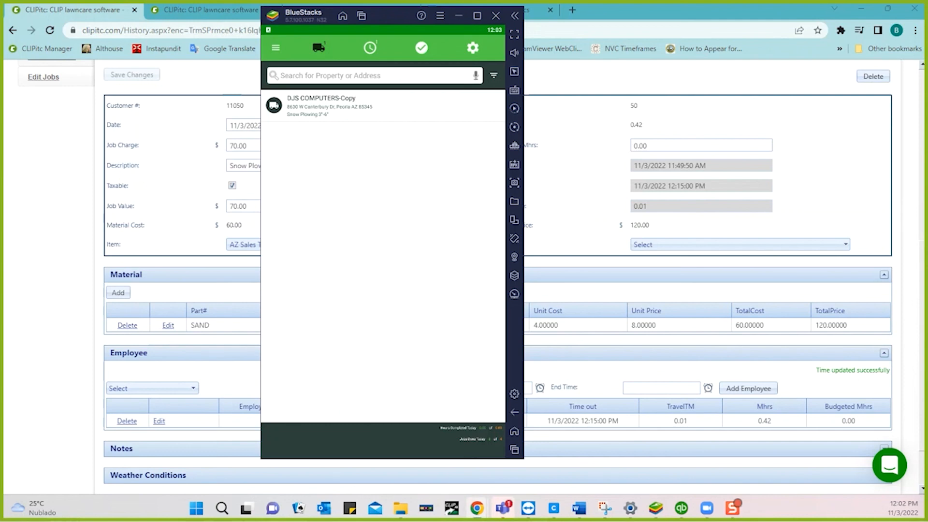
pyautogui.moveTo(927, 15); pyautogui.dragTo(557, 29)
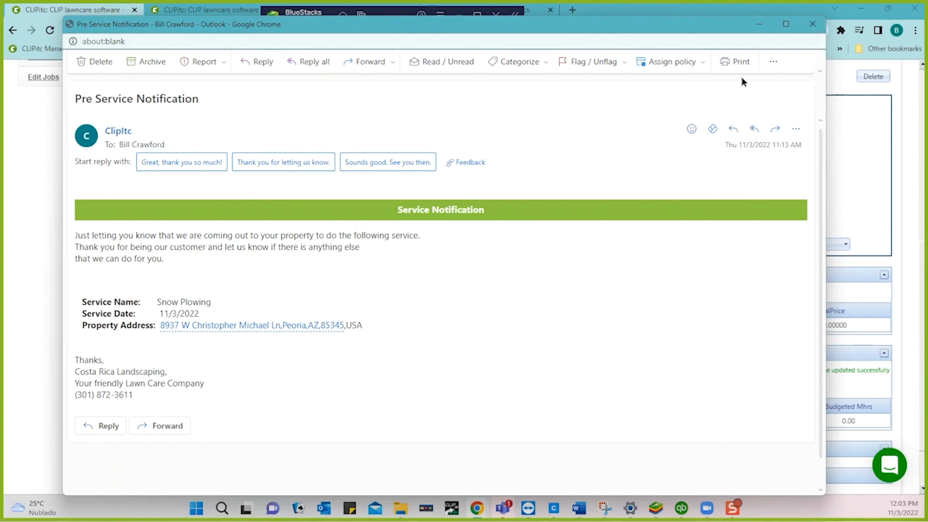
pyautogui.click(811, 23)
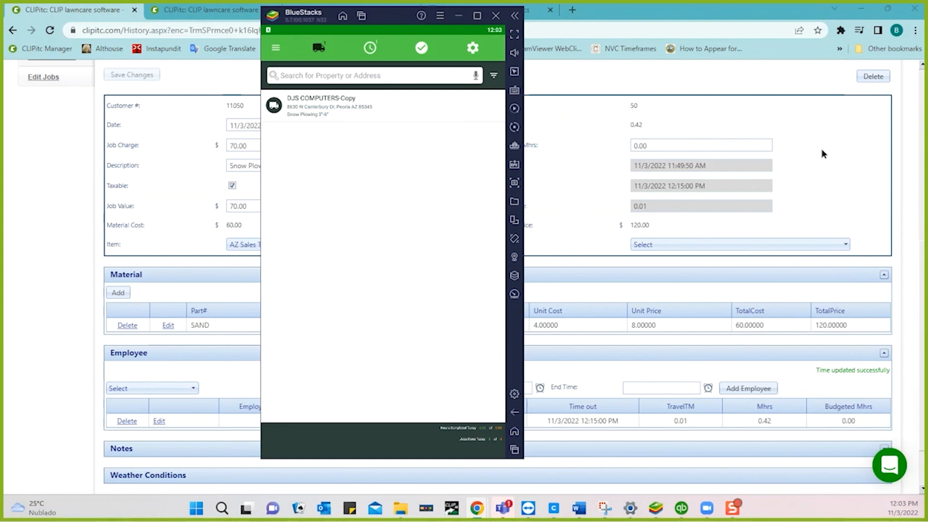